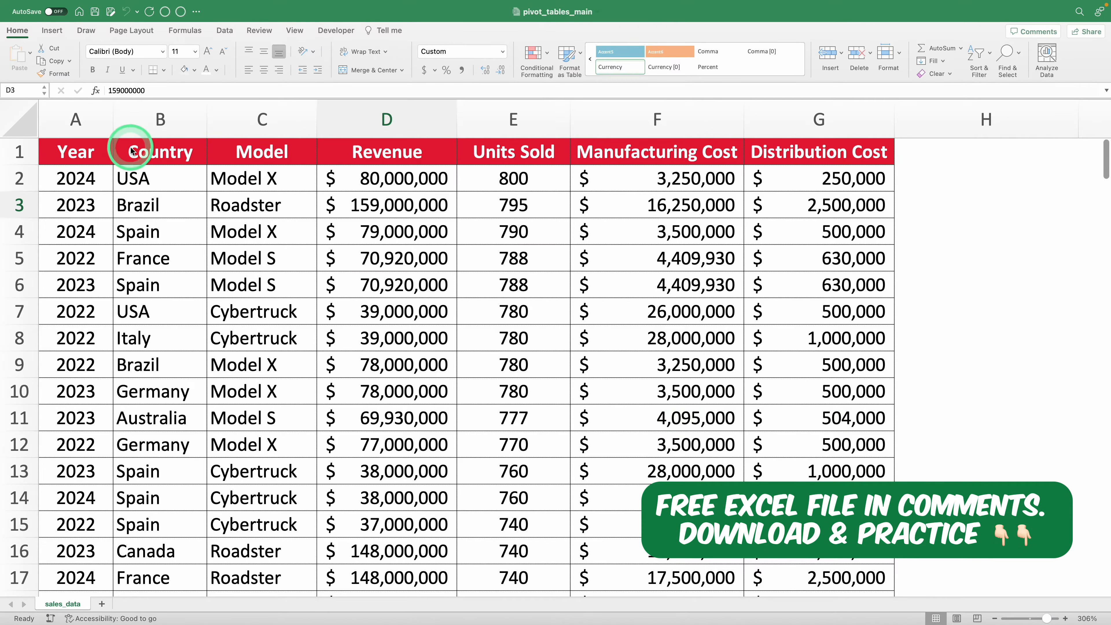
Step: Examine the Country, Model, Revenue, Year and Units Sold columns of the sales data
{"action": "left_click_drag", "start_coordinate": [161, 117], "coordinate": [273, 110]}
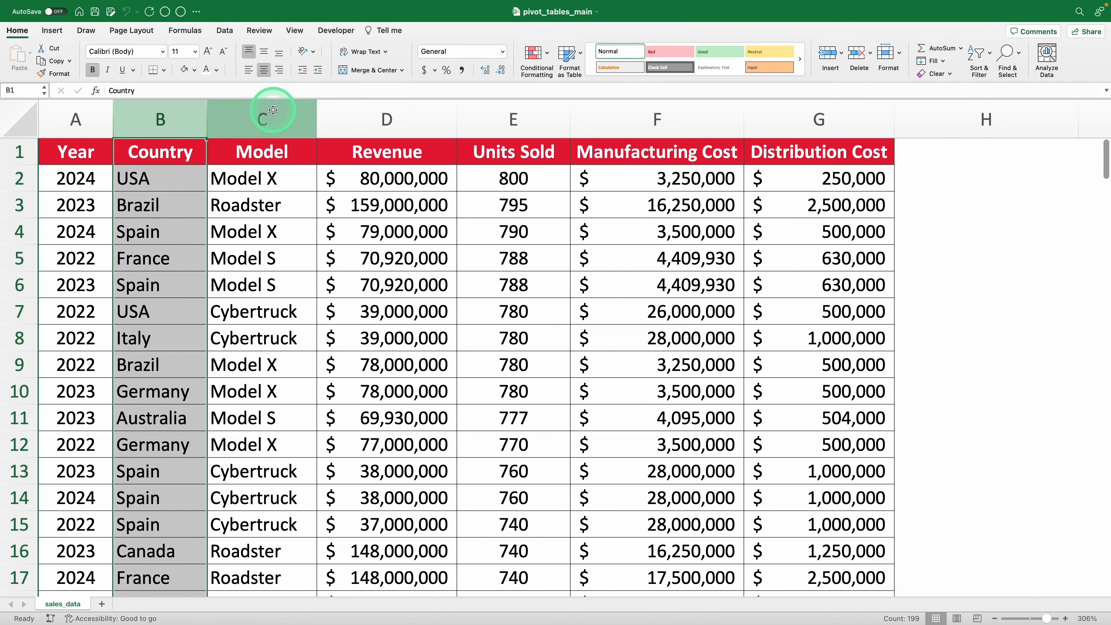
{"action": "left_click", "coordinate": [273, 110]}
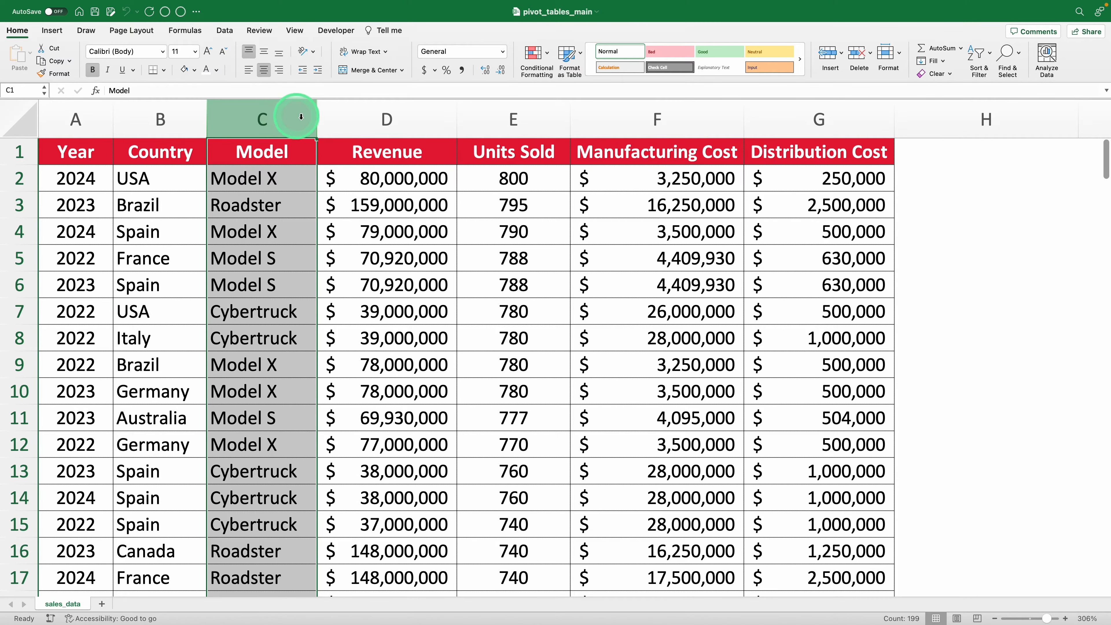
{"action": "left_click", "coordinate": [377, 204]}
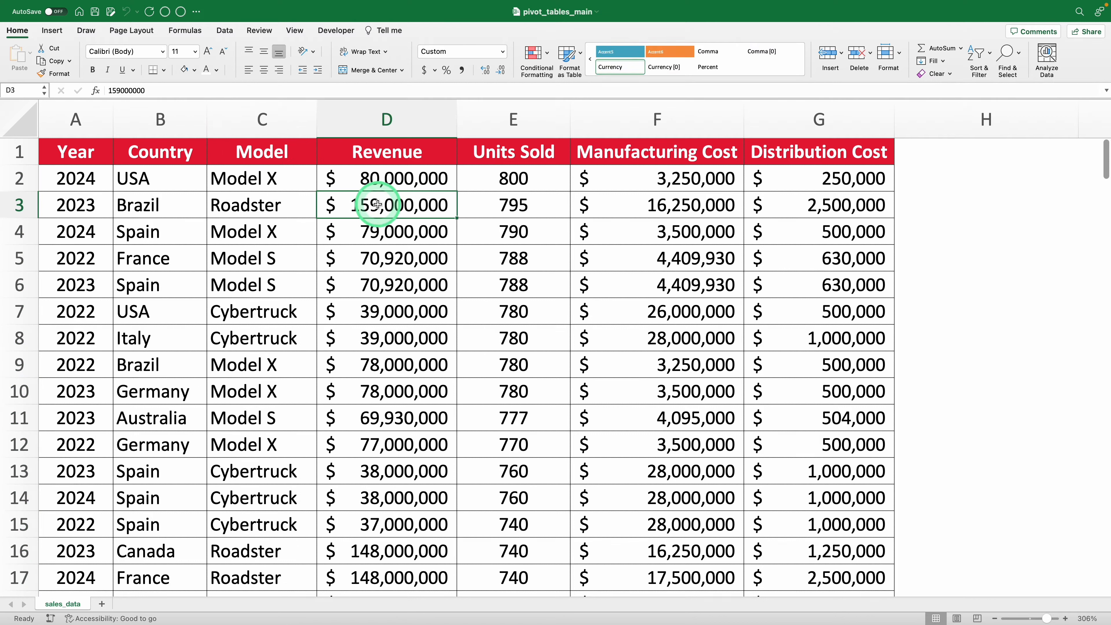
{"action": "left_click_drag", "start_coordinate": [81, 154], "coordinate": [82, 328]}
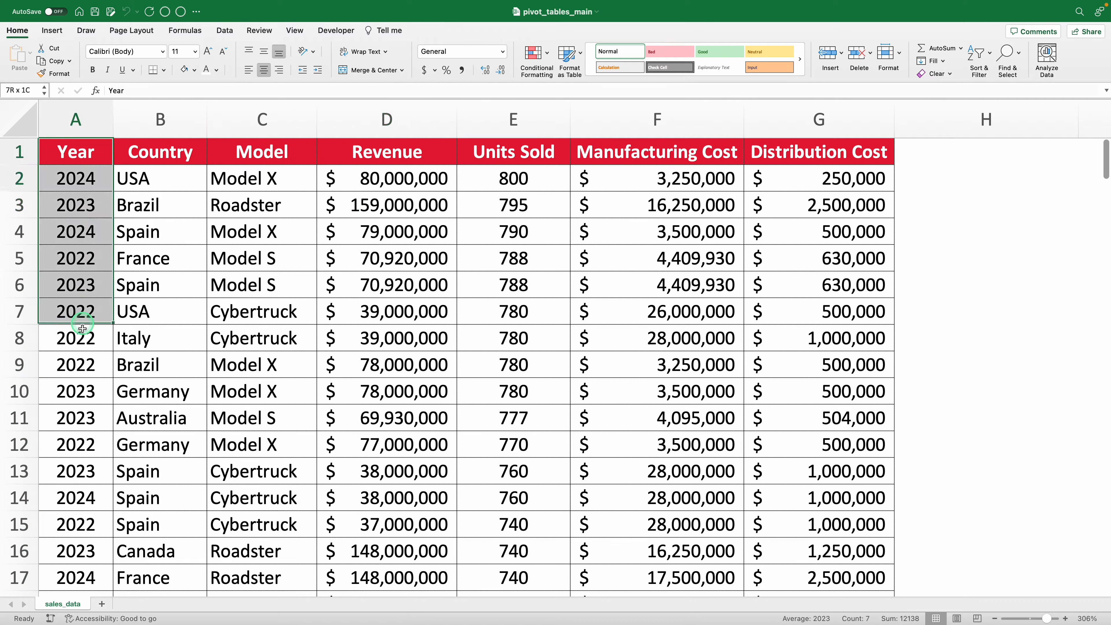
{"action": "left_click", "coordinate": [269, 232]}
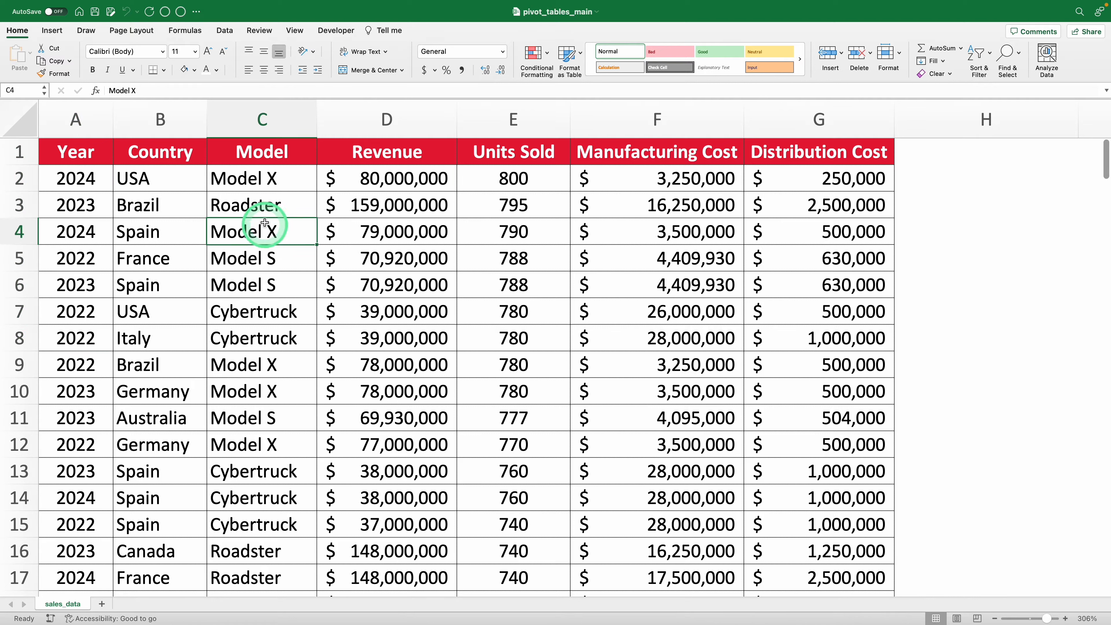
{"action": "left_click", "coordinate": [262, 178]}
{"action": "left_click", "coordinate": [550, 175]}
{"action": "left_click", "coordinate": [518, 206]}
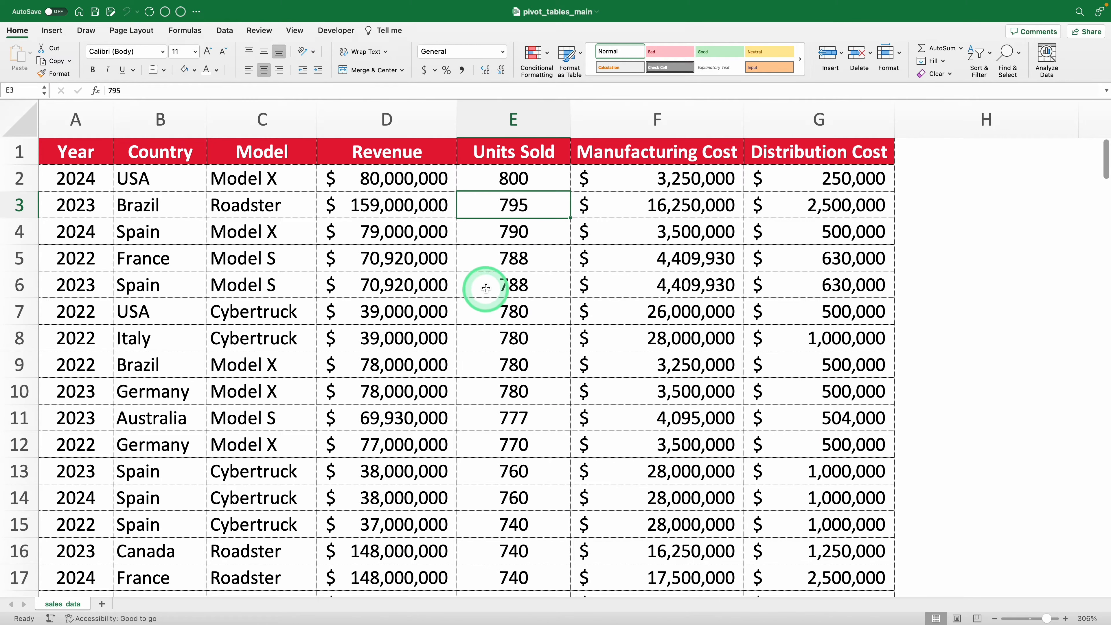
Step: Create a PivotTable on a new worksheet from the range sales_data!$A$1:$G$199, checking that the range covers all the data
{"action": "left_click", "coordinate": [227, 256]}
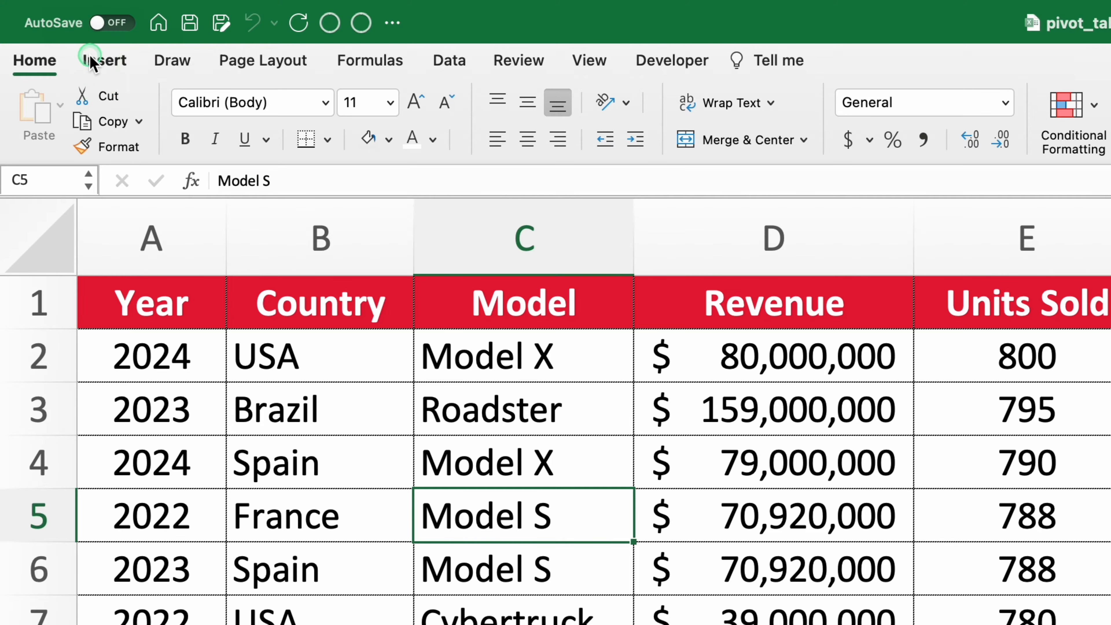
{"action": "left_click", "coordinate": [52, 30]}
{"action": "left_click", "coordinate": [48, 109]}
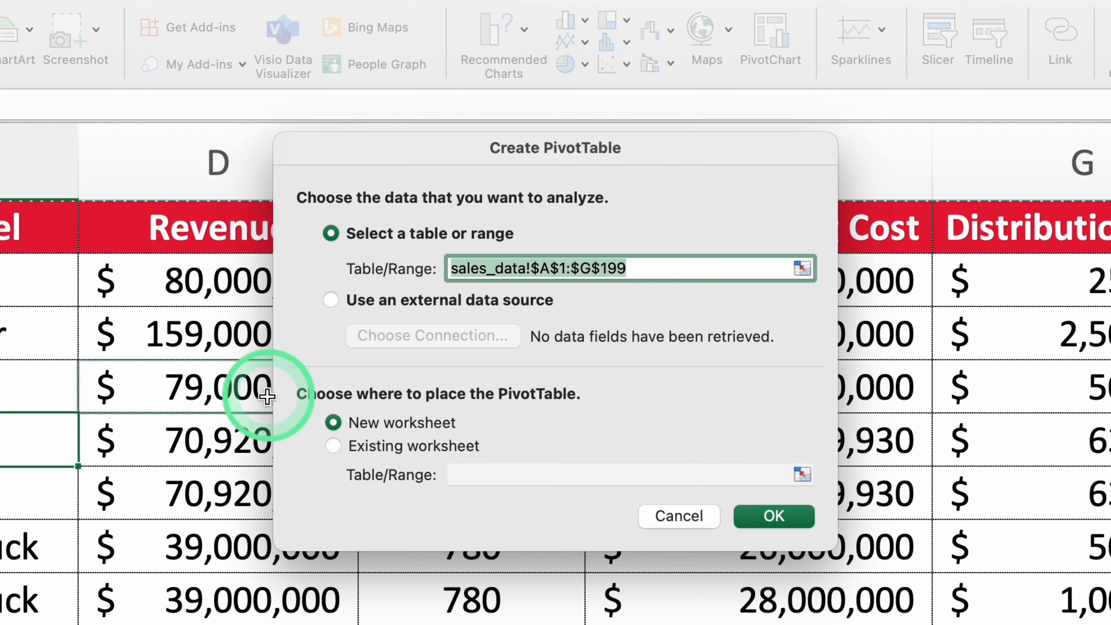
{"action": "scroll", "coordinate": [232, 548], "scroll_direction": "down", "scroll_amount": 10}
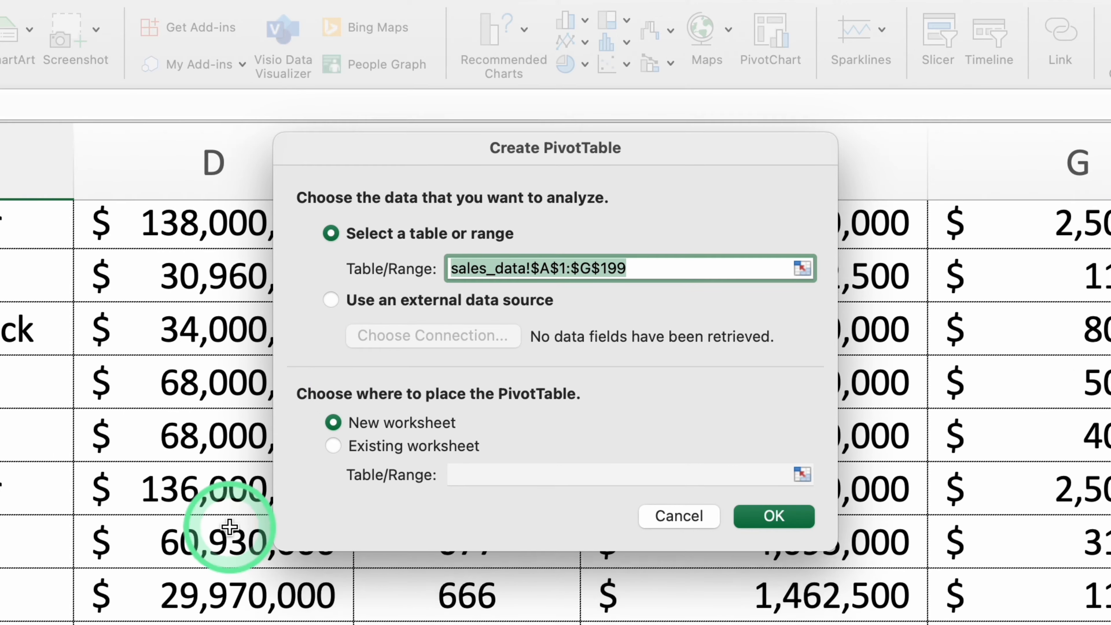
{"action": "scroll", "coordinate": [393, 301], "scroll_direction": "down", "scroll_amount": 20}
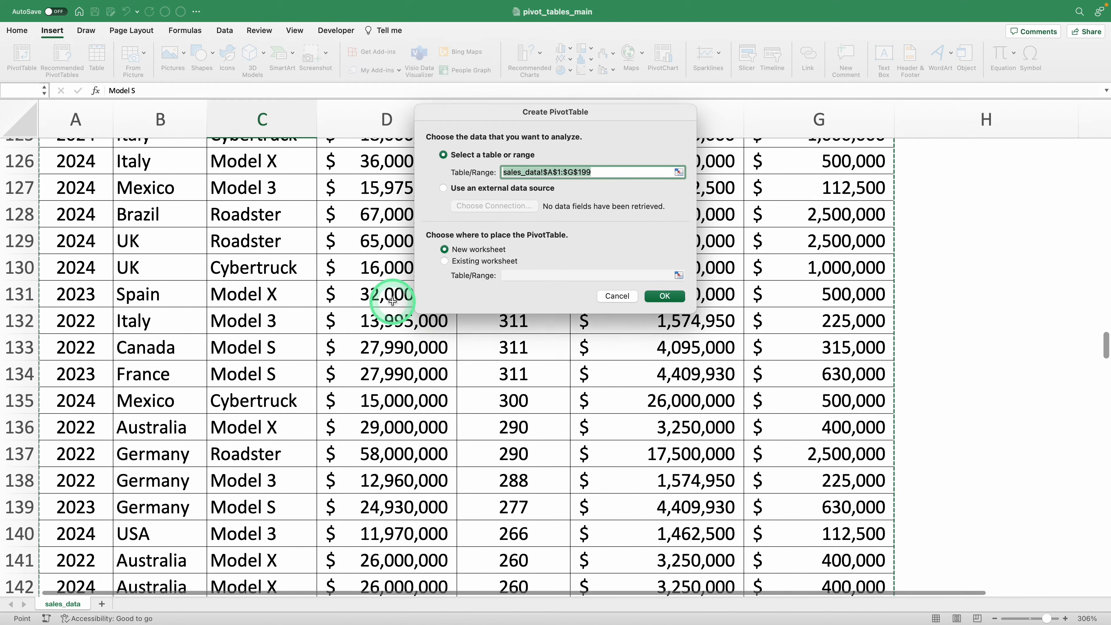
{"action": "scroll", "coordinate": [392, 301], "scroll_direction": "down", "scroll_amount": 12}
{"action": "scroll", "coordinate": [393, 307], "scroll_direction": "up", "scroll_amount": 4}
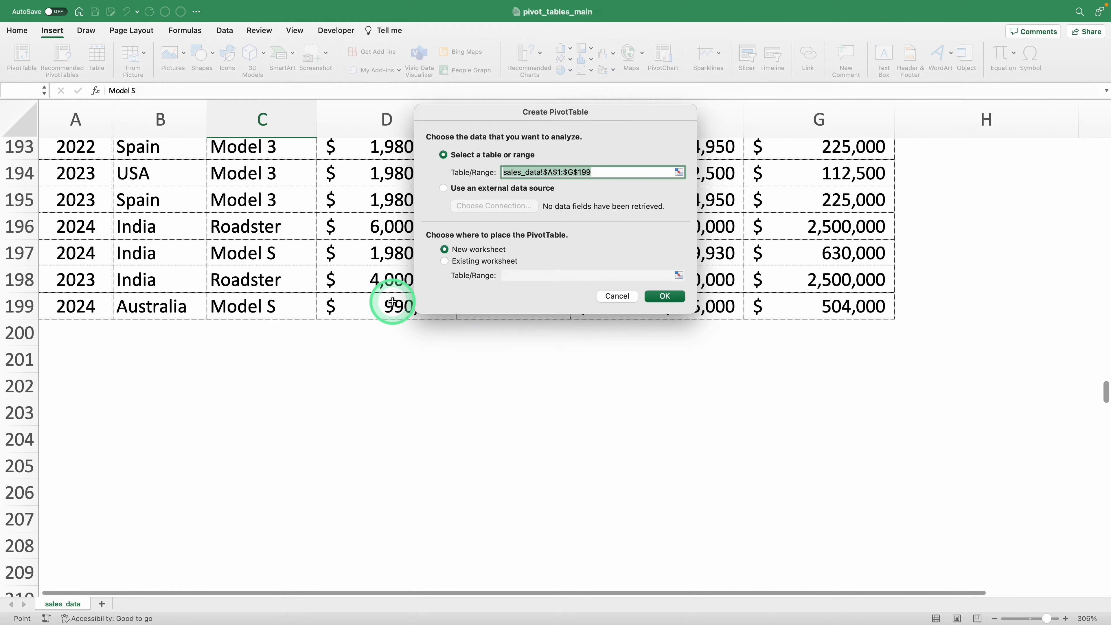
{"action": "scroll", "coordinate": [403, 298], "scroll_direction": "up", "scroll_amount": 20}
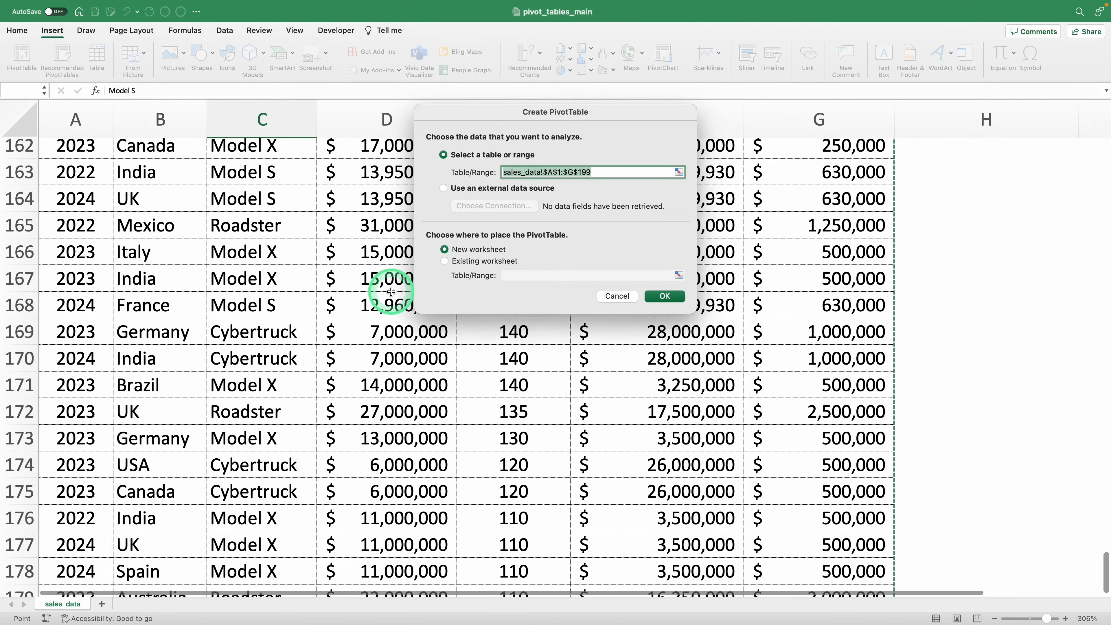
{"action": "scroll", "coordinate": [391, 291], "scroll_direction": "up", "scroll_amount": 20}
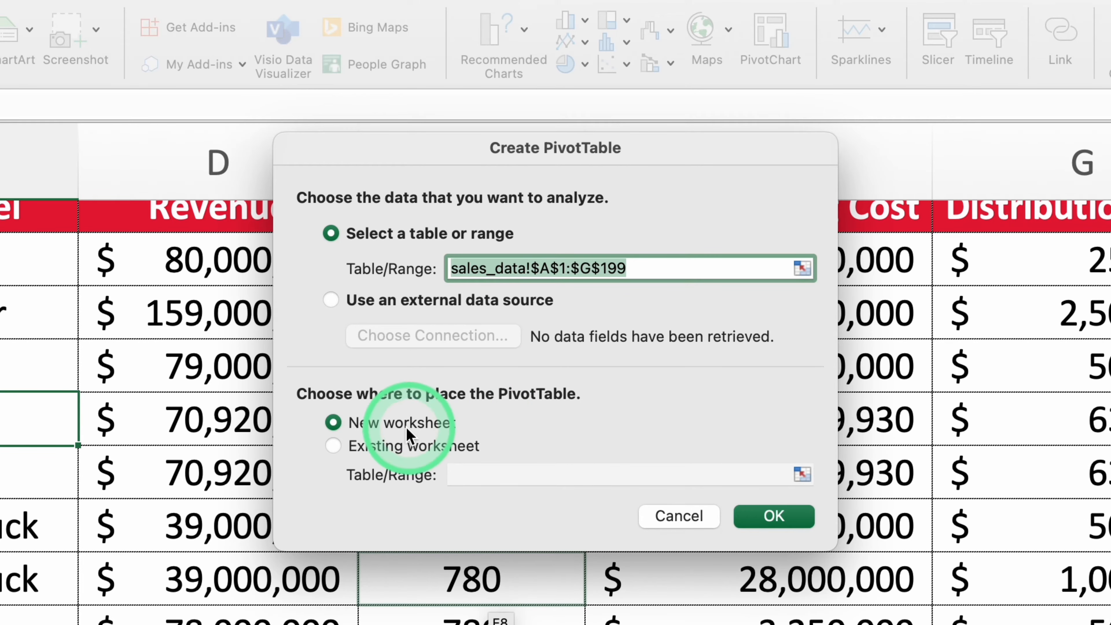
{"action": "scroll", "coordinate": [224, 420], "scroll_direction": "up", "scroll_amount": 1}
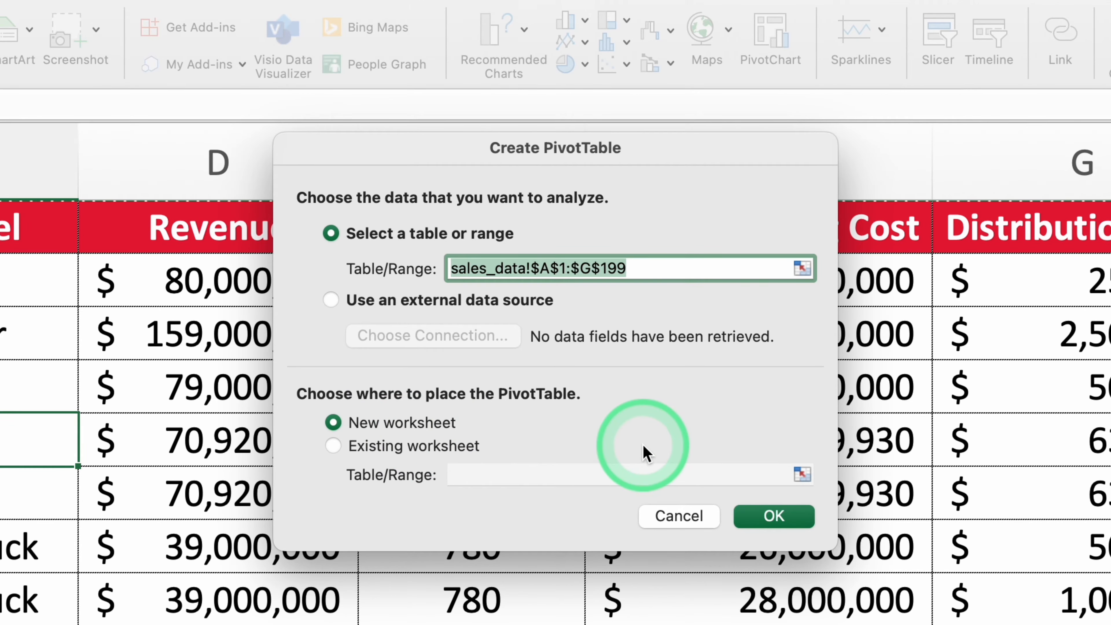
{"action": "left_click", "coordinate": [774, 516]}
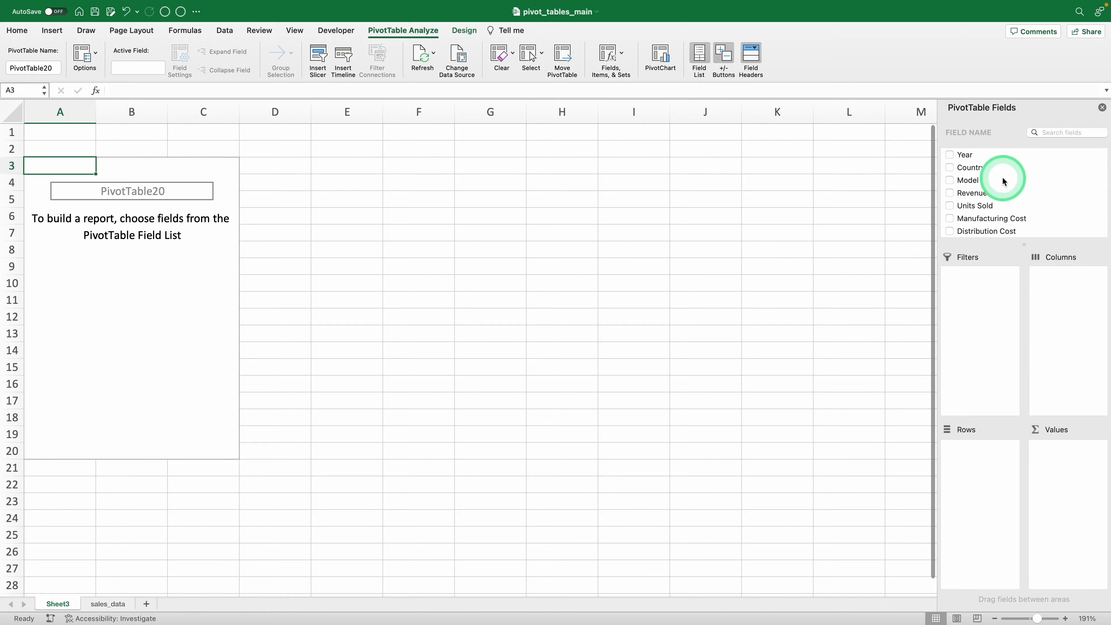
Step: Add the Country field to the pivot table's rows and the Revenue field to its values
{"action": "left_click", "coordinate": [971, 169]}
{"action": "left_click_drag", "start_coordinate": [971, 170], "coordinate": [988, 488]}
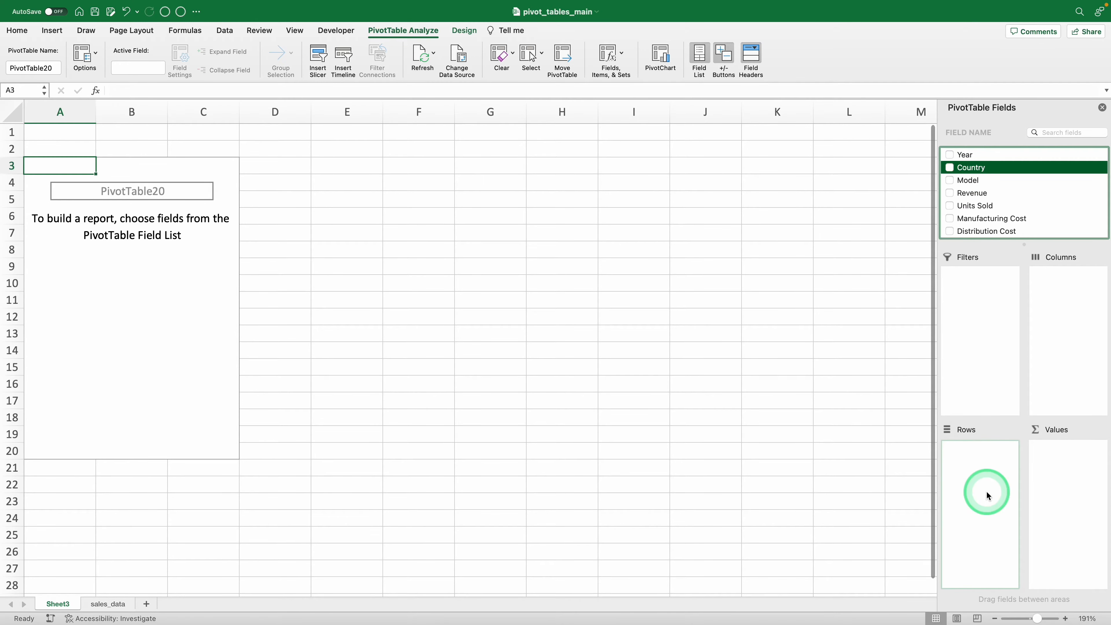
{"action": "scroll", "coordinate": [122, 217], "scroll_direction": "up", "scroll_amount": 5}
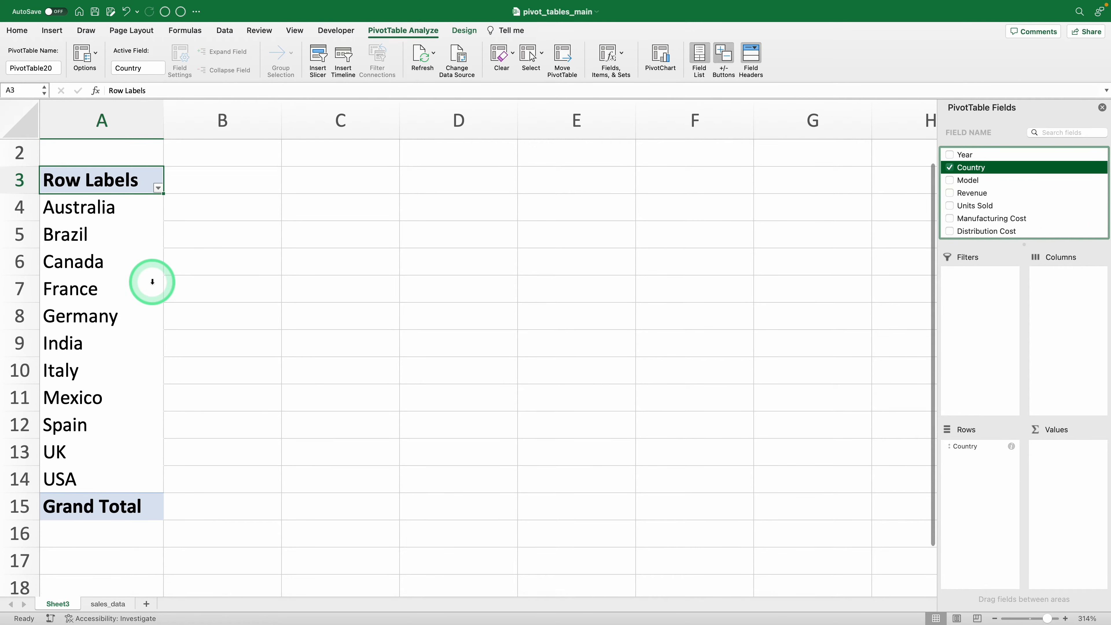
{"action": "left_click", "coordinate": [965, 193]}
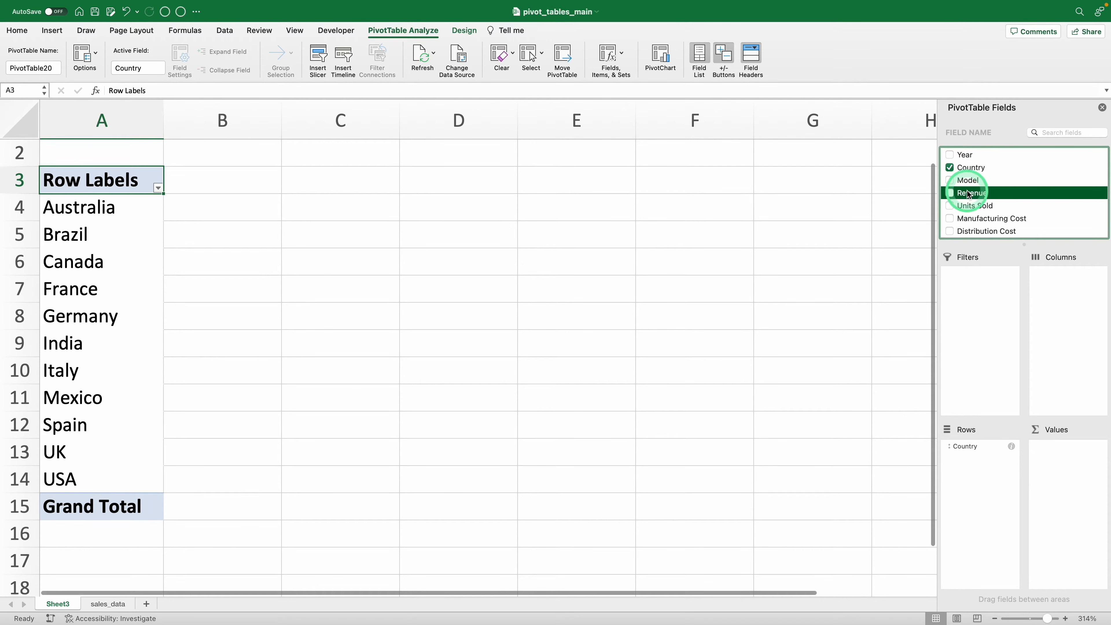
{"action": "left_click_drag", "start_coordinate": [966, 195], "coordinate": [1071, 480]}
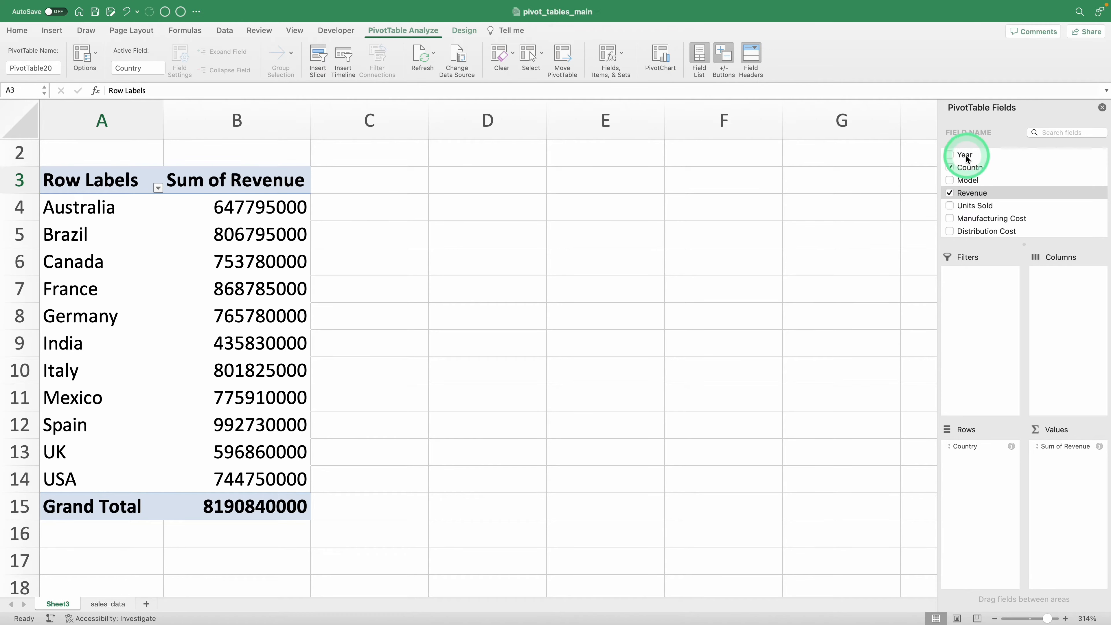
Step: Add the Year field to the pivot table's rows, nested below Country
{"action": "left_click", "coordinate": [965, 157]}
{"action": "left_click_drag", "start_coordinate": [966, 157], "coordinate": [970, 510]}
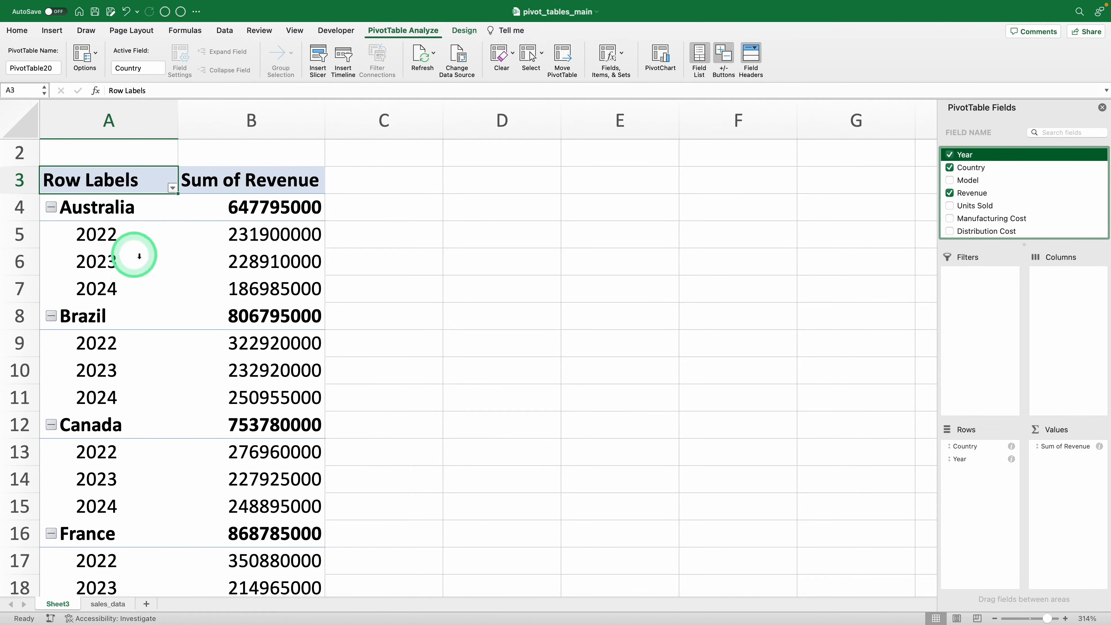
{"action": "scroll", "coordinate": [142, 261], "scroll_direction": "down", "scroll_amount": 1}
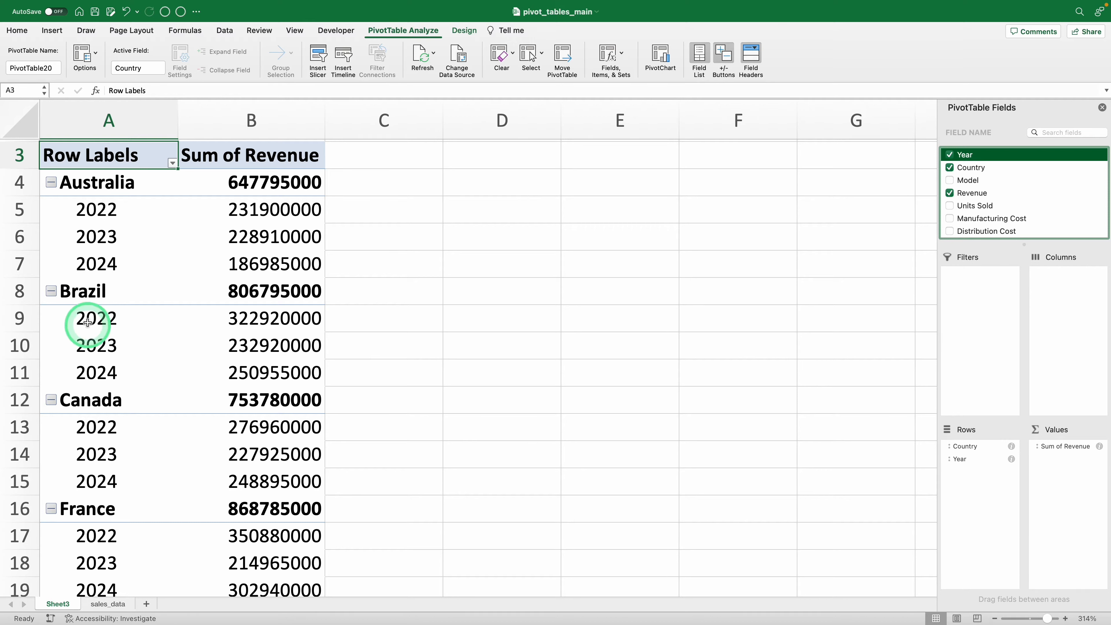
Step: Collapse the Australia group in the pivot table and expand it again
{"action": "left_click", "coordinate": [51, 183]}
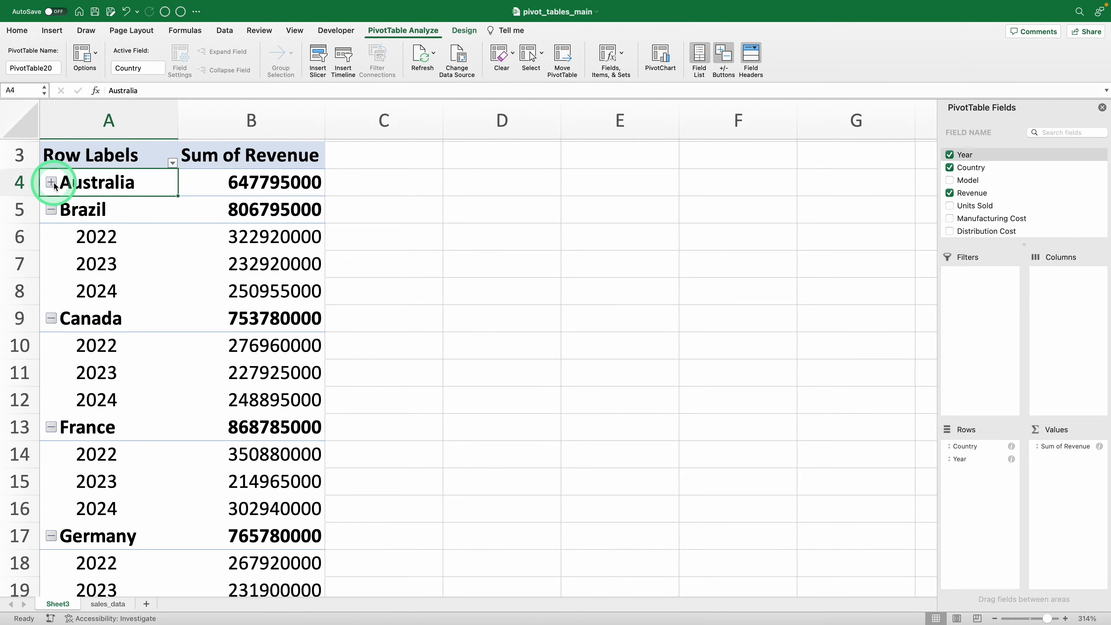
{"action": "left_click", "coordinate": [52, 183]}
{"action": "left_click", "coordinate": [53, 291]}
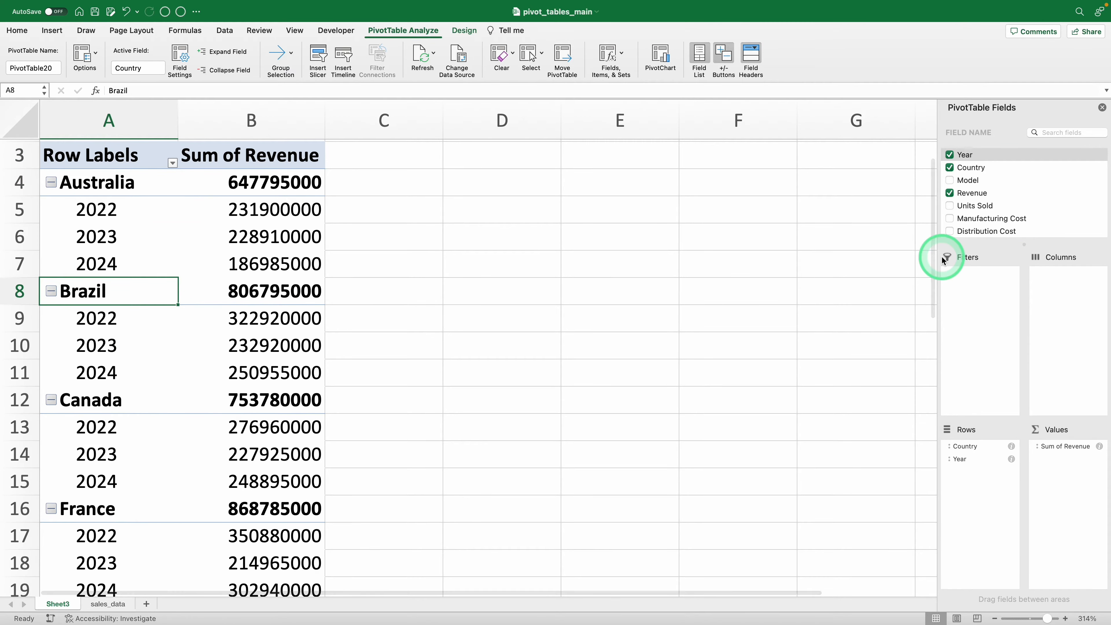
Step: Move the Year field from the pivot table's rows to its columns
{"action": "left_click_drag", "start_coordinate": [989, 458], "coordinate": [1094, 303]}
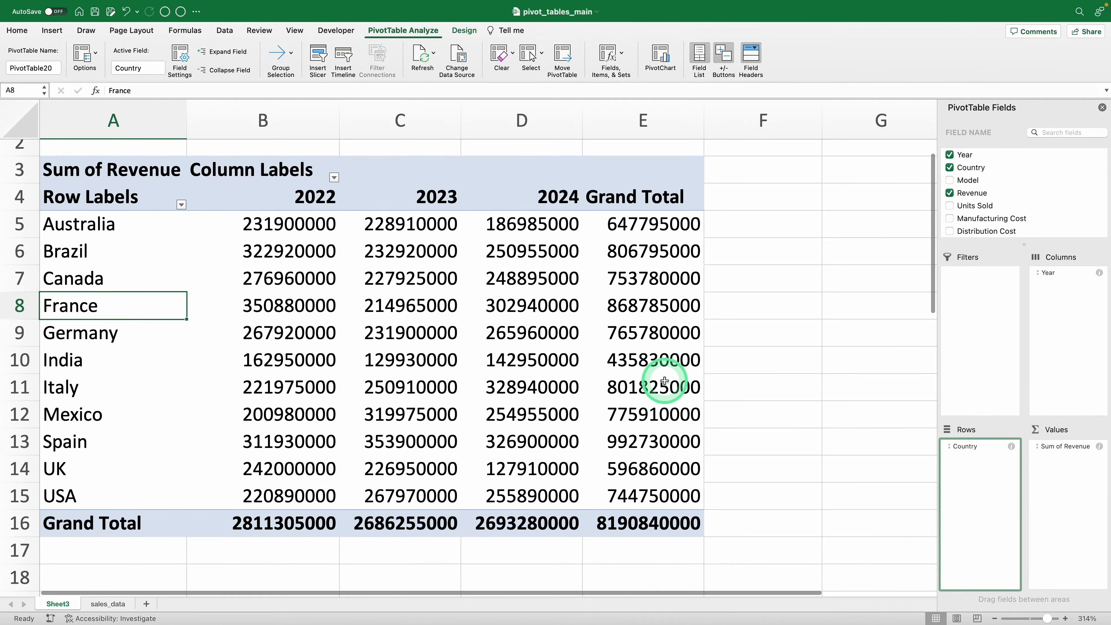
{"action": "scroll", "coordinate": [664, 381], "scroll_direction": "down", "scroll_amount": 3}
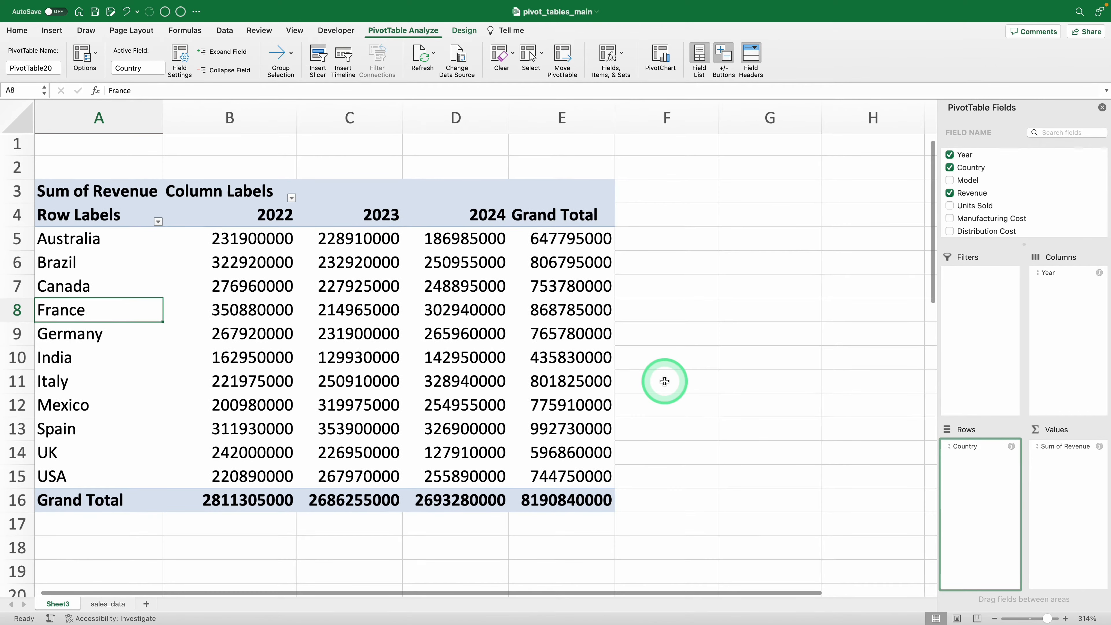
{"action": "scroll", "coordinate": [664, 384], "scroll_direction": "down", "scroll_amount": 2}
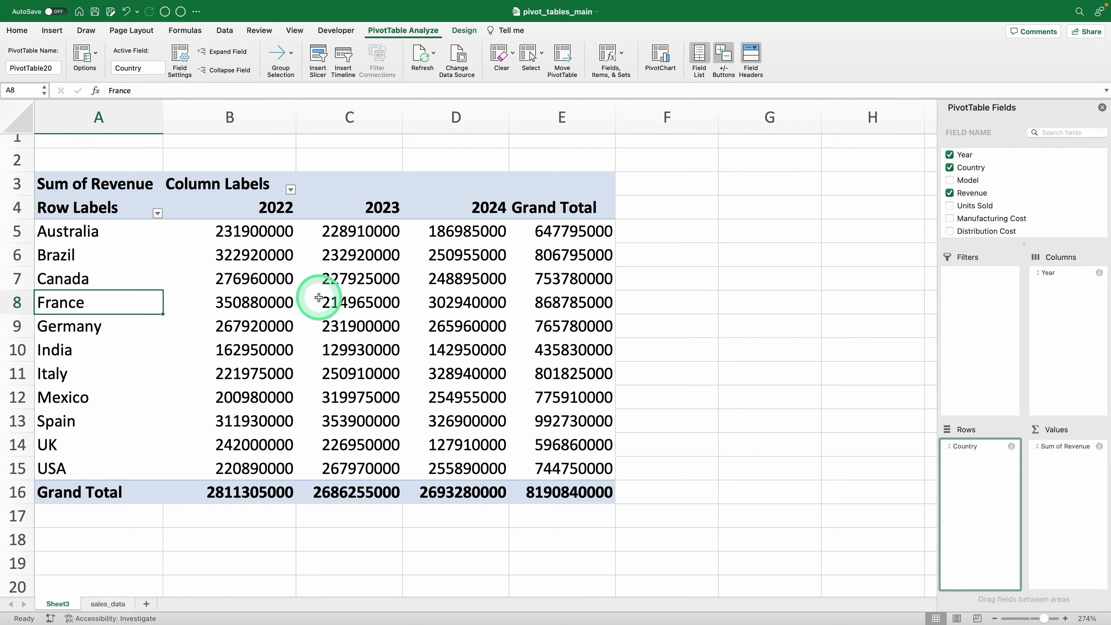
Step: Rename the Sum of Revenue heading in cell A3 to "Total Revenue"
{"action": "left_click", "coordinate": [97, 187]}
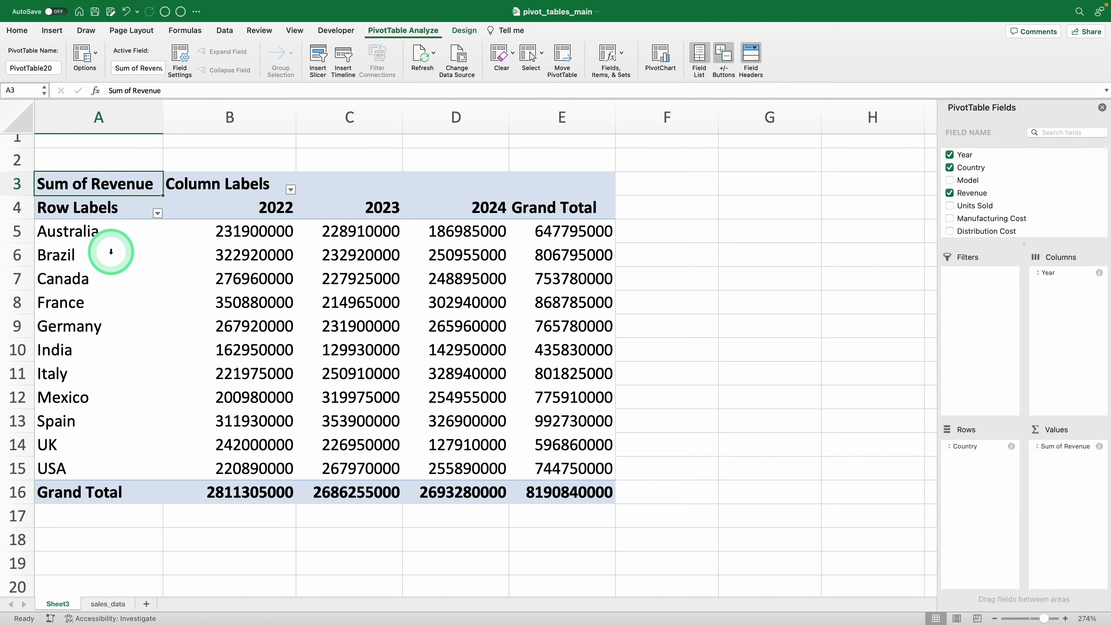
{"action": "type", "text": "Total"}
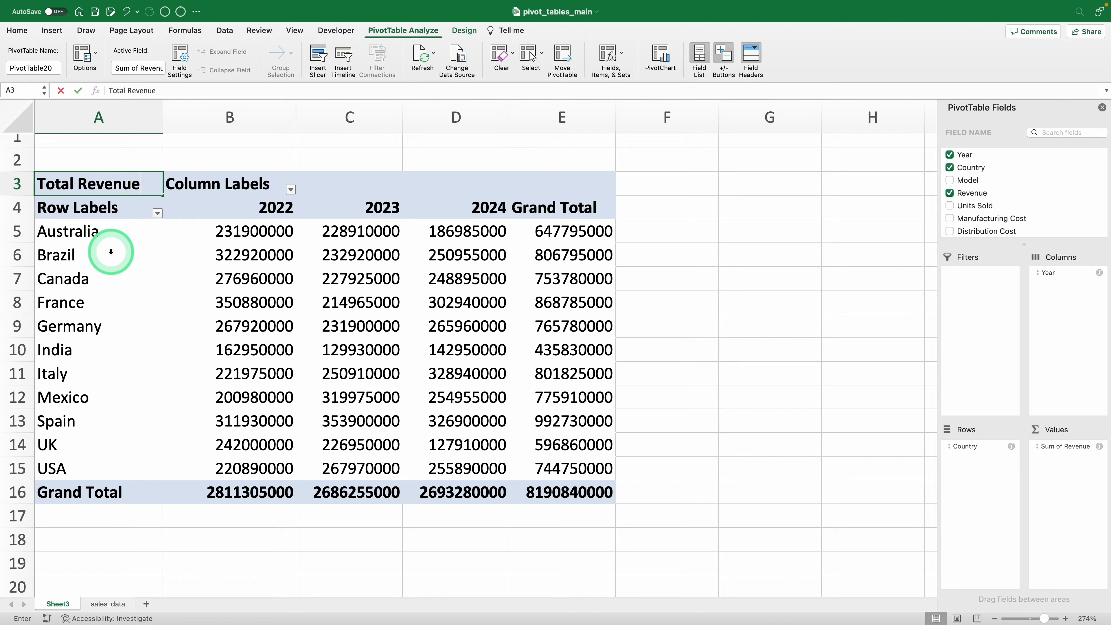
{"action": "key", "text": "Return"}
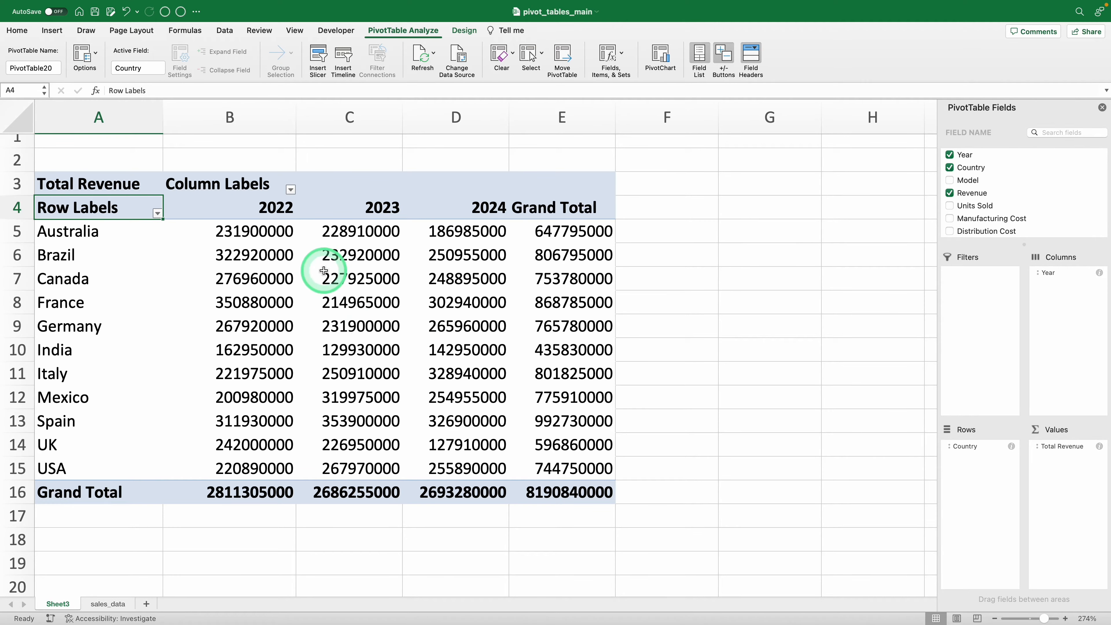
Step: Format the pivot table's revenue values as Currency with the $ symbol and 0 decimal places
{"action": "left_click", "coordinate": [282, 255]}
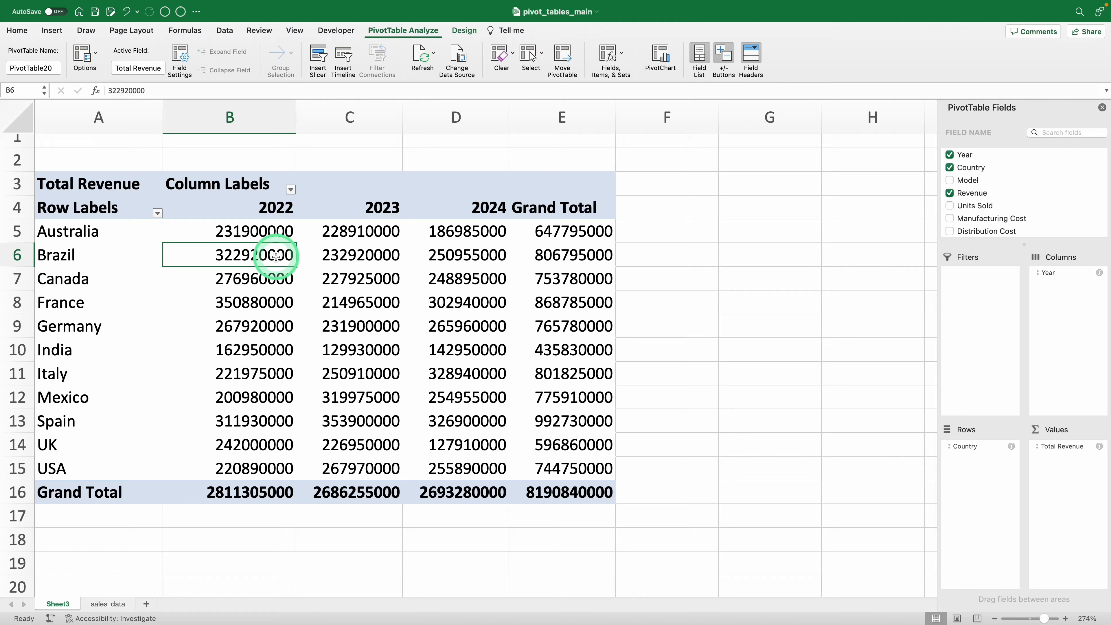
{"action": "right_click", "coordinate": [276, 256]}
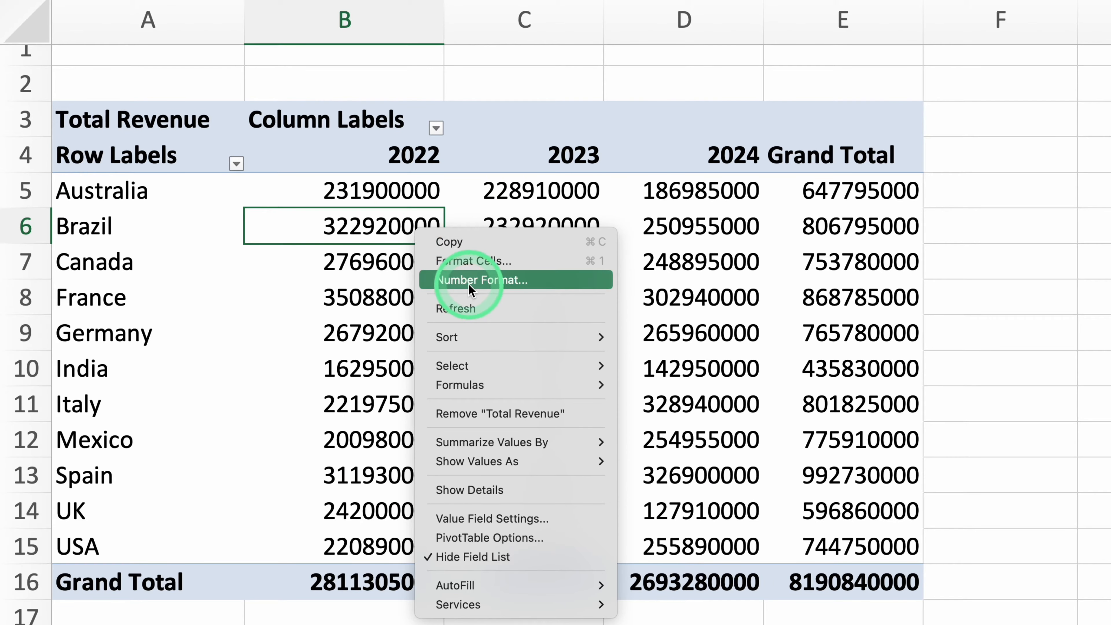
{"action": "left_click", "coordinate": [469, 280]}
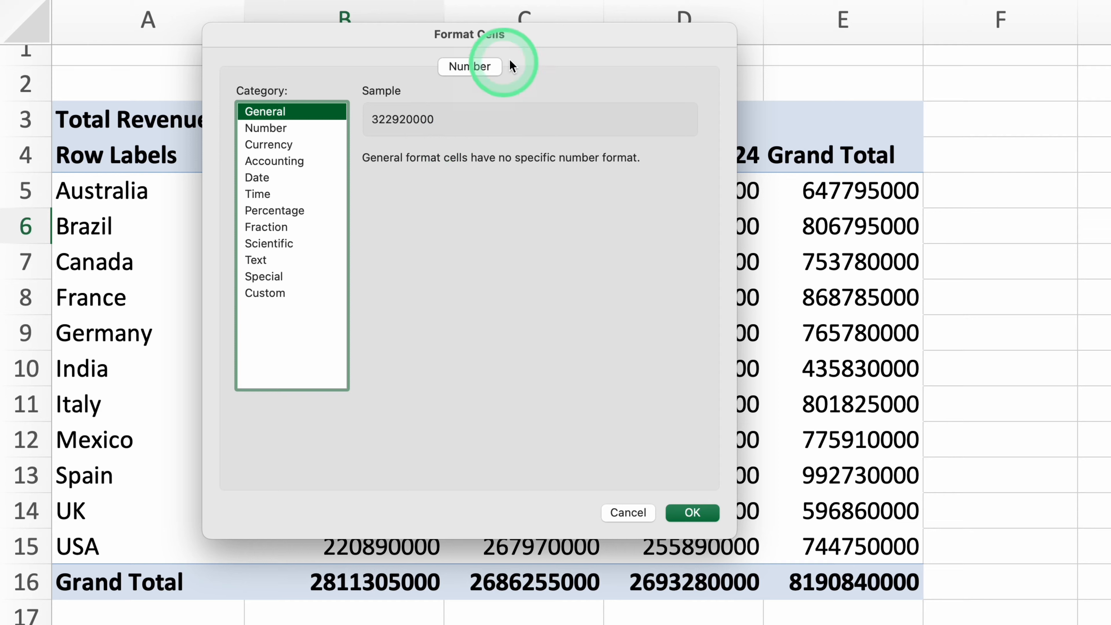
{"action": "left_click", "coordinate": [299, 143]}
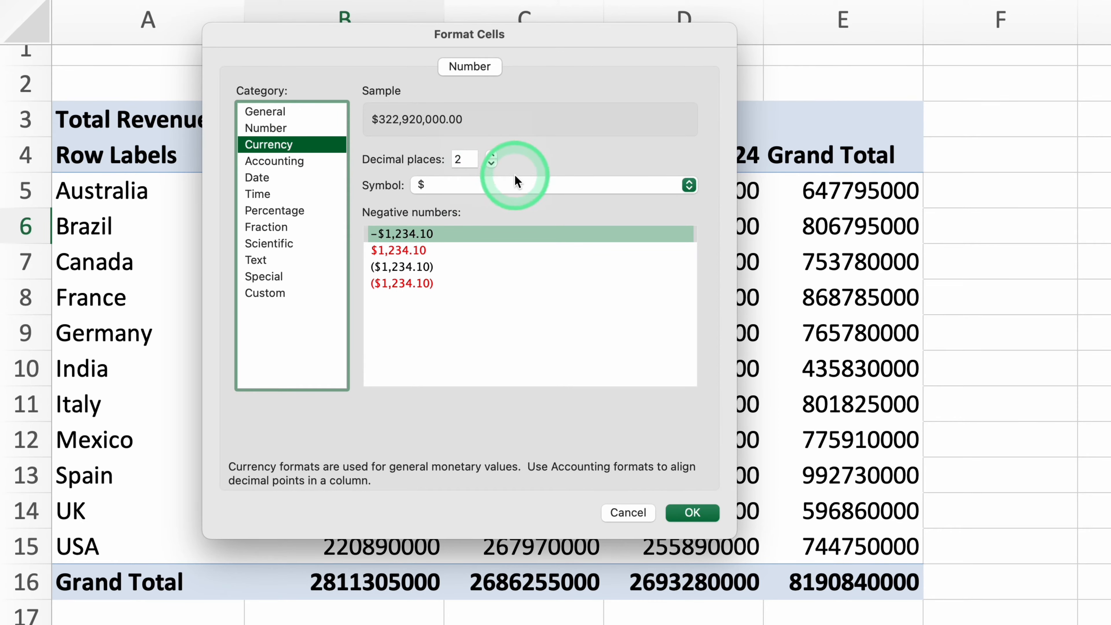
{"action": "left_click", "coordinate": [492, 163]}
{"action": "left_click", "coordinate": [492, 163]}
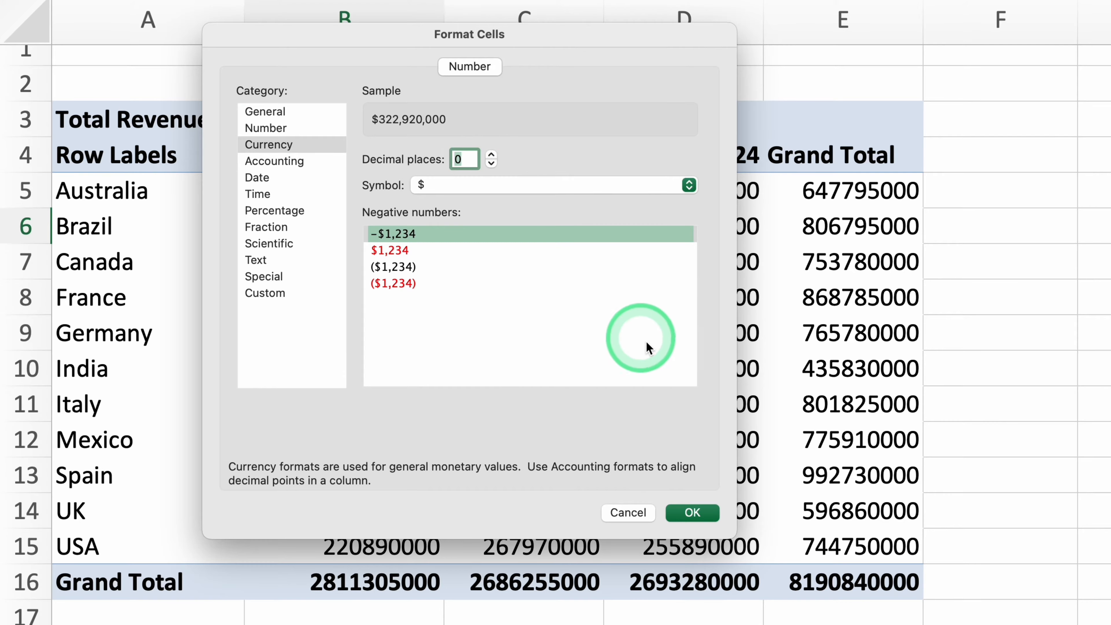
{"action": "left_click", "coordinate": [692, 512]}
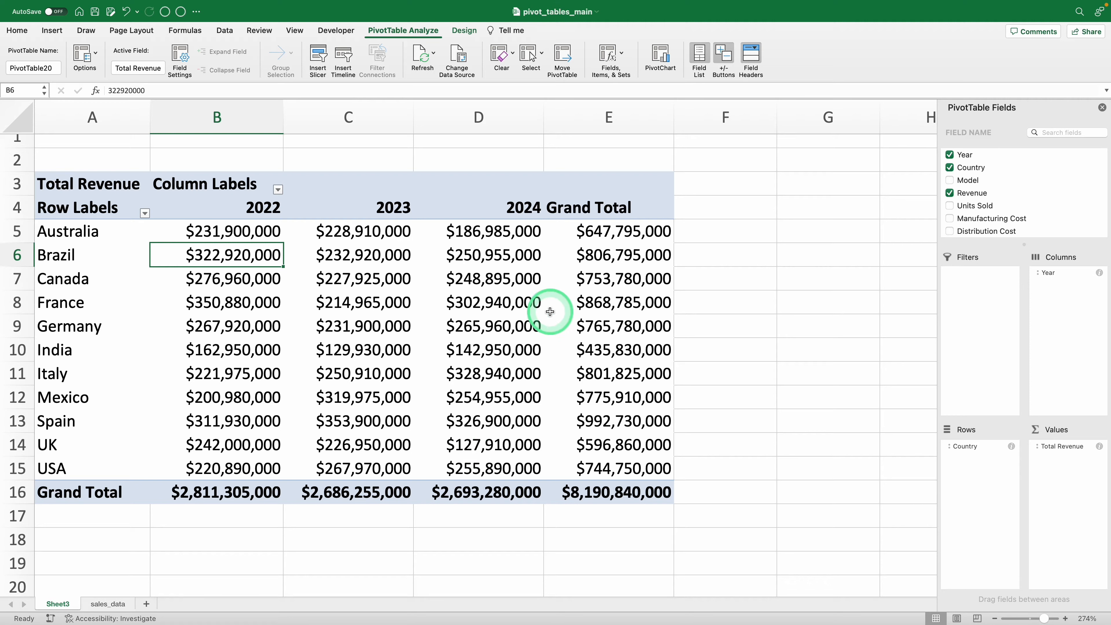
Step: Turn off the pivot table's grand totals for both rows and columns
{"action": "left_click", "coordinate": [592, 206]}
{"action": "left_click", "coordinate": [594, 196]}
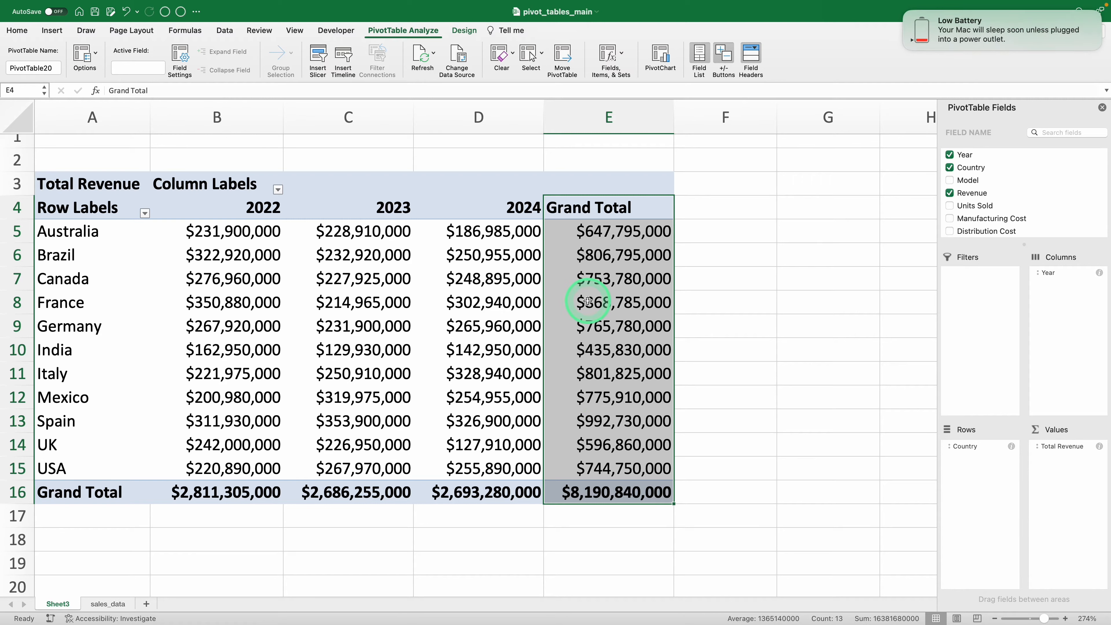
{"action": "left_click", "coordinate": [905, 12]}
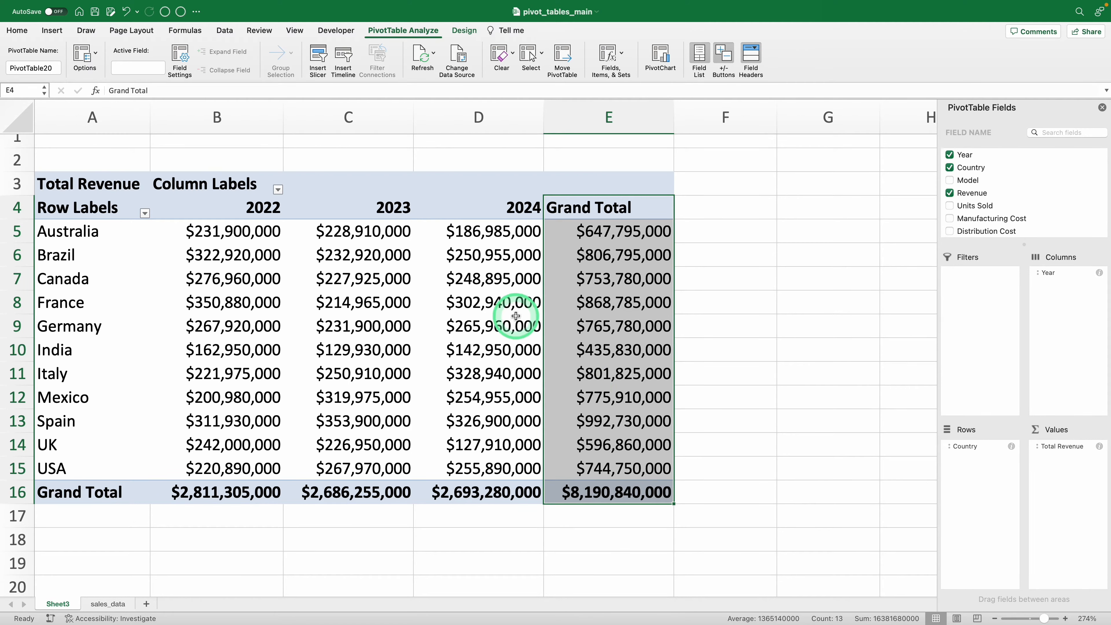
{"action": "left_click", "coordinate": [522, 293]}
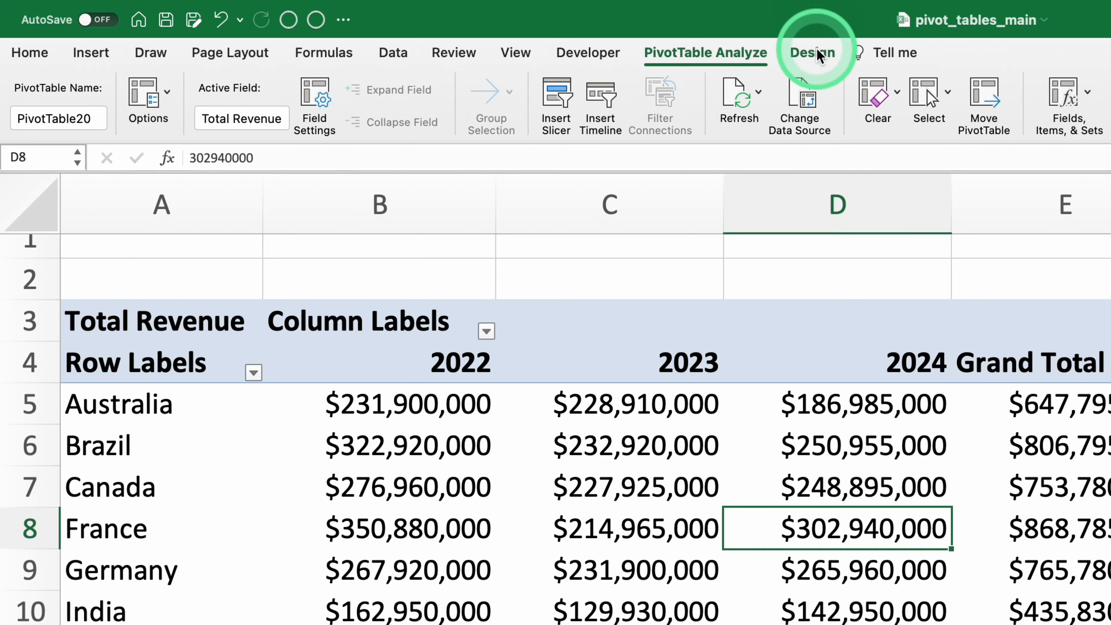
{"action": "left_click", "coordinate": [466, 29]}
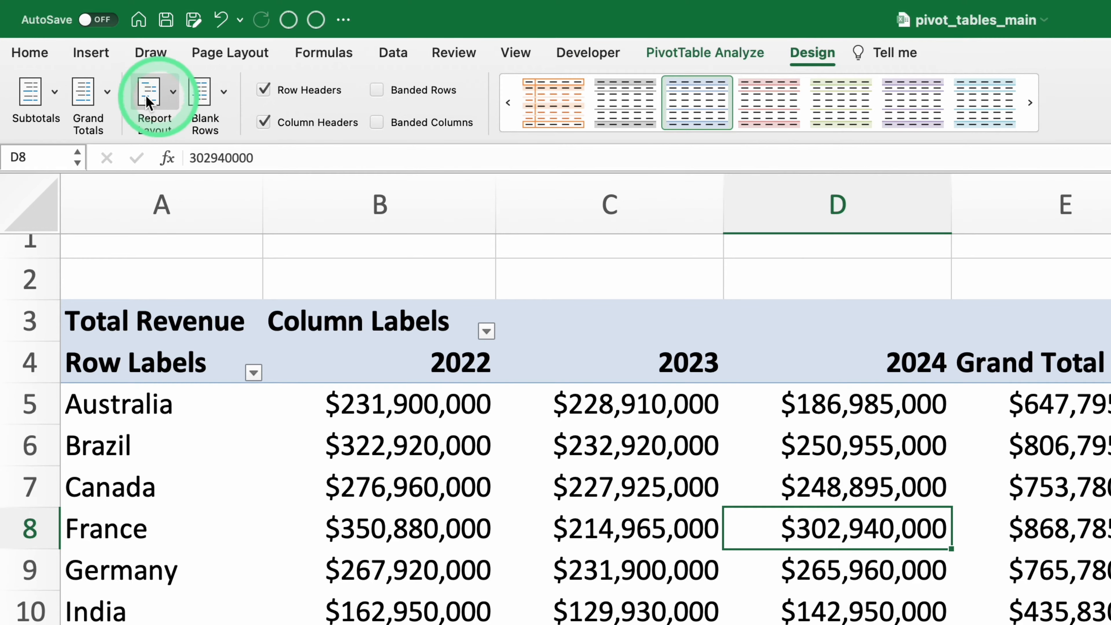
{"action": "left_click", "coordinate": [107, 92]}
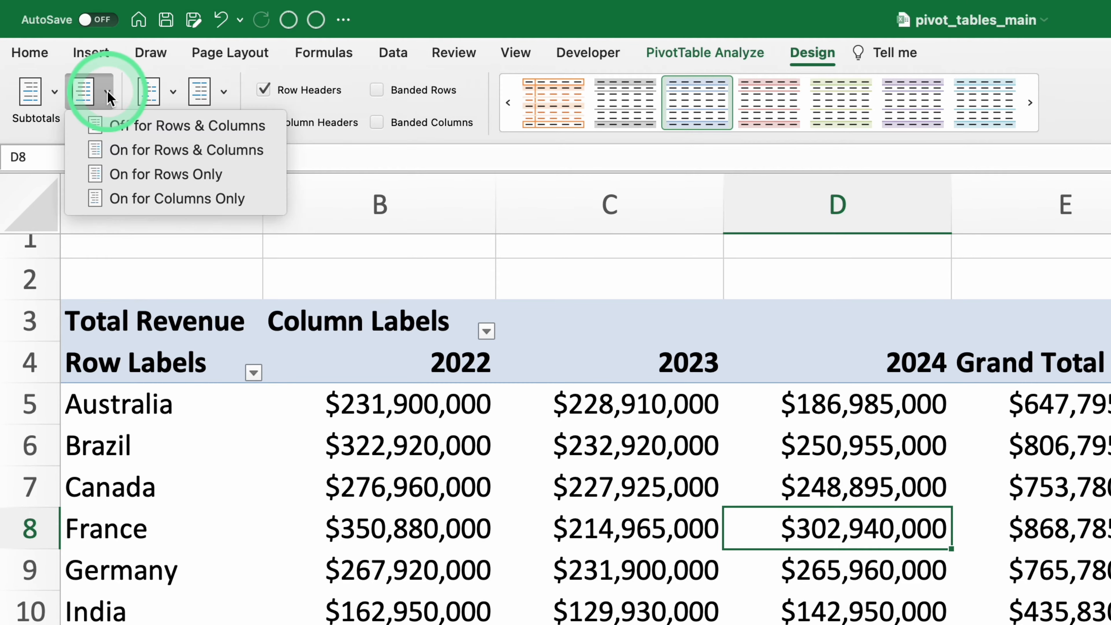
{"action": "left_click", "coordinate": [136, 131]}
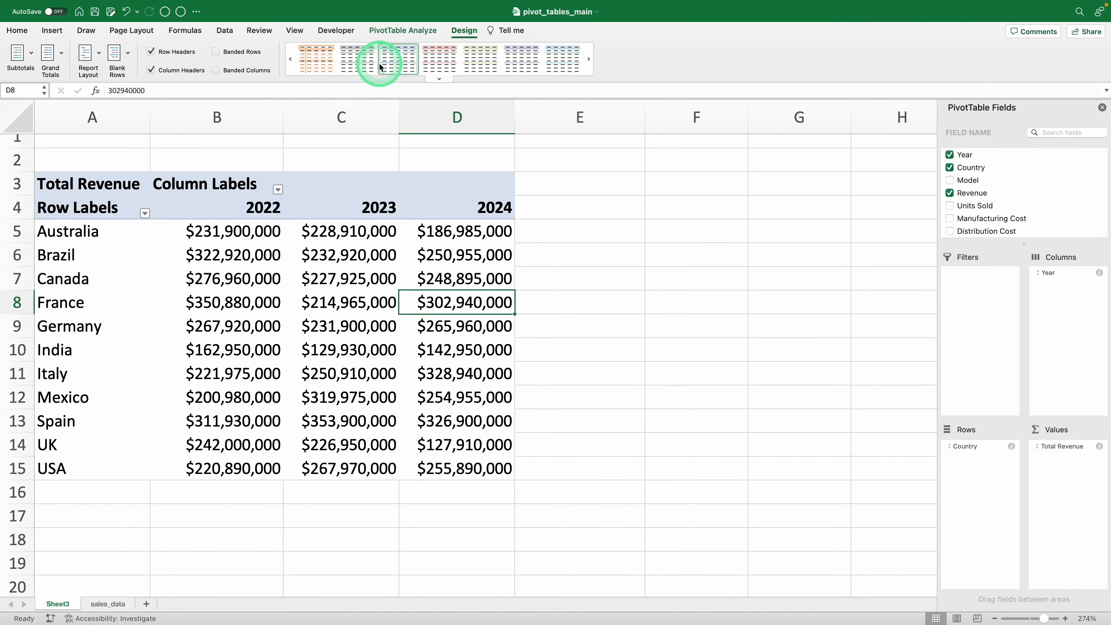
Step: Apply the first gray Medium PivotTable style, with the dark gray header, and hide the field headers
{"action": "left_click", "coordinate": [439, 79]}
{"action": "left_click", "coordinate": [318, 314]}
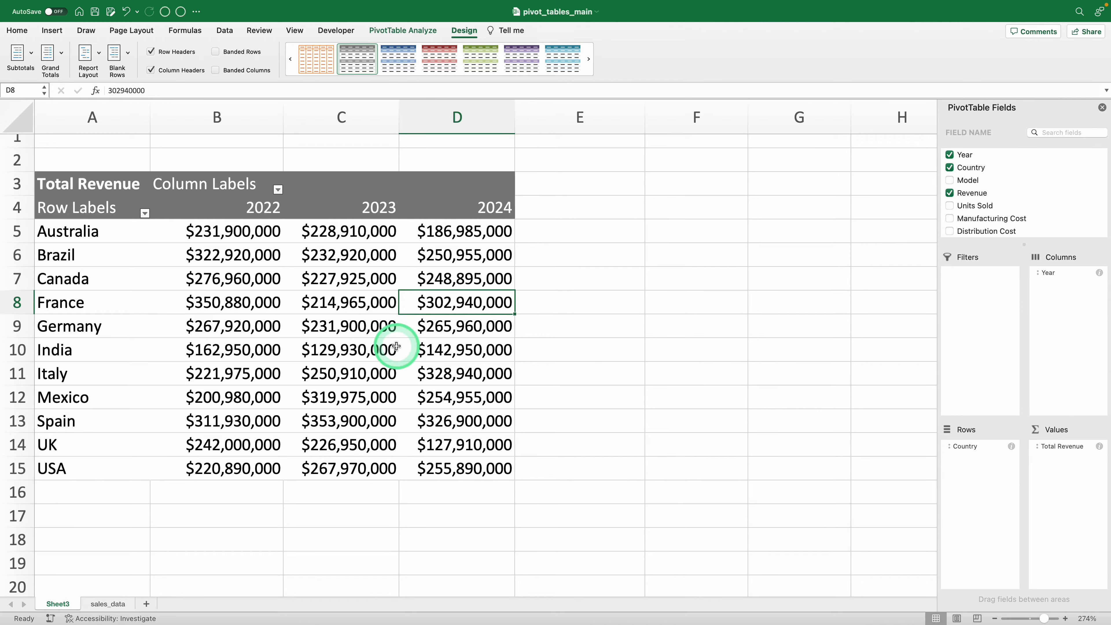
{"action": "left_click", "coordinate": [402, 30]}
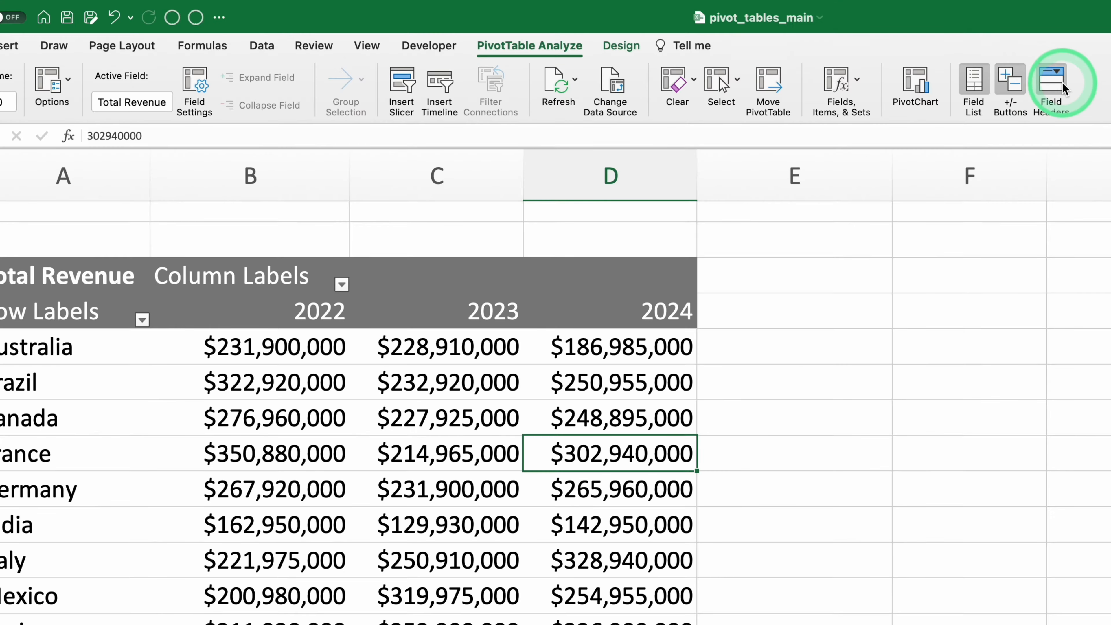
{"action": "left_click", "coordinate": [753, 58]}
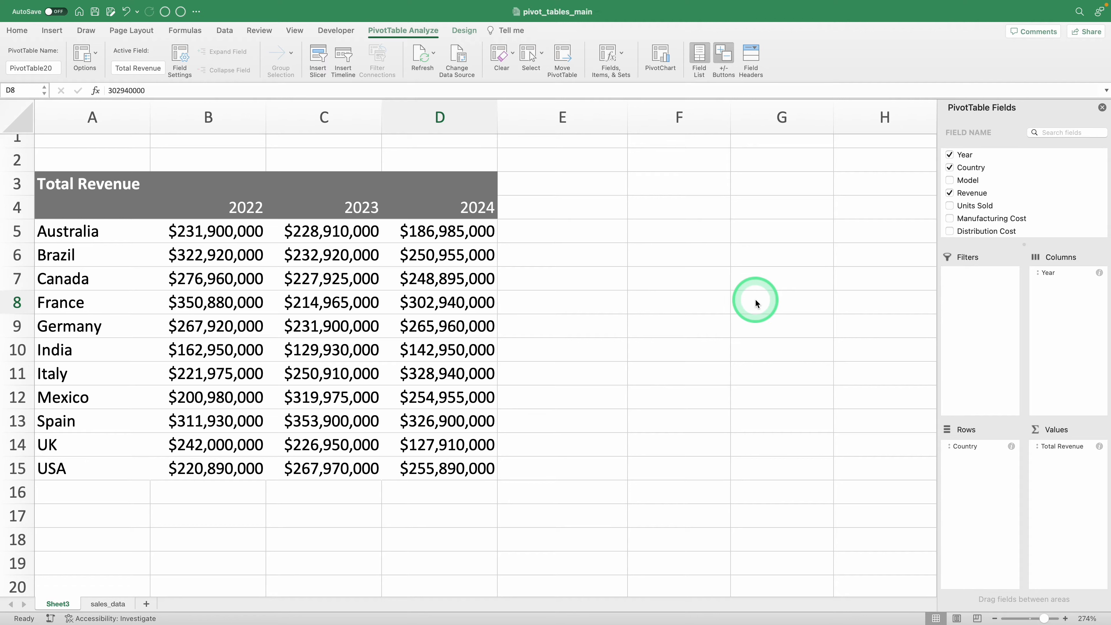
Step: Copy the entire Total Revenue pivot table and paste the duplicate below it, starting at cell A18
{"action": "left_click", "coordinate": [393, 316]}
{"action": "scroll", "coordinate": [393, 316], "scroll_direction": "down", "scroll_amount": 5}
{"action": "left_click", "coordinate": [156, 257]}
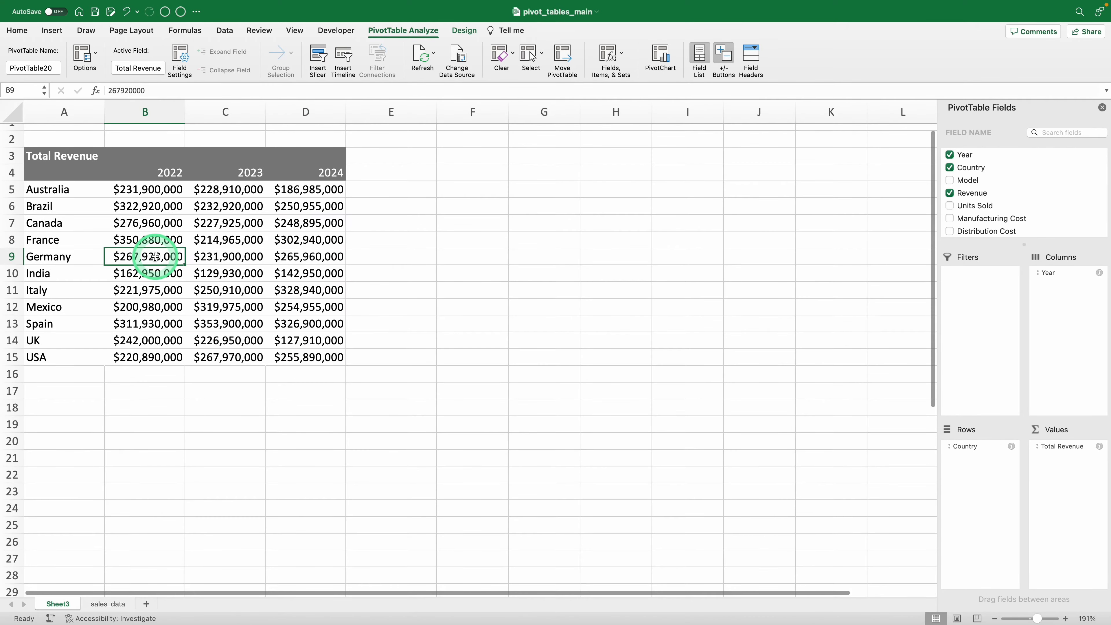
{"action": "key", "text": "ctrl+a"}
{"action": "key", "text": "ctrl+c"}
{"action": "left_click", "coordinate": [46, 408]}
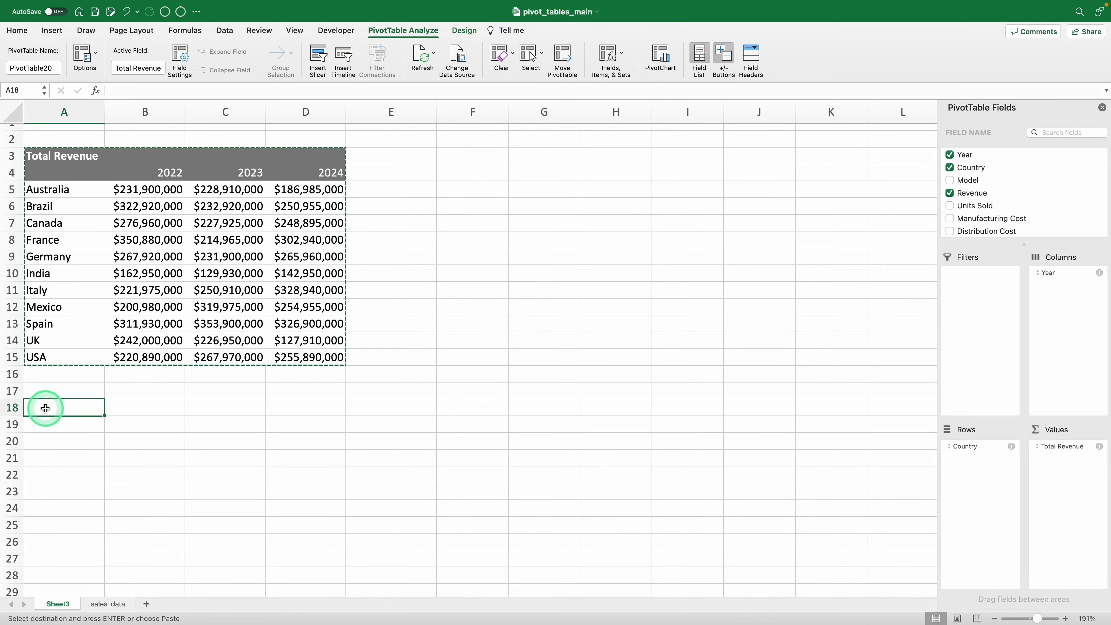
{"action": "key", "text": "ctrl+v"}
{"action": "scroll", "coordinate": [94, 407], "scroll_direction": "down", "scroll_amount": 5}
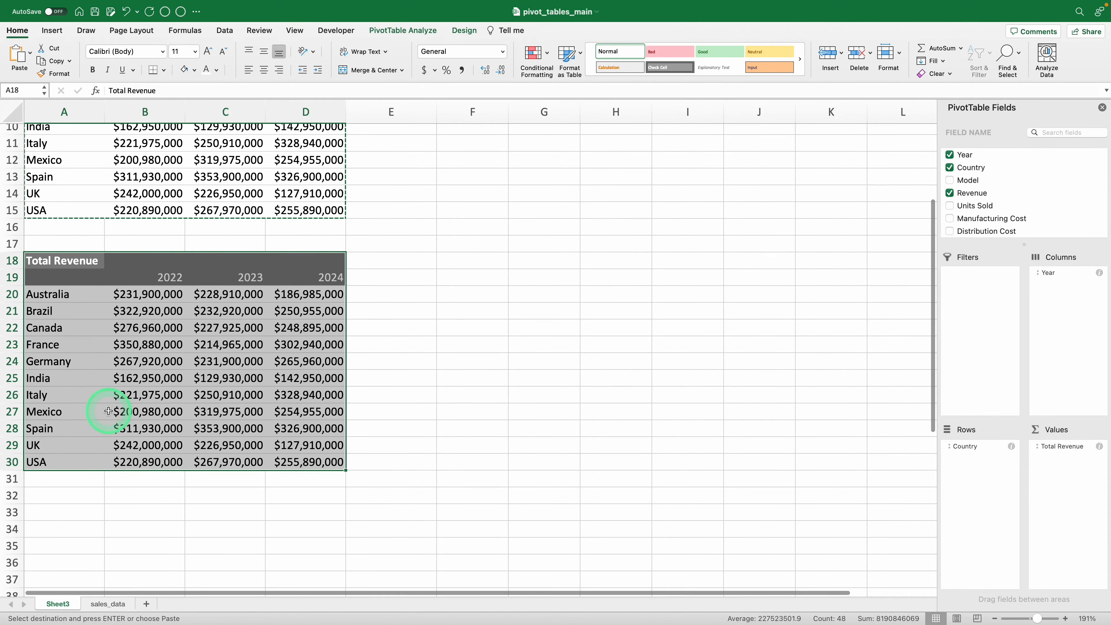
{"action": "scroll", "coordinate": [109, 412], "scroll_direction": "up", "scroll_amount": 5}
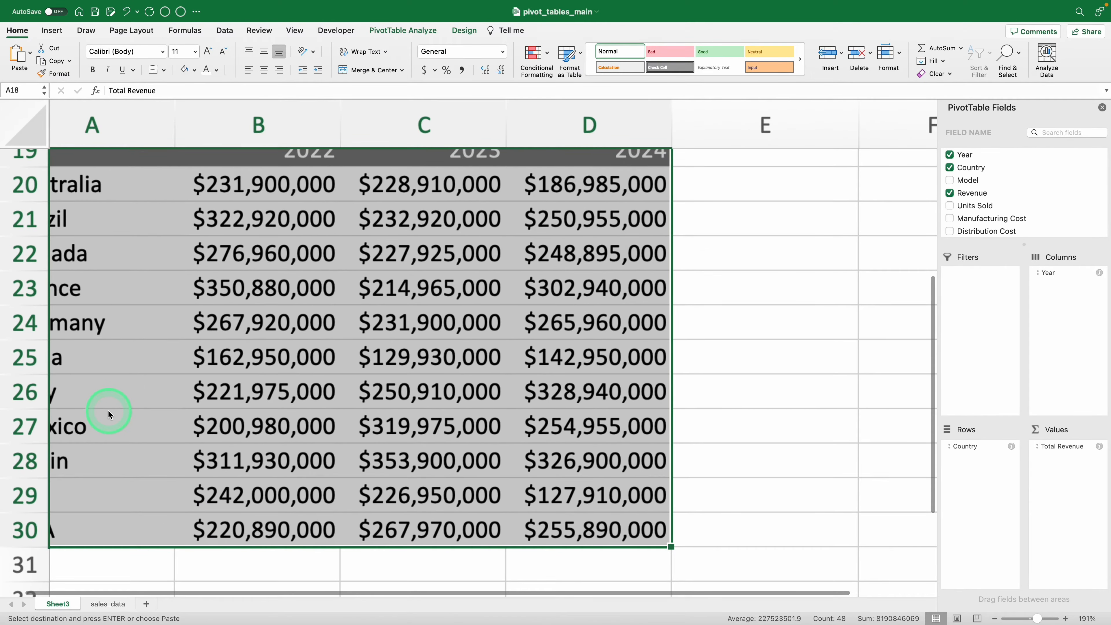
{"action": "scroll", "coordinate": [108, 413], "scroll_direction": "down", "scroll_amount": 5}
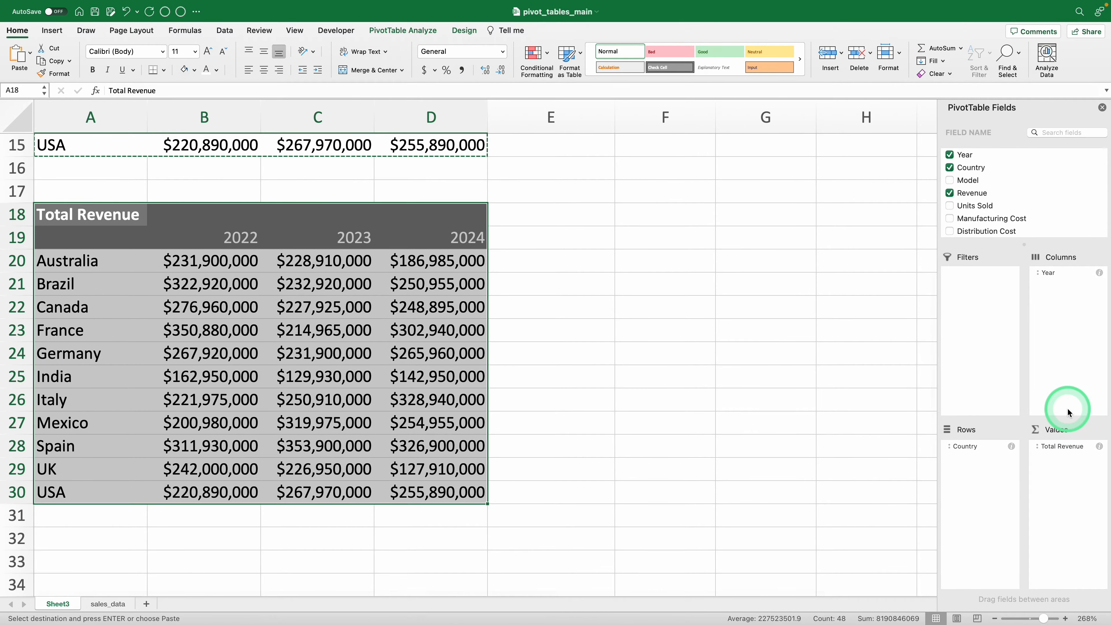
Step: Replace Total Revenue with the Units Sold field in the values of the copied pivot table
{"action": "mouse_move", "coordinate": [1062, 446]}
{"action": "left_mouse_down"}
{"action": "mouse_move", "coordinate": [954, 207]}
{"action": "mouse_move", "coordinate": [974, 202]}
{"action": "mouse_move", "coordinate": [1060, 386]}
{"action": "mouse_move", "coordinate": [1059, 451]}
{"action": "left_mouse_up"}
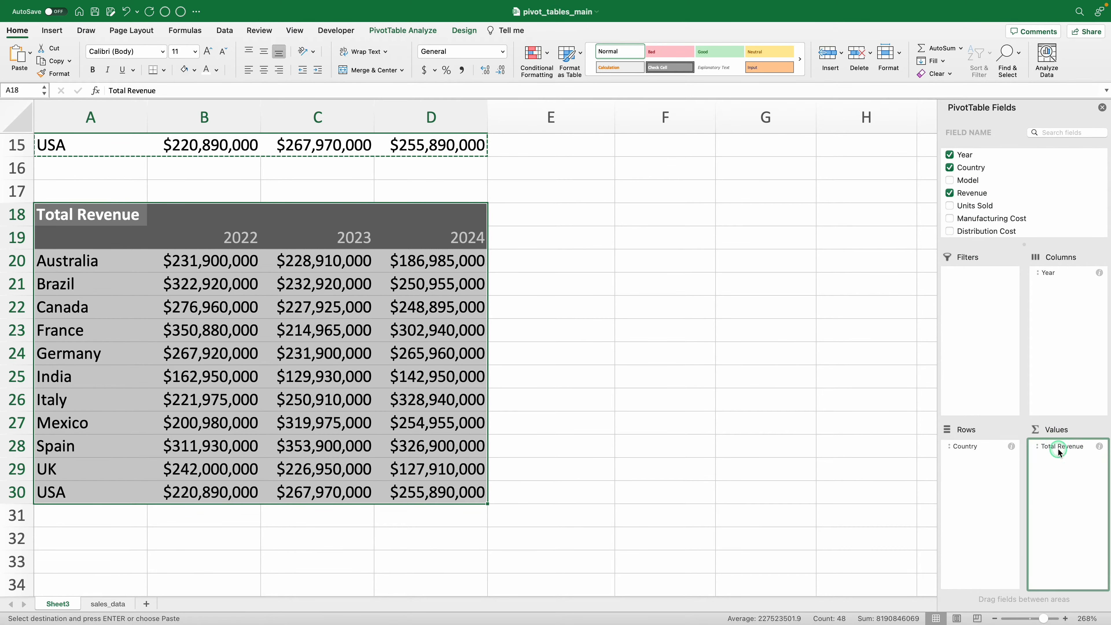
{"action": "left_click", "coordinate": [1059, 451]}
{"action": "left_click", "coordinate": [1000, 569]}
{"action": "left_click_drag", "start_coordinate": [958, 205], "coordinate": [1062, 468]}
Step: Replace Country with the Model field in the rows of the copied pivot table
{"action": "left_click", "coordinate": [963, 447]}
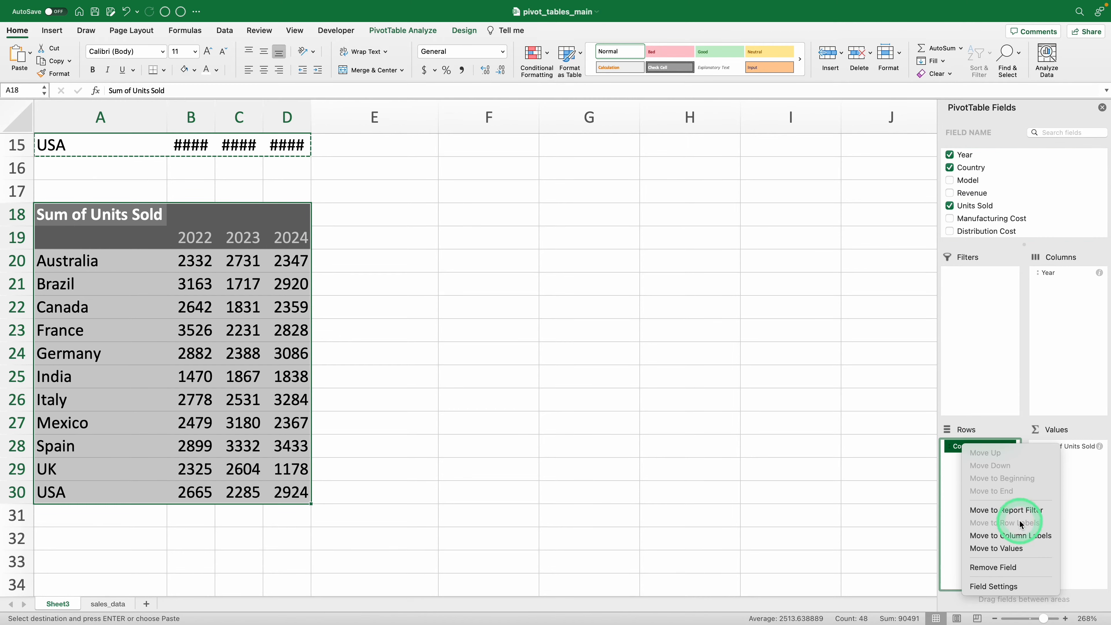
{"action": "left_click", "coordinate": [1007, 569]}
{"action": "left_click_drag", "start_coordinate": [965, 180], "coordinate": [978, 451]}
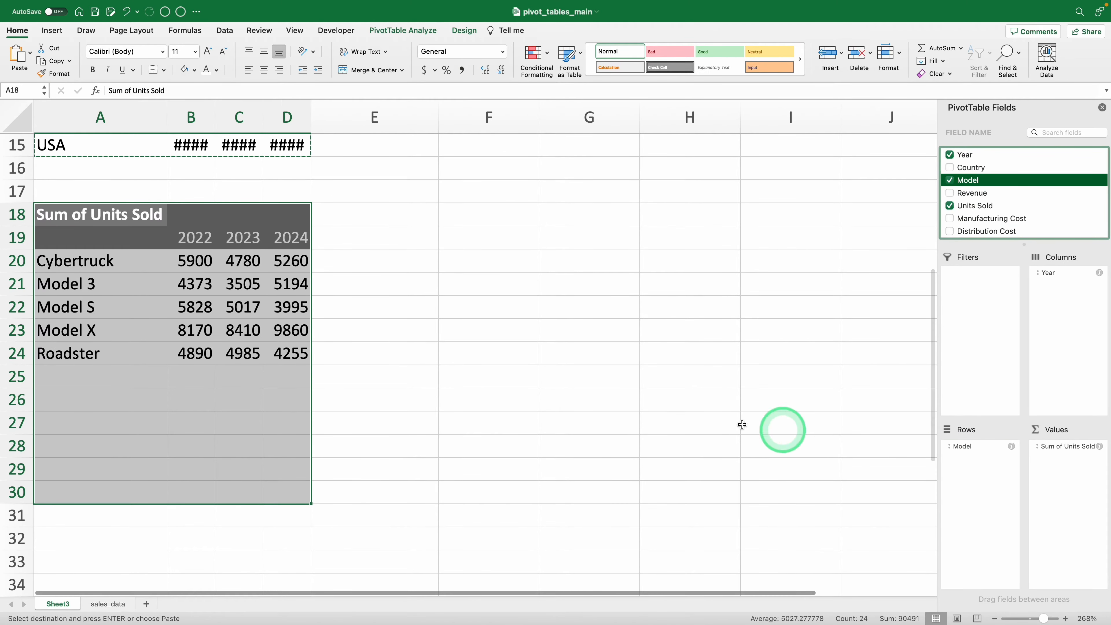
{"action": "left_click", "coordinate": [481, 390]}
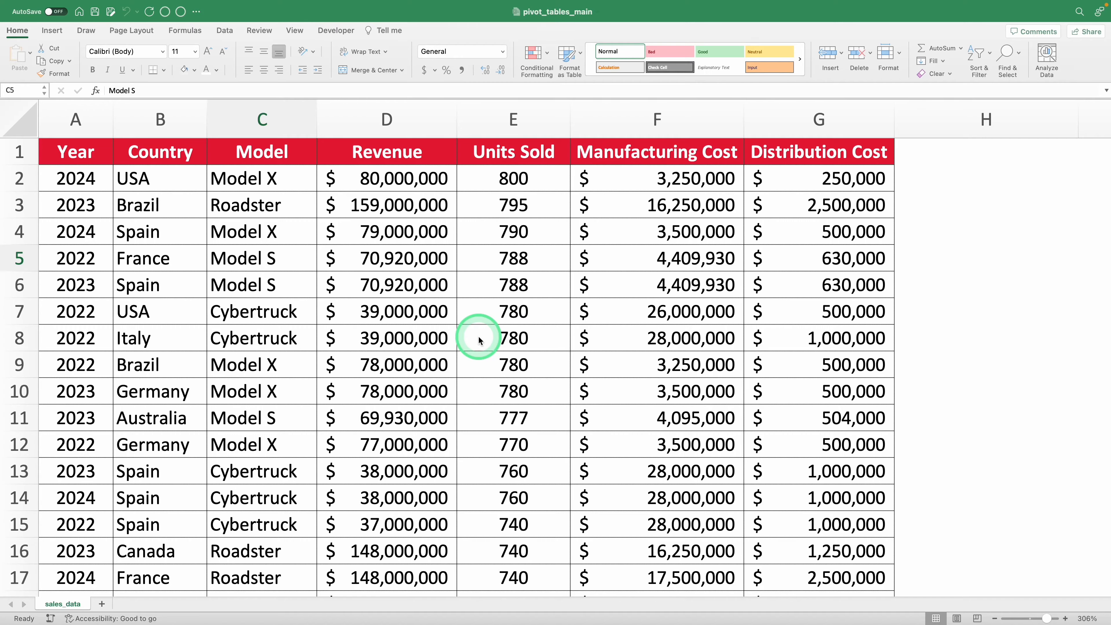
Step: Create a pivot table from the range sales_data!$A$1:$G$199 on a new worksheet
{"action": "left_click", "coordinate": [408, 285]}
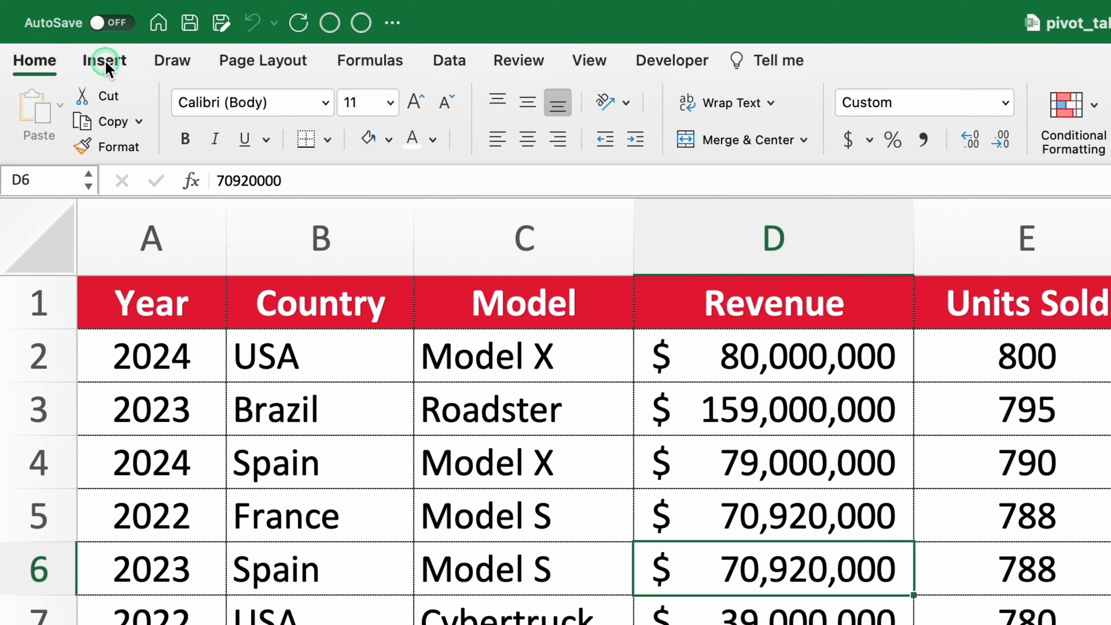
{"action": "left_click", "coordinate": [105, 64]}
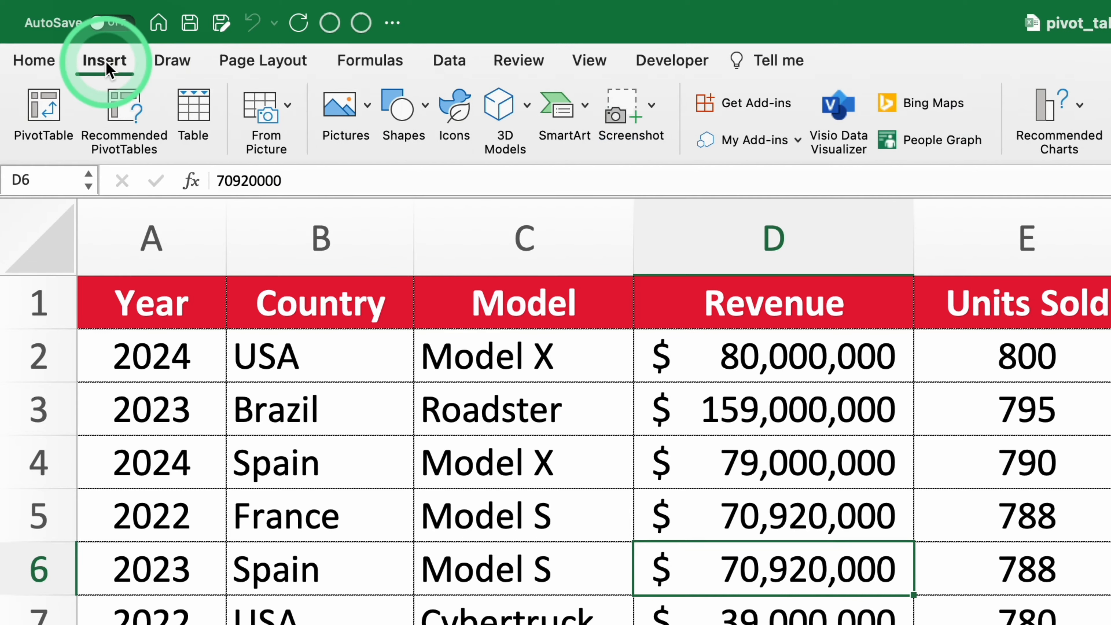
{"action": "left_click", "coordinate": [48, 98]}
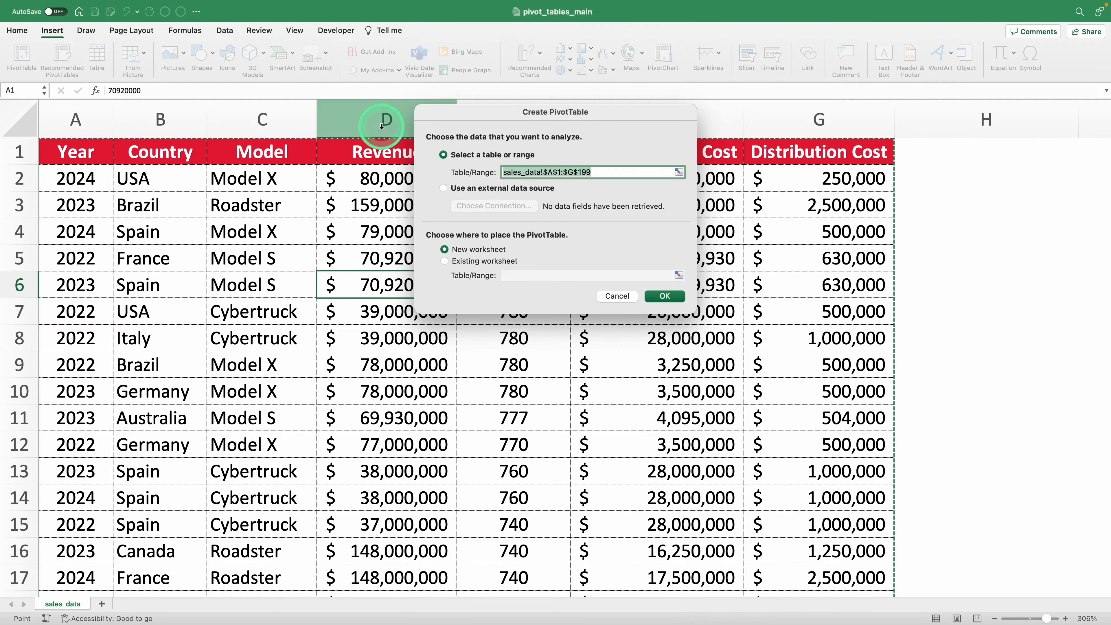
{"action": "left_click", "coordinate": [506, 175]}
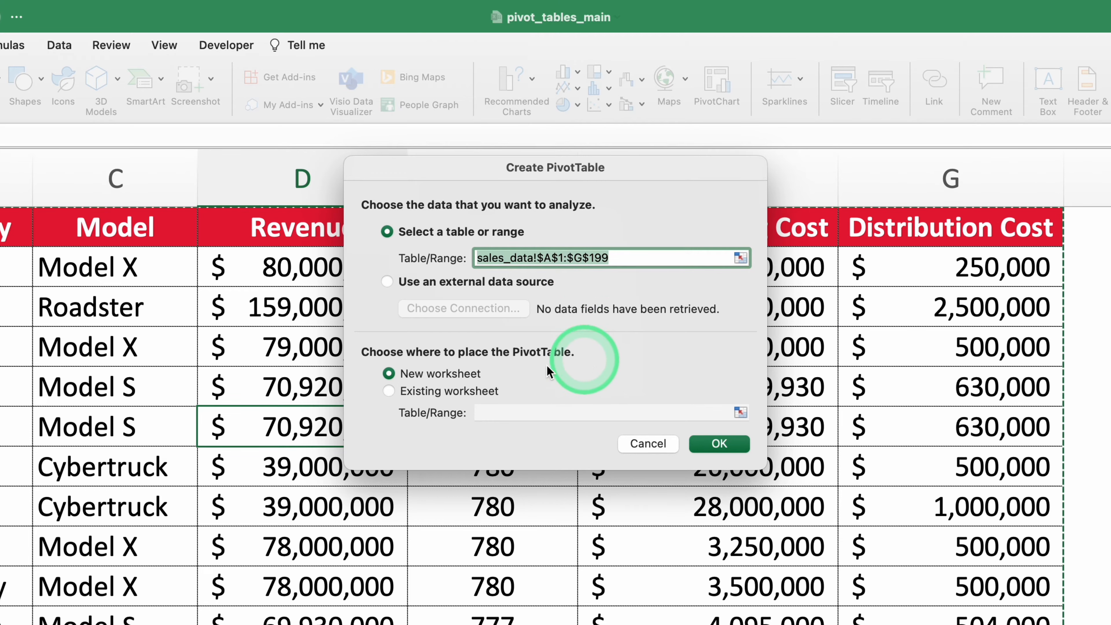
{"action": "left_click", "coordinate": [720, 443]}
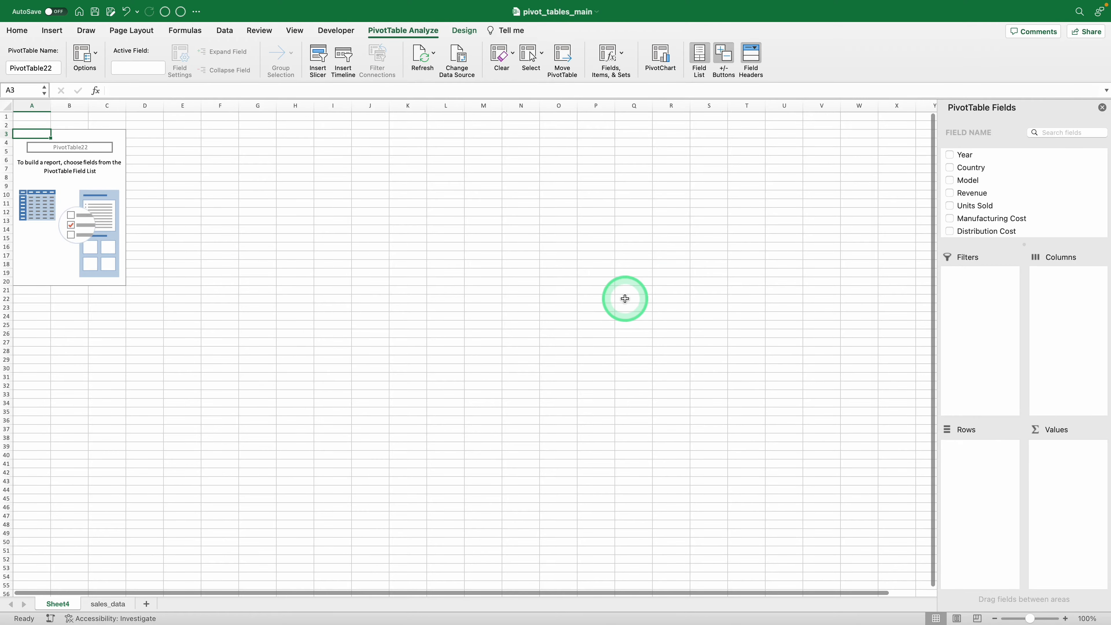
Step: Lay out the empty pivot table with Country in rows, Year in columns and Revenue in values
{"action": "scroll", "coordinate": [365, 293], "scroll_direction": "up", "scroll_amount": 5}
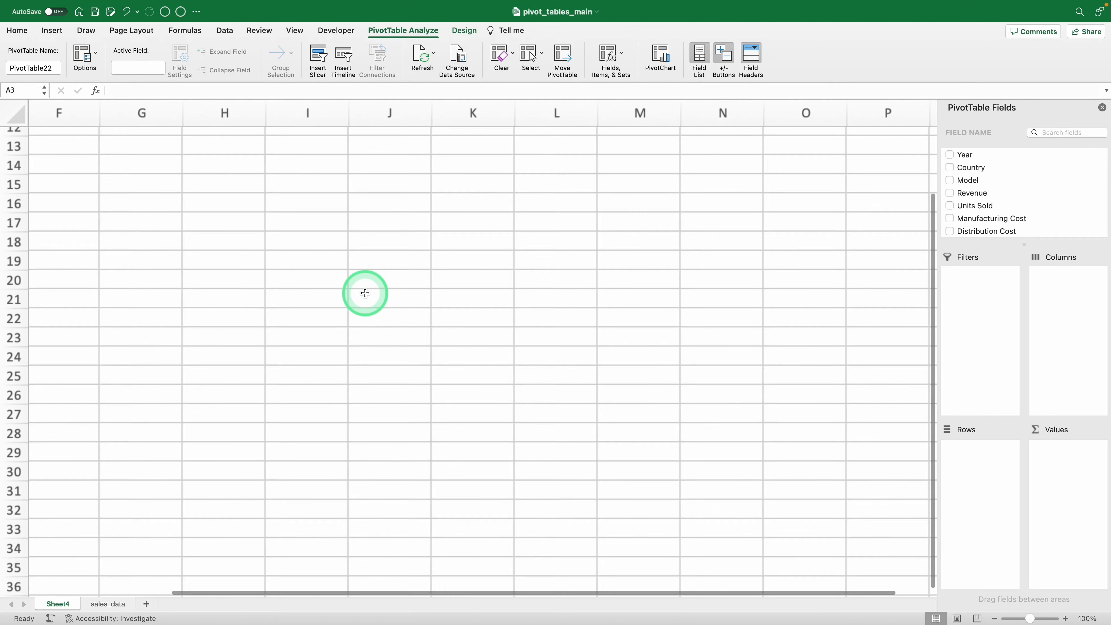
{"action": "scroll", "coordinate": [365, 293], "scroll_direction": "left", "scroll_amount": 8}
{"action": "scroll", "coordinate": [365, 293], "scroll_direction": "up", "scroll_amount": 5}
{"action": "scroll", "coordinate": [365, 293], "scroll_direction": "up", "scroll_amount": 1}
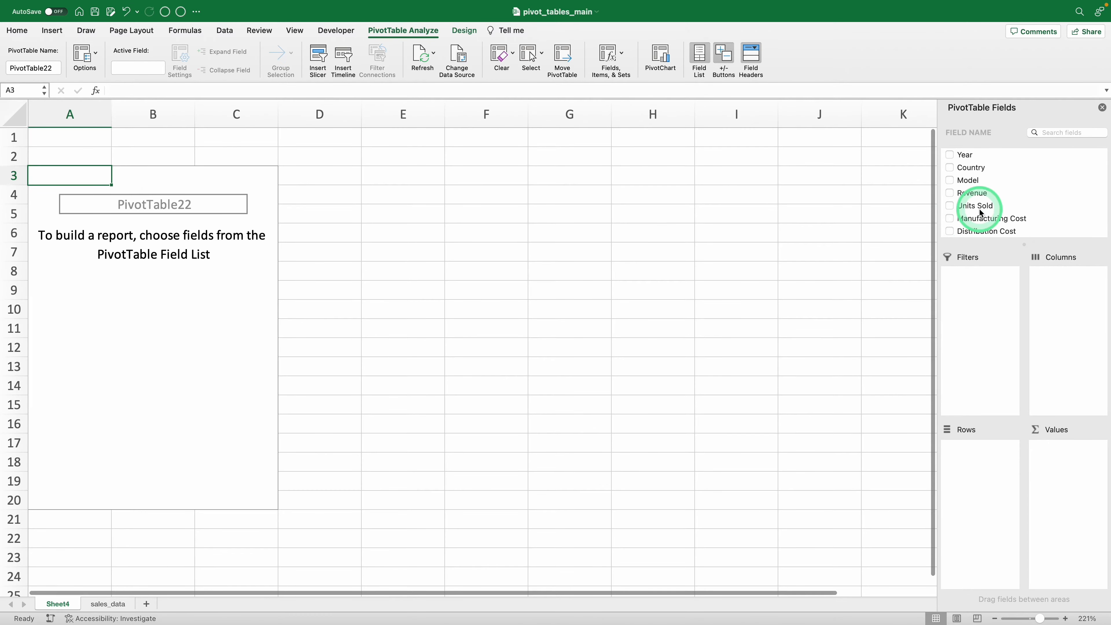
{"action": "left_click_drag", "start_coordinate": [972, 167], "coordinate": [983, 440]}
{"action": "left_click_drag", "start_coordinate": [958, 156], "coordinate": [1068, 273]}
{"action": "left_click_drag", "start_coordinate": [972, 200], "coordinate": [1064, 449]}
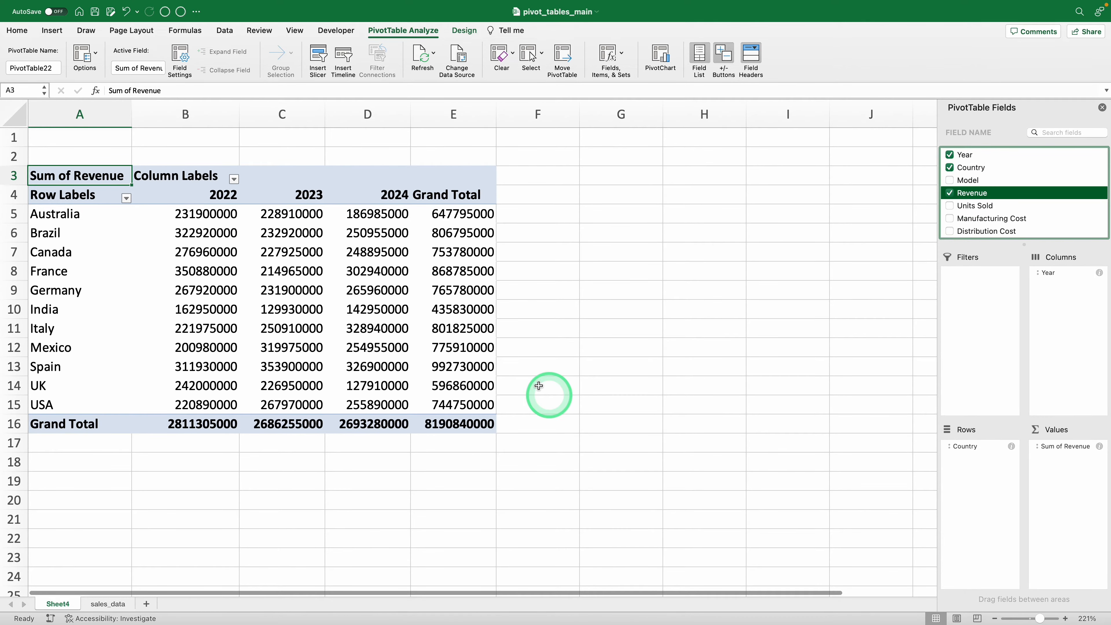
Step: Format the Sum of Revenue values as Currency with the $ symbol and 0 decimal places
{"action": "left_click", "coordinate": [112, 176]}
{"action": "left_click", "coordinate": [198, 247]}
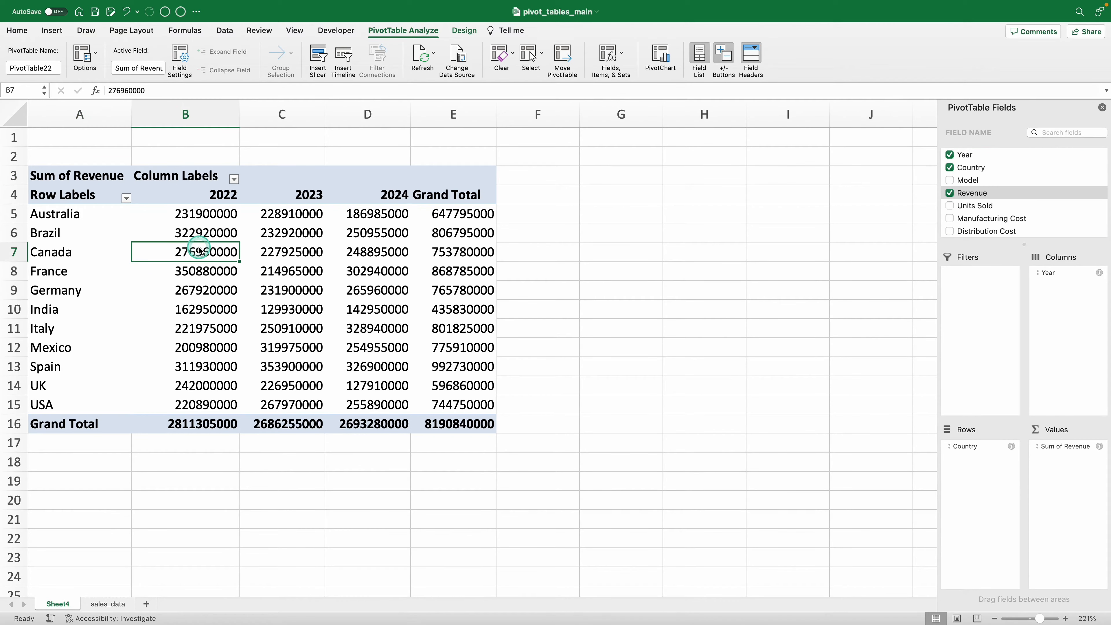
{"action": "right_click", "coordinate": [199, 250]}
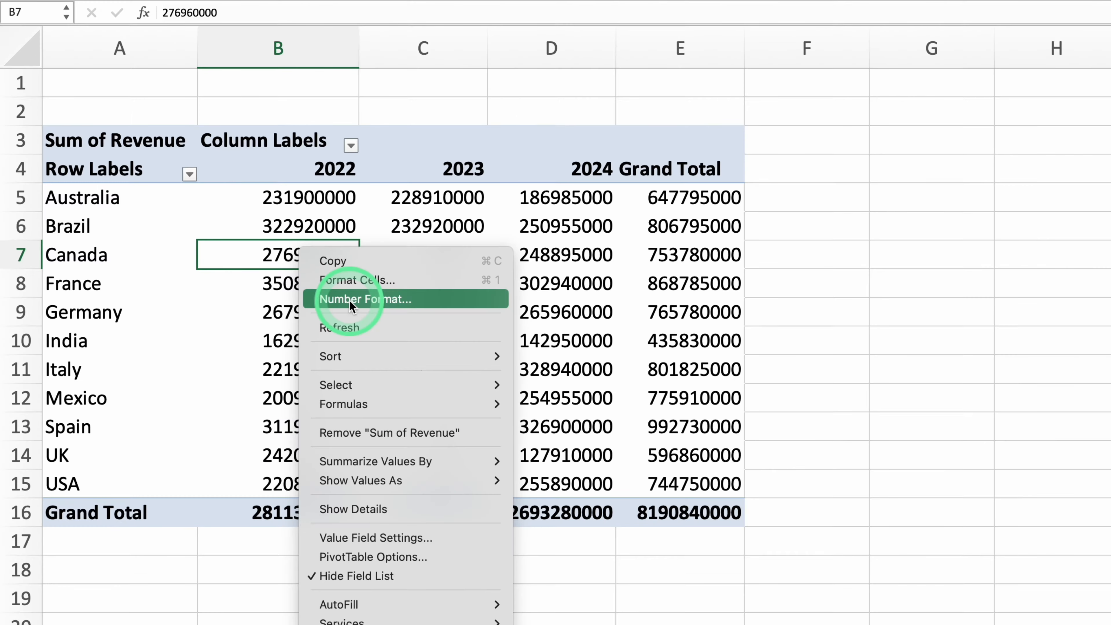
{"action": "left_click", "coordinate": [230, 283]}
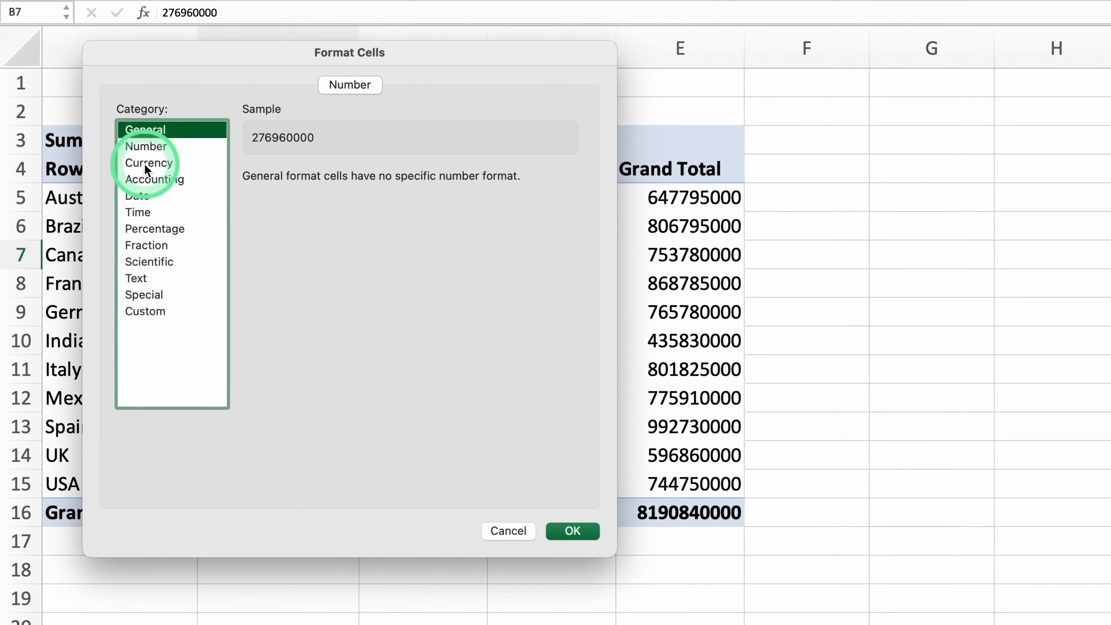
{"action": "left_click", "coordinate": [143, 162]}
{"action": "left_click", "coordinate": [372, 181]}
{"action": "left_click", "coordinate": [371, 181]}
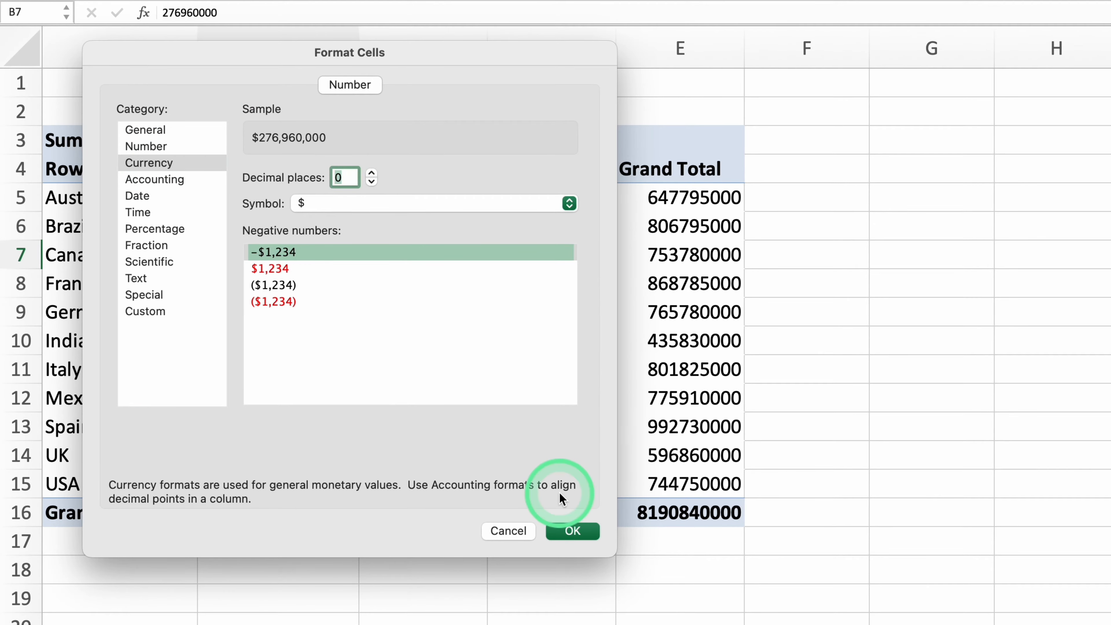
{"action": "left_click", "coordinate": [569, 530]}
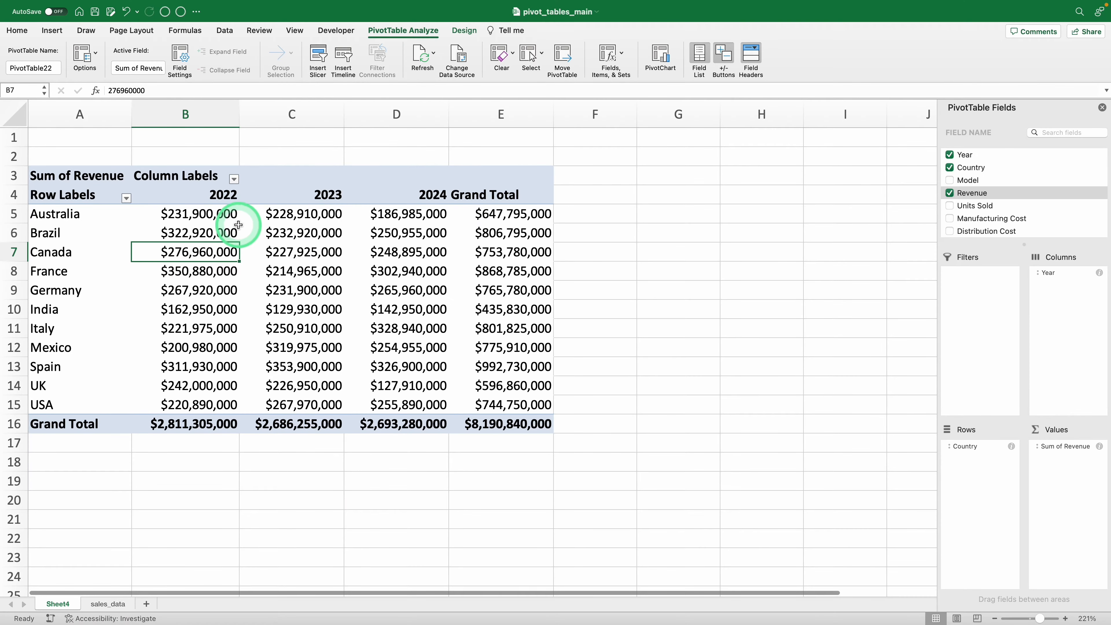
Step: Remove the row and column grand totals from the Sum of Revenue pivot table on Sheet4
{"action": "left_click", "coordinate": [228, 230]}
{"action": "left_click", "coordinate": [423, 57]}
{"action": "left_click", "coordinate": [464, 30]}
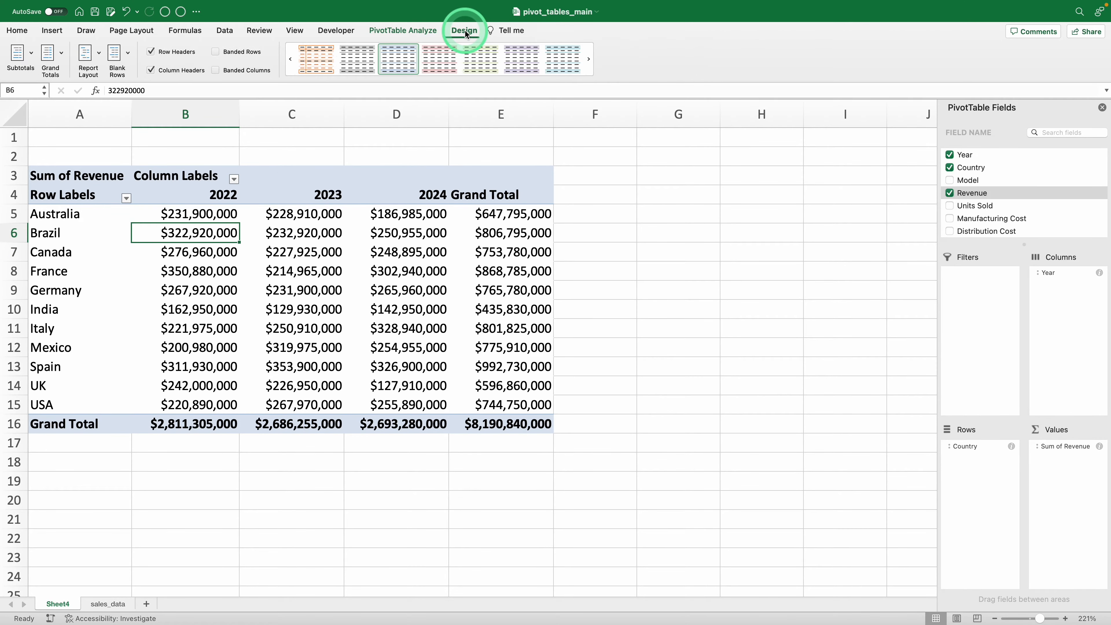
{"action": "left_click", "coordinate": [58, 54]}
{"action": "left_click", "coordinate": [118, 110]}
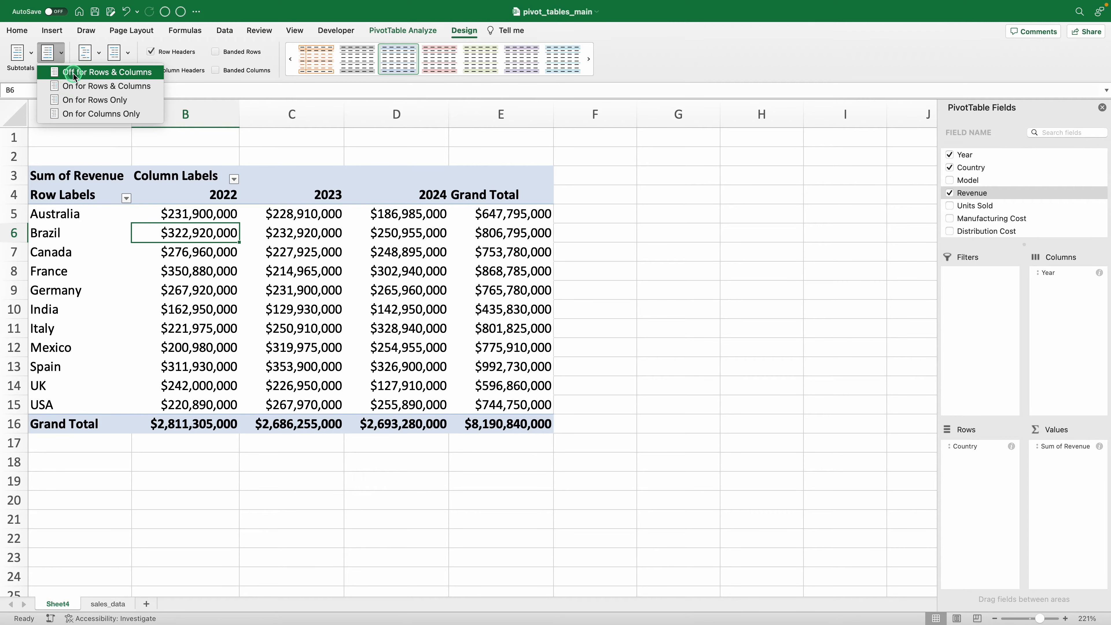
{"action": "left_click", "coordinate": [148, 149]}
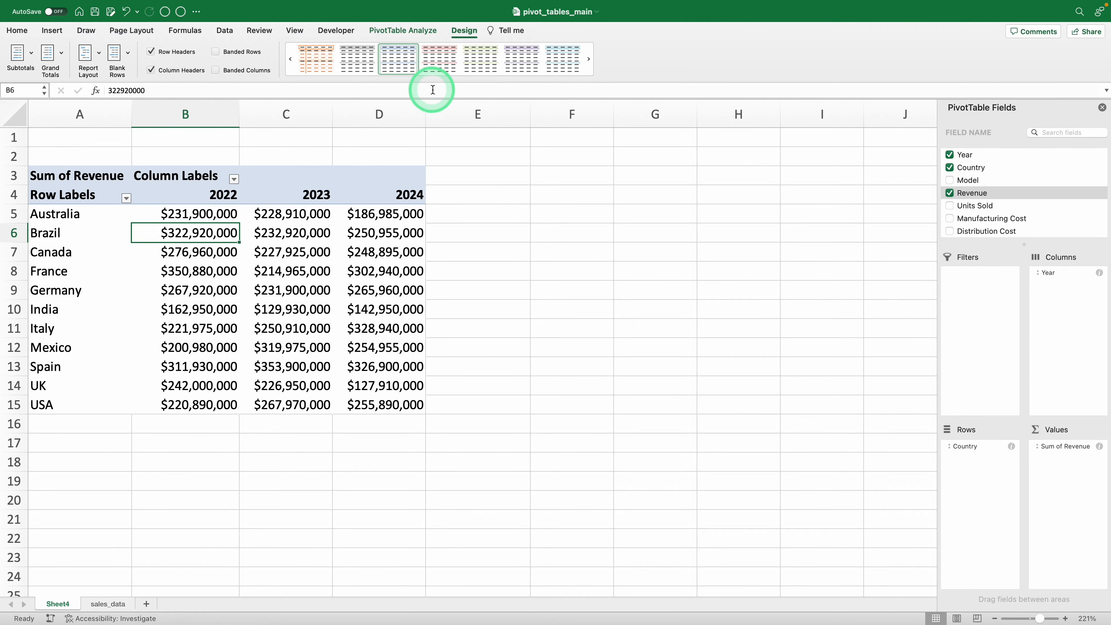
Step: Apply the grey Medium PivotTable style with a solid dark header to the Sum of Revenue table and hide its field headers
{"action": "left_click", "coordinate": [435, 78]}
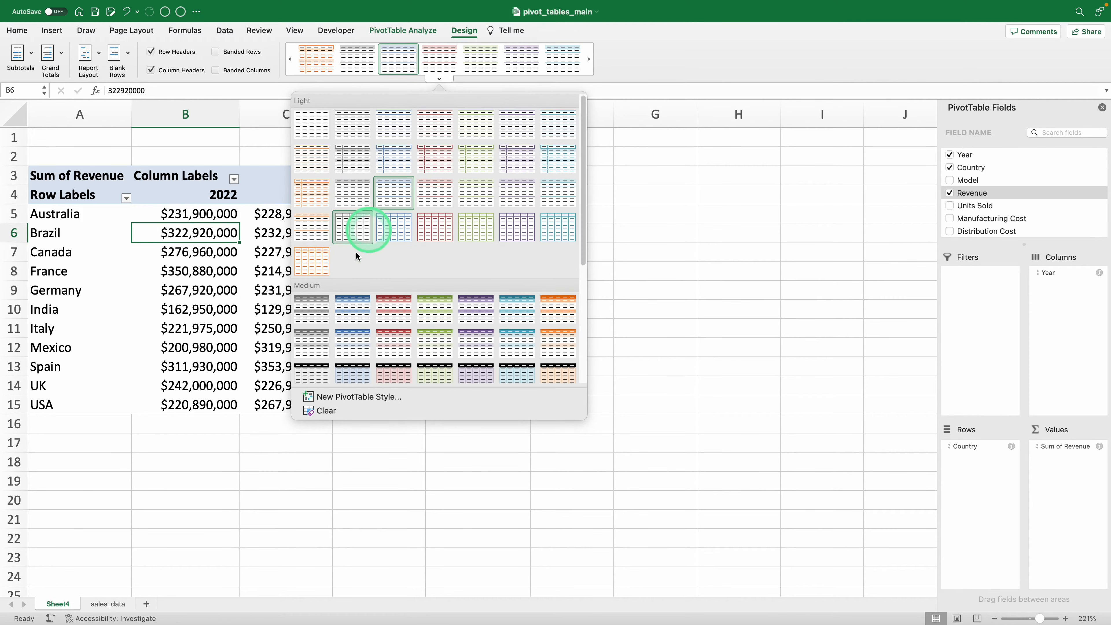
{"action": "left_click", "coordinate": [320, 309]}
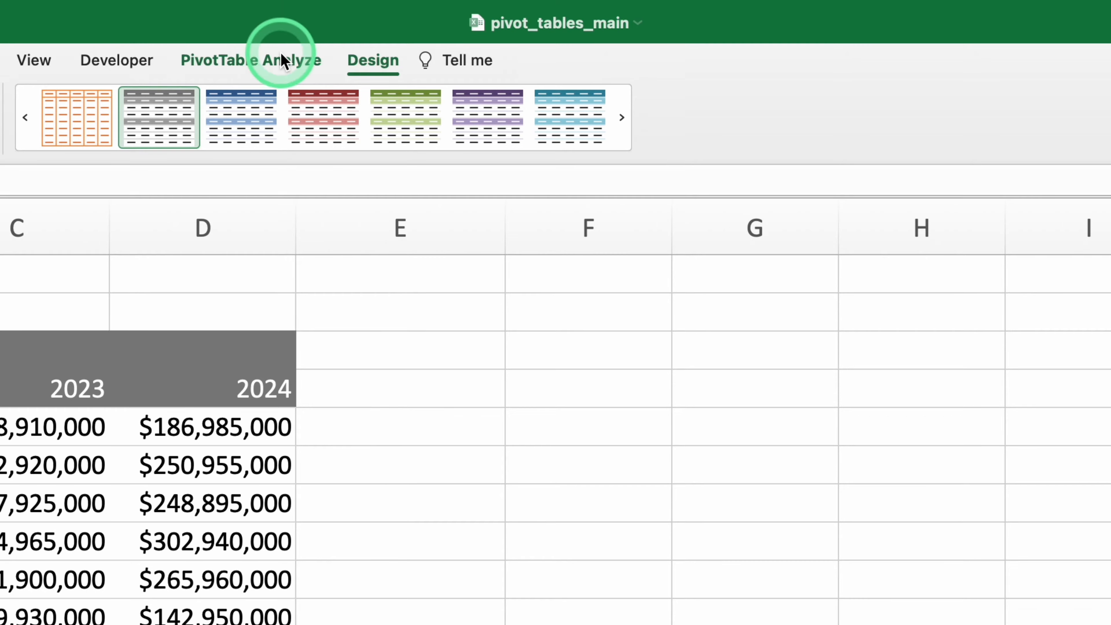
{"action": "left_click", "coordinate": [402, 30]}
{"action": "left_click", "coordinate": [947, 108]}
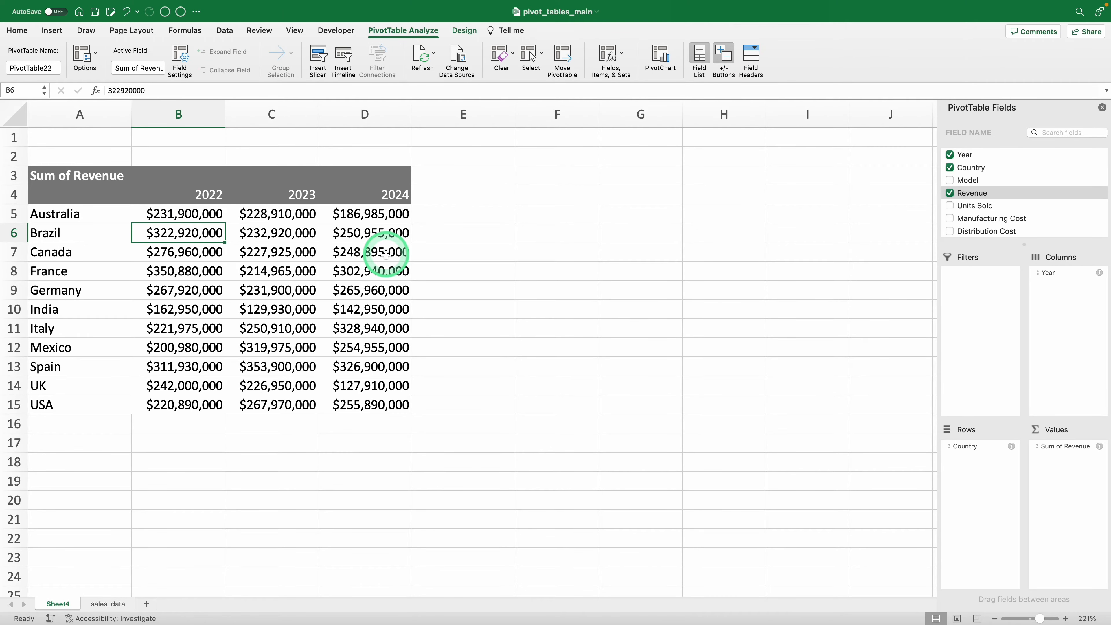
Step: Duplicate the whole Sum of Revenue pivot table below the original, starting at cell A18
{"action": "left_click", "coordinate": [302, 263]}
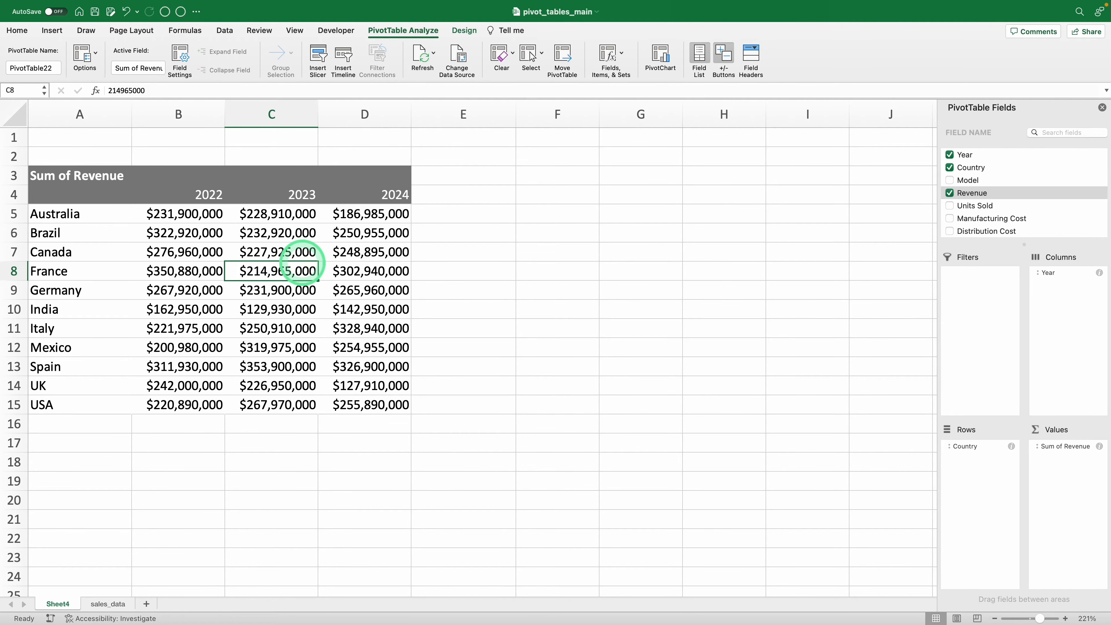
{"action": "key", "text": "super+a"}
{"action": "key", "text": "super+c"}
{"action": "scroll", "coordinate": [291, 339], "scroll_direction": "down", "scroll_amount": 5}
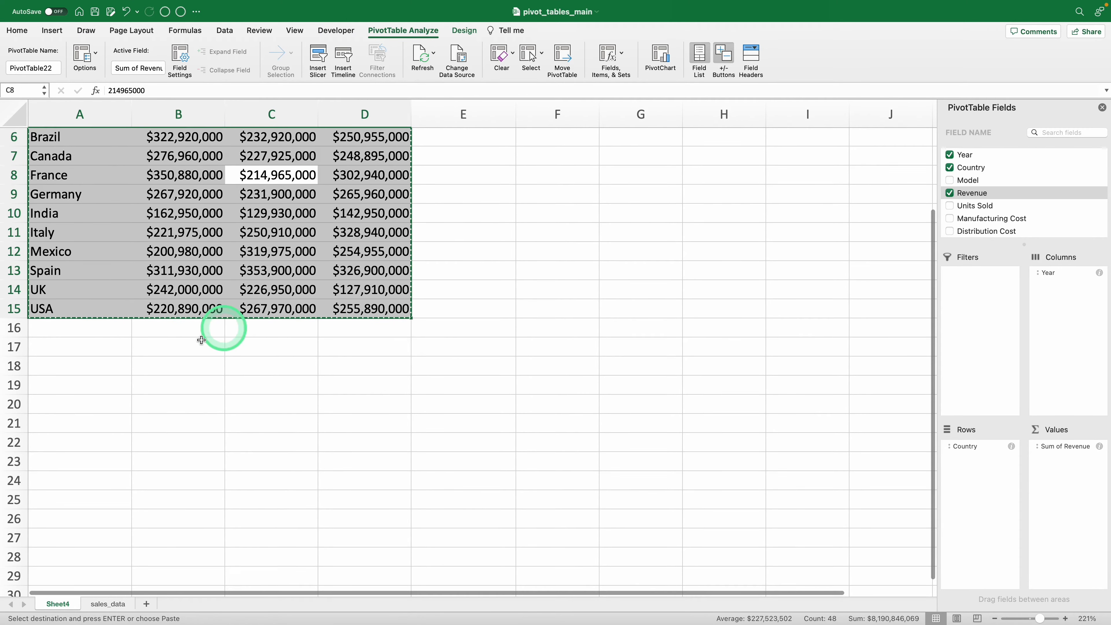
{"action": "left_click", "coordinate": [94, 363]}
{"action": "key", "text": "super+v"}
{"action": "scroll", "coordinate": [280, 405], "scroll_direction": "down", "scroll_amount": 5}
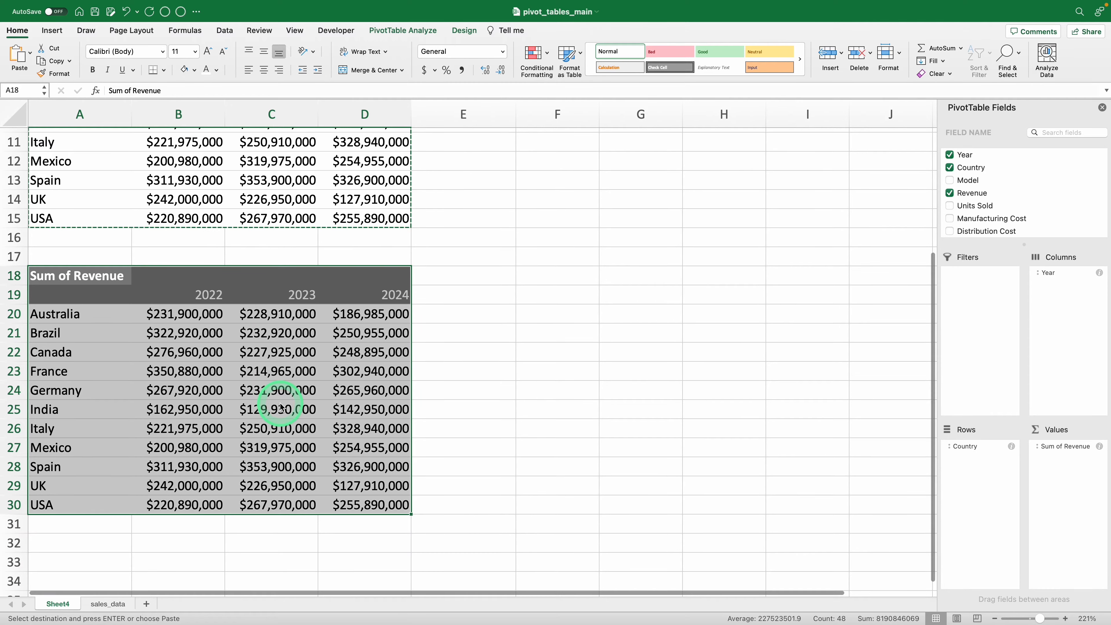
Step: In the copied pivot table, replace Sum of Revenue with Units Sold in values and Country with Model in rows
{"action": "left_click", "coordinate": [1066, 446]}
{"action": "left_click", "coordinate": [1023, 568]}
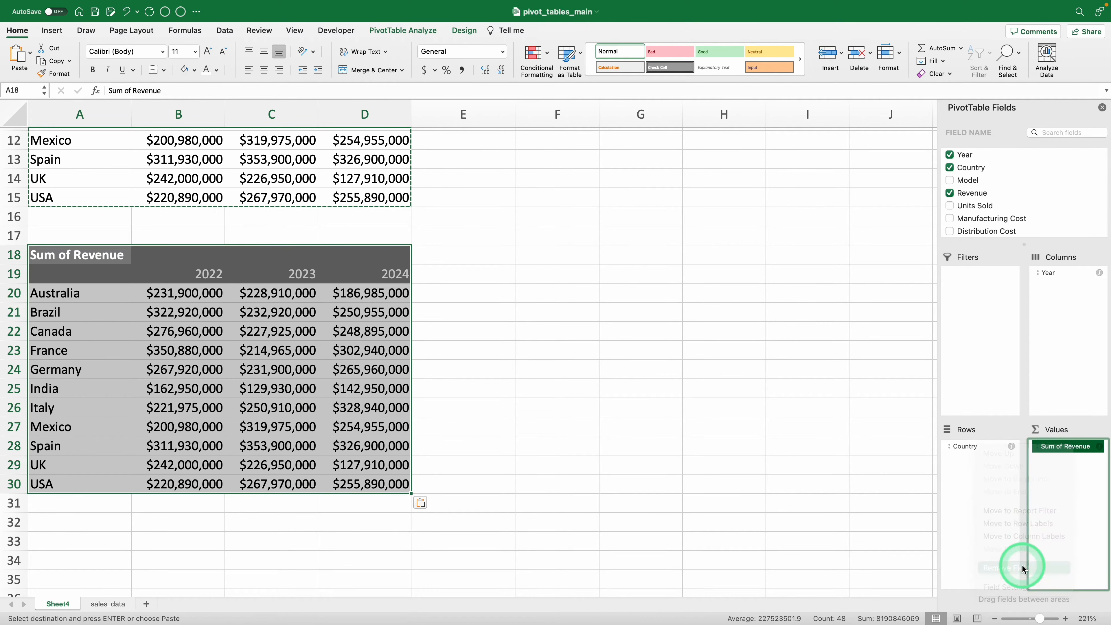
{"action": "left_click_drag", "start_coordinate": [976, 205], "coordinate": [1068, 464]}
{"action": "left_click", "coordinate": [968, 449]}
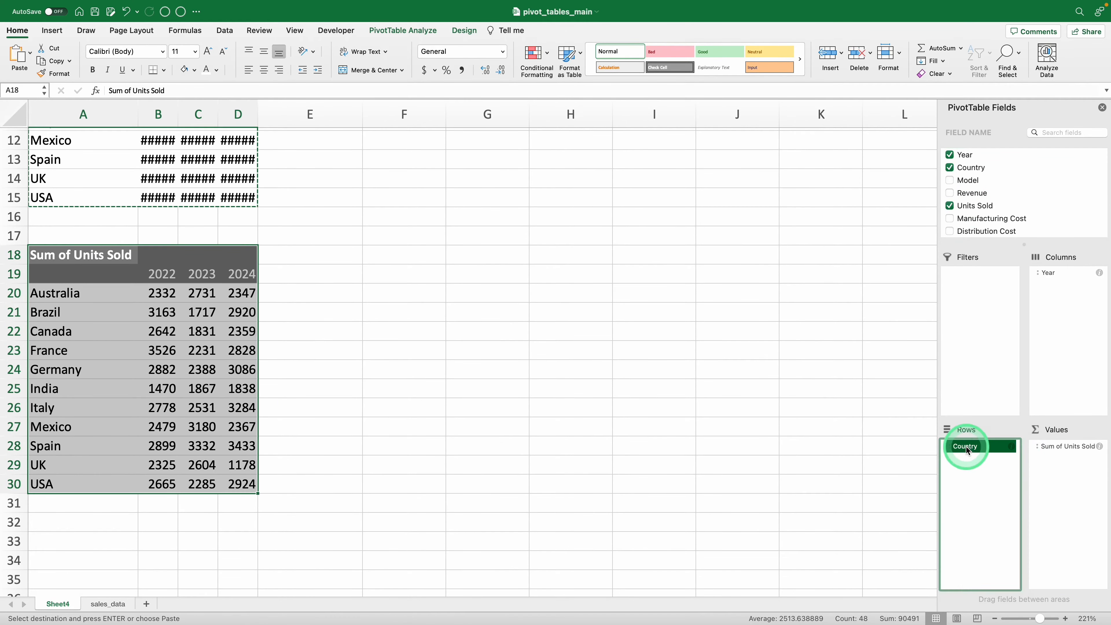
{"action": "left_click", "coordinate": [993, 566]}
{"action": "left_click_drag", "start_coordinate": [965, 180], "coordinate": [983, 501]}
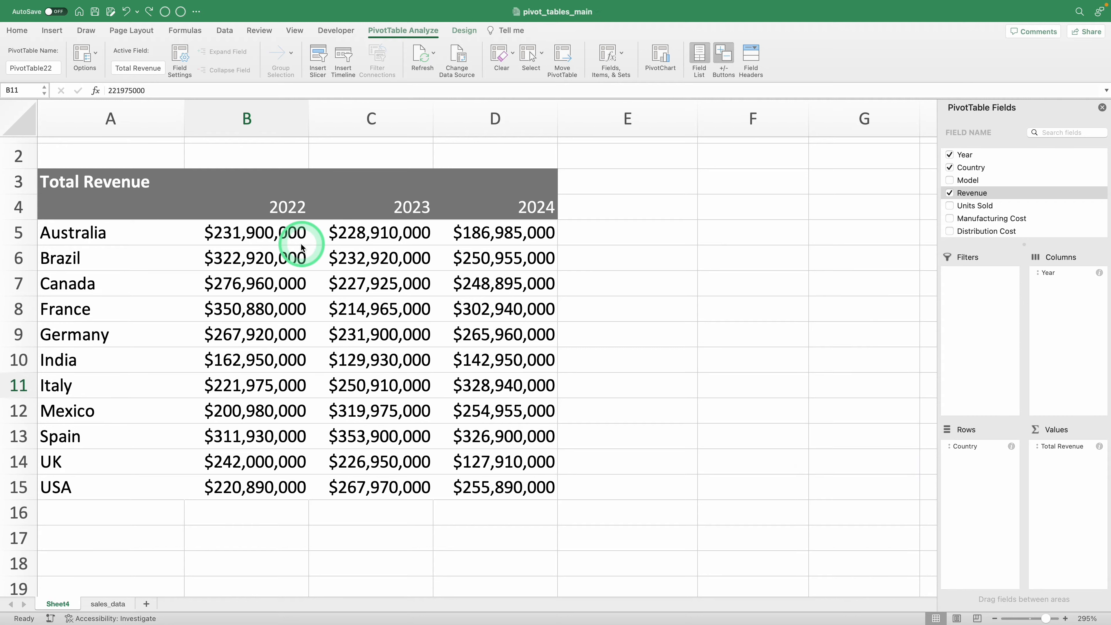
{"action": "left_click", "coordinate": [18, 232]}
{"action": "left_click", "coordinate": [291, 200]}
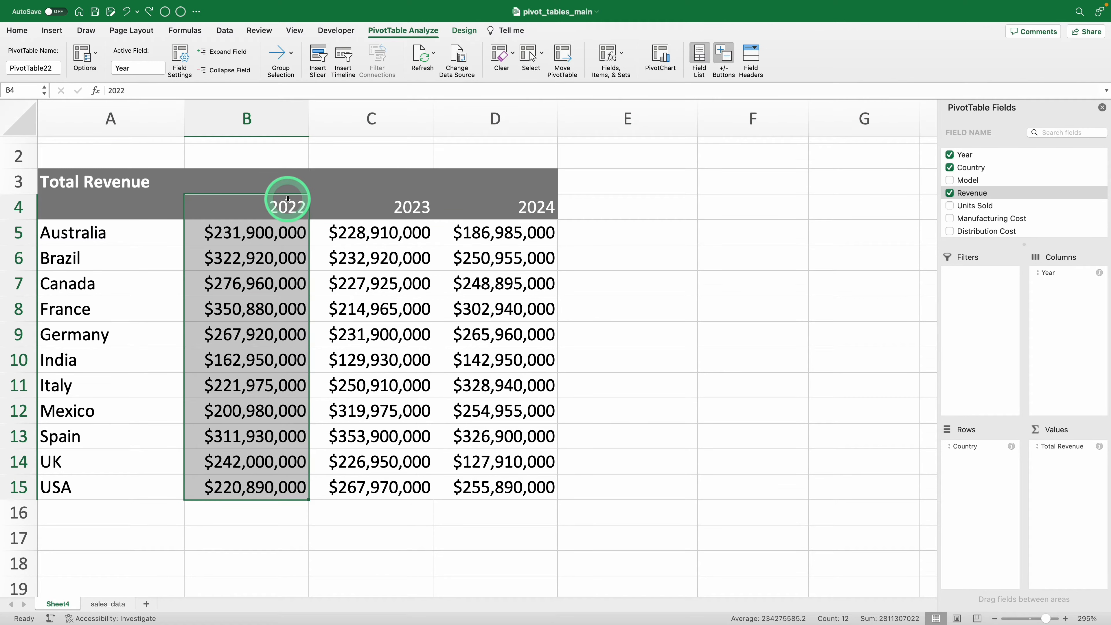
{"action": "left_click", "coordinate": [320, 300]}
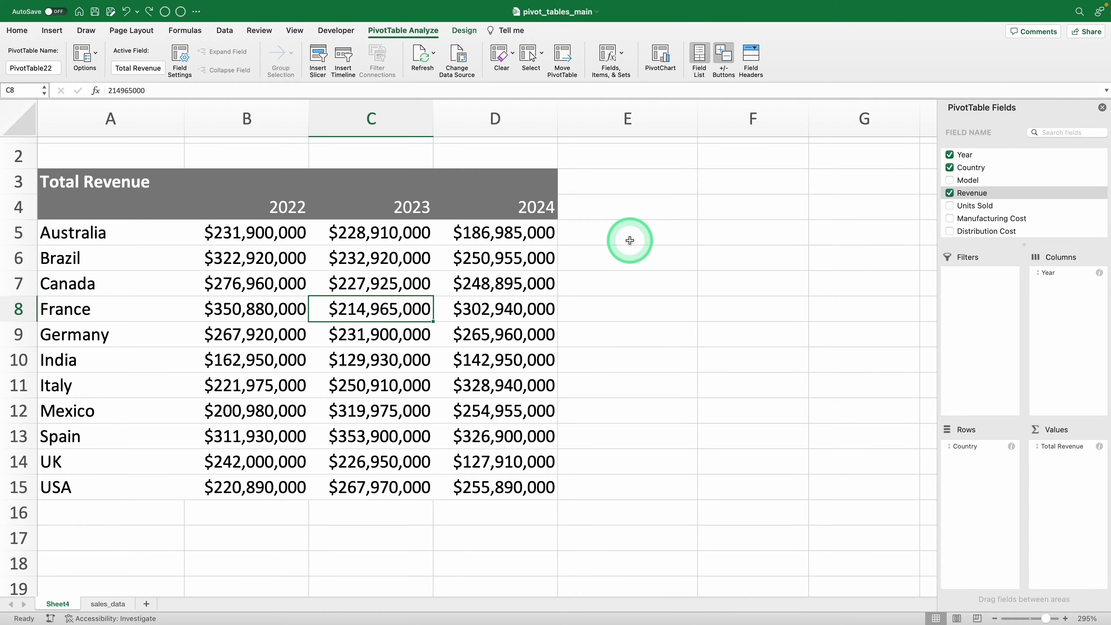
Step: Add the Revenue field a second time to the values of the Total Revenue pivot table
{"action": "left_click", "coordinate": [974, 195]}
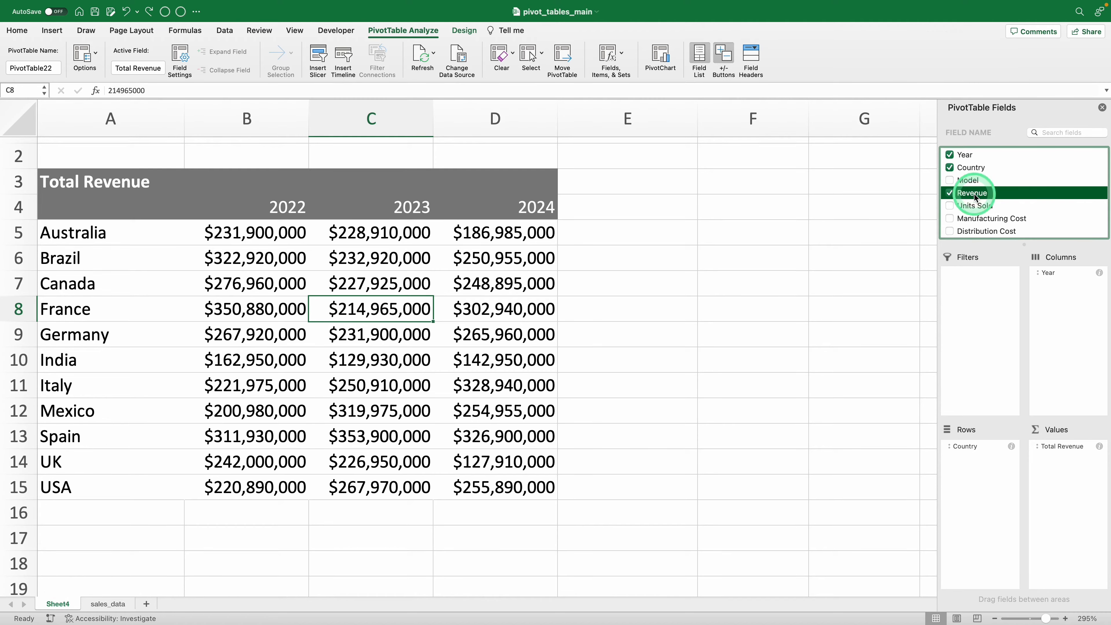
{"action": "left_click_drag", "start_coordinate": [974, 196], "coordinate": [1085, 484]}
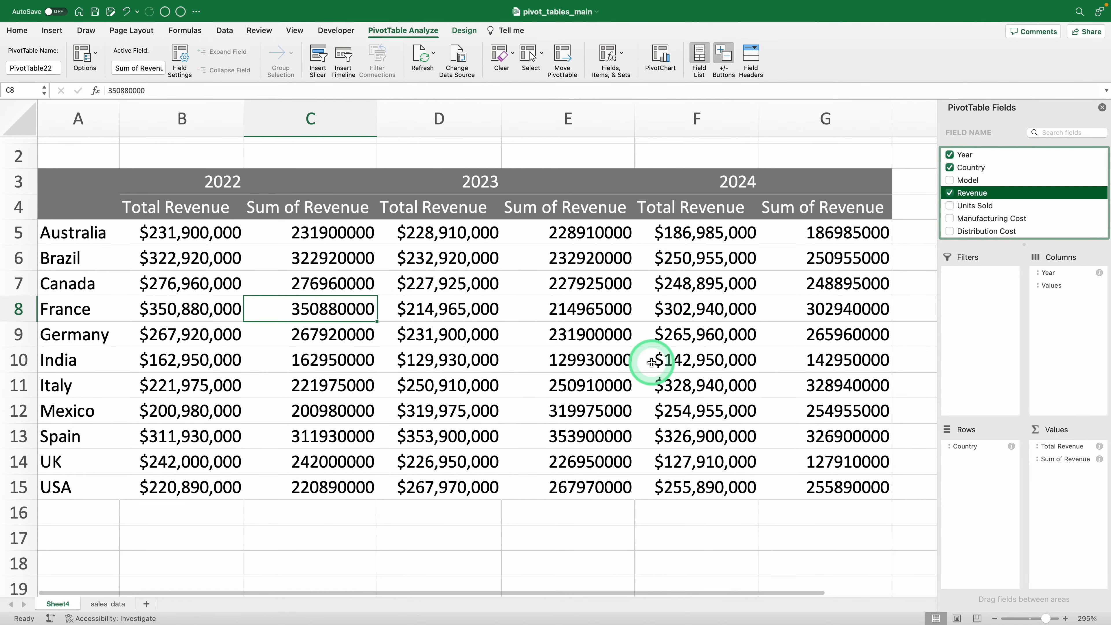
{"action": "scroll", "coordinate": [652, 363], "scroll_direction": "down", "scroll_amount": 5}
{"action": "scroll", "coordinate": [651, 362], "scroll_direction": "down", "scroll_amount": 5}
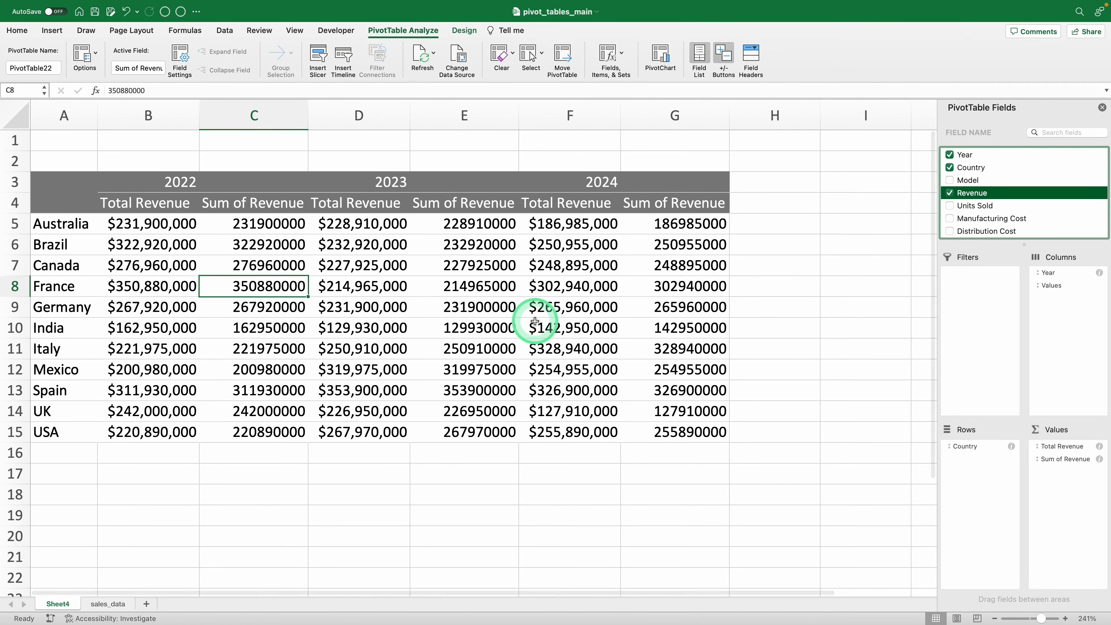
Step: Show the Sum of Revenue values as % of Column Total
{"action": "left_click", "coordinate": [246, 259]}
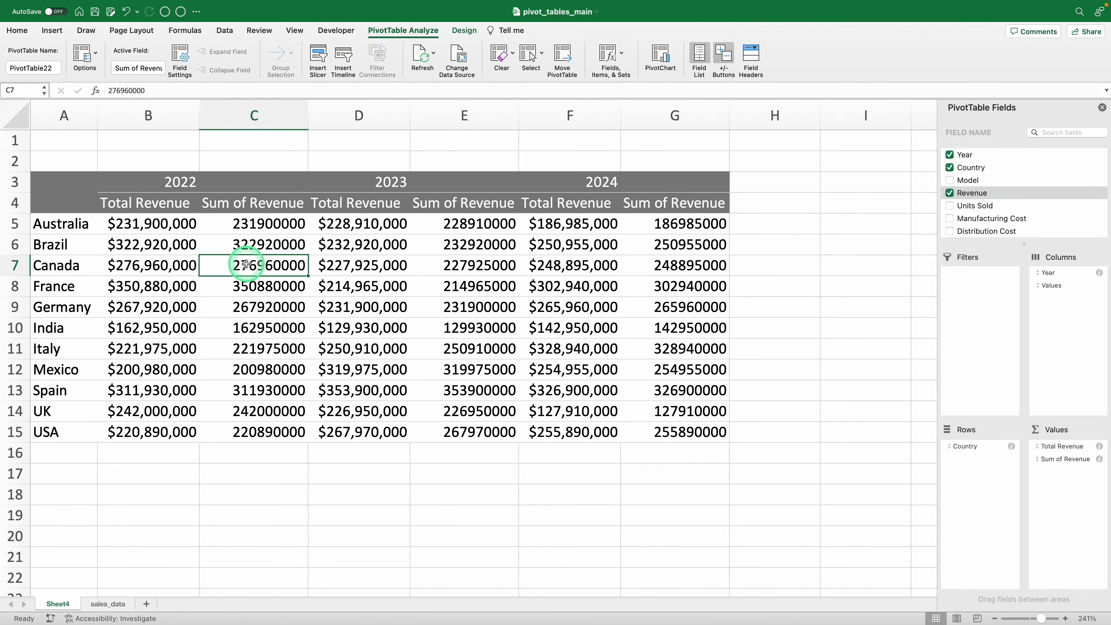
{"action": "right_click", "coordinate": [247, 265]}
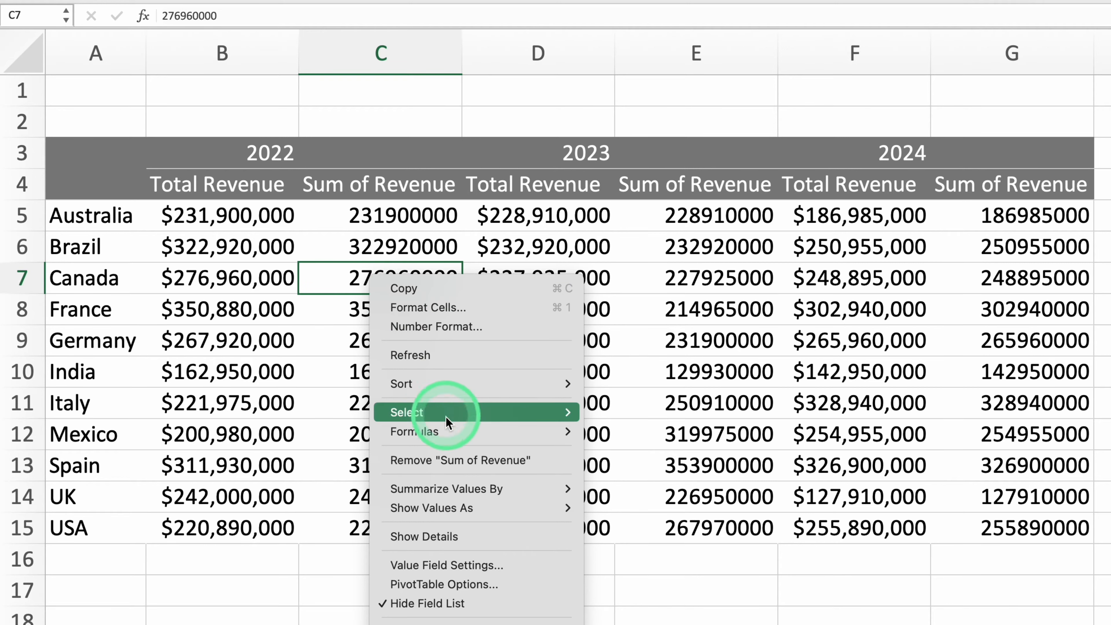
{"action": "mouse_move", "coordinate": [302, 420]}
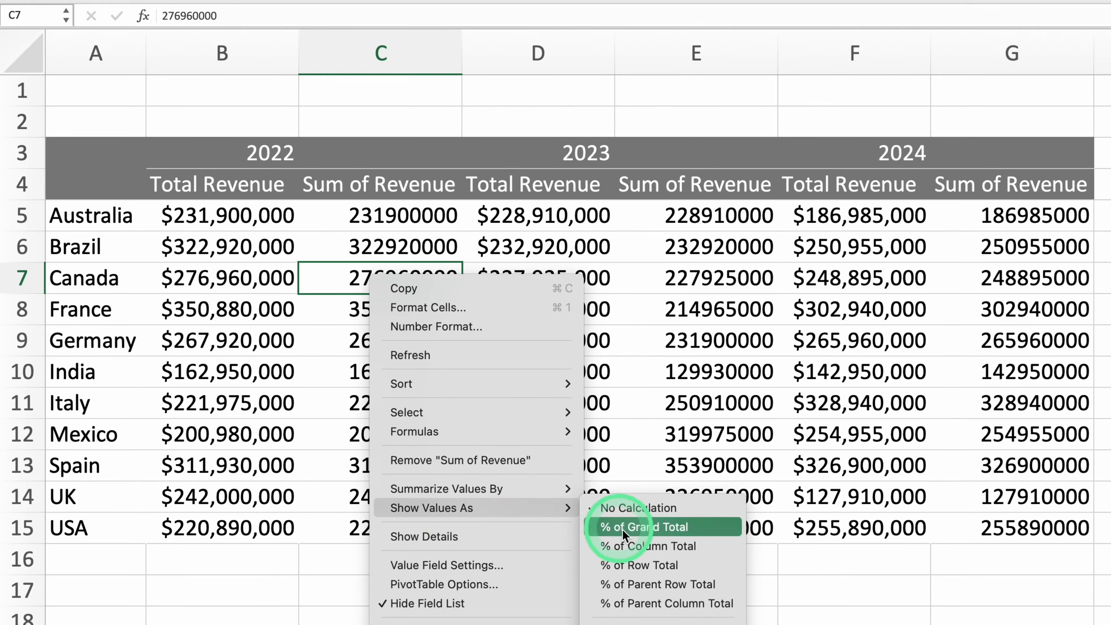
{"action": "left_click", "coordinate": [643, 552]}
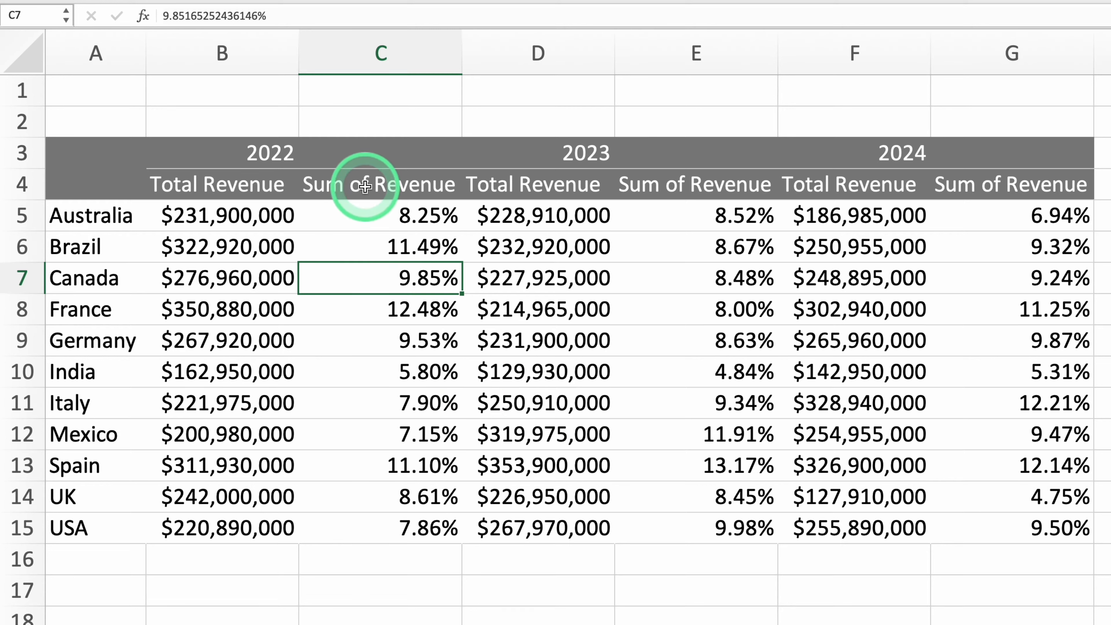
Step: Rename the Sum of Revenue heading in C4 to "% of total revenue" and widen column C to fit it
{"action": "left_click", "coordinate": [376, 190]}
{"action": "type", "text": "%"}
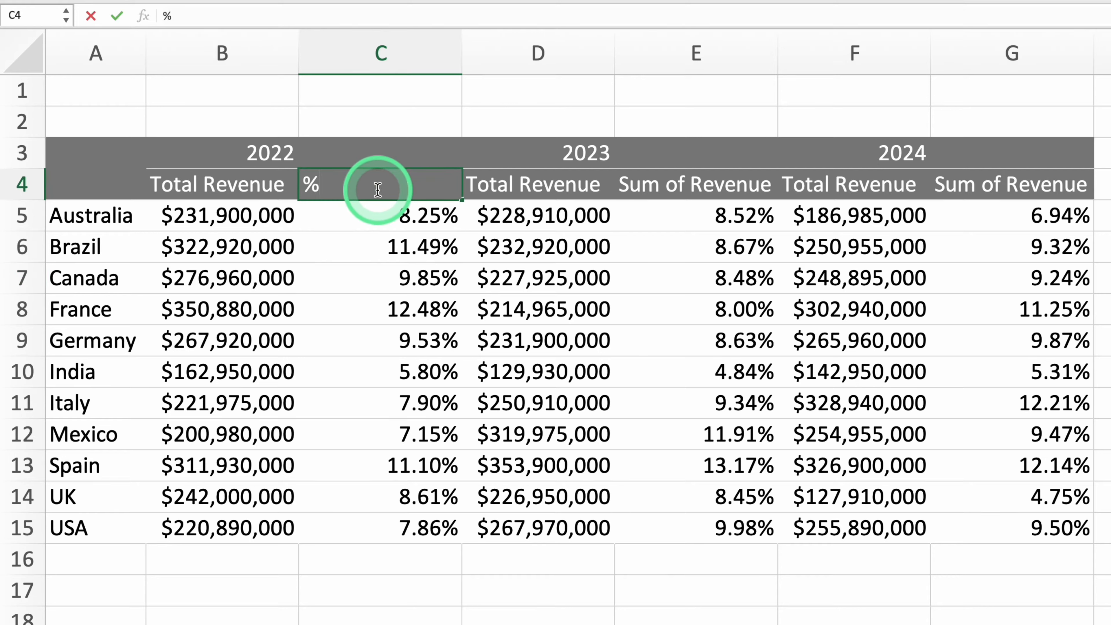
{"action": "type", "text": " of total reve"}
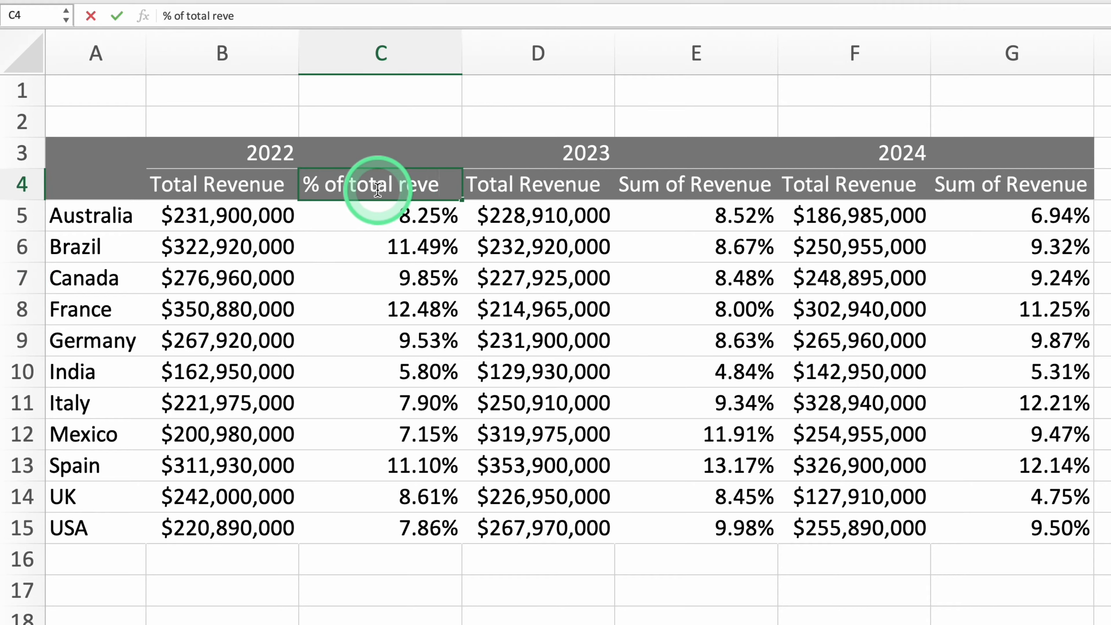
{"action": "type", "text": "nue"}
{"action": "key", "text": "Return"}
{"action": "left_click", "coordinate": [457, 56]}
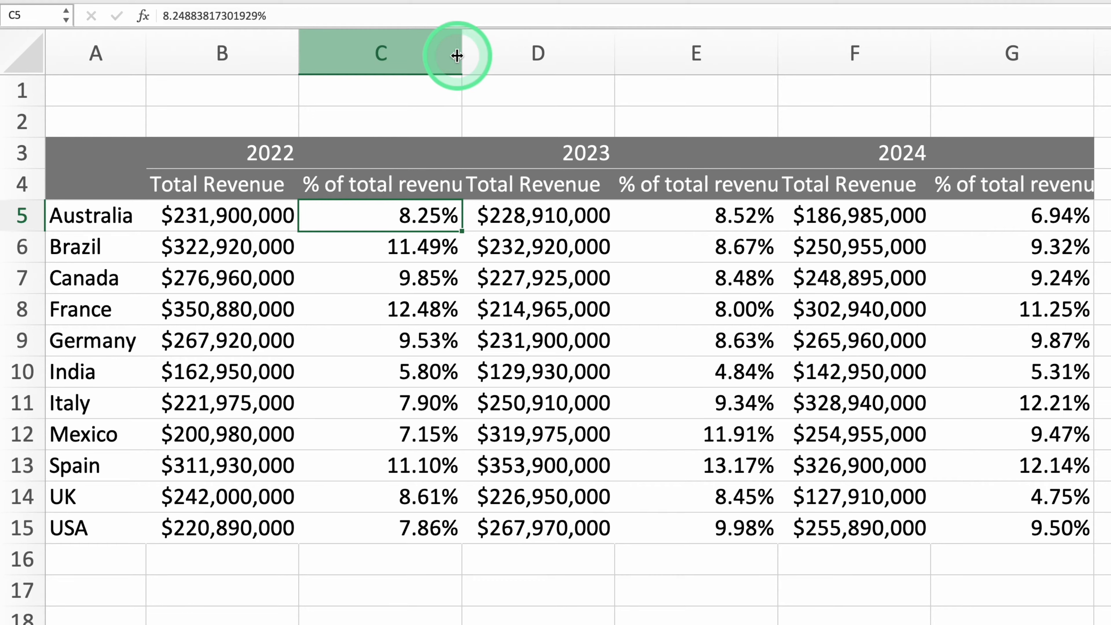
{"action": "left_click_drag", "start_coordinate": [457, 56], "coordinate": [483, 238]}
{"action": "left_click", "coordinate": [458, 283]}
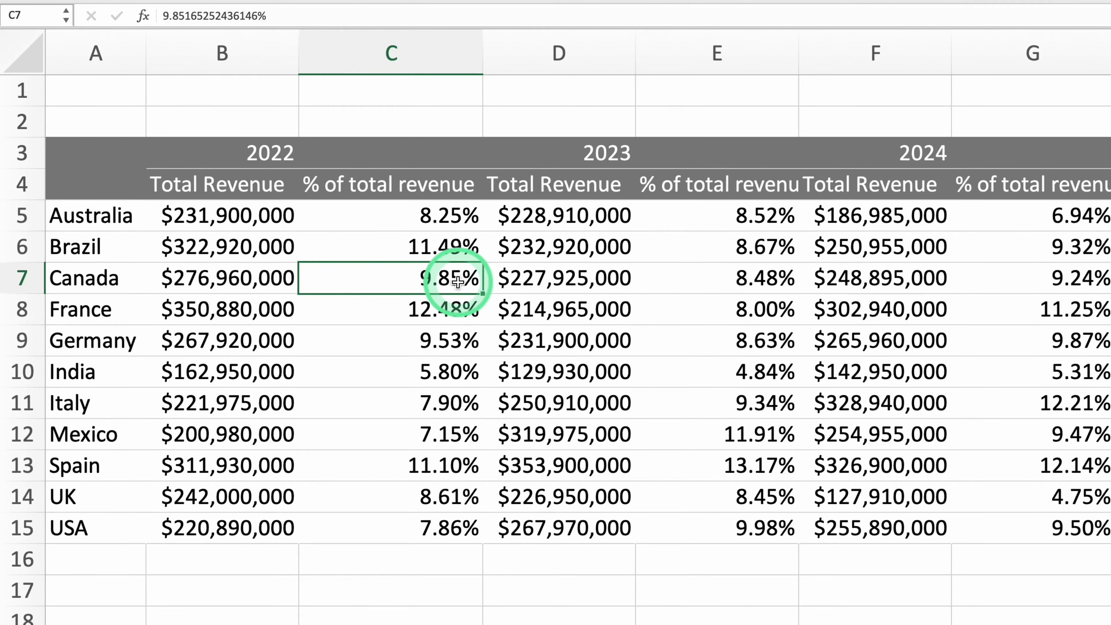
Step: Format the % of total revenue values as Percentage with 0 decimal places
{"action": "left_click", "coordinate": [440, 252]}
{"action": "right_click", "coordinate": [440, 253]}
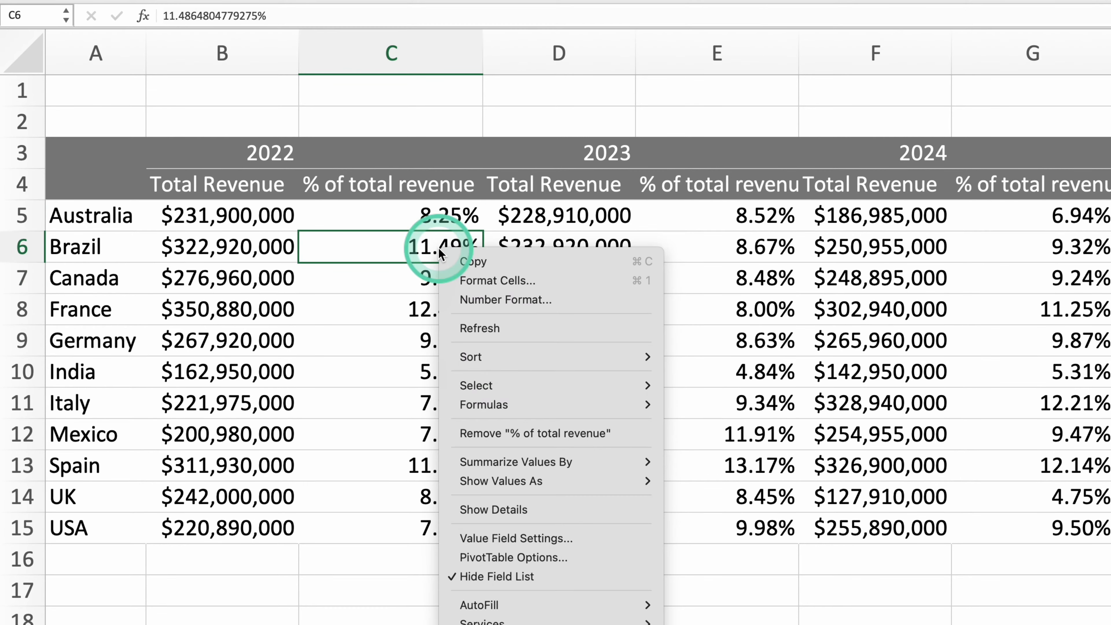
{"action": "left_click", "coordinate": [503, 281]}
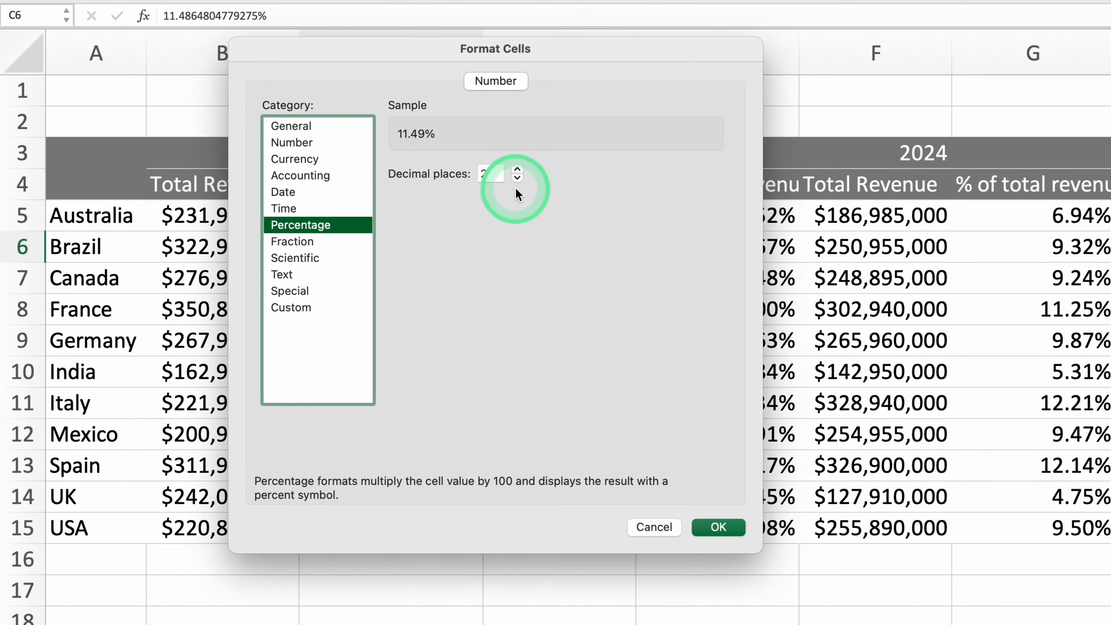
{"action": "left_click", "coordinate": [517, 178]}
{"action": "left_click", "coordinate": [517, 178]}
{"action": "left_click", "coordinate": [718, 527]}
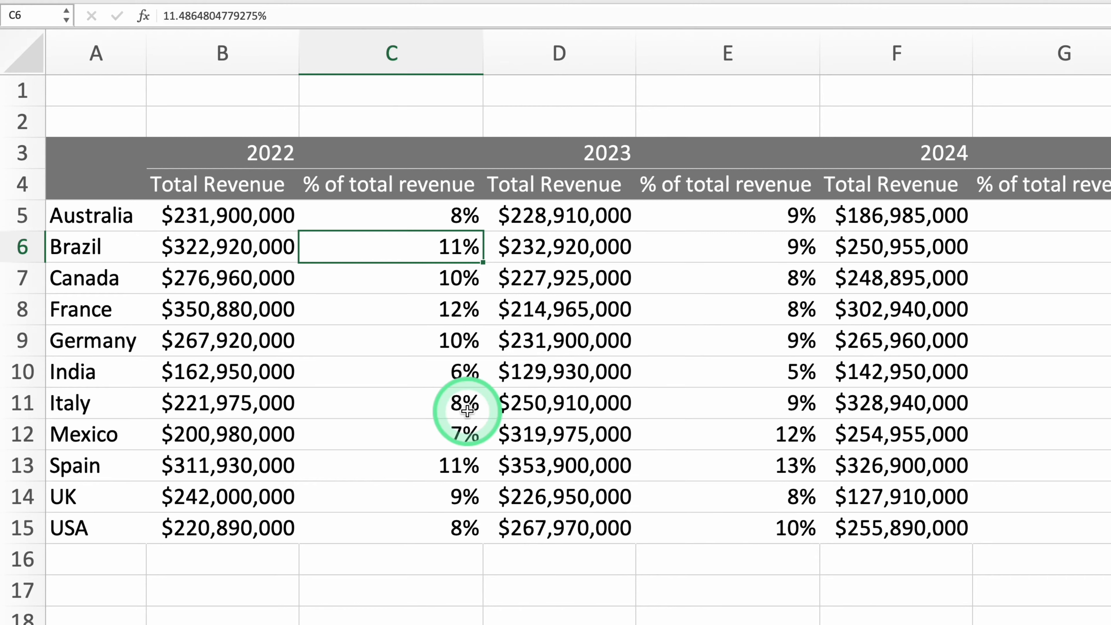
Step: Examine the Show Values As options for % of total revenue and how its percentages relate to the year columns and country rows
{"action": "right_click", "coordinate": [391, 257]}
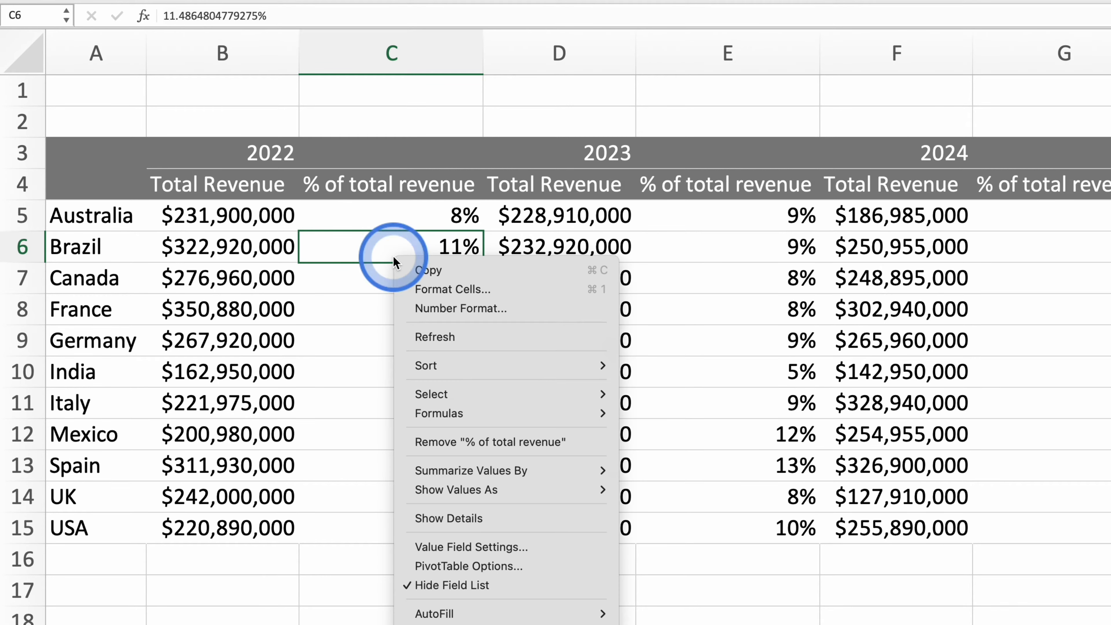
{"action": "mouse_move", "coordinate": [479, 493]}
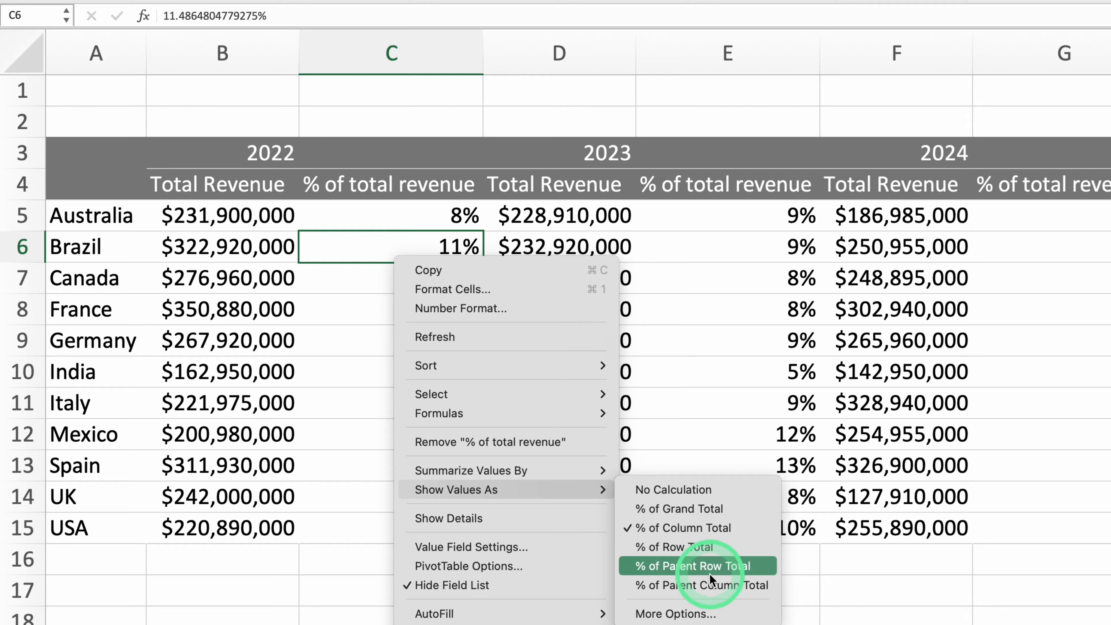
{"action": "left_click", "coordinate": [709, 566]}
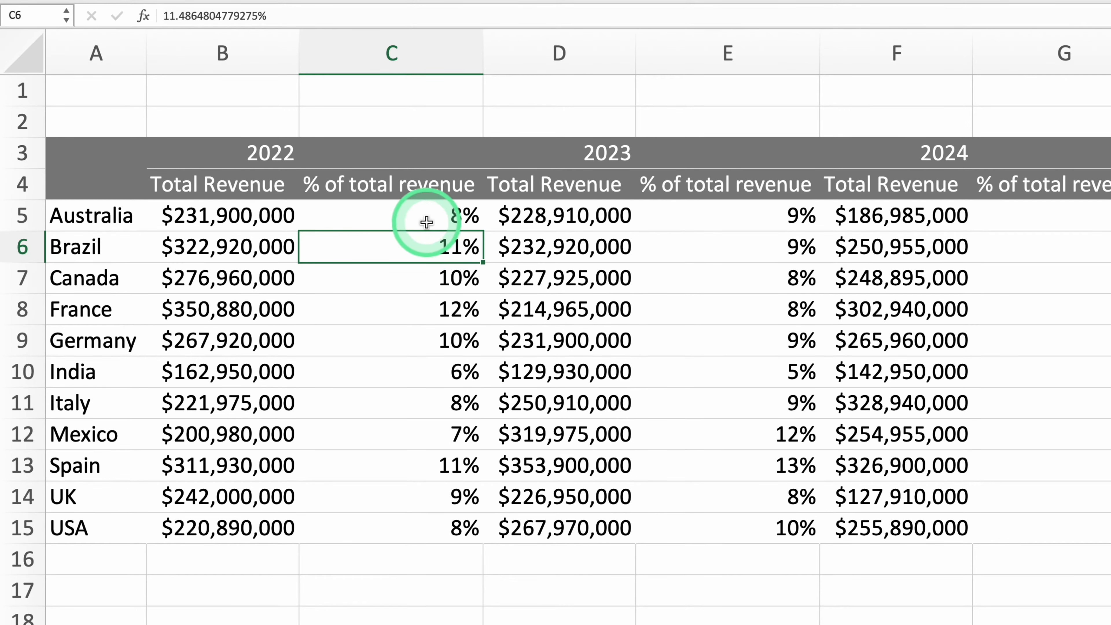
{"action": "left_click", "coordinate": [280, 149]}
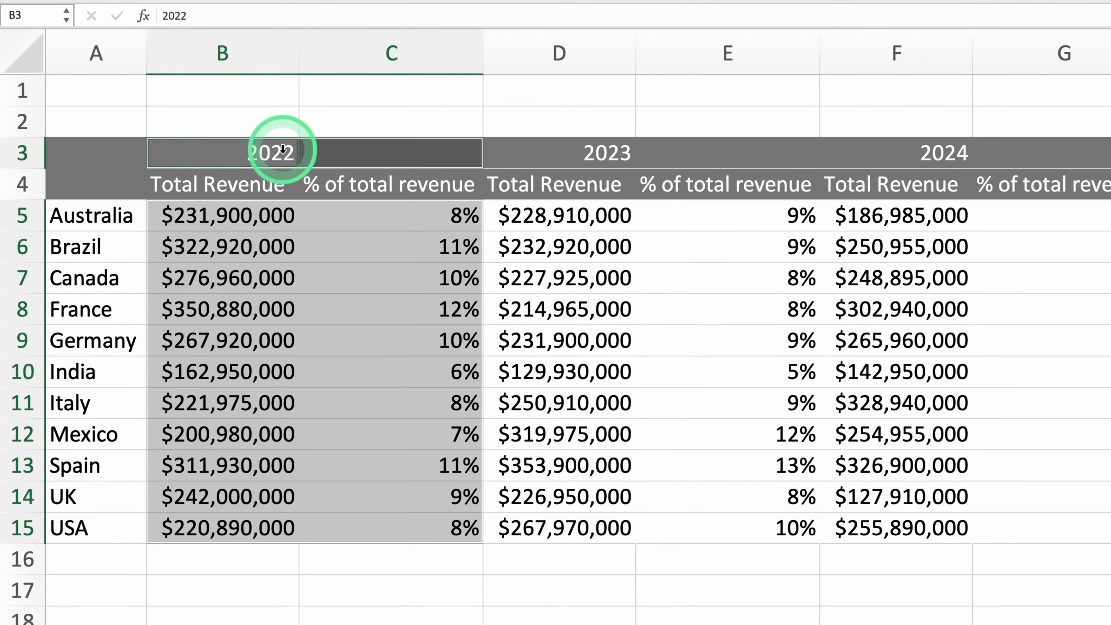
{"action": "left_click", "coordinate": [606, 154]}
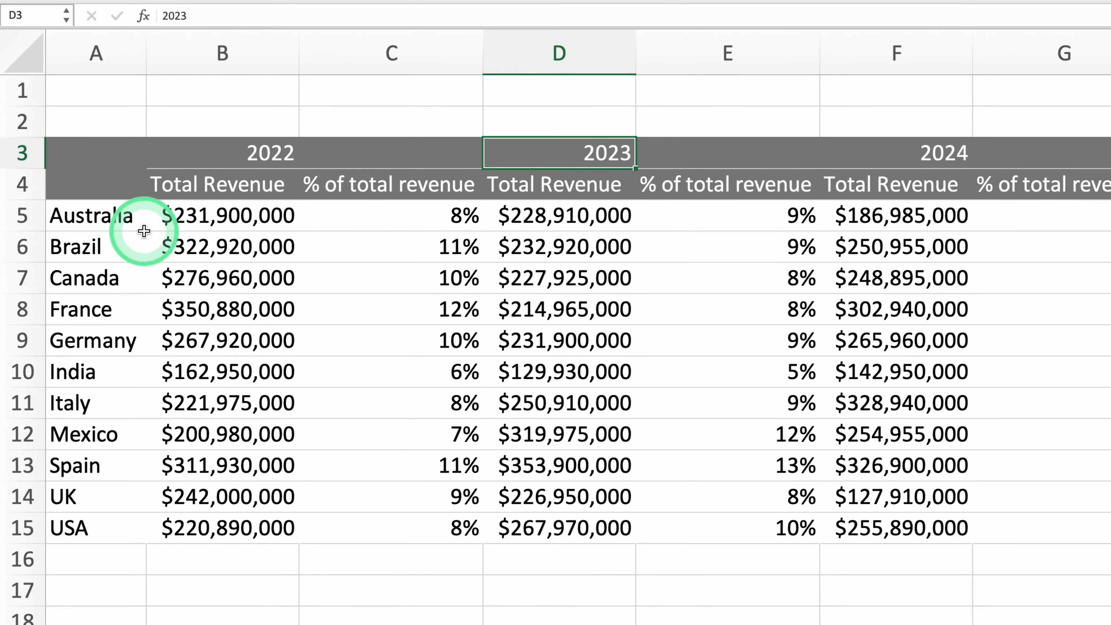
{"action": "left_click", "coordinate": [119, 216]}
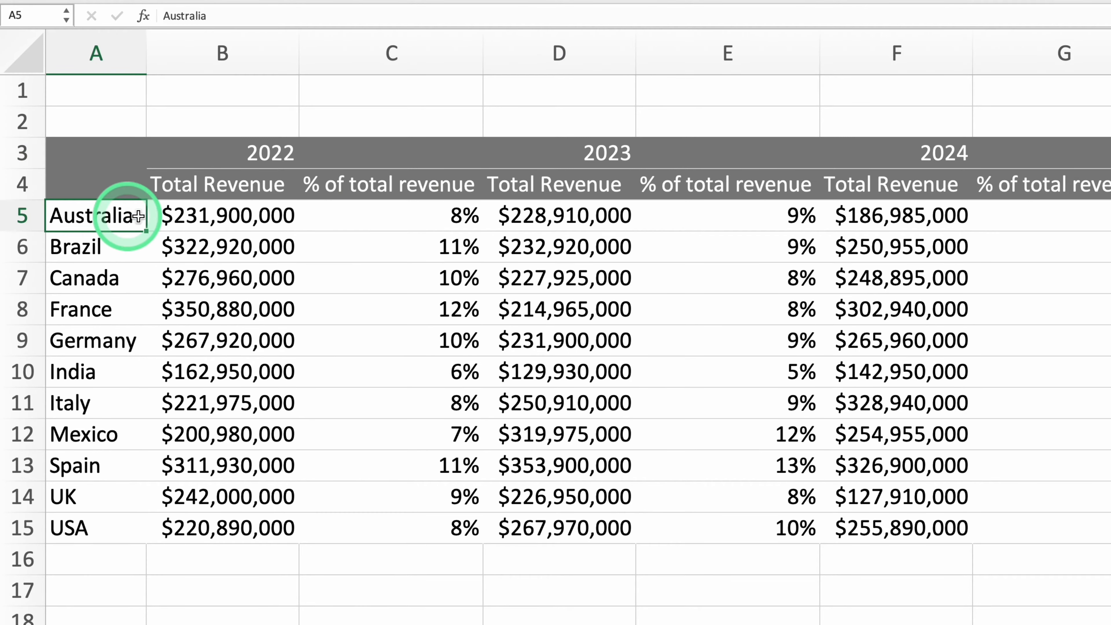
{"action": "left_click", "coordinate": [408, 222]}
{"action": "left_click", "coordinate": [262, 154]}
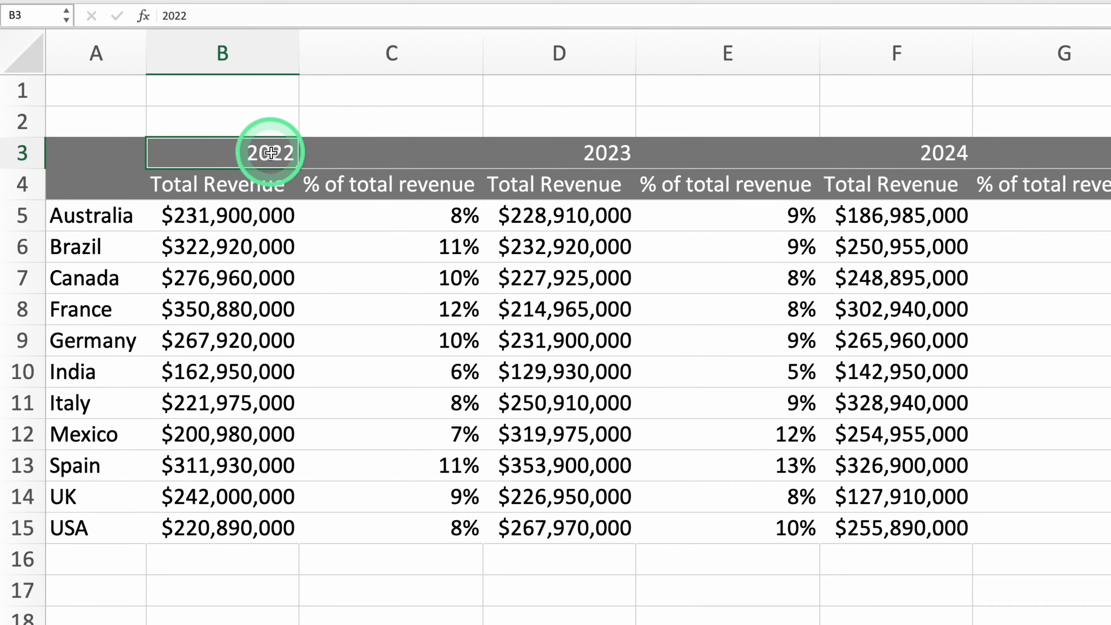
{"action": "left_click", "coordinate": [107, 242]}
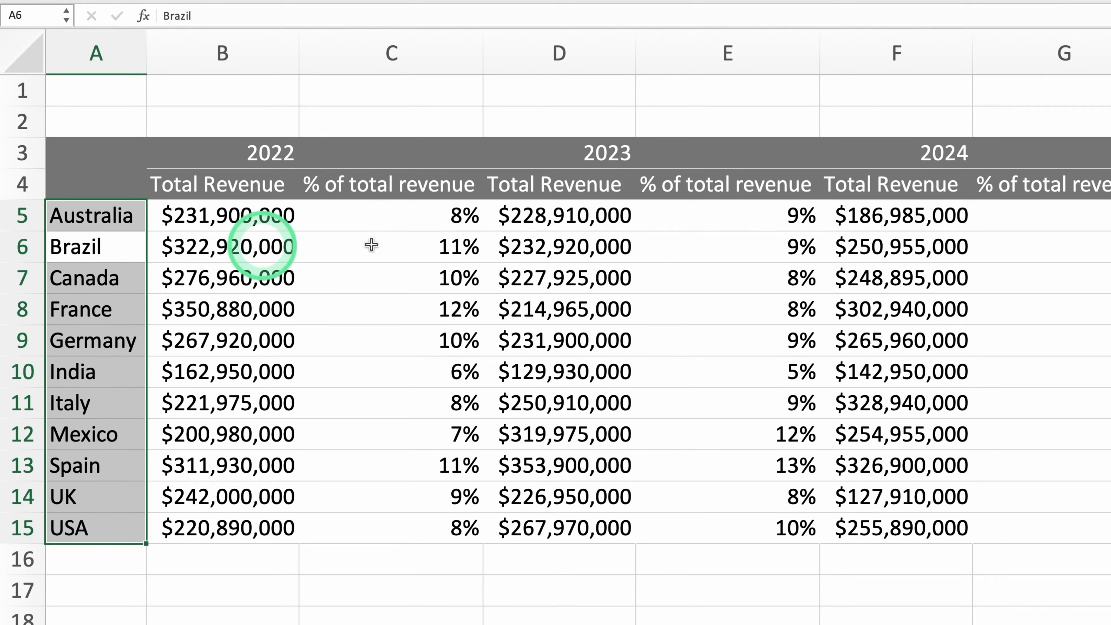
{"action": "left_click", "coordinate": [461, 246]}
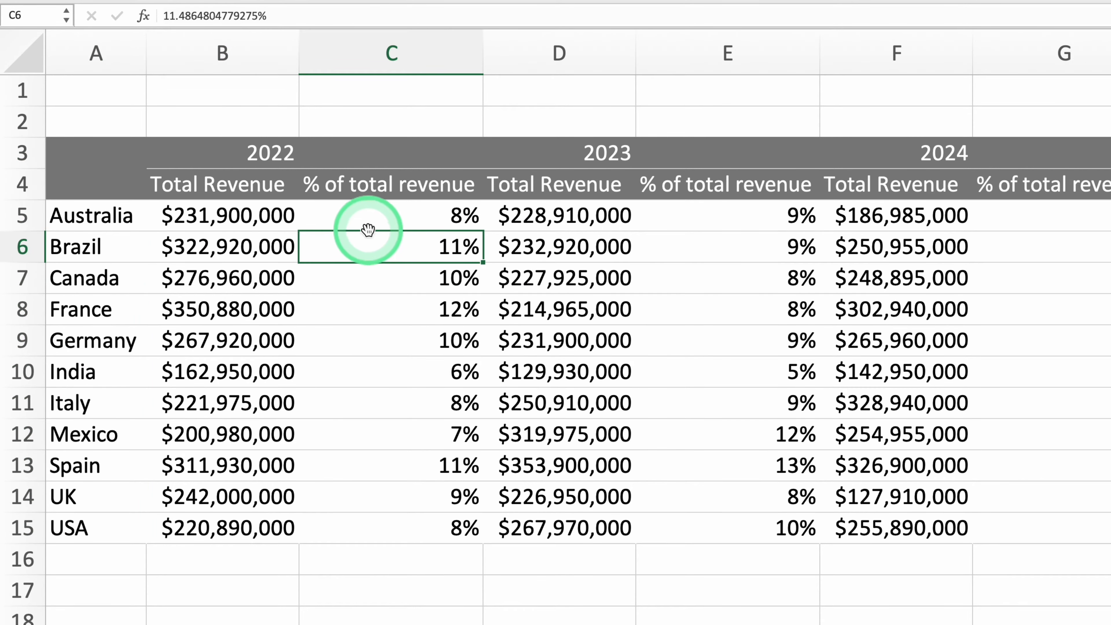
Step: Show the % of total revenue values as % of Row Total
{"action": "right_click", "coordinate": [367, 248]}
{"action": "mouse_move", "coordinate": [416, 477]}
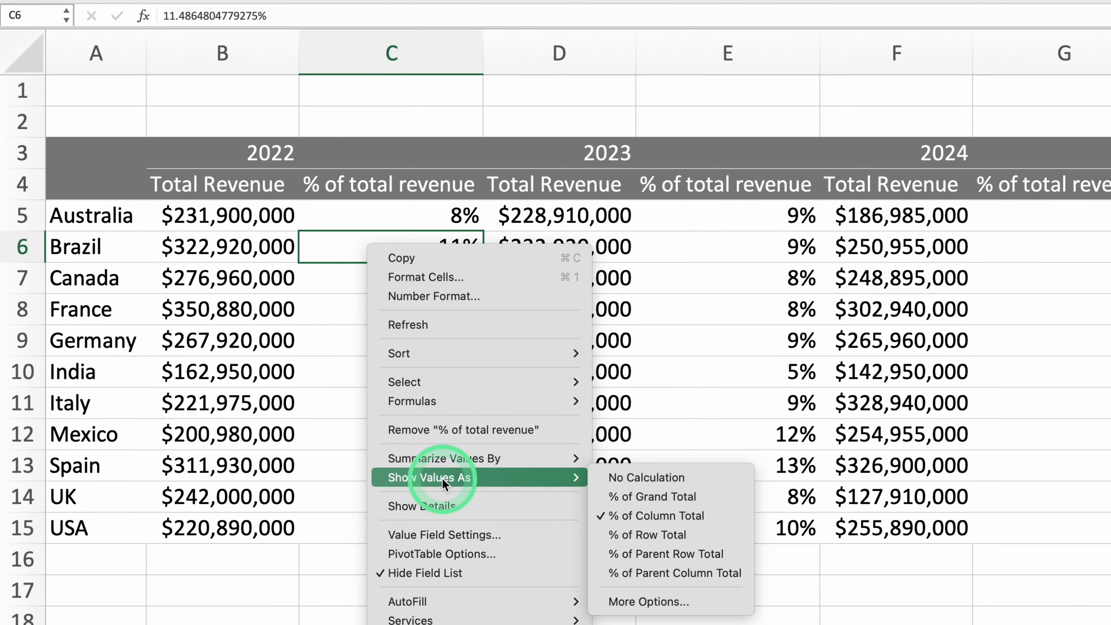
{"action": "left_click", "coordinate": [665, 534]}
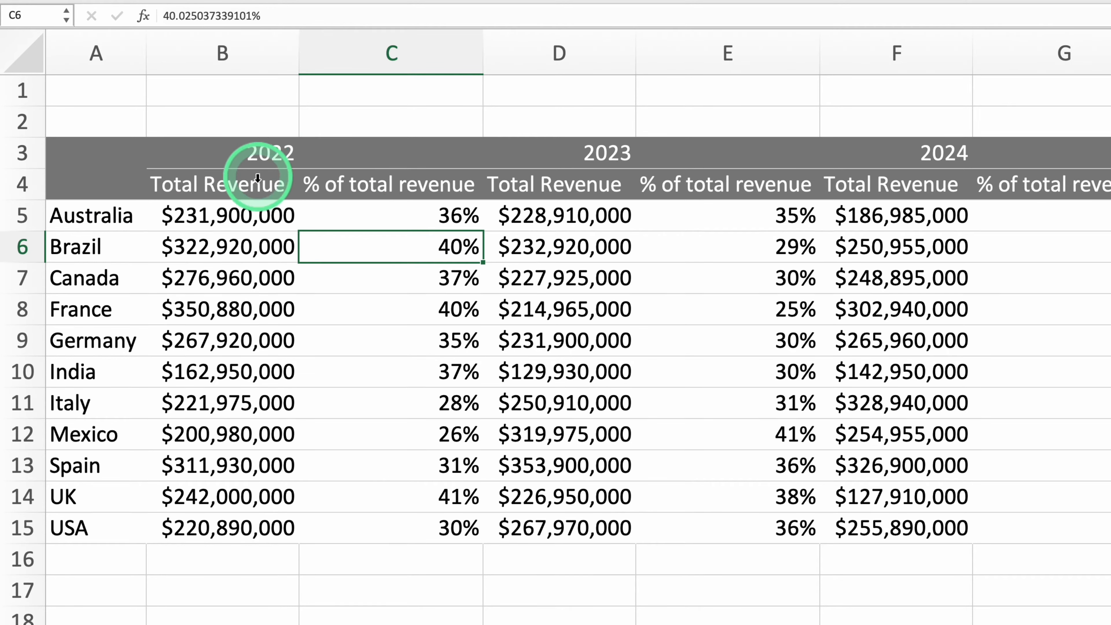
Step: Compare the countries' percentages across 2022, 2023 and 2024 and undo the switch to % of Row Total
{"action": "left_click", "coordinate": [116, 211]}
{"action": "key", "text": "ctrl+shift+Down"}
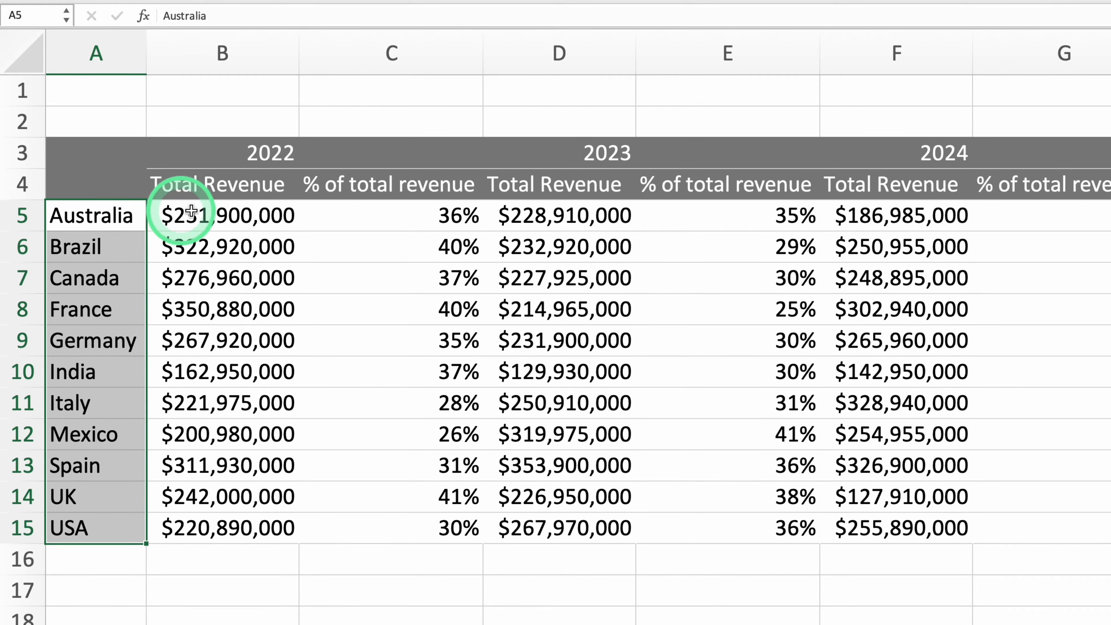
{"action": "left_click", "coordinate": [444, 216]}
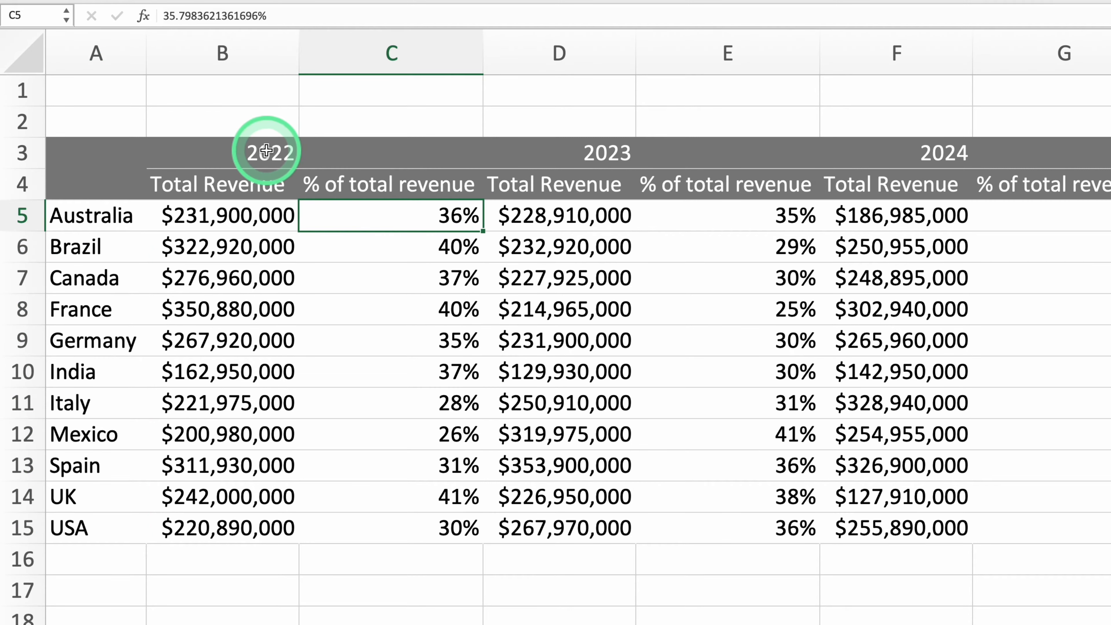
{"action": "left_click", "coordinate": [720, 217]}
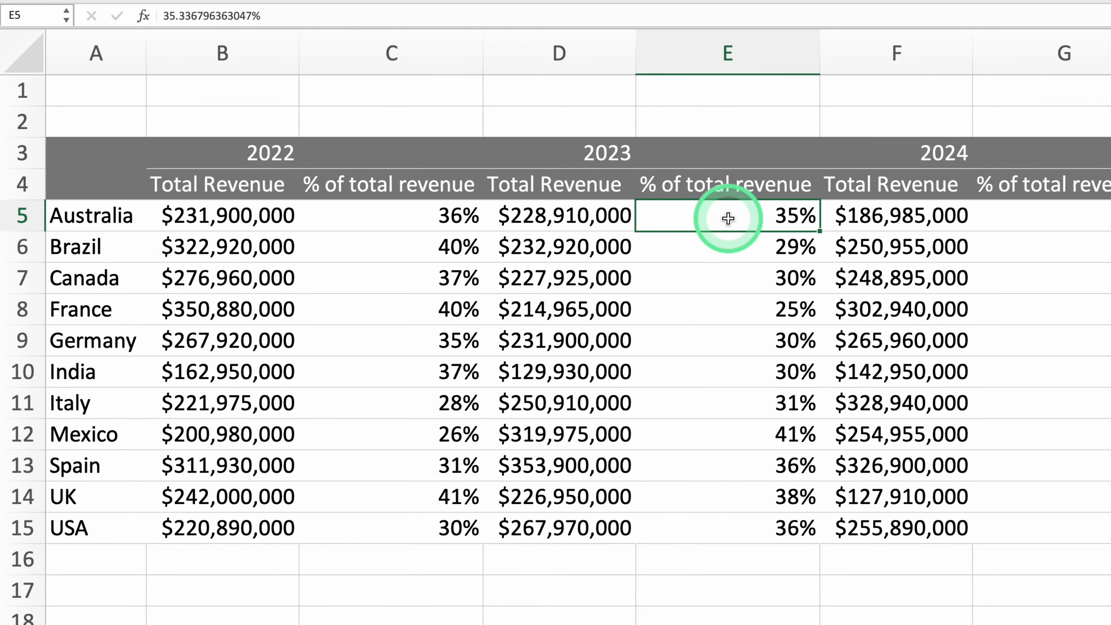
{"action": "left_click", "coordinate": [1054, 217]}
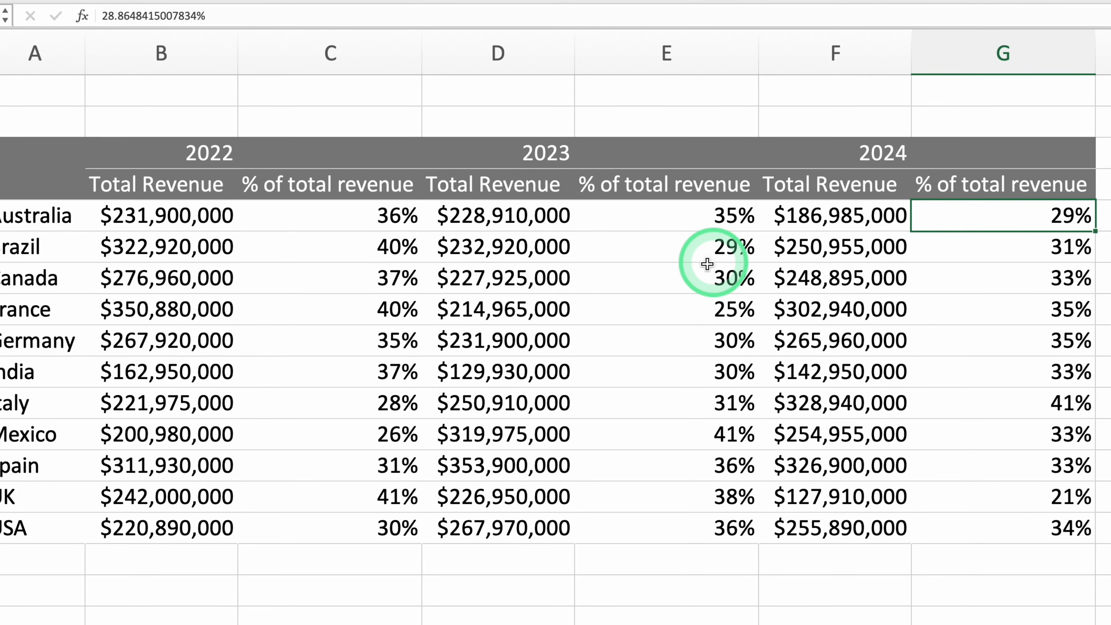
{"action": "left_click", "coordinate": [655, 277]}
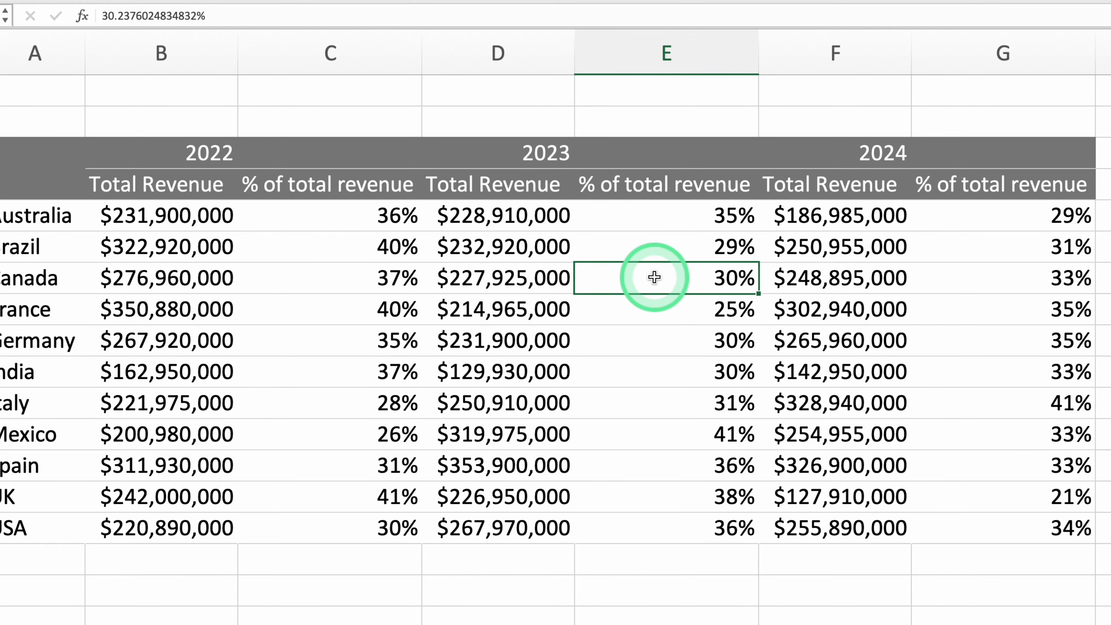
{"action": "key", "text": "ctrl+z"}
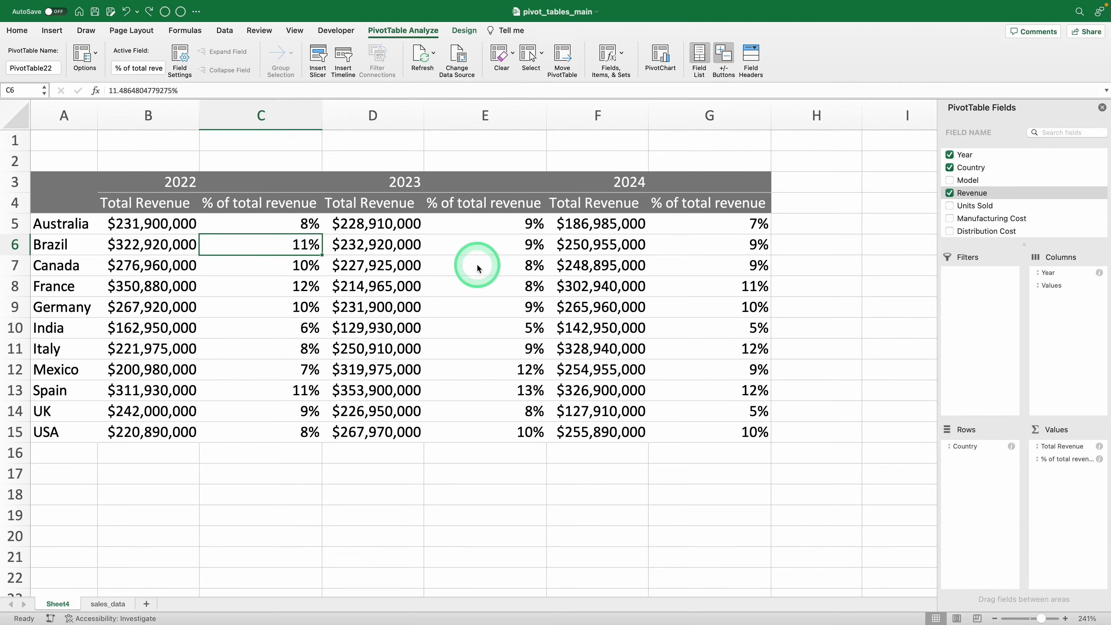
Step: Remove the Total Revenue field from the pivot table's values
{"action": "scroll", "coordinate": [408, 274], "scroll_direction": "down", "scroll_amount": 3}
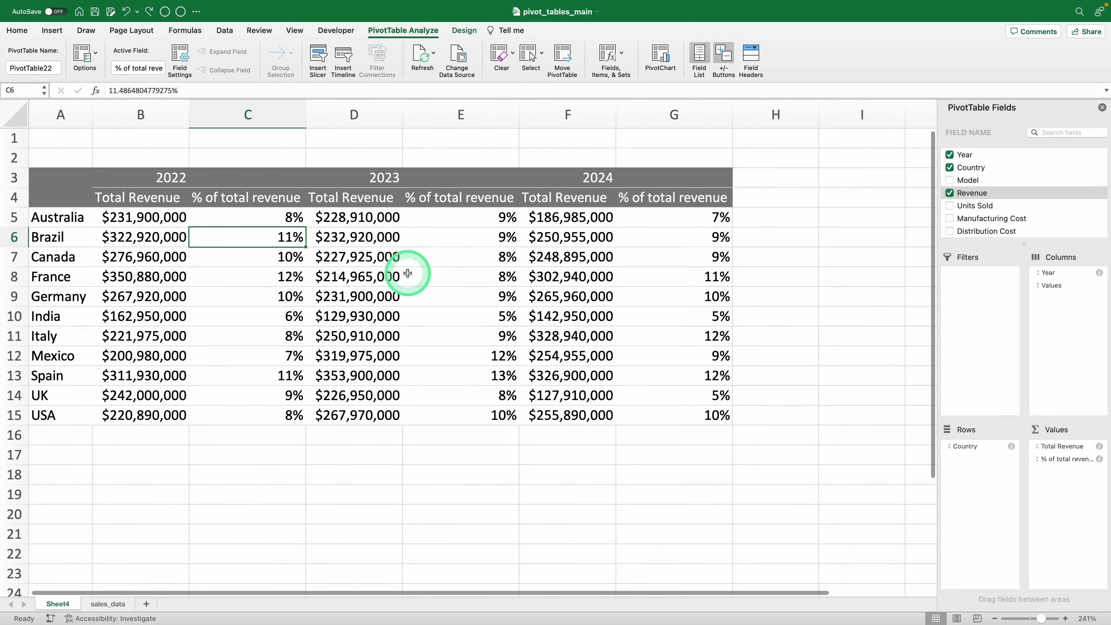
{"action": "scroll", "coordinate": [408, 273], "scroll_direction": "down", "scroll_amount": 2}
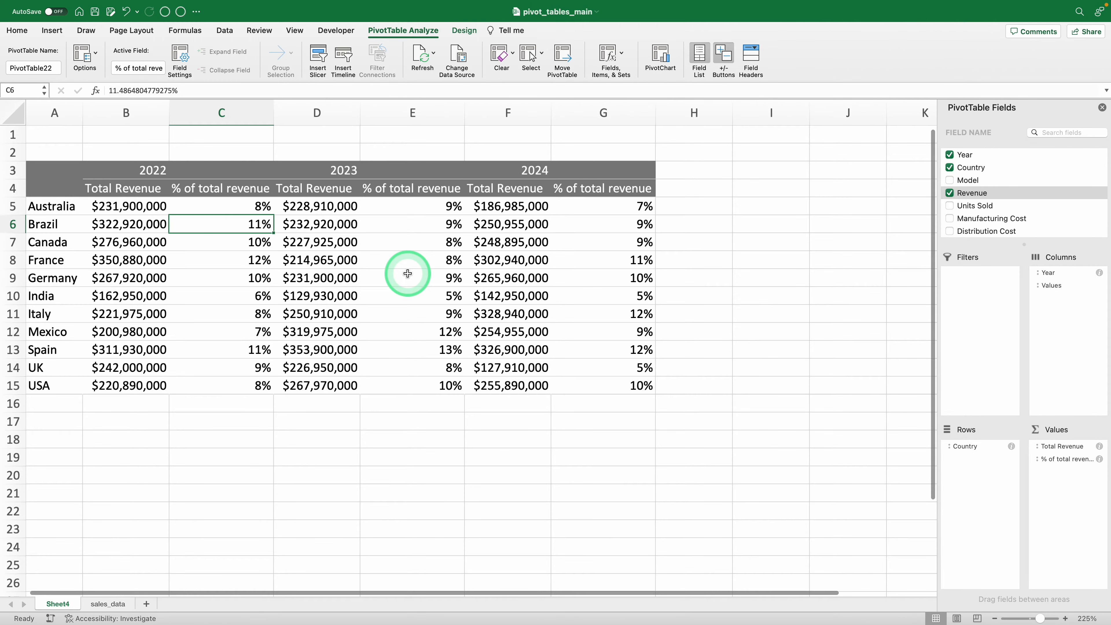
{"action": "scroll", "coordinate": [407, 276], "scroll_direction": "down", "scroll_amount": 2}
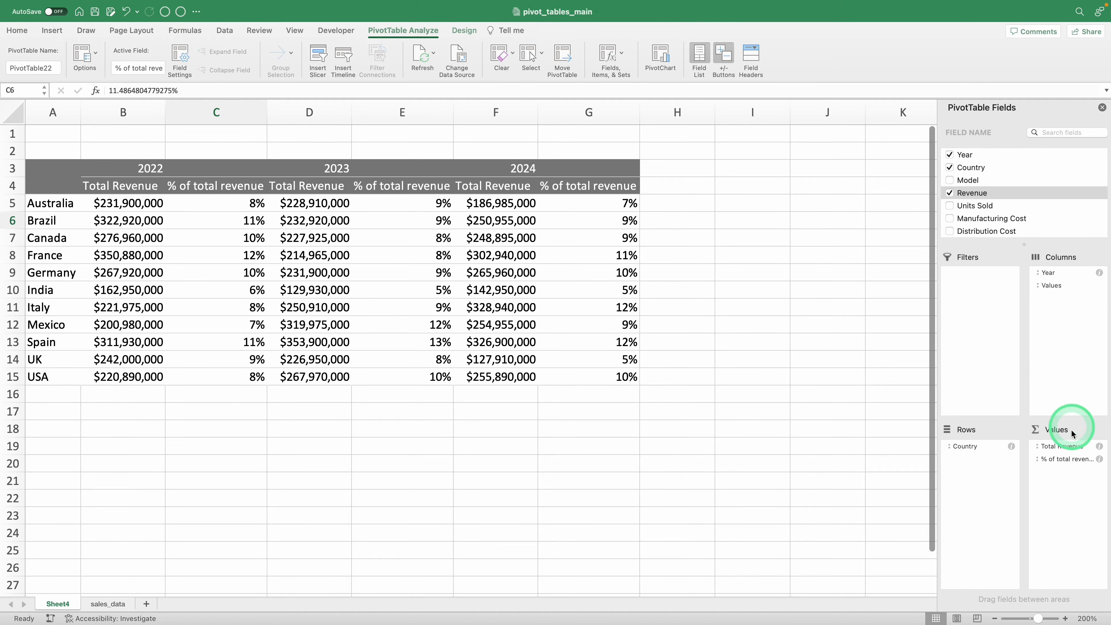
{"action": "left_click", "coordinate": [1066, 450]}
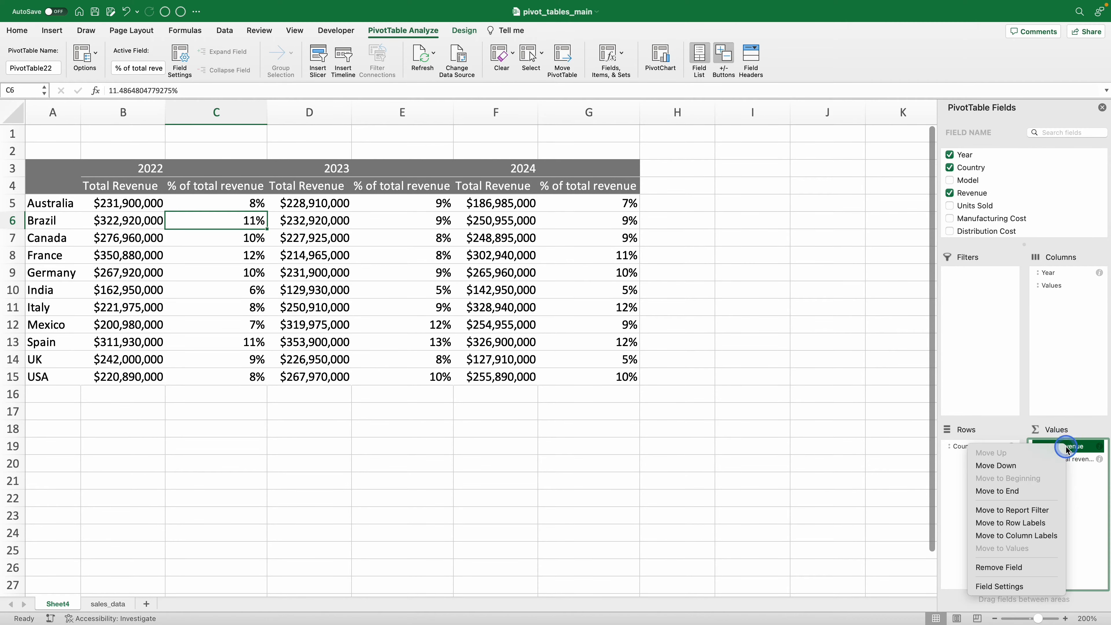
{"action": "left_click", "coordinate": [1006, 569]}
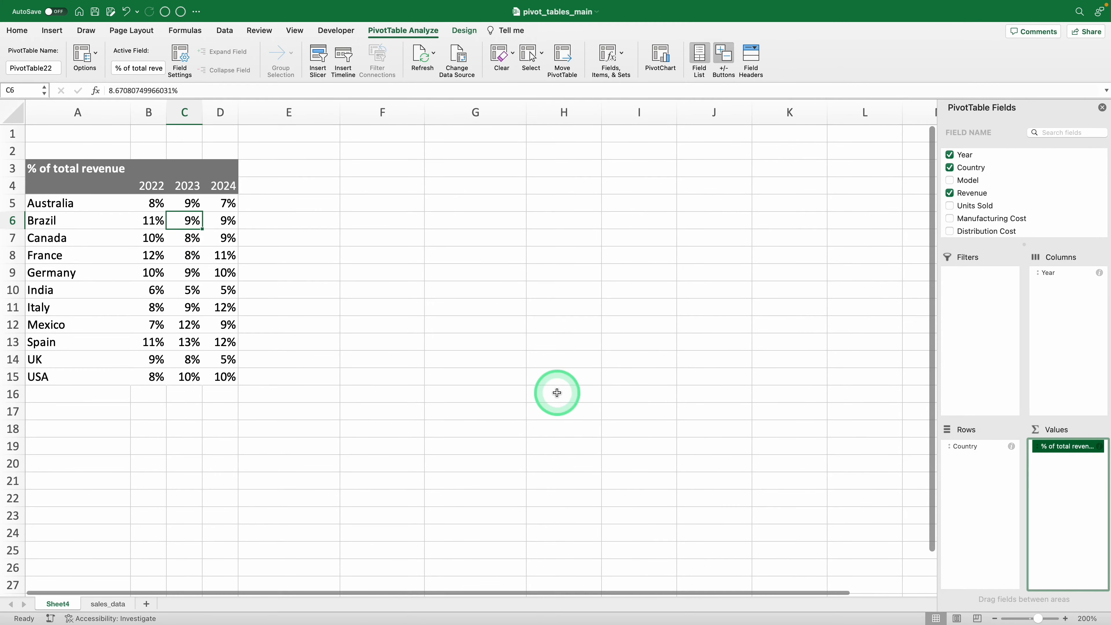
Step: Add the Model field to the pivot table's rows beneath Country
{"action": "left_click", "coordinate": [969, 184]}
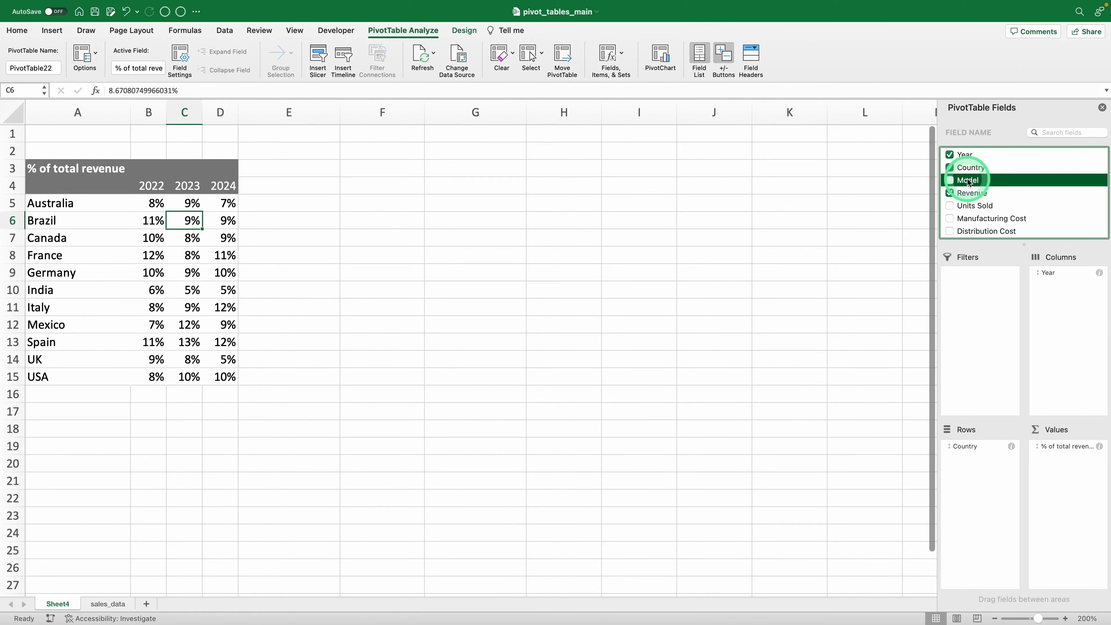
{"action": "left_click_drag", "start_coordinate": [980, 291], "coordinate": [983, 488]}
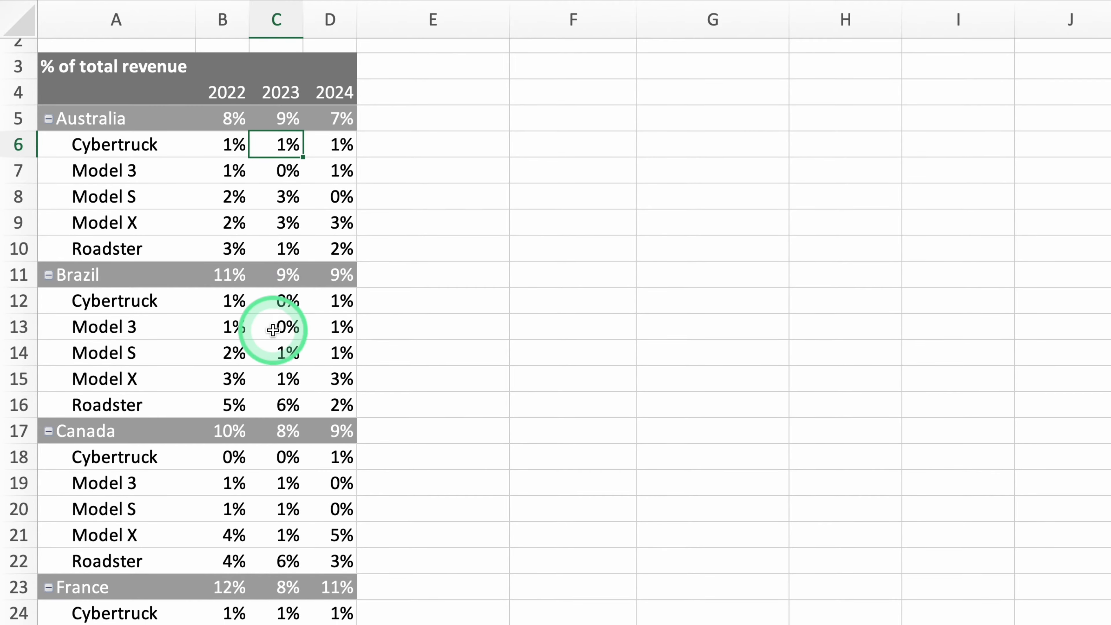
{"action": "scroll", "coordinate": [273, 330], "scroll_direction": "down", "scroll_amount": 1}
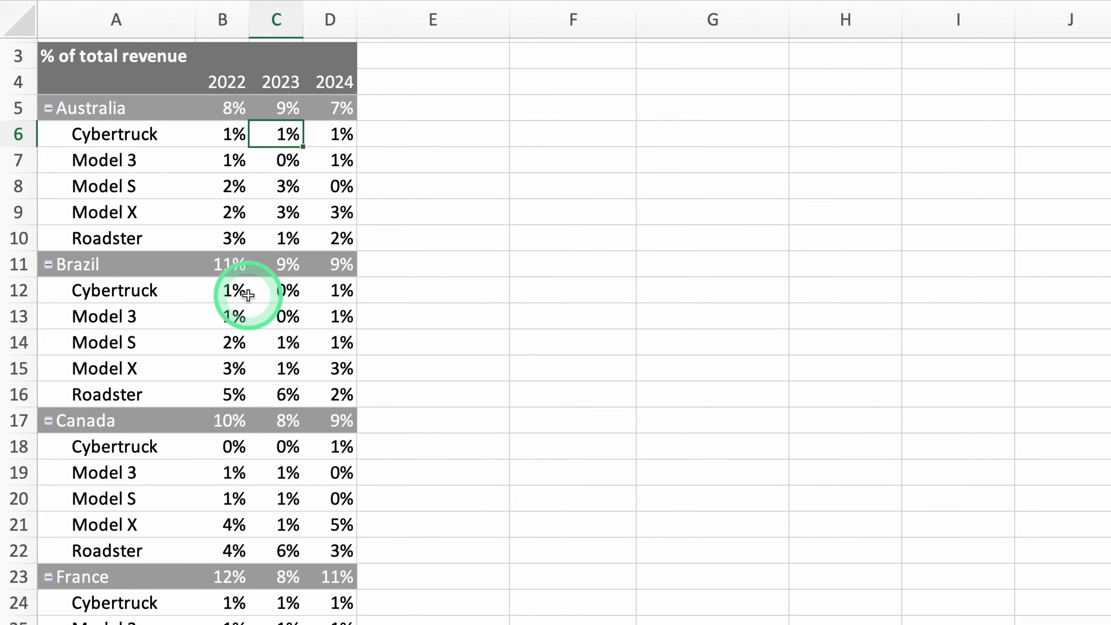
{"action": "scroll", "coordinate": [248, 294], "scroll_direction": "up", "scroll_amount": 1}
Step: Show the % of total revenue values as % of Parent Total with Country as the base field
{"action": "left_click", "coordinate": [225, 168]}
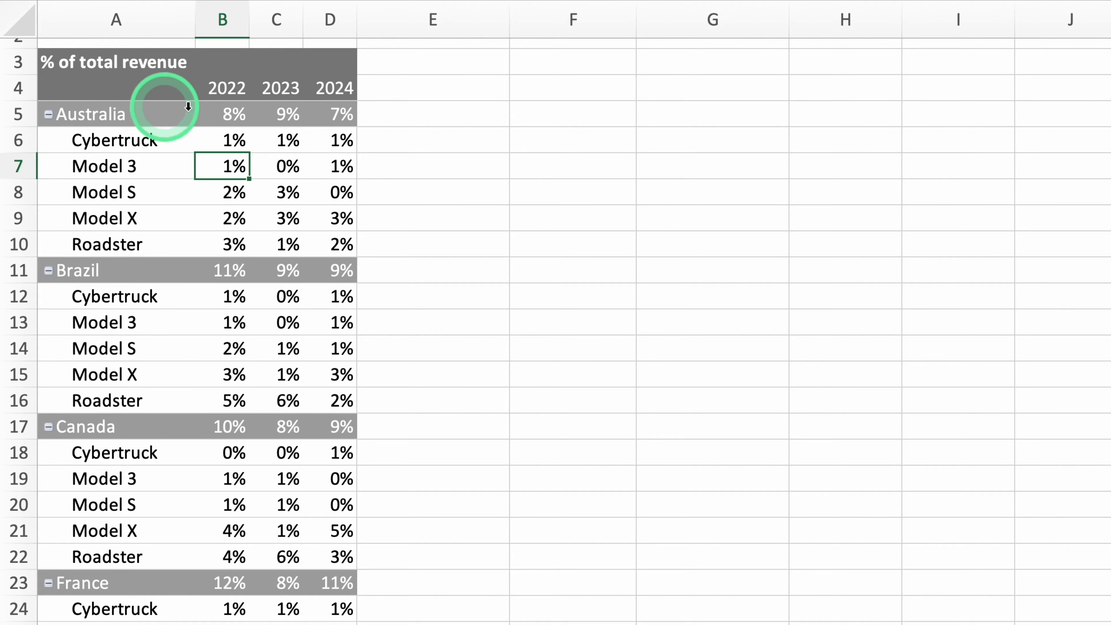
{"action": "right_click", "coordinate": [232, 168]}
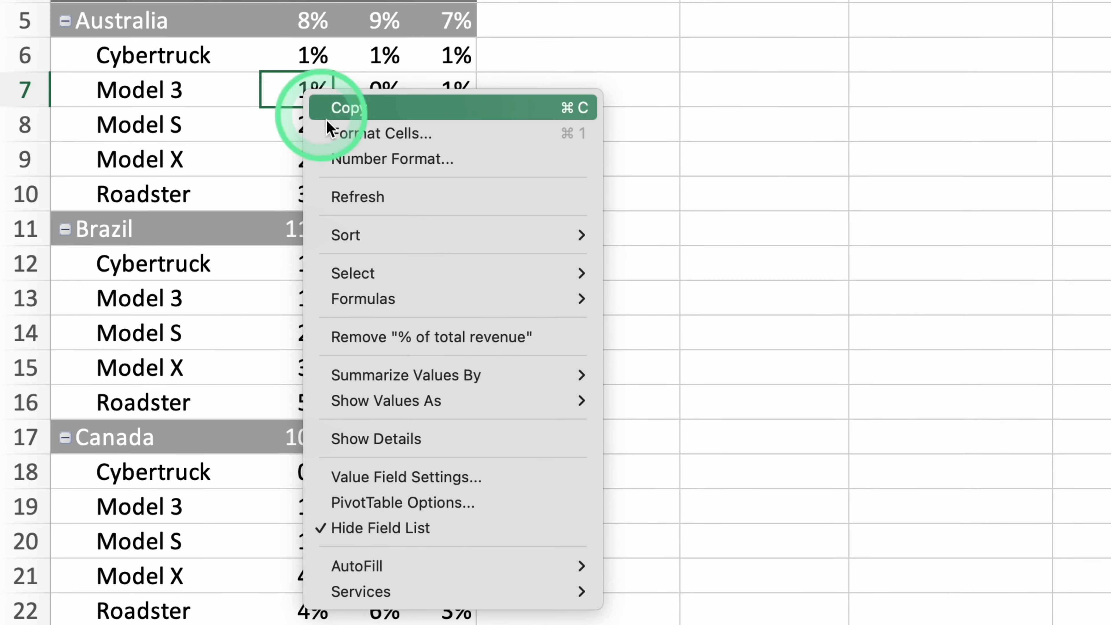
{"action": "mouse_move", "coordinate": [335, 400]}
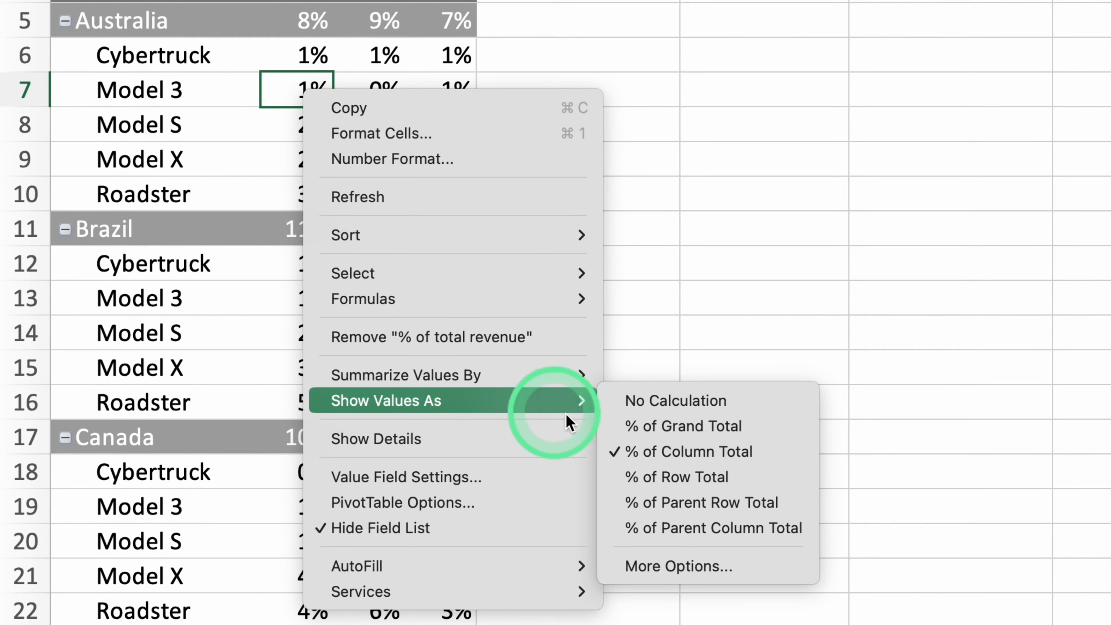
{"action": "left_click", "coordinate": [648, 569]}
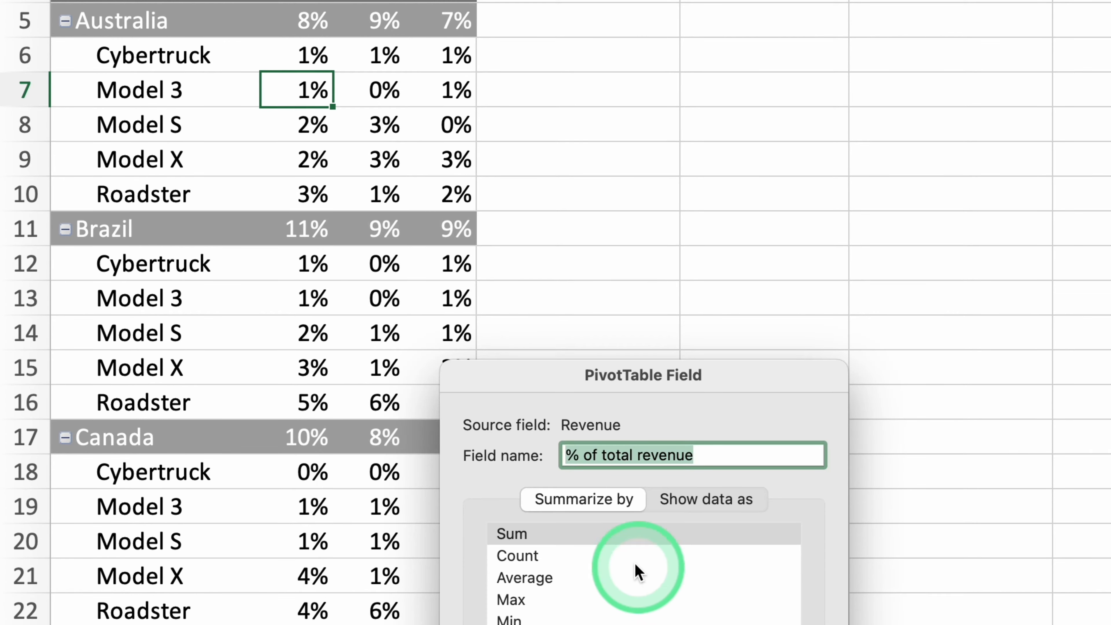
{"action": "left_click_drag", "start_coordinate": [647, 409], "coordinate": [556, 131]}
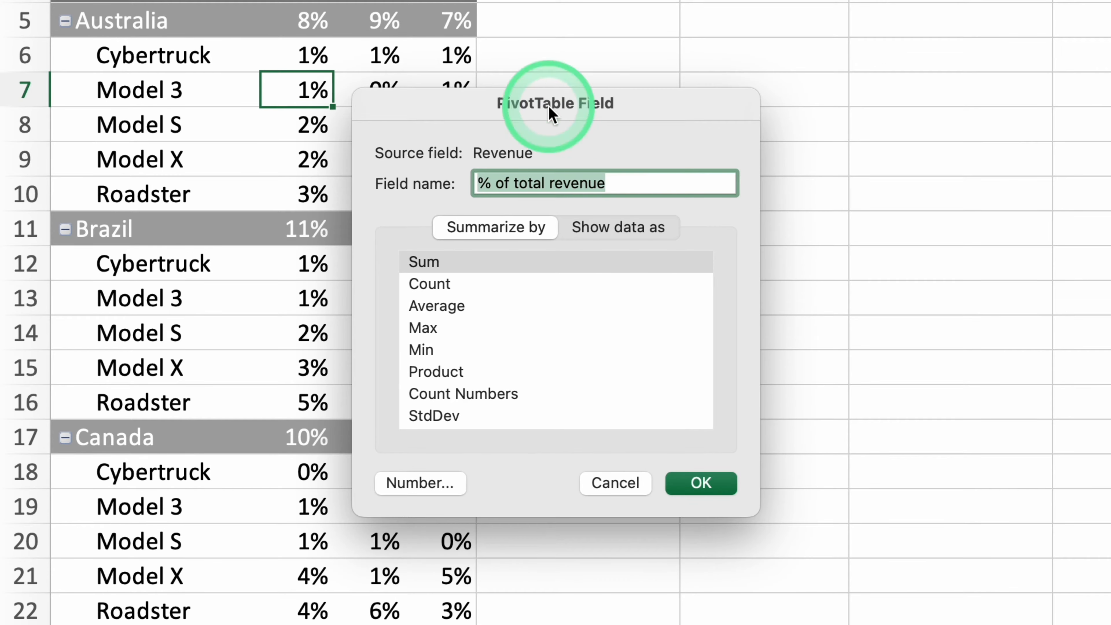
{"action": "left_click", "coordinate": [626, 239]}
{"action": "left_click", "coordinate": [606, 268]}
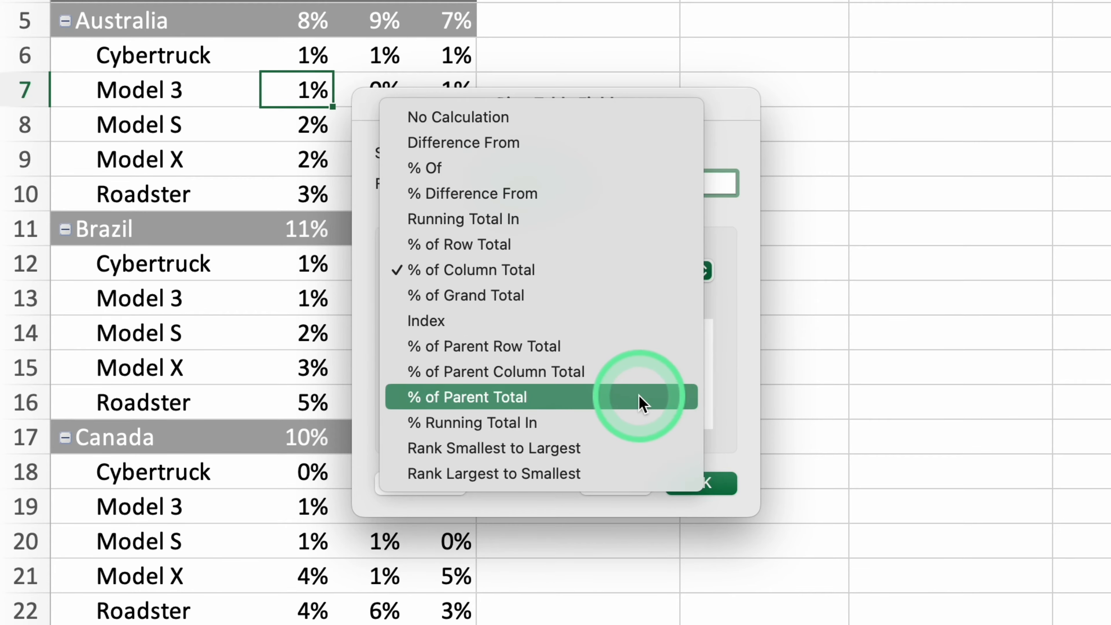
{"action": "left_click", "coordinate": [640, 398]}
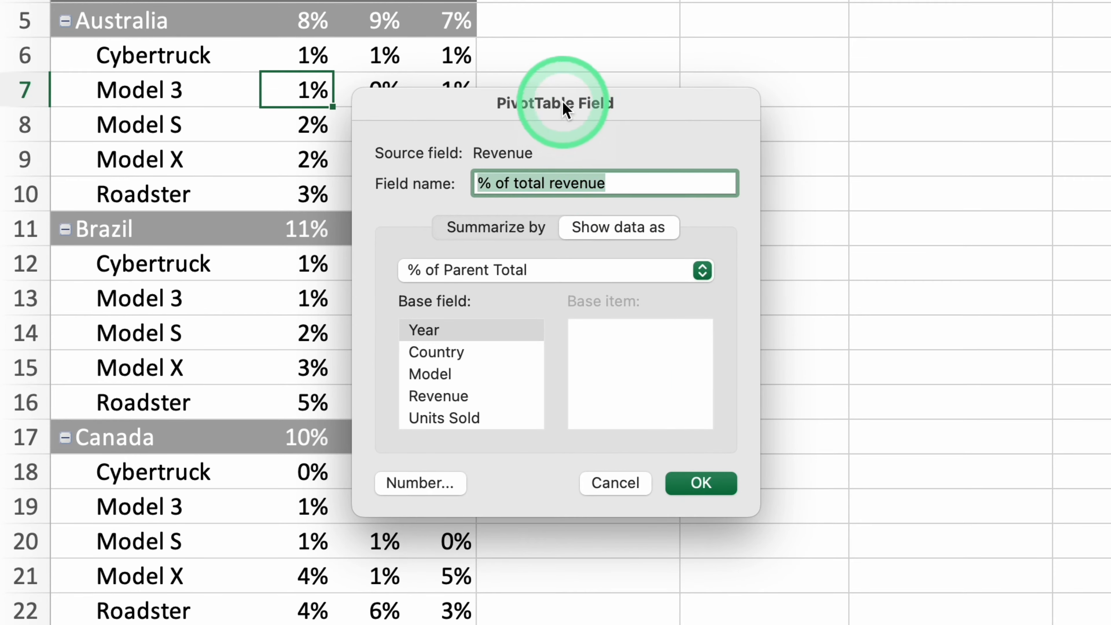
{"action": "left_click_drag", "start_coordinate": [565, 104], "coordinate": [651, 107]}
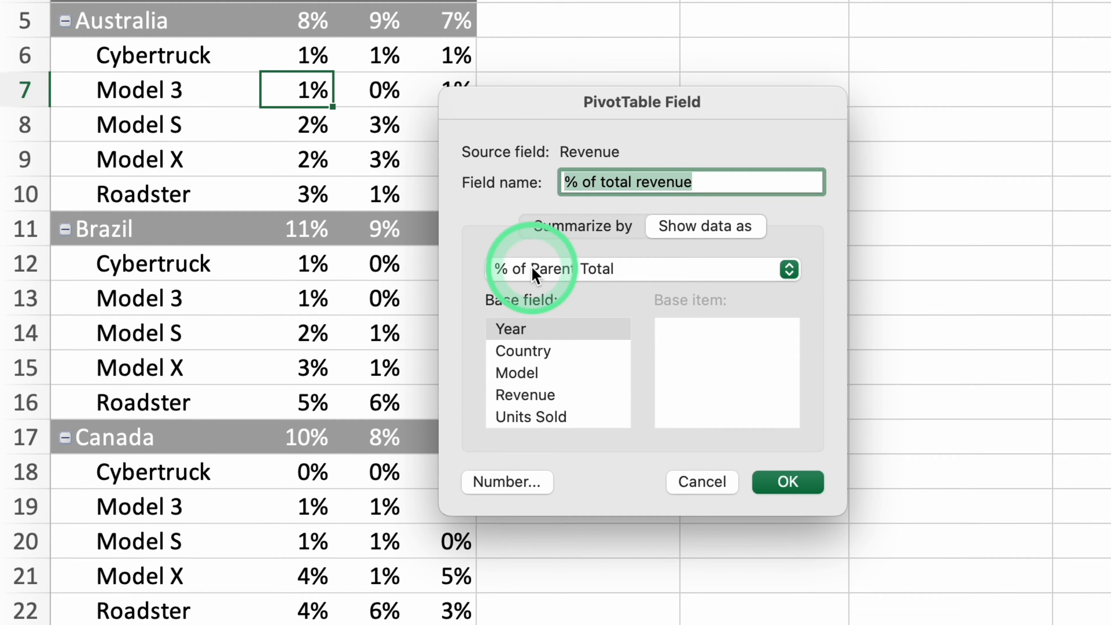
{"action": "left_click", "coordinate": [586, 352]}
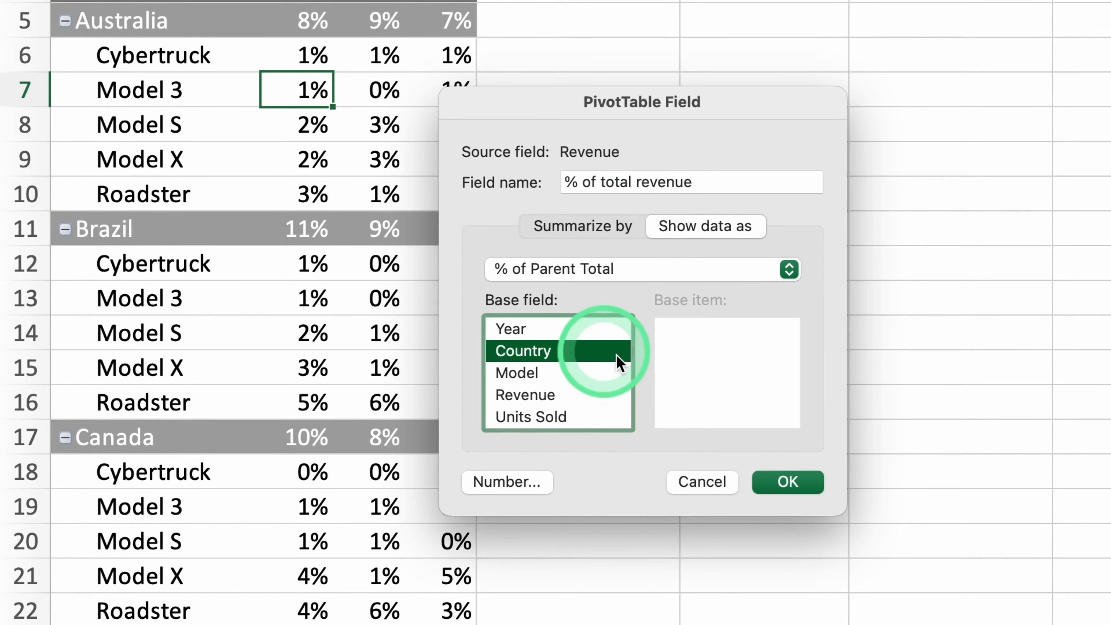
{"action": "left_click", "coordinate": [788, 482]}
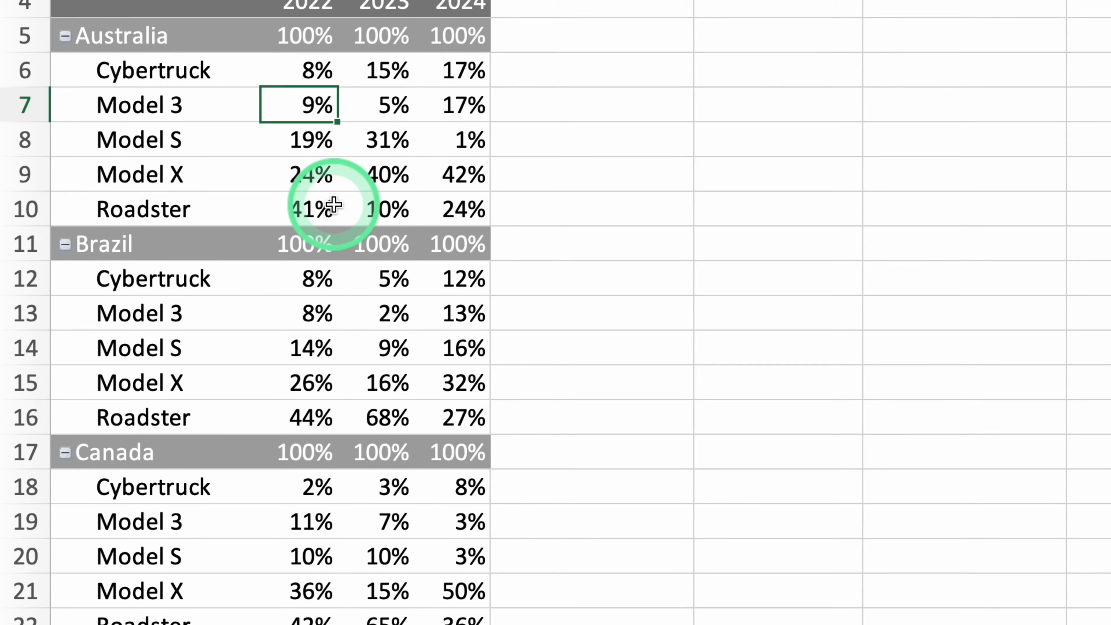
Step: Examine the Roadster and Cybertruck shares of Australia's 2022 revenue
{"action": "left_click", "coordinate": [302, 209]}
{"action": "left_click", "coordinate": [214, 211]}
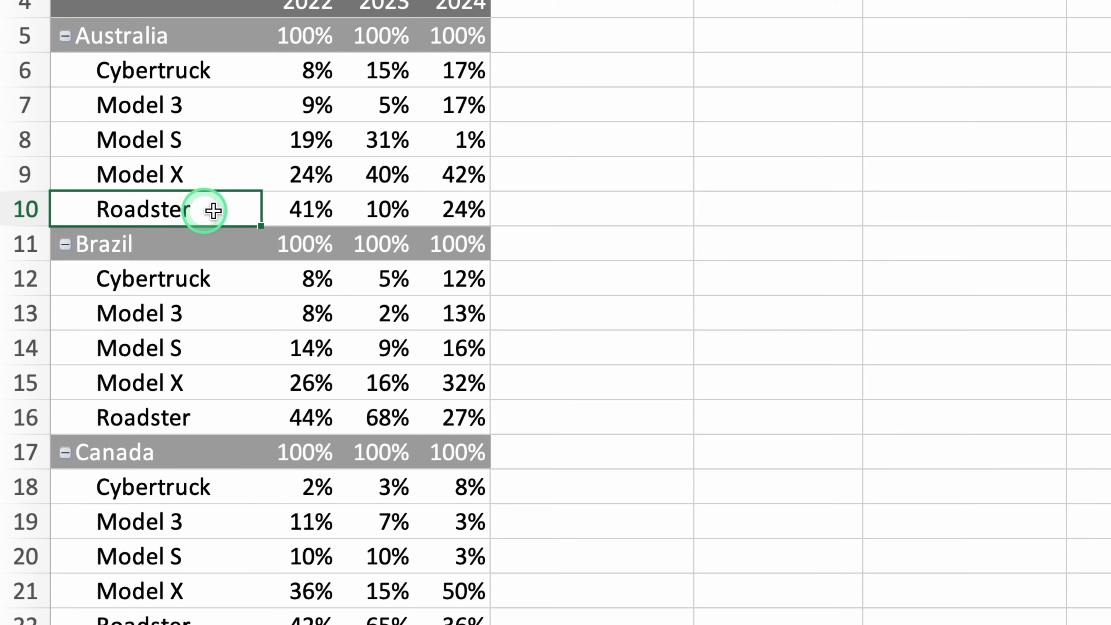
{"action": "left_click_drag", "start_coordinate": [213, 211], "coordinate": [288, 209]}
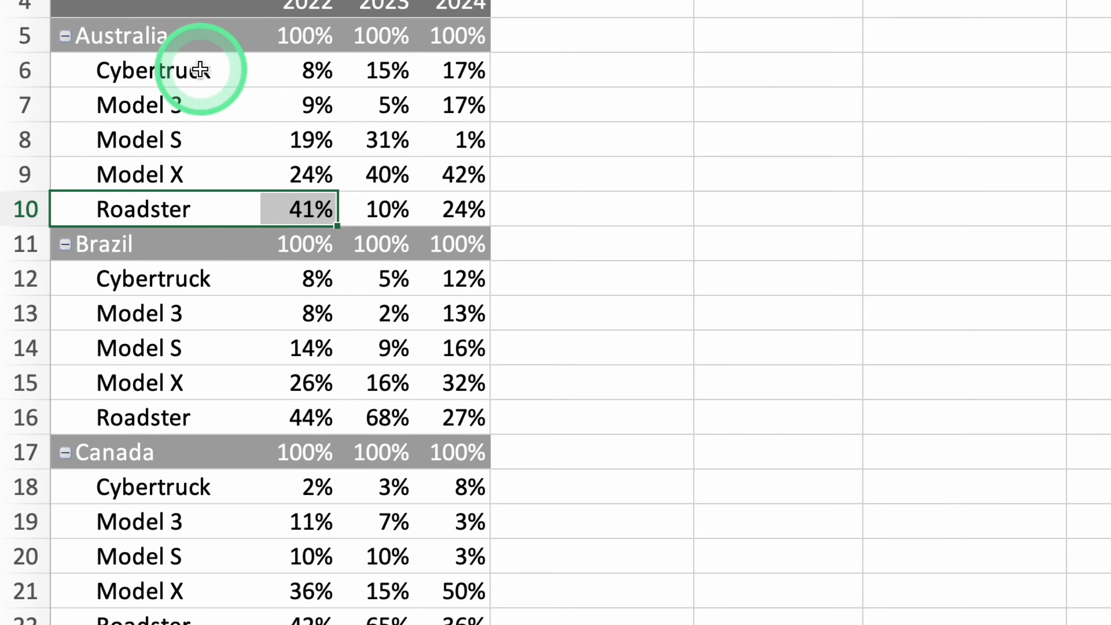
{"action": "left_click", "coordinate": [225, 66]}
{"action": "left_click_drag", "start_coordinate": [225, 65], "coordinate": [289, 68]}
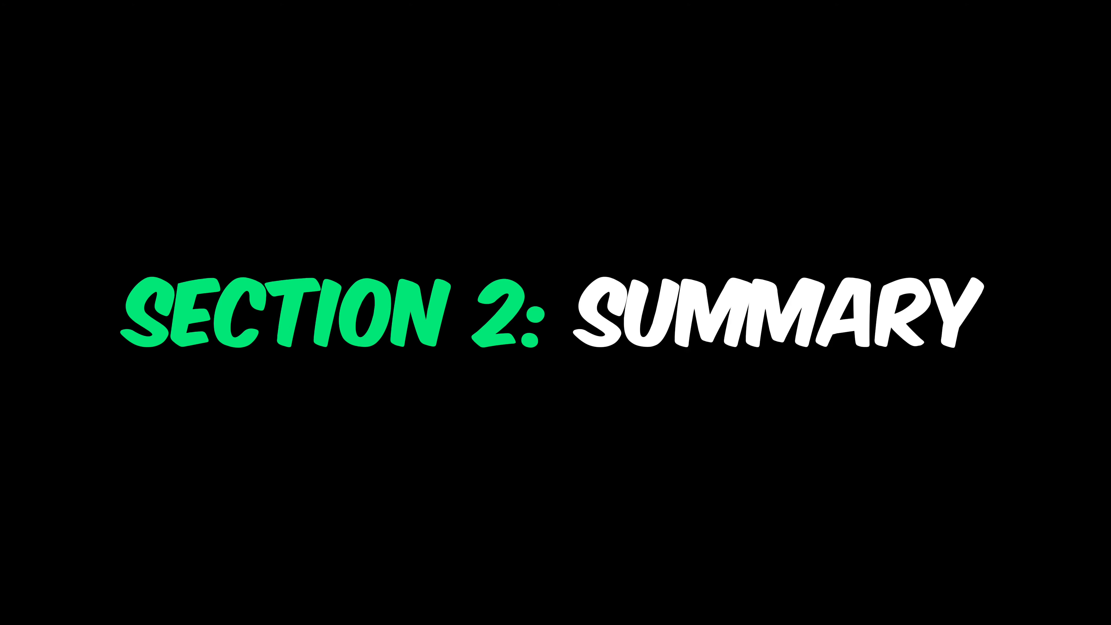
Step: Add Revenue to the pivot values a second time and show it as % of Column Total
{"action": "left_click", "coordinate": [971, 195]}
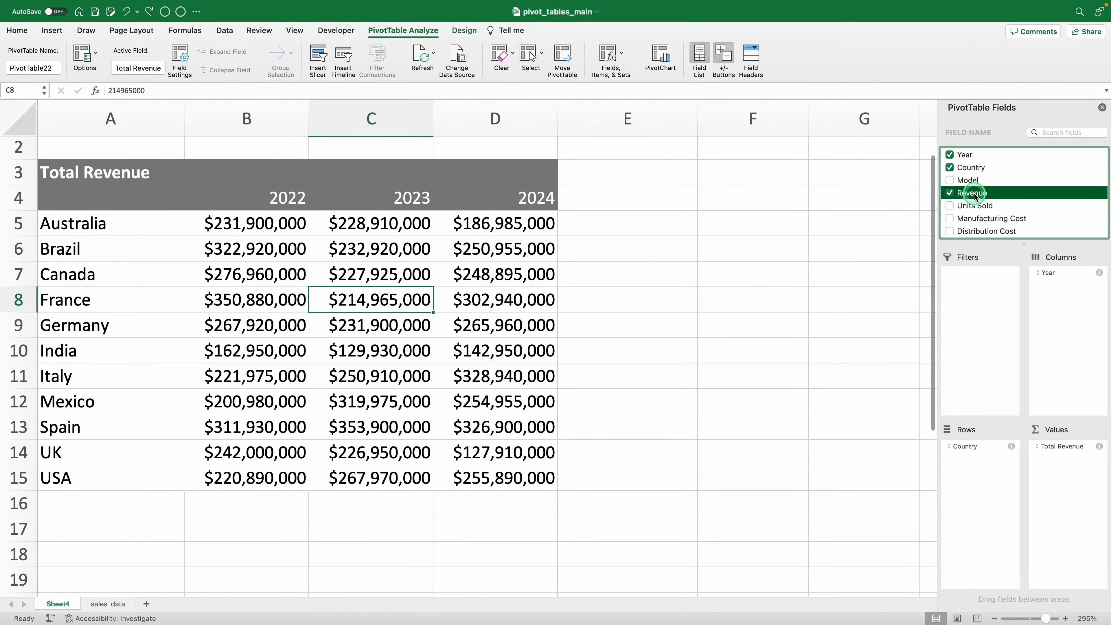
{"action": "left_click_drag", "start_coordinate": [974, 197], "coordinate": [1072, 503]}
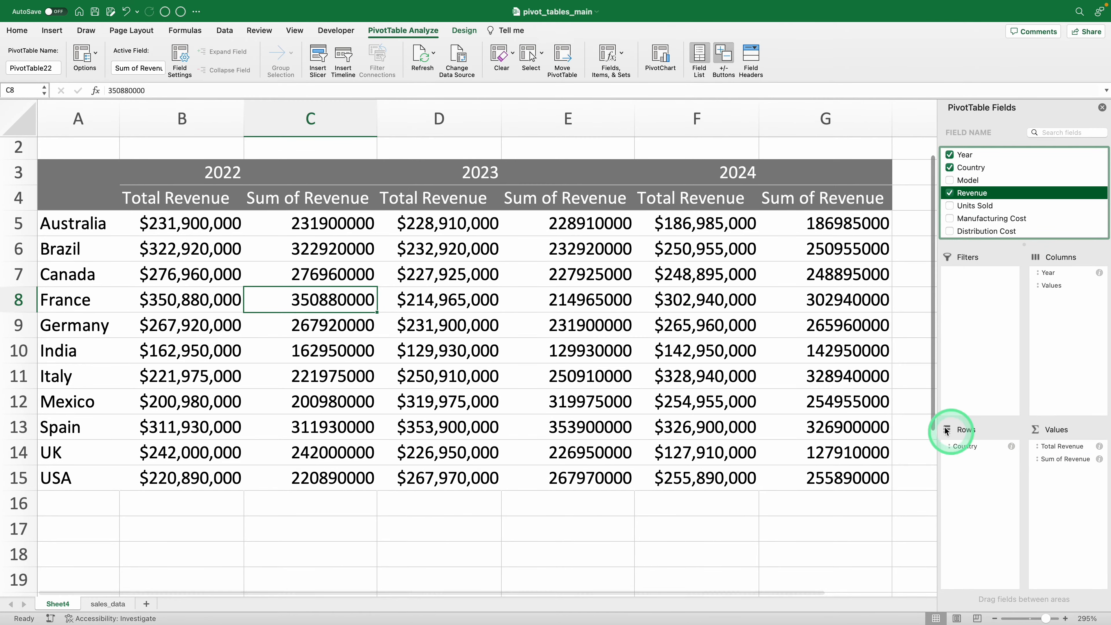
{"action": "right_click", "coordinate": [313, 303]}
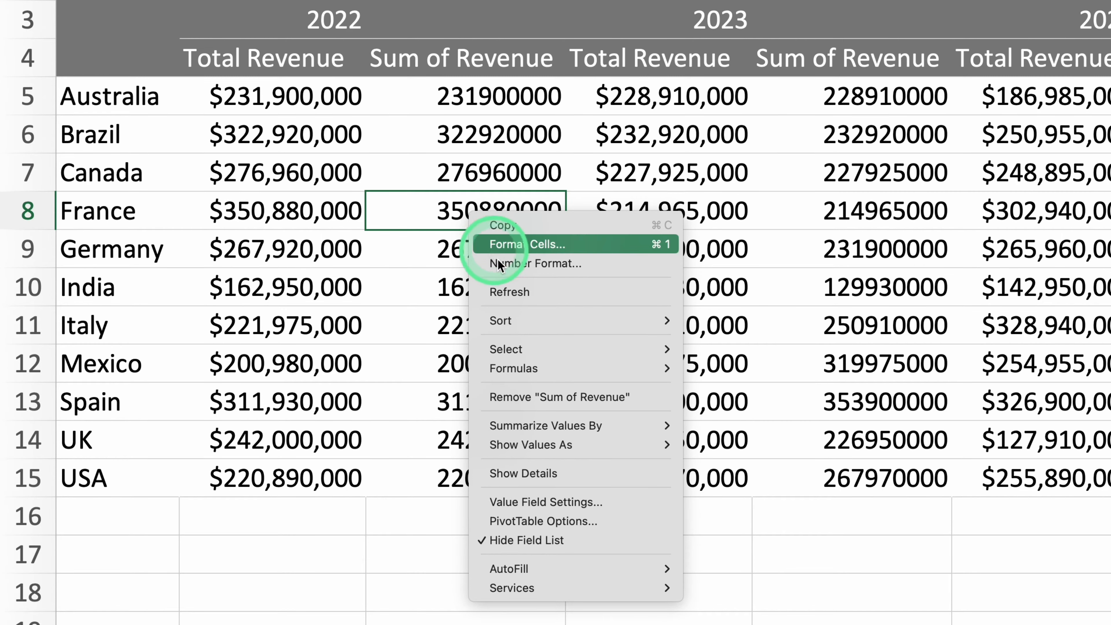
{"action": "mouse_move", "coordinate": [564, 449]}
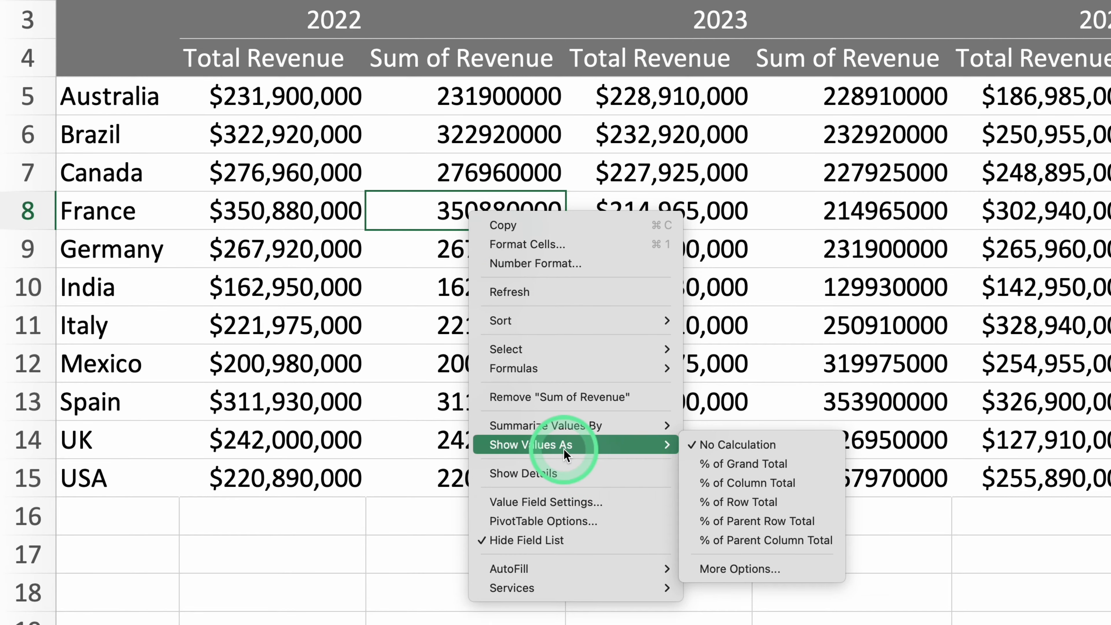
{"action": "left_click", "coordinate": [773, 483]}
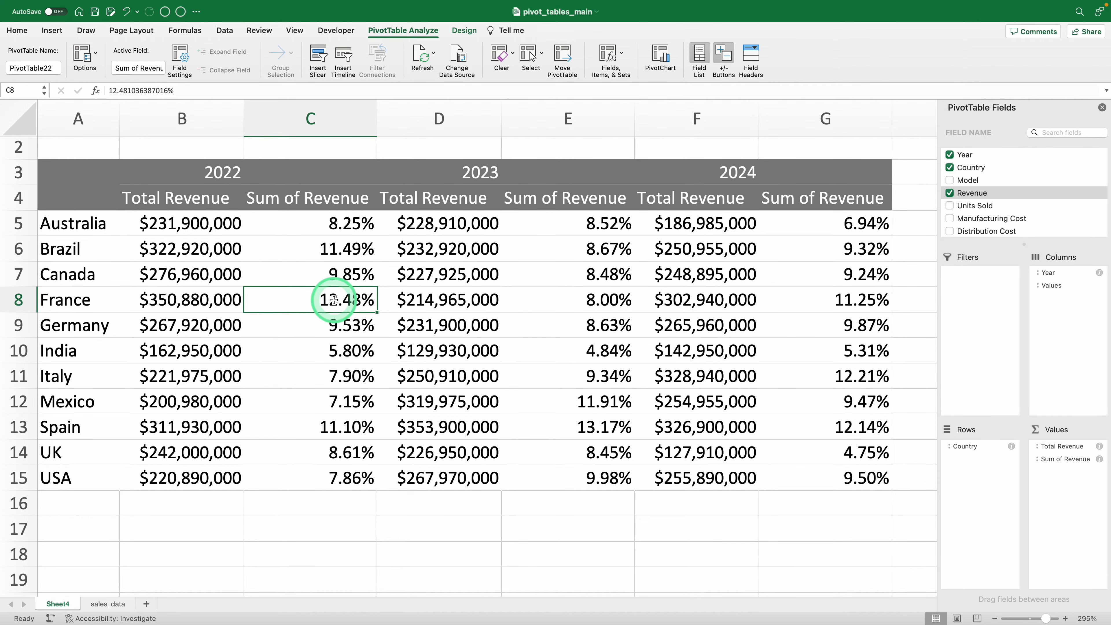
Step: Rename the Sum of Revenue value heading to "% of total revenue"
{"action": "left_click", "coordinate": [309, 197]}
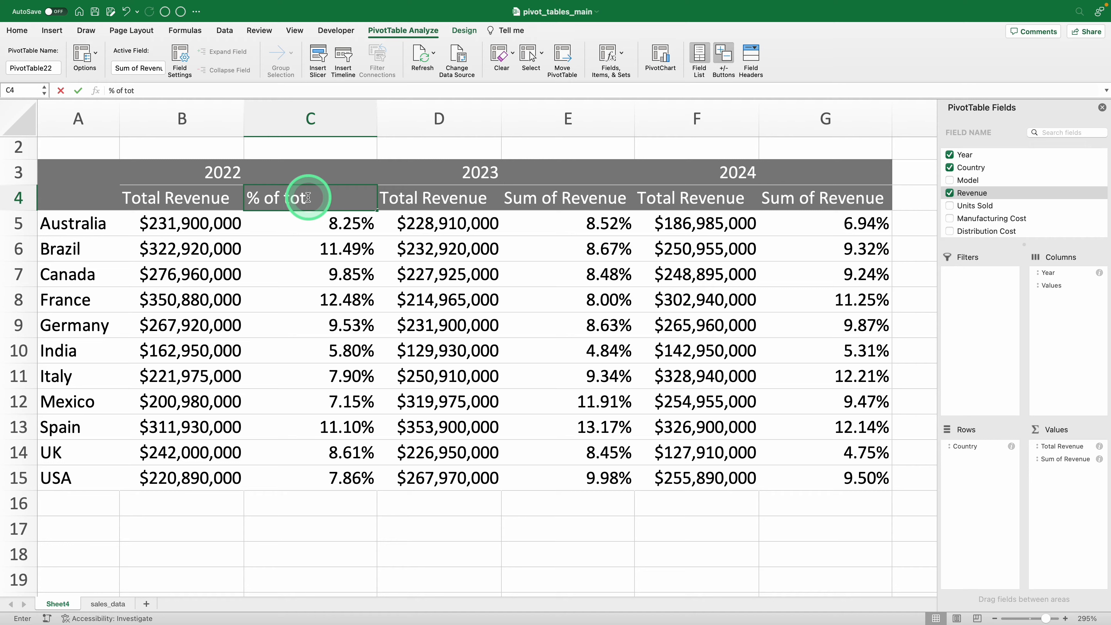
{"action": "type", "text": "% of total revenue"}
{"action": "key", "text": "Return"}
Step: Set the number format of the % of total revenue values to Percentage with 0 decimal places
{"action": "right_click", "coordinate": [312, 223]}
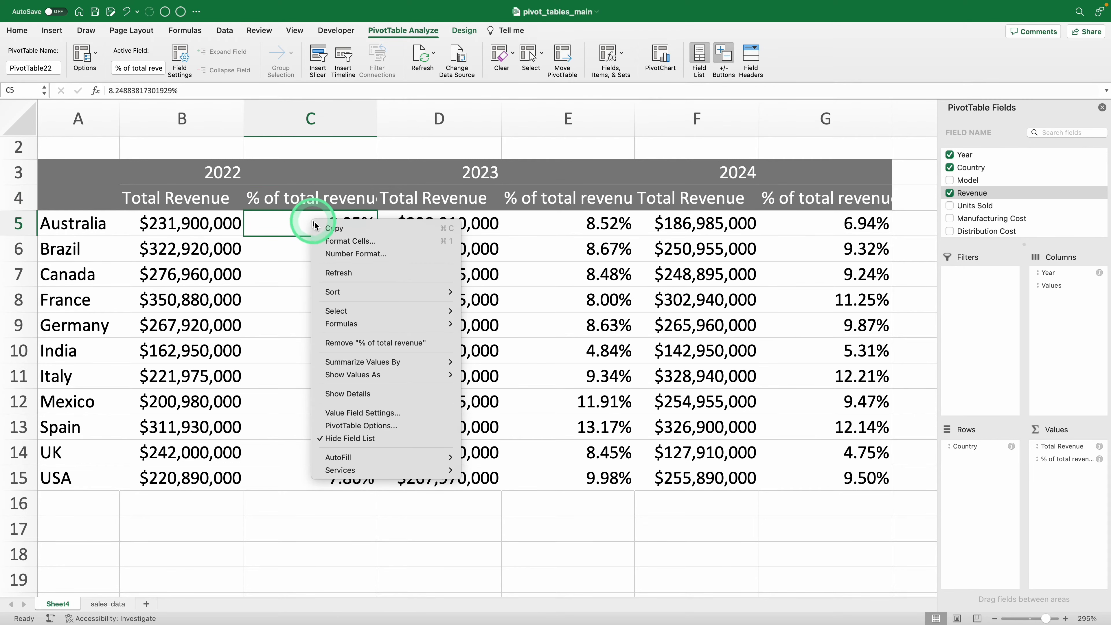
{"action": "left_click", "coordinate": [345, 248]}
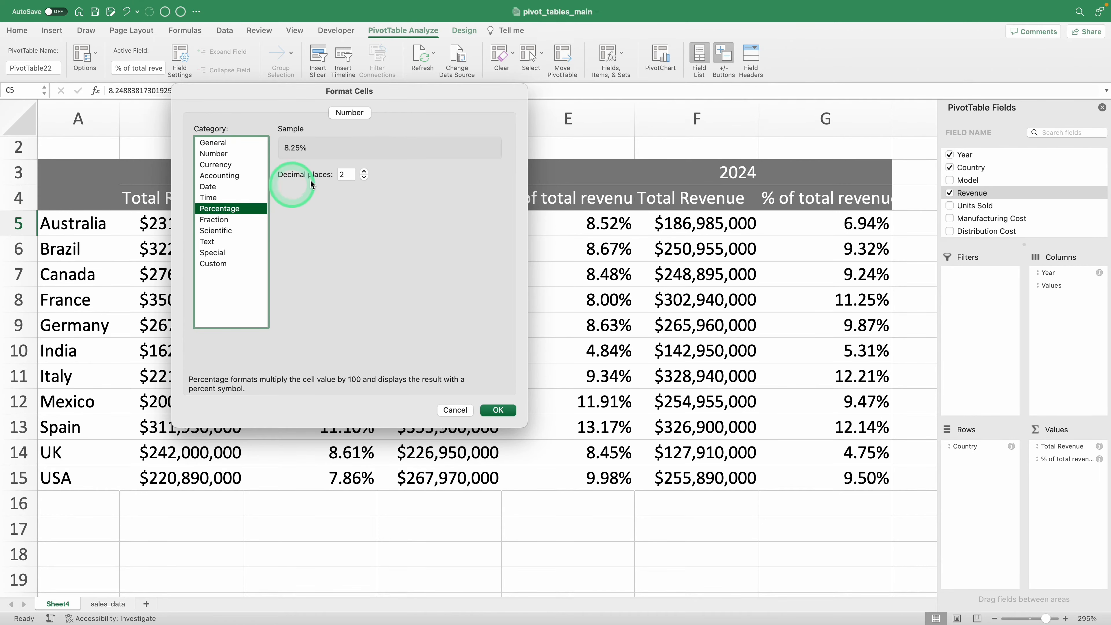
{"action": "left_click", "coordinate": [365, 179]}
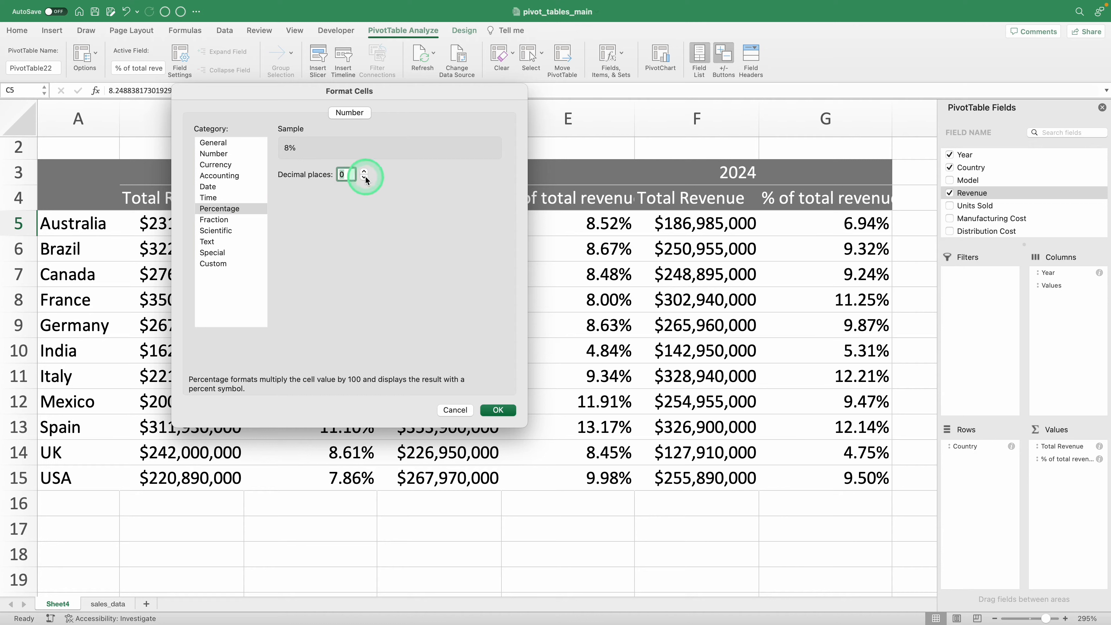
{"action": "left_click", "coordinate": [496, 410]}
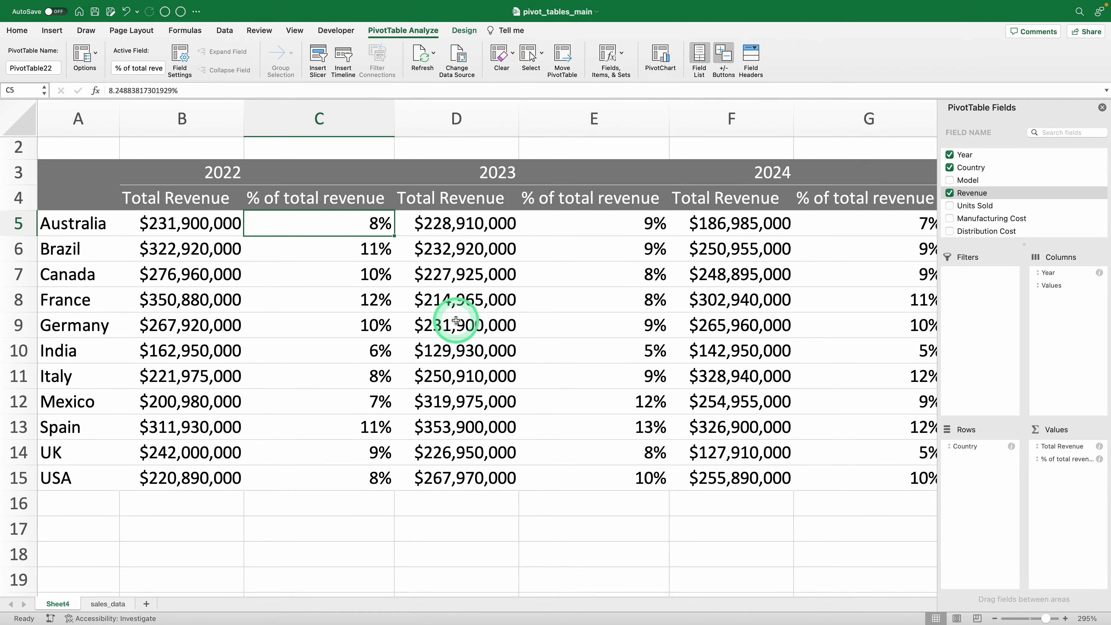
Step: Remove Total Revenue from the pivot table's values and add Model to the rows beneath Country
{"action": "scroll", "coordinate": [456, 321], "scroll_direction": "down", "scroll_amount": 3}
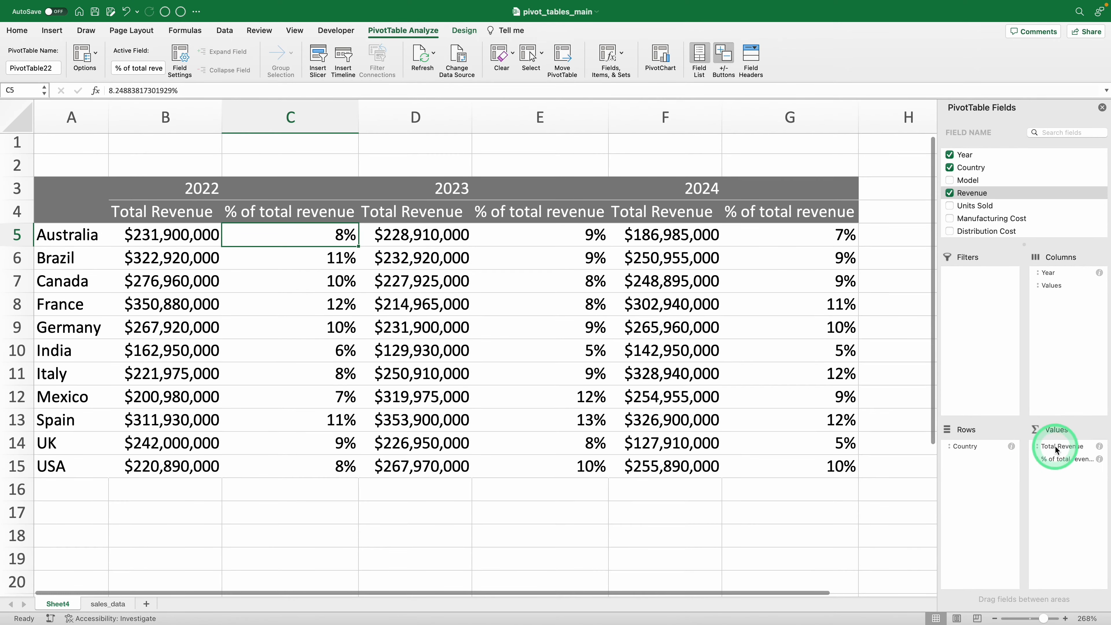
{"action": "left_click", "coordinate": [1058, 446]}
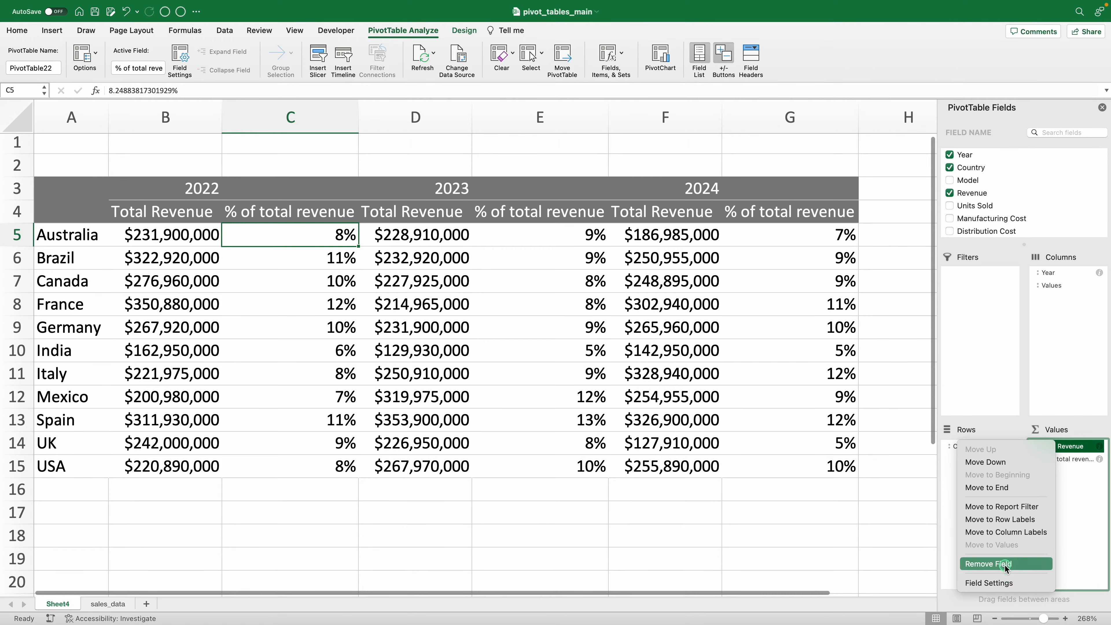
{"action": "left_click", "coordinate": [1002, 564]}
{"action": "left_click_drag", "start_coordinate": [961, 181], "coordinate": [975, 503]}
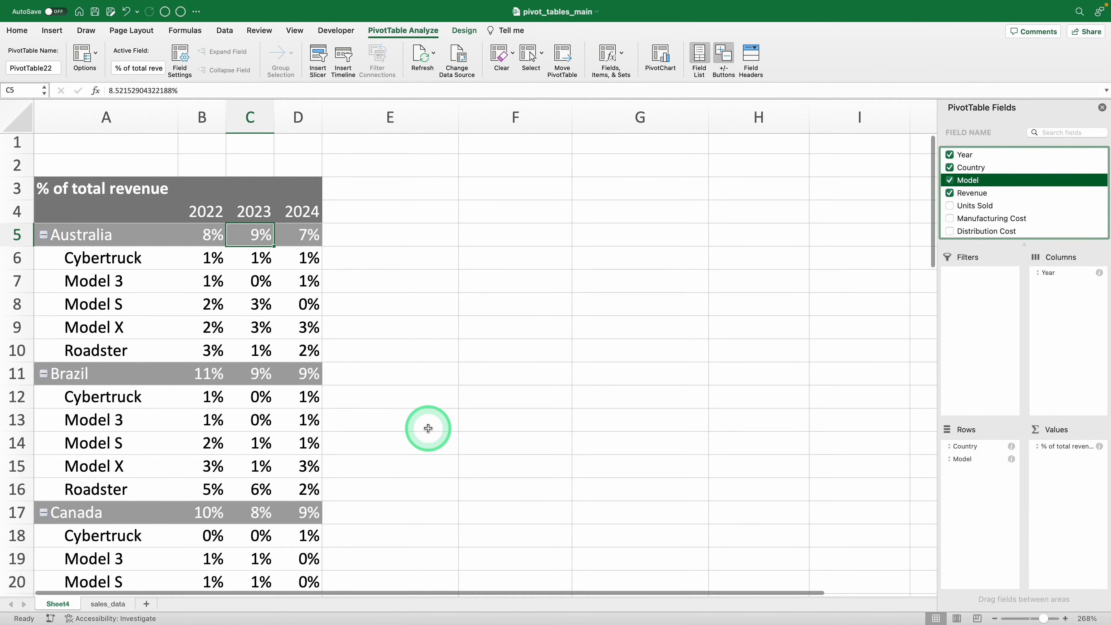
Step: Show the % of total revenue values as % of Parent Total with Country as the base field
{"action": "scroll", "coordinate": [428, 428], "scroll_direction": "down", "scroll_amount": 2}
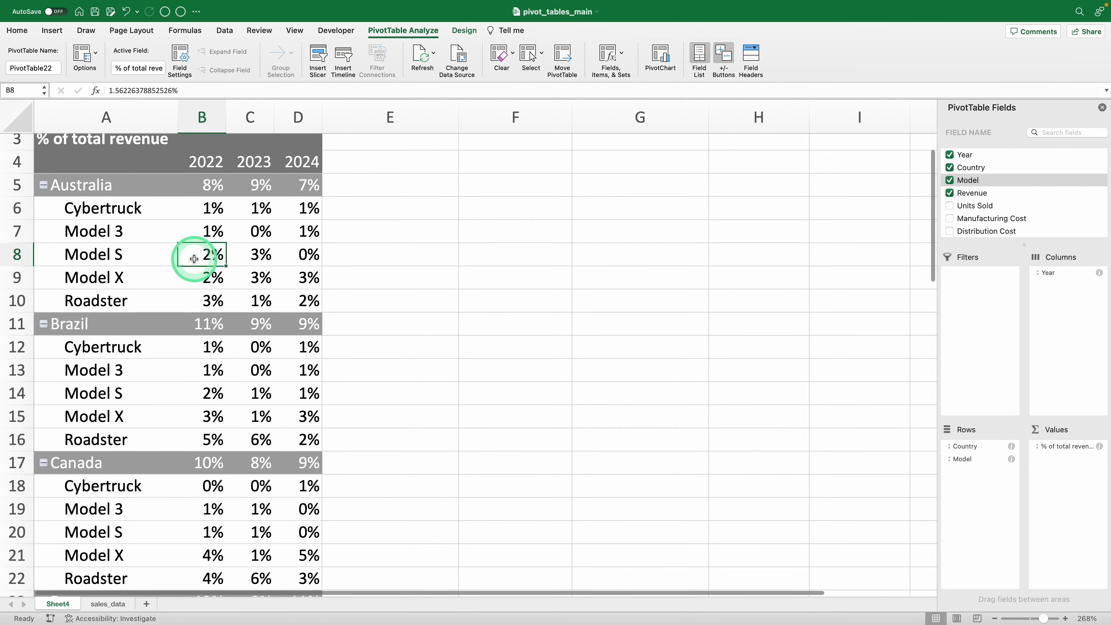
{"action": "right_click", "coordinate": [193, 258]}
{"action": "mouse_move", "coordinate": [254, 413]}
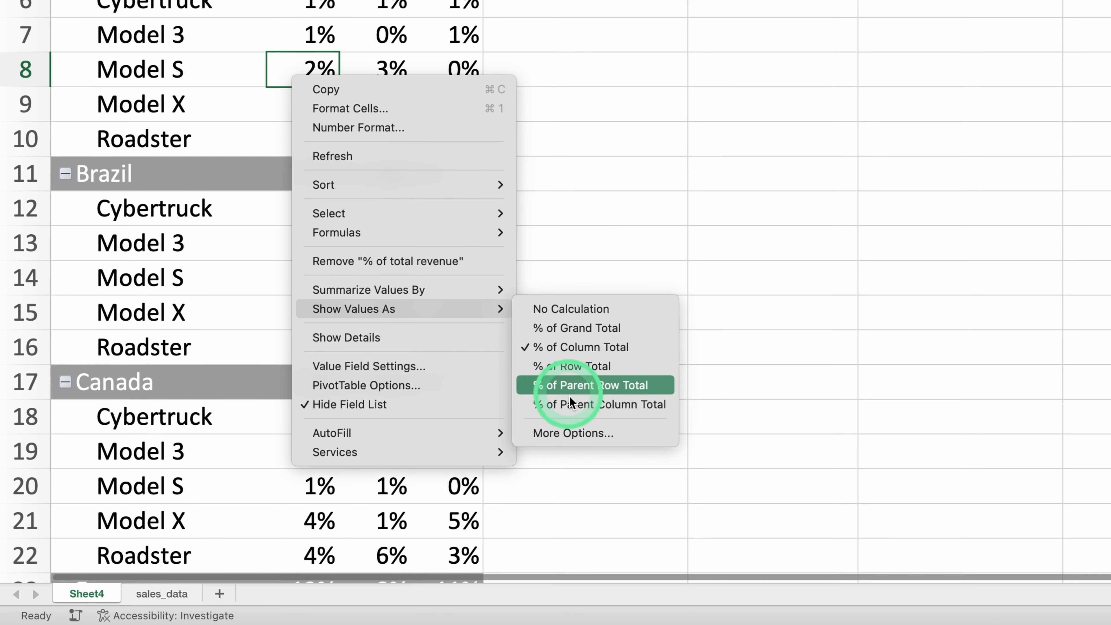
{"action": "left_click", "coordinate": [572, 432]}
{"action": "left_click", "coordinate": [556, 268]}
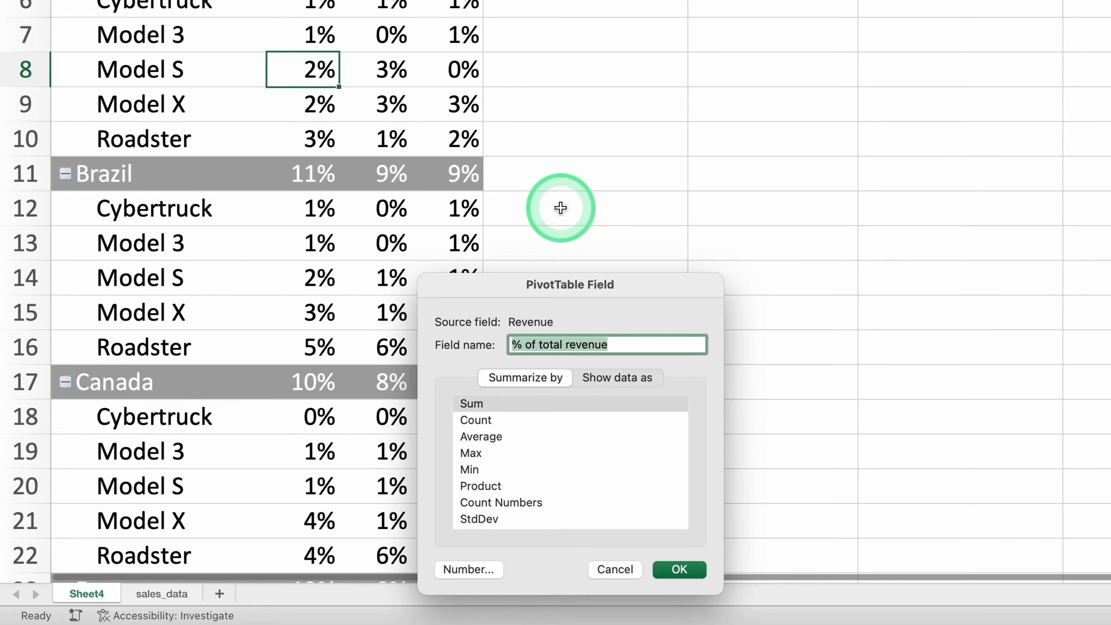
{"action": "left_click", "coordinate": [609, 377]}
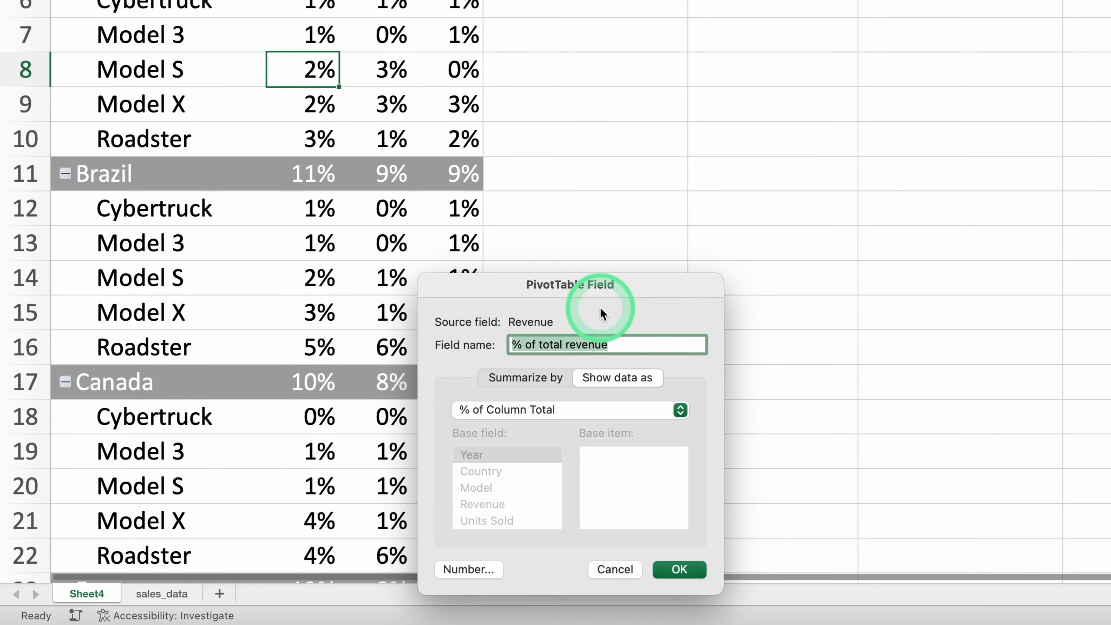
{"action": "left_click_drag", "start_coordinate": [598, 283], "coordinate": [608, 124]}
{"action": "left_click", "coordinate": [561, 249]}
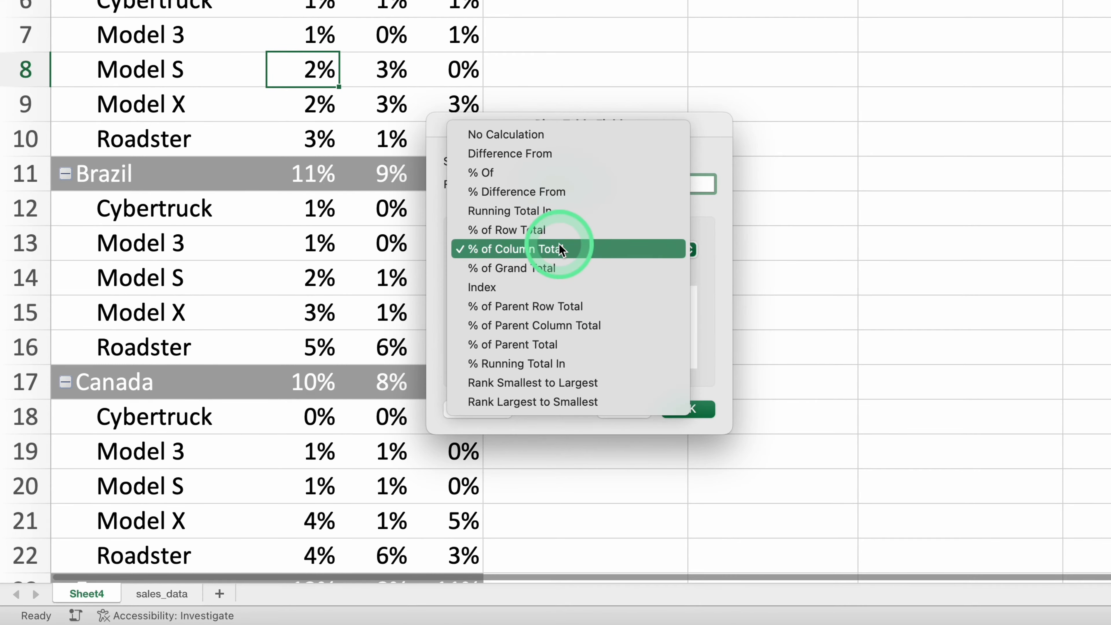
{"action": "left_click", "coordinate": [565, 344]}
{"action": "left_click", "coordinate": [526, 318]}
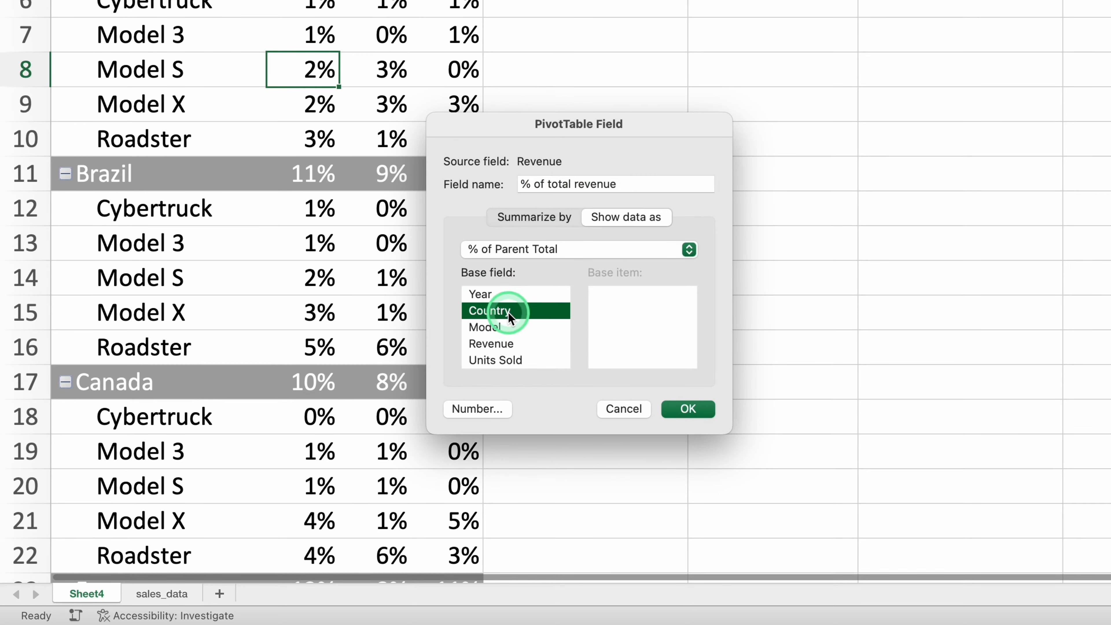
{"action": "left_click", "coordinate": [708, 409]}
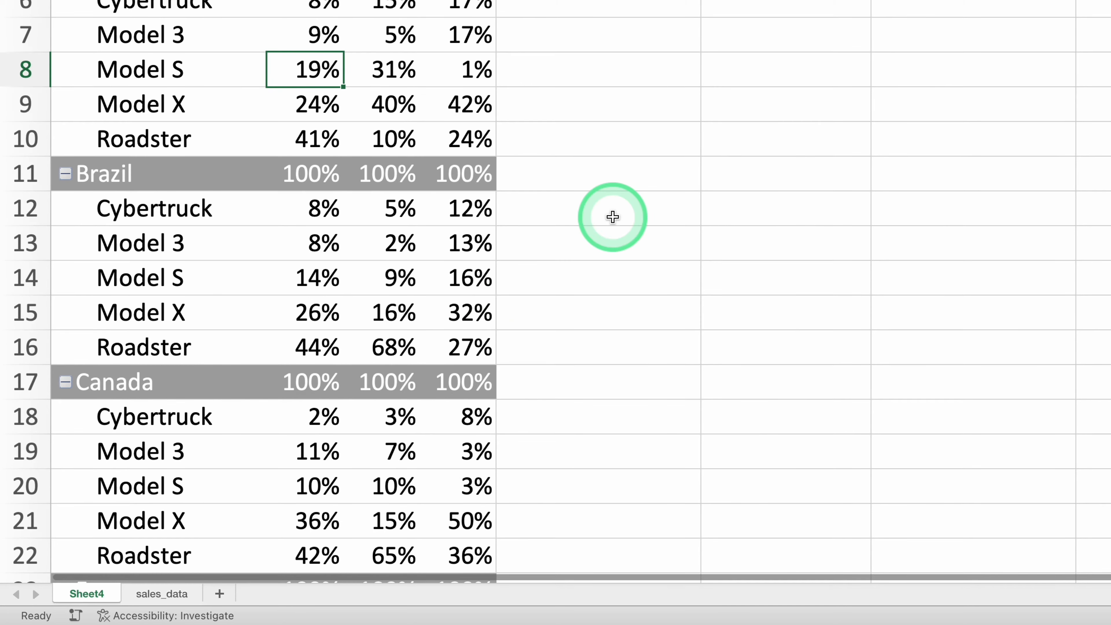
{"action": "scroll", "coordinate": [615, 218], "scroll_direction": "up", "scroll_amount": 1}
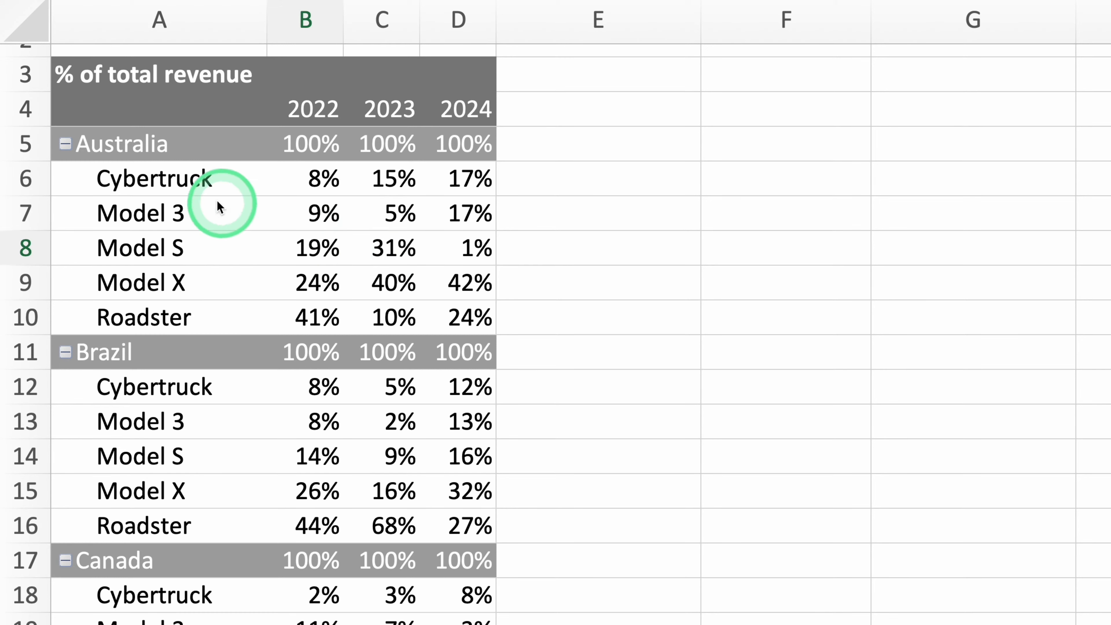
{"action": "left_click", "coordinate": [189, 177]}
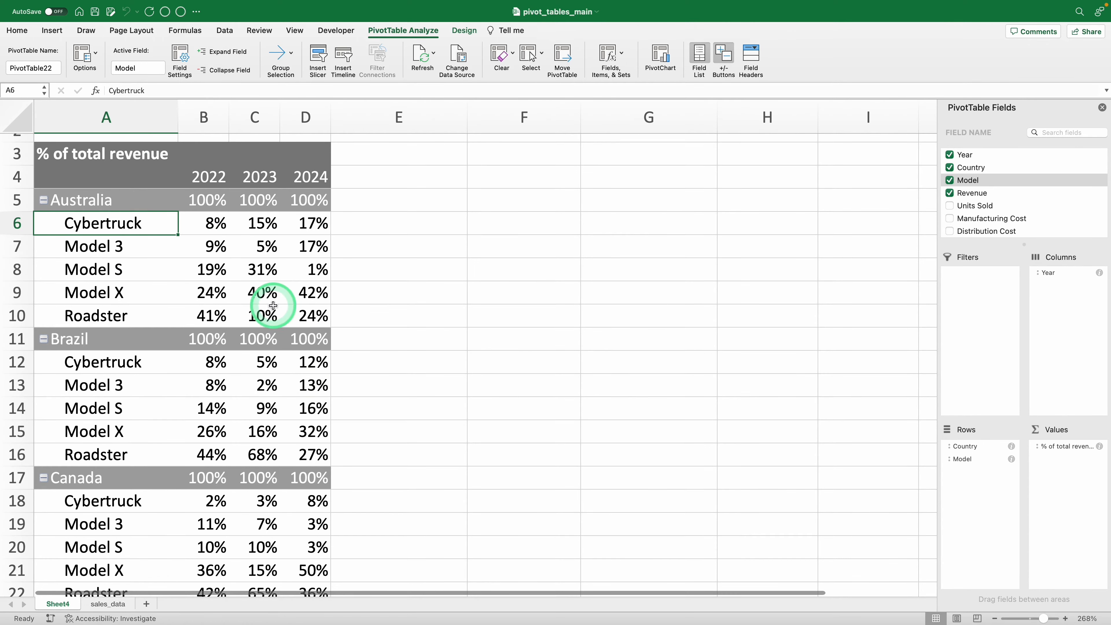
Step: Remove Year, Country and % of total revenue from the pivot table, and add Revenue back as a plain value by Model
{"action": "left_click", "coordinate": [950, 156]}
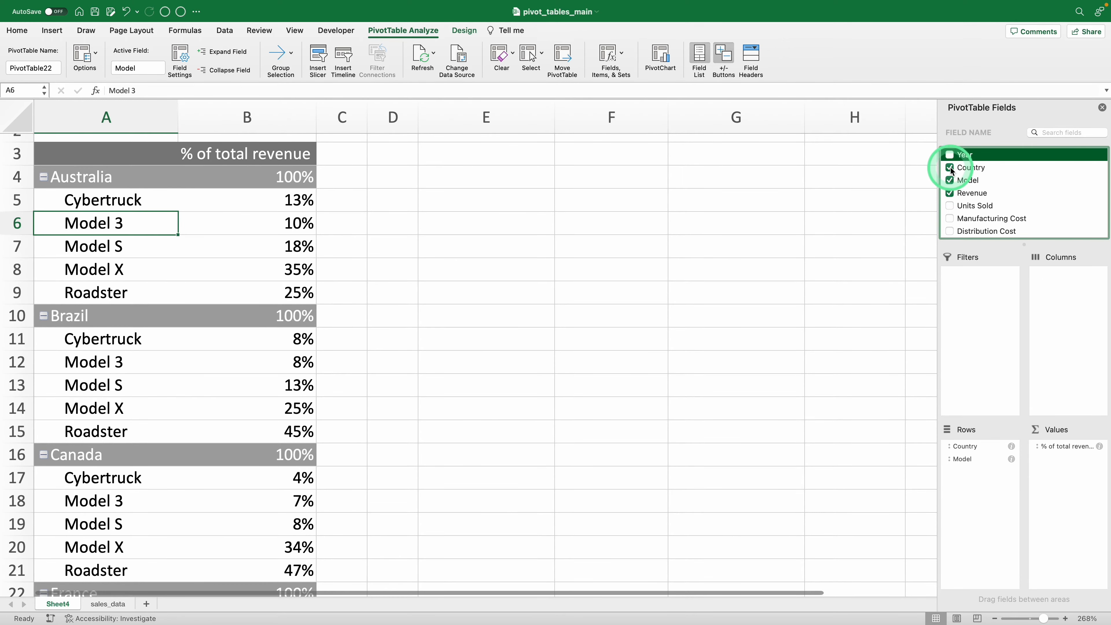
{"action": "left_click", "coordinate": [950, 167]}
{"action": "left_click", "coordinate": [951, 194]}
{"action": "scroll", "coordinate": [649, 279], "scroll_direction": "up", "scroll_amount": 2}
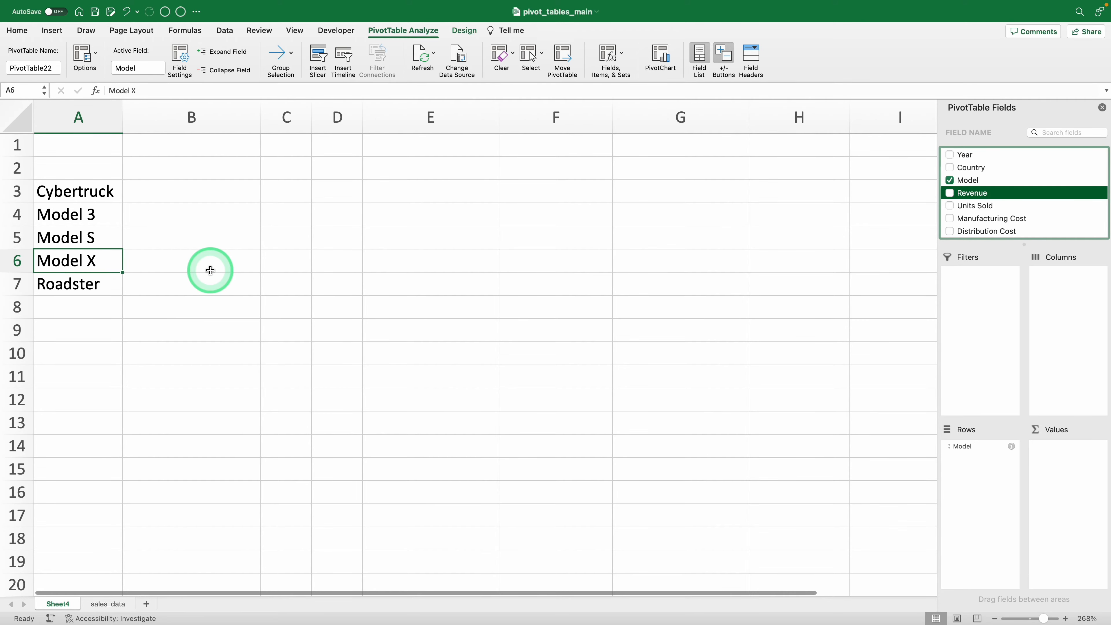
{"action": "scroll", "coordinate": [211, 270], "scroll_direction": "up", "scroll_amount": 2}
{"action": "scroll", "coordinate": [210, 270], "scroll_direction": "up", "scroll_amount": 3}
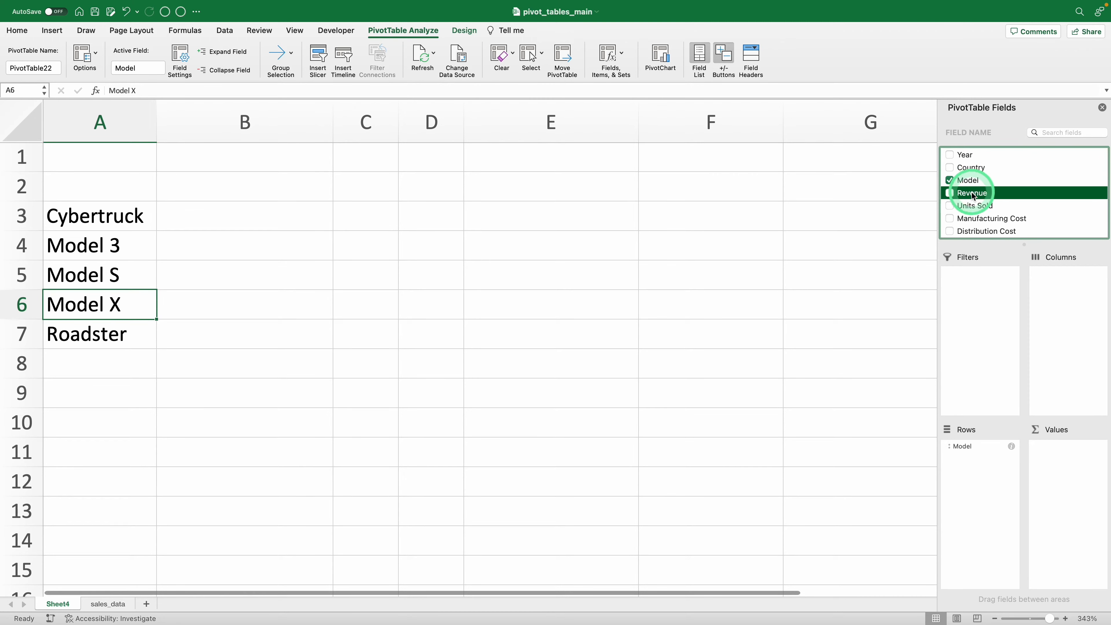
{"action": "left_click_drag", "start_coordinate": [973, 195], "coordinate": [1068, 468]}
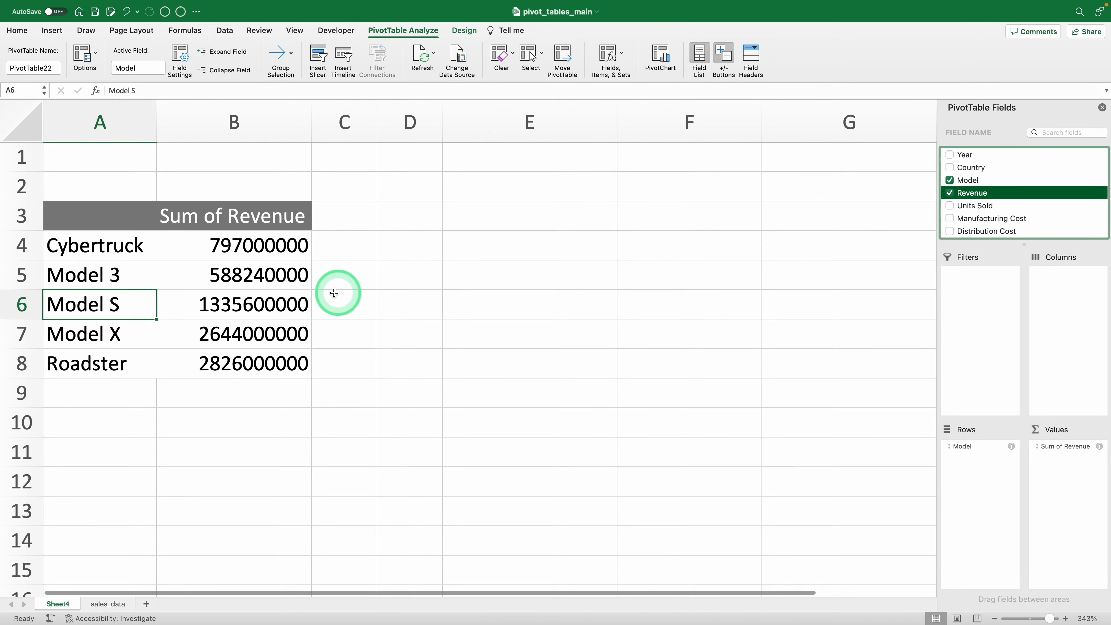
Step: Start a new calculated field for the pivot table and name it Total Cost
{"action": "left_click", "coordinate": [280, 269]}
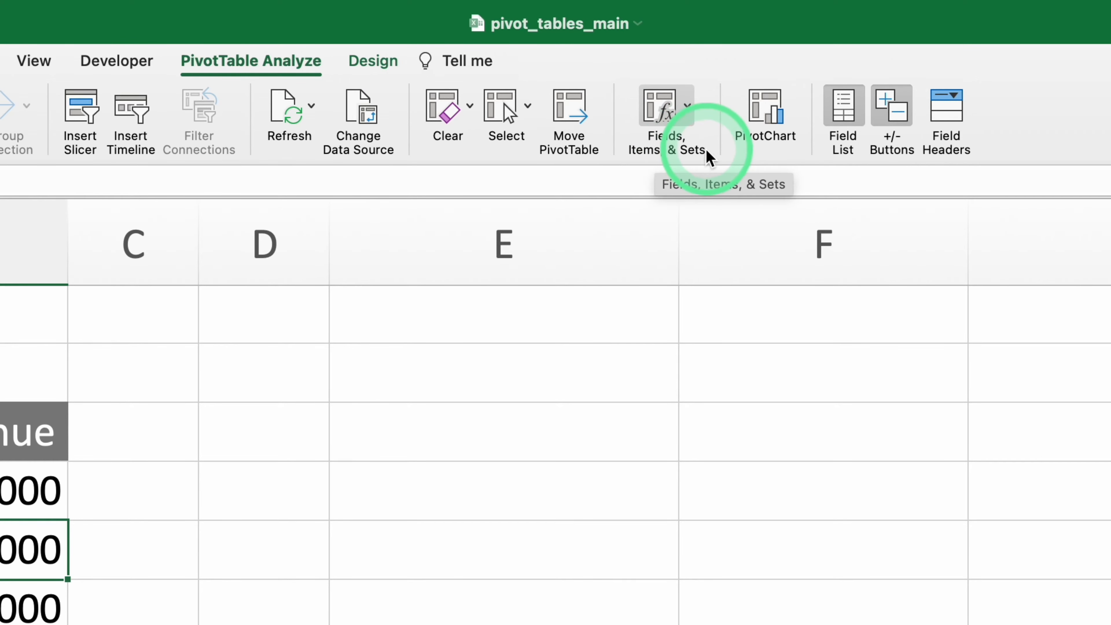
{"action": "left_click", "coordinate": [688, 106]}
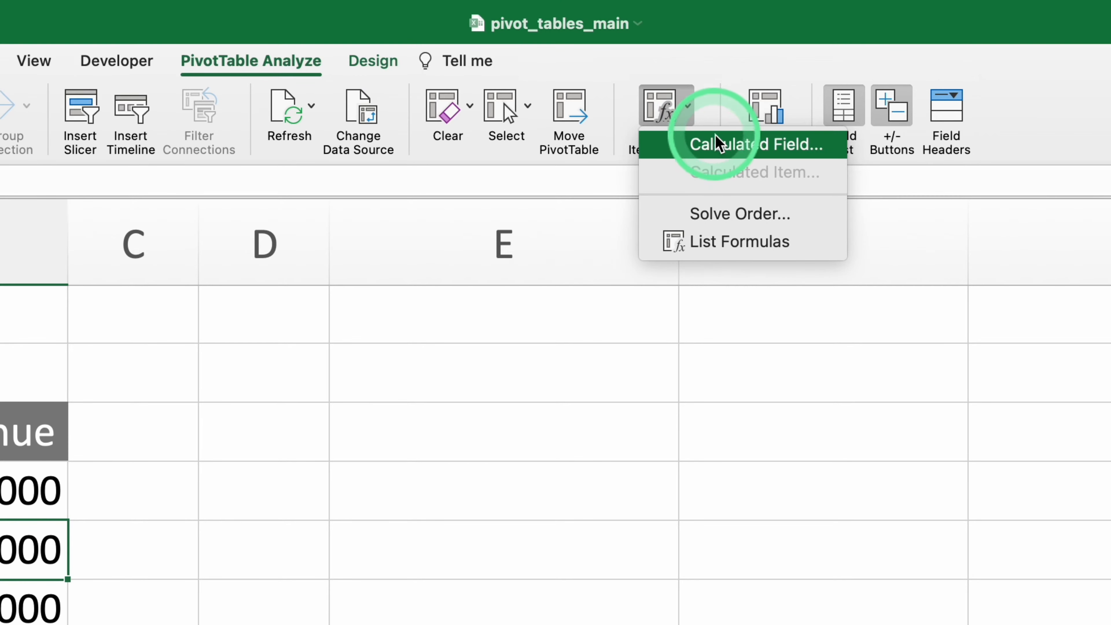
{"action": "left_click", "coordinate": [719, 147]}
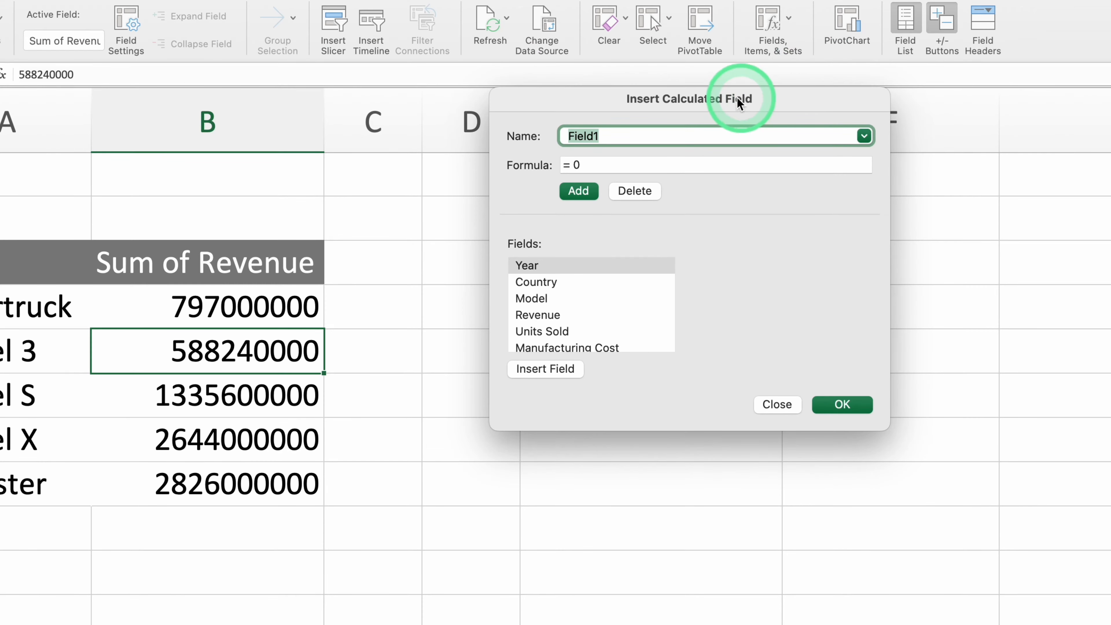
{"action": "left_click_drag", "start_coordinate": [737, 97], "coordinate": [616, 184]}
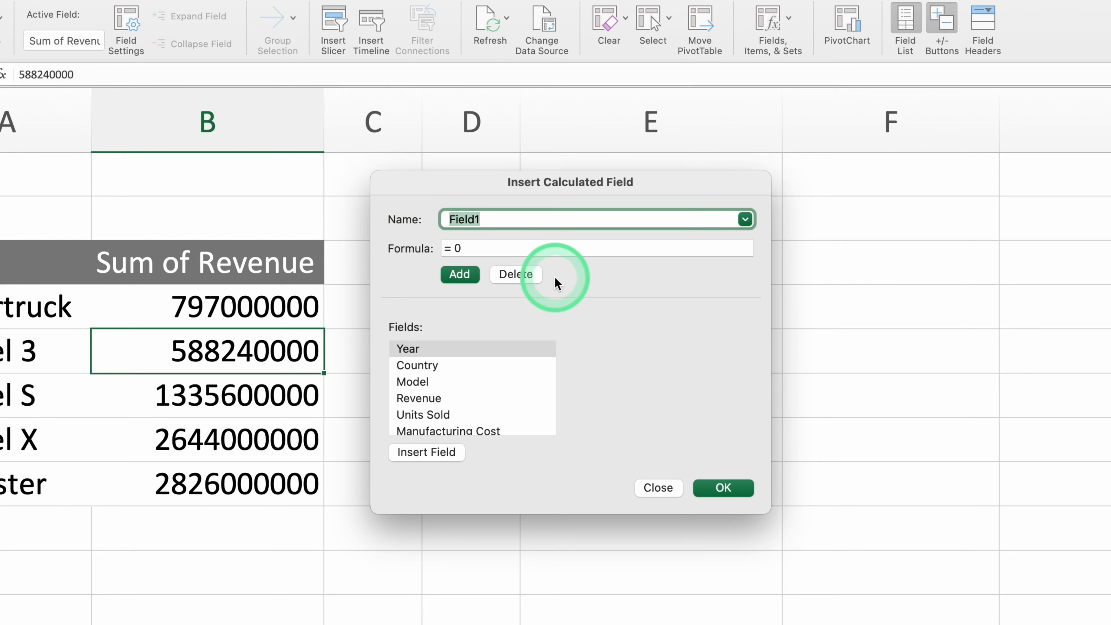
{"action": "key", "text": "BackSpace"}
{"action": "type", "text": "Total Cost"}
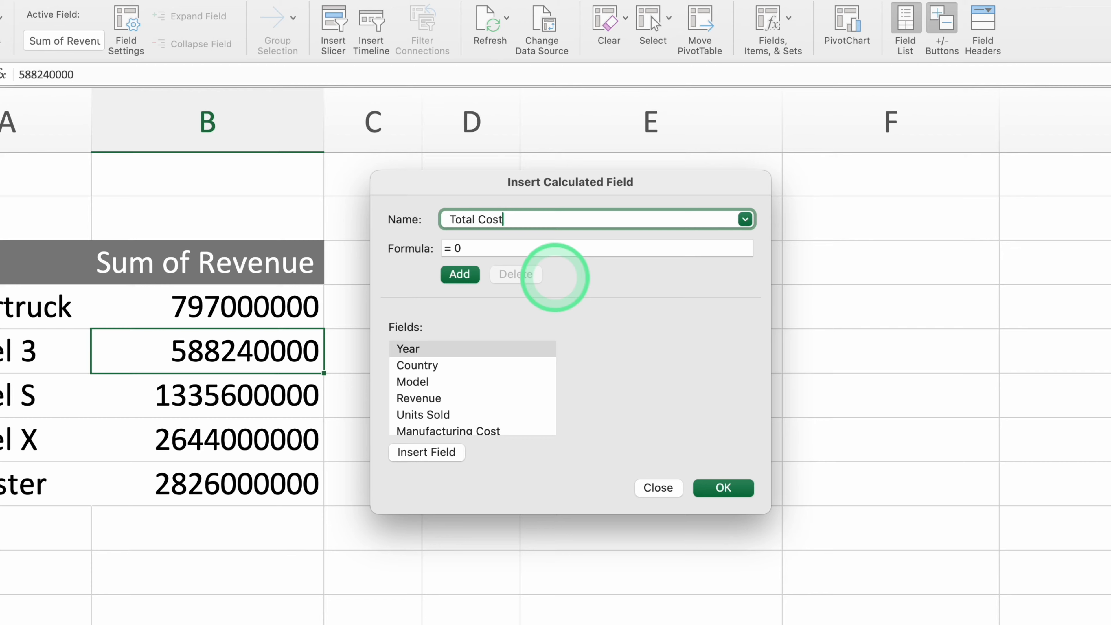
Step: Define the Total Cost formula as Manufacturing Cost + Distribution Cost and insert the calculated field into the pivot table
{"action": "left_click", "coordinate": [508, 248]}
{"action": "key", "text": "BackSpace"}
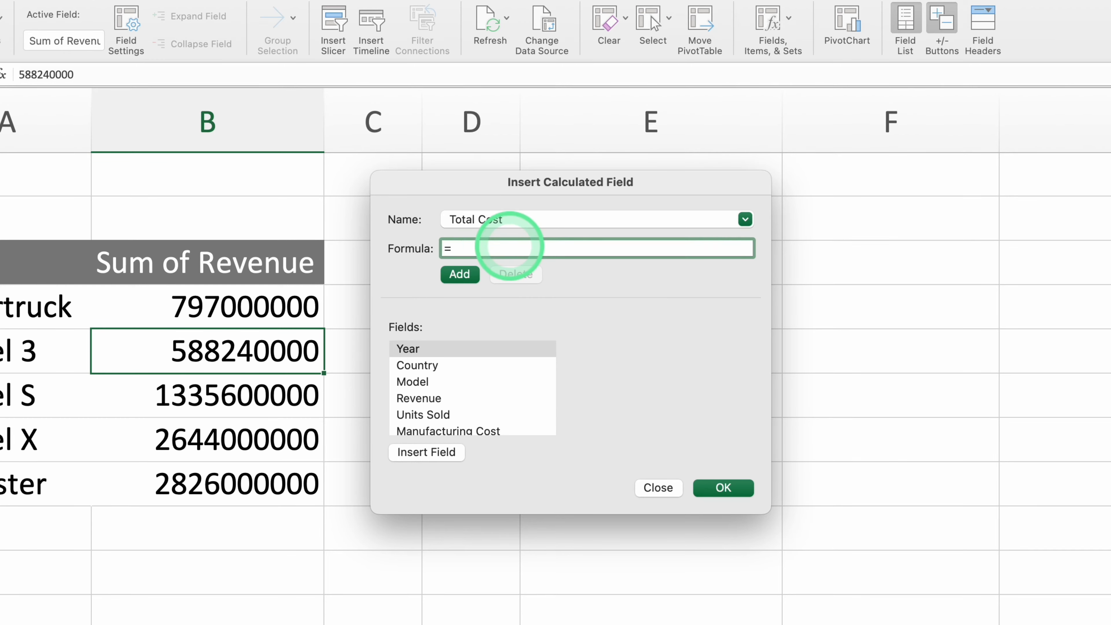
{"action": "scroll", "coordinate": [453, 423], "scroll_direction": "down", "scroll_amount": 2}
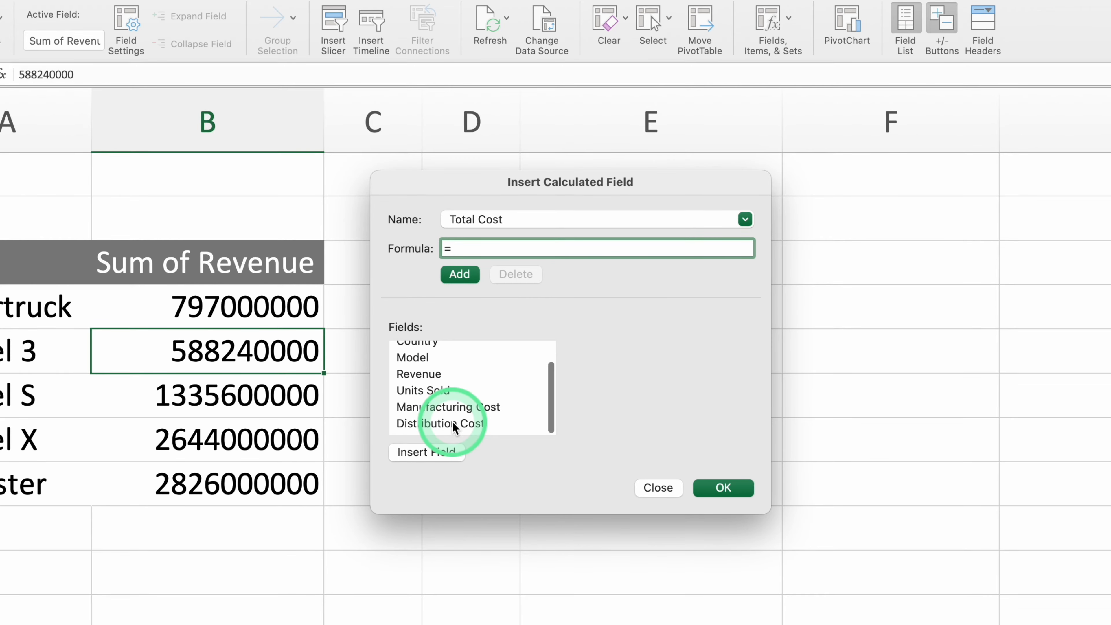
{"action": "scroll", "coordinate": [452, 421], "scroll_direction": "up", "scroll_amount": 3}
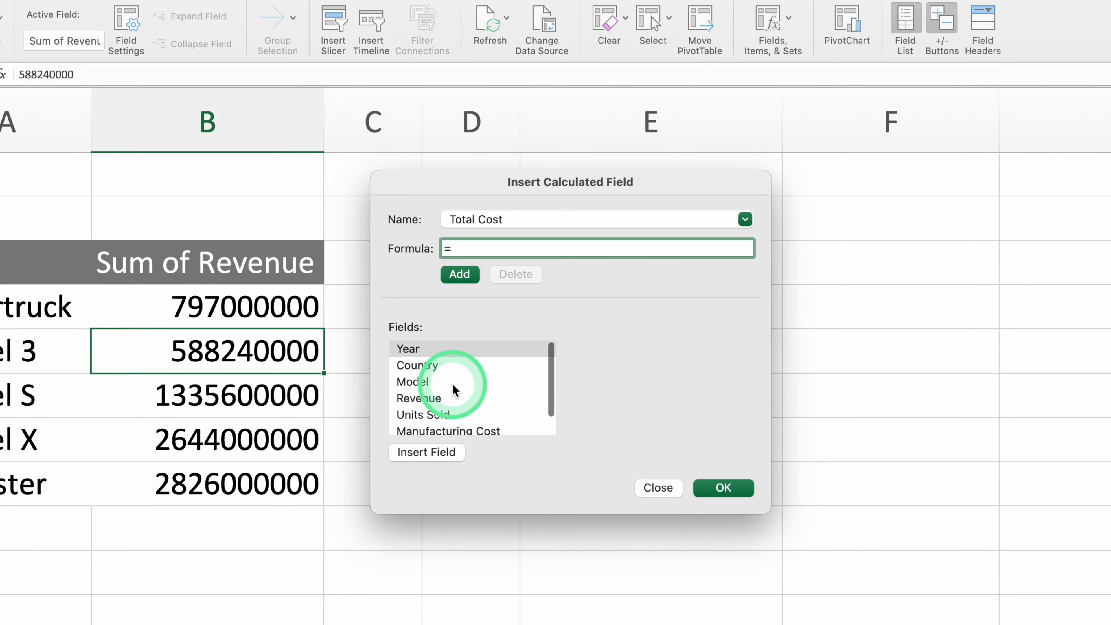
{"action": "scroll", "coordinate": [453, 381], "scroll_direction": "down", "scroll_amount": 1}
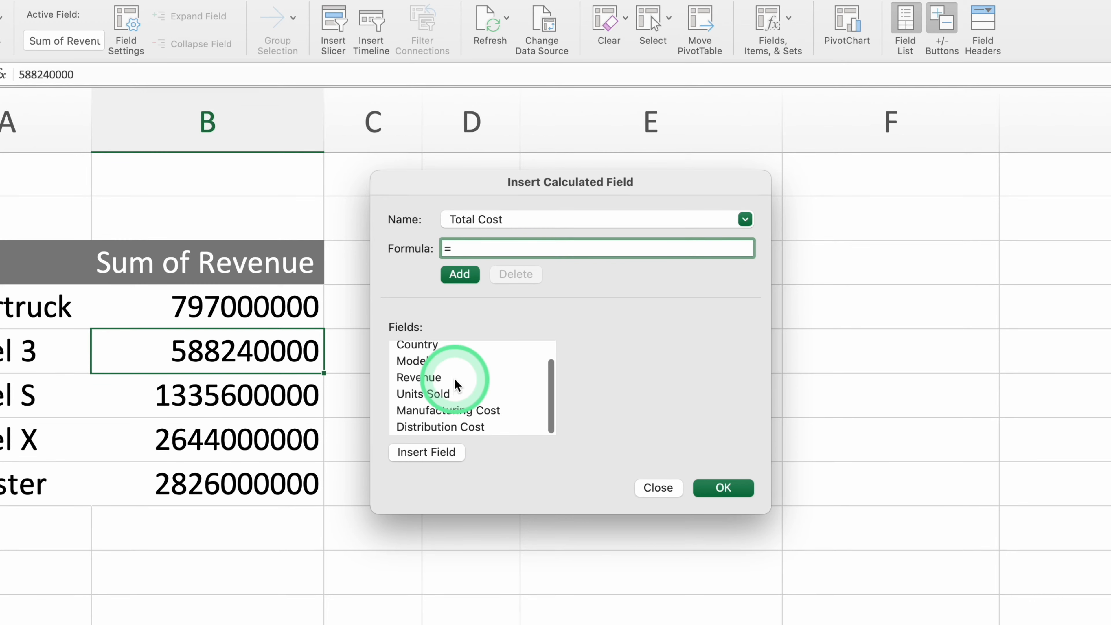
{"action": "left_click", "coordinate": [448, 410]}
{"action": "left_click", "coordinate": [431, 455]}
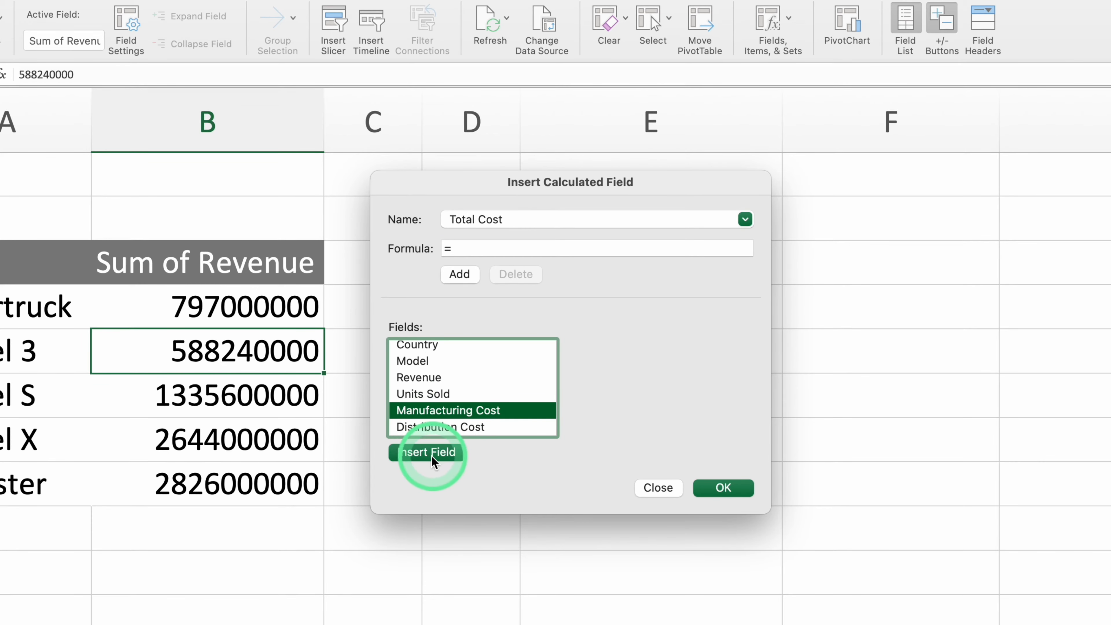
{"action": "left_click", "coordinate": [469, 412]}
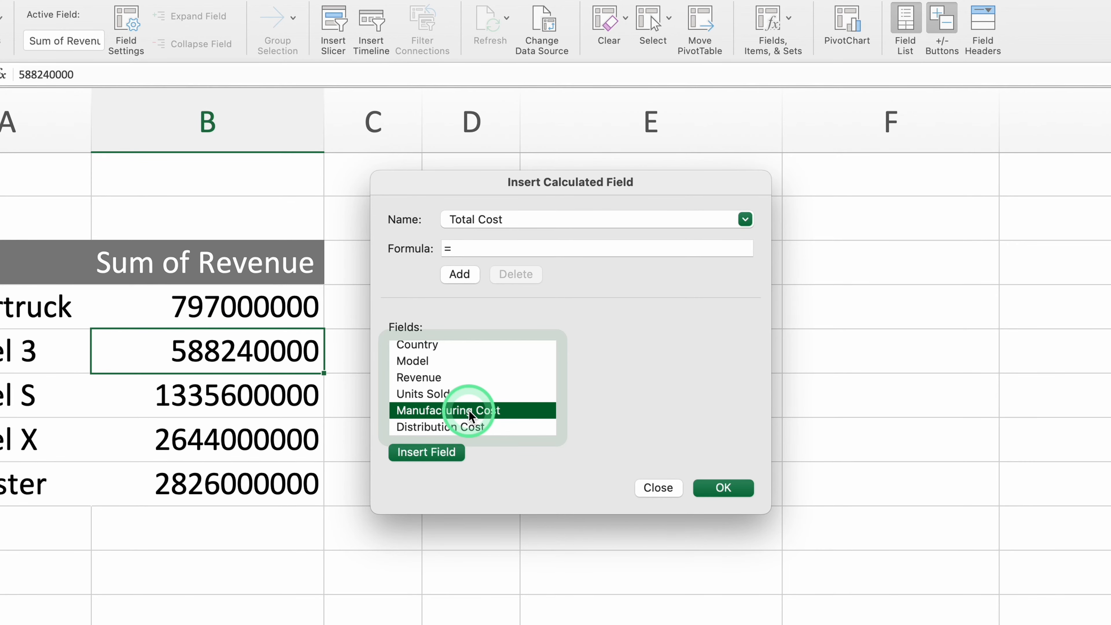
{"action": "double_click", "coordinate": [469, 410]}
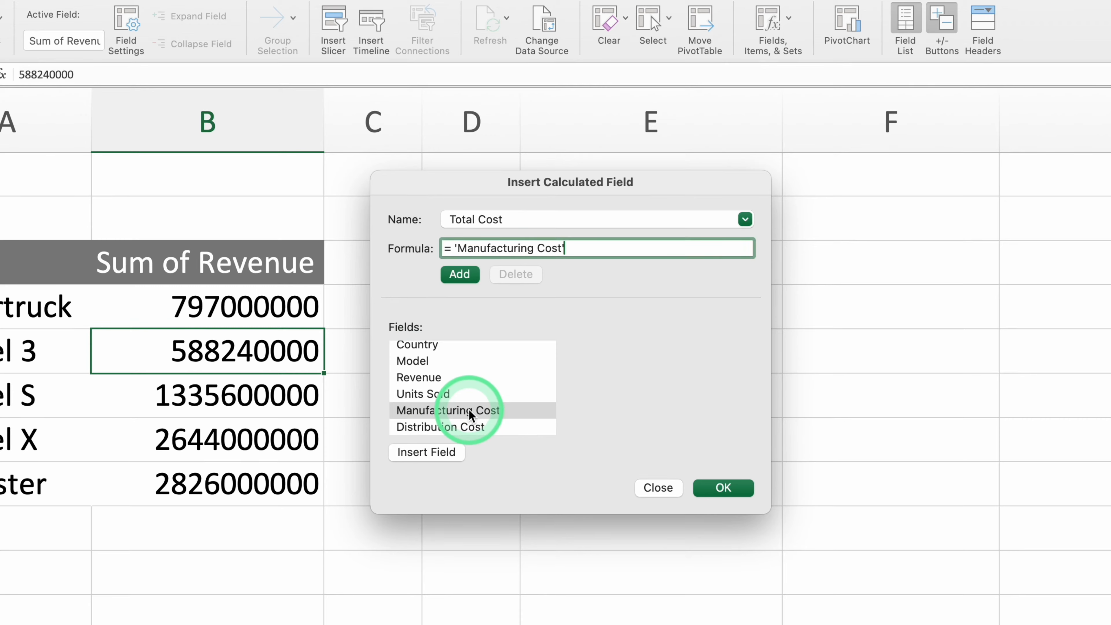
{"action": "double_click", "coordinate": [473, 426]}
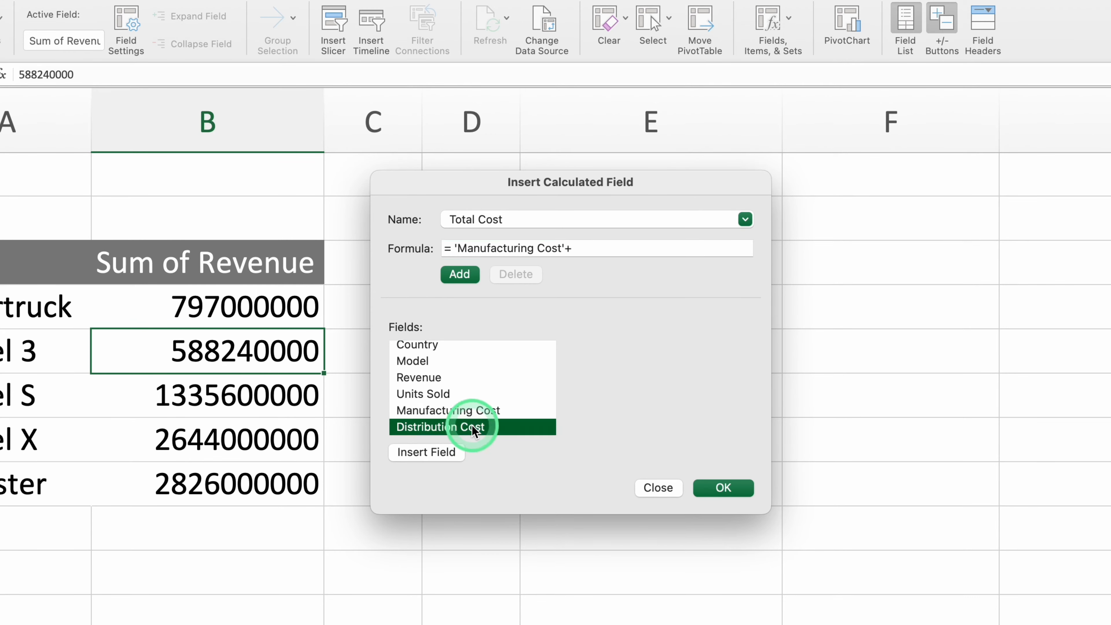
{"action": "left_click", "coordinate": [724, 488]}
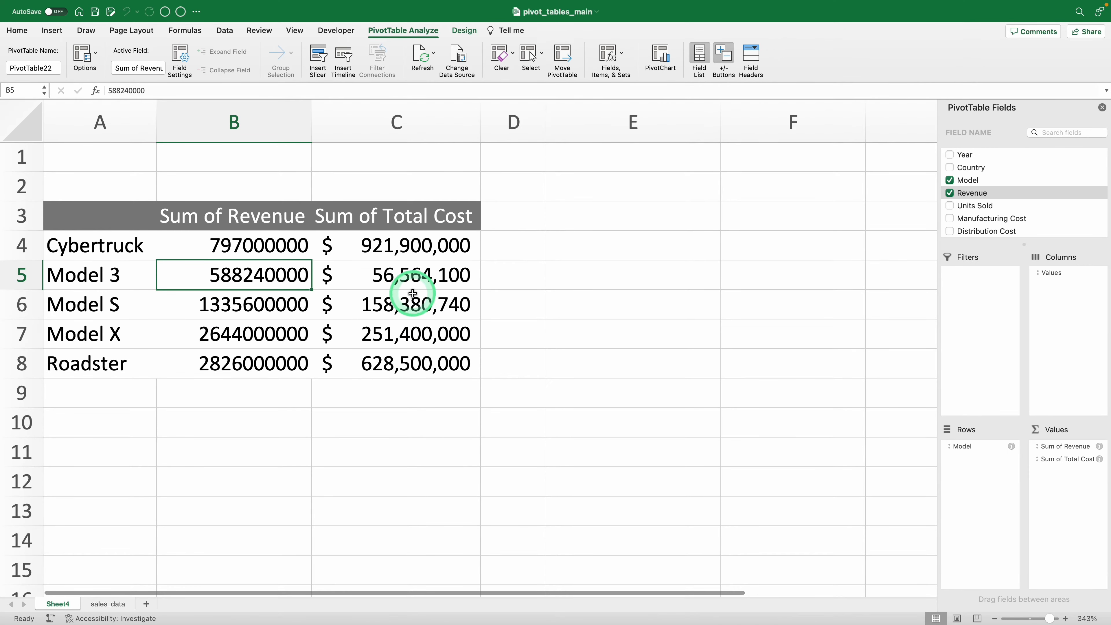
Step: Format the Sum of Revenue values in the pivot table as Currency with the $ symbol and 0 decimal places
{"action": "left_click", "coordinate": [400, 217]}
{"action": "left_click", "coordinate": [290, 248]}
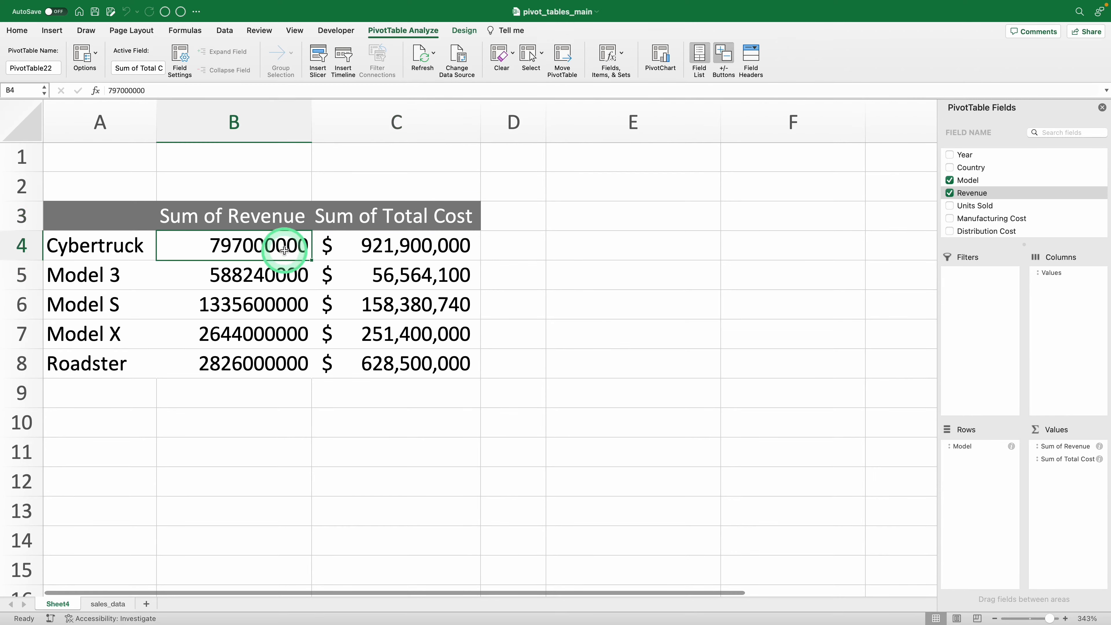
{"action": "right_click", "coordinate": [290, 250]}
{"action": "left_click", "coordinate": [318, 281]}
{"action": "left_click", "coordinate": [179, 192]}
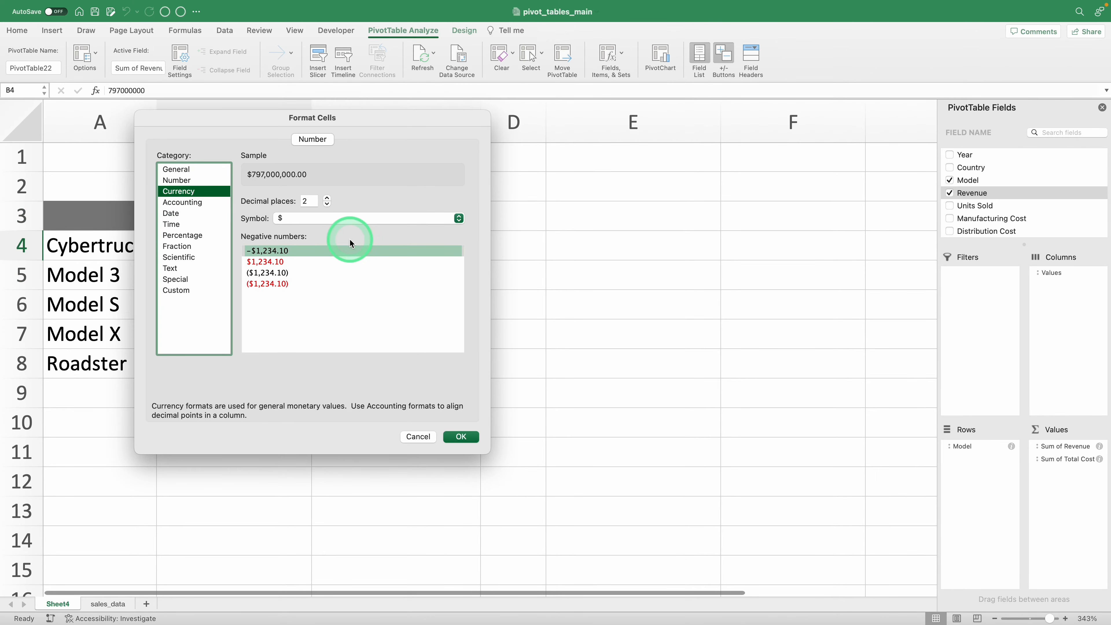
{"action": "left_click", "coordinate": [322, 202]}
{"action": "left_click", "coordinate": [322, 202]}
{"action": "left_click", "coordinate": [461, 436]}
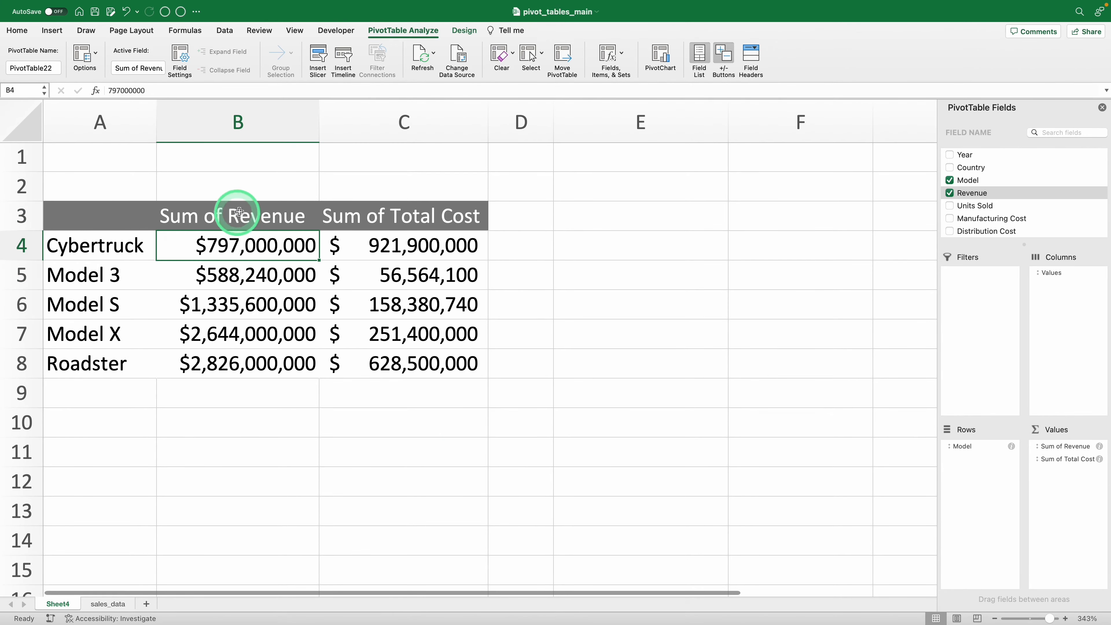
Step: Rename the Sum of Total Cost header to Total Cost and the Sum of Revenue header to Revenue
{"action": "left_click", "coordinate": [378, 216]}
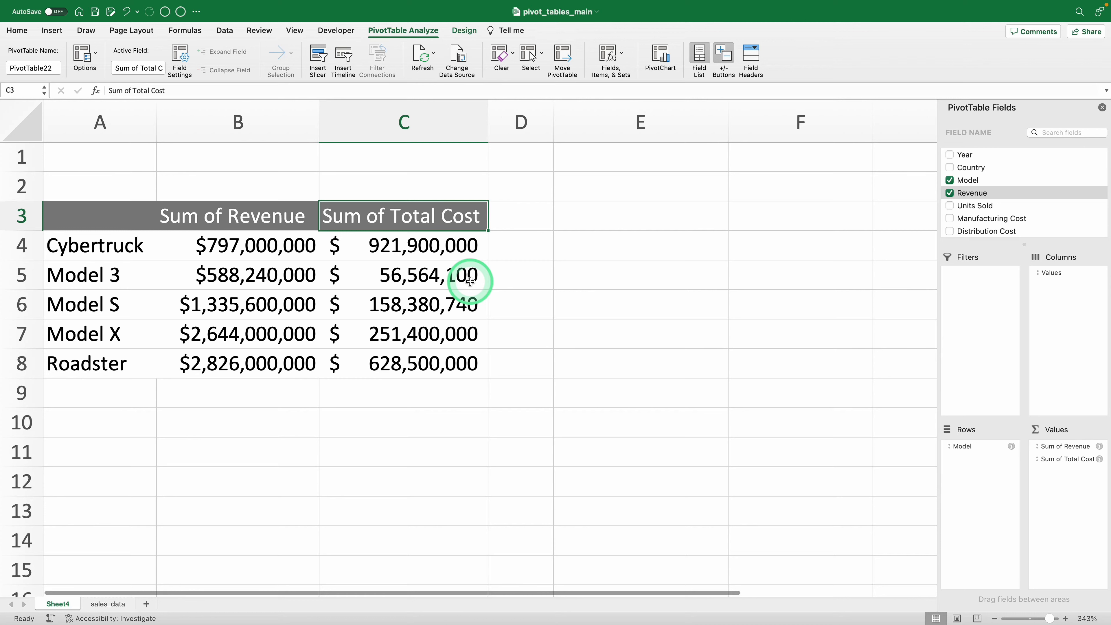
{"action": "type", "text": "Tot"}
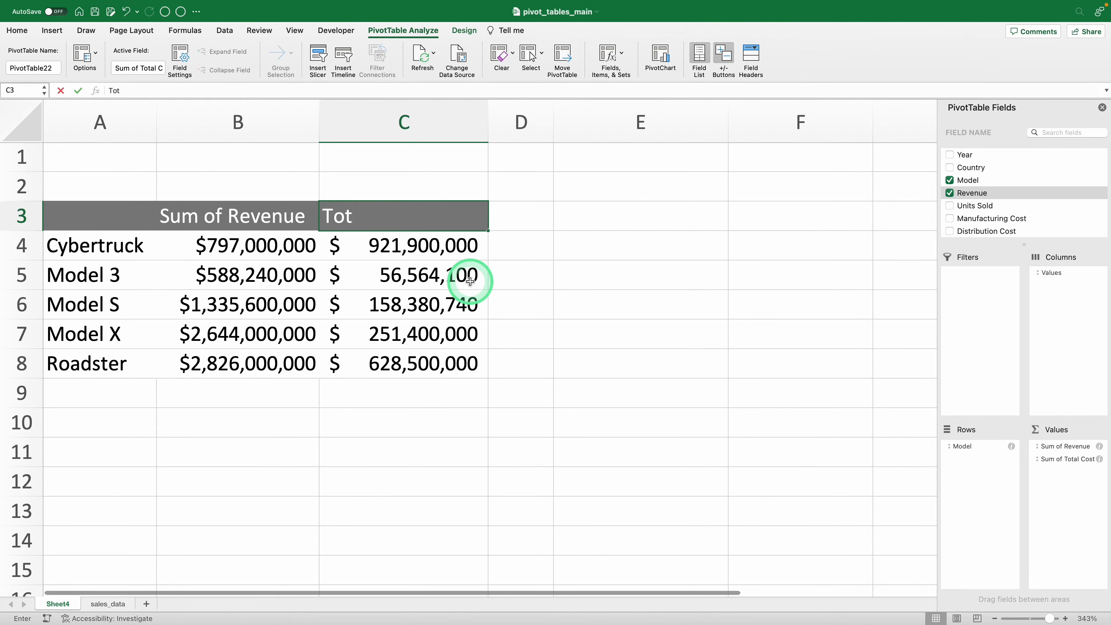
{"action": "type", "text": "al Cost"}
{"action": "key", "text": "Return"}
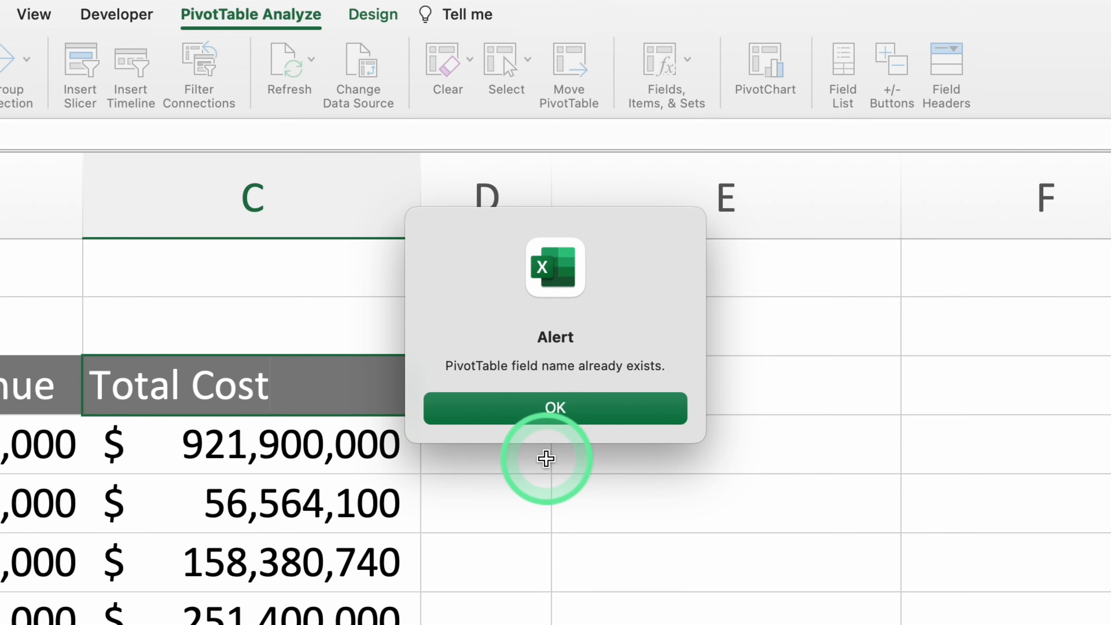
{"action": "left_click", "coordinate": [542, 413]}
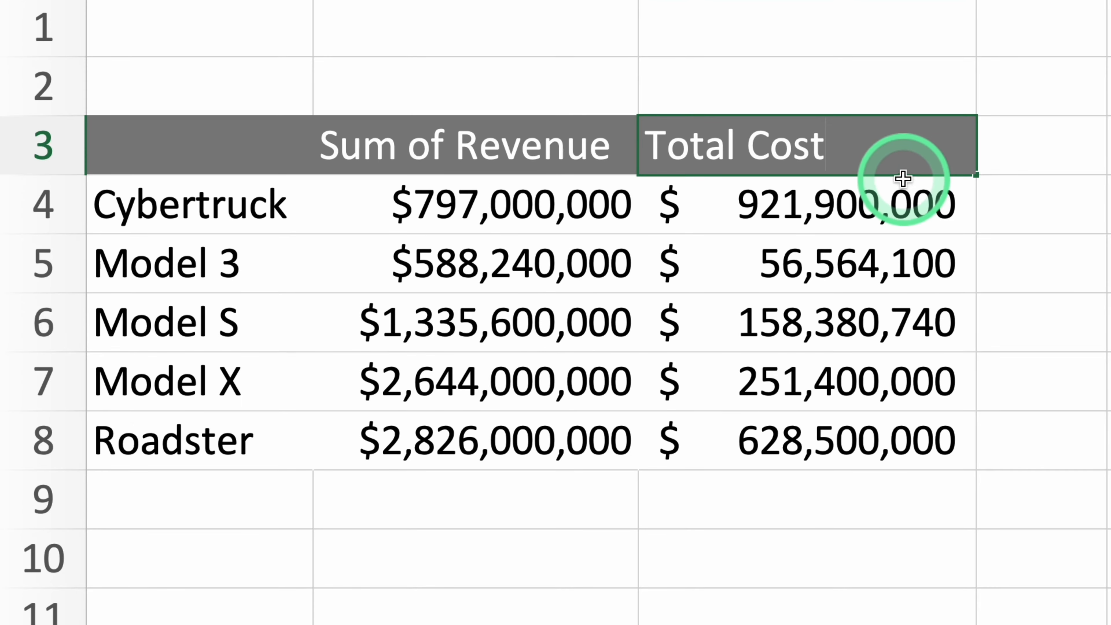
{"action": "left_click_drag", "start_coordinate": [902, 177], "coordinate": [563, 142]}
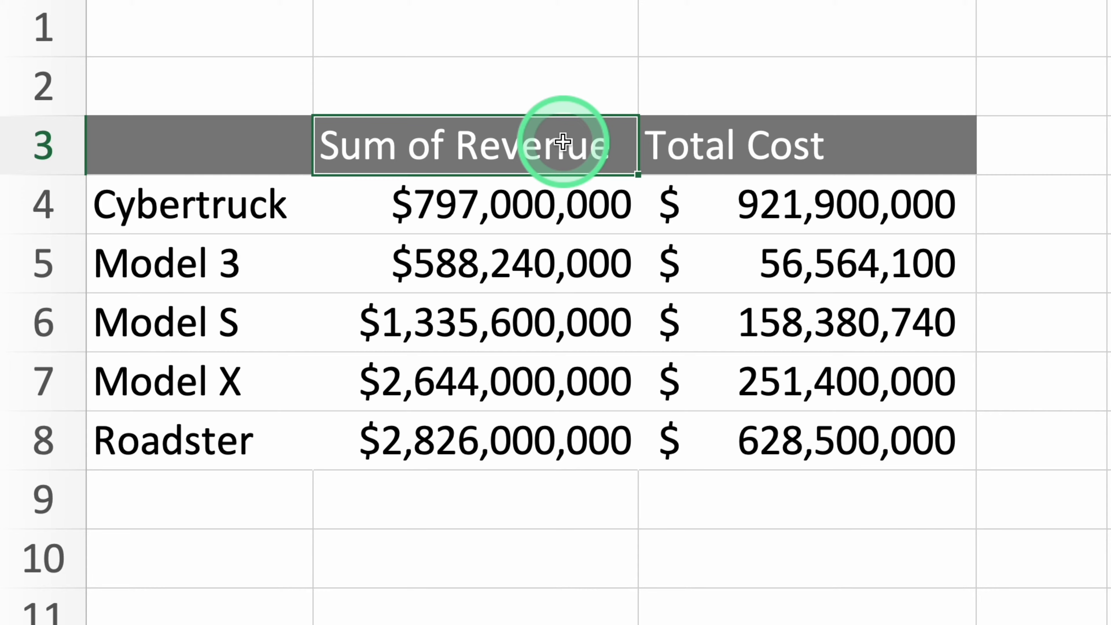
{"action": "type", "text": "Revenue"}
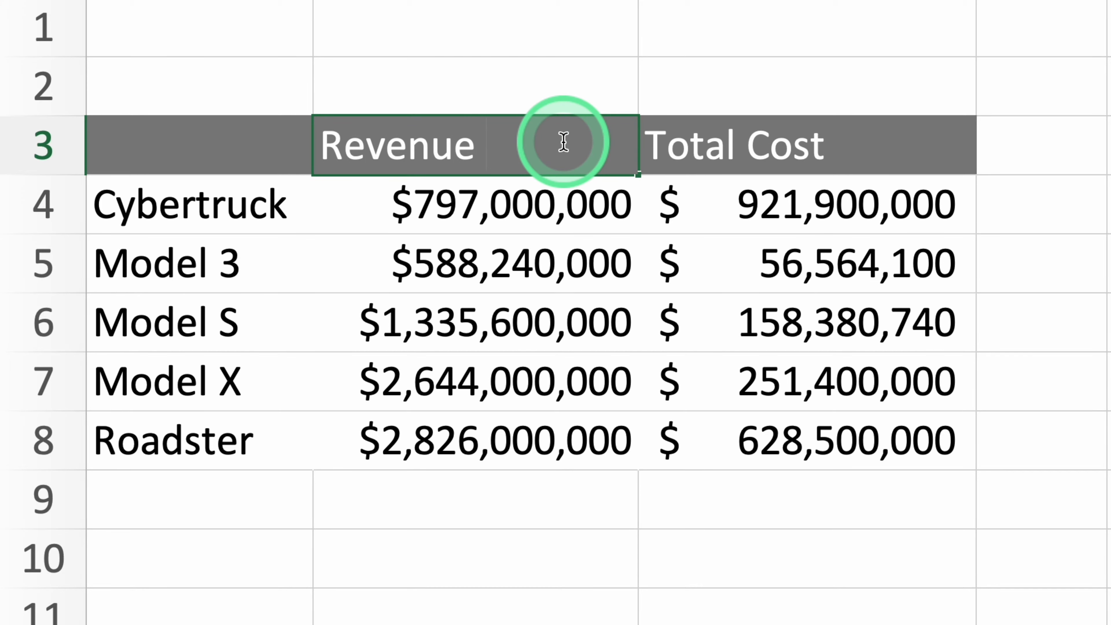
{"action": "key", "text": "Return"}
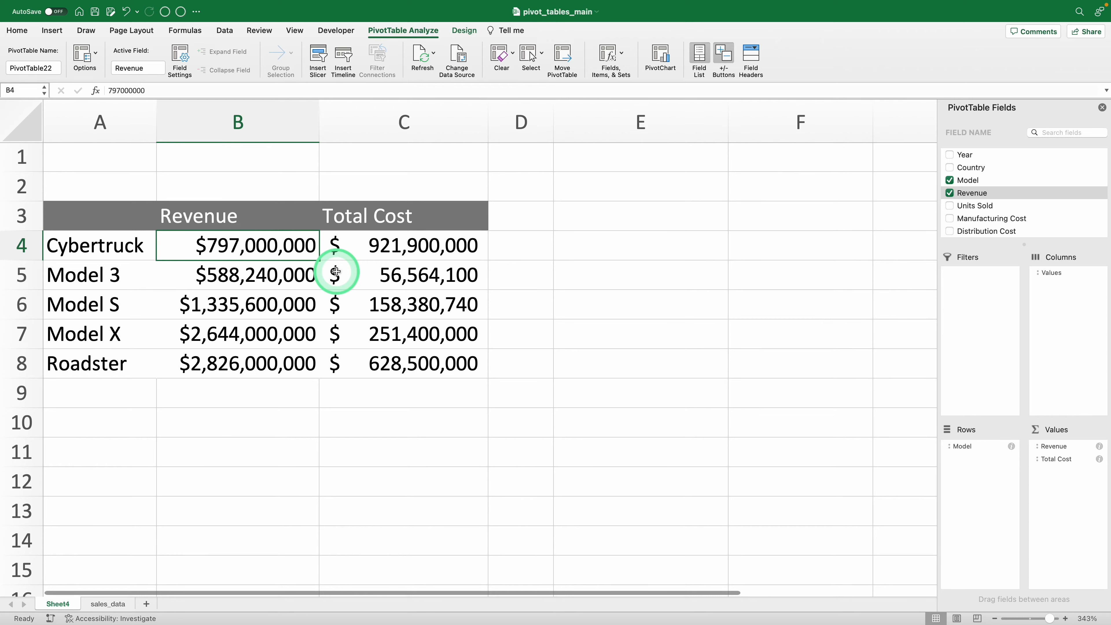
Step: Start another calculated field for the pivot table and name it Profit Margin
{"action": "left_click", "coordinate": [624, 54]}
{"action": "left_click", "coordinate": [632, 72]}
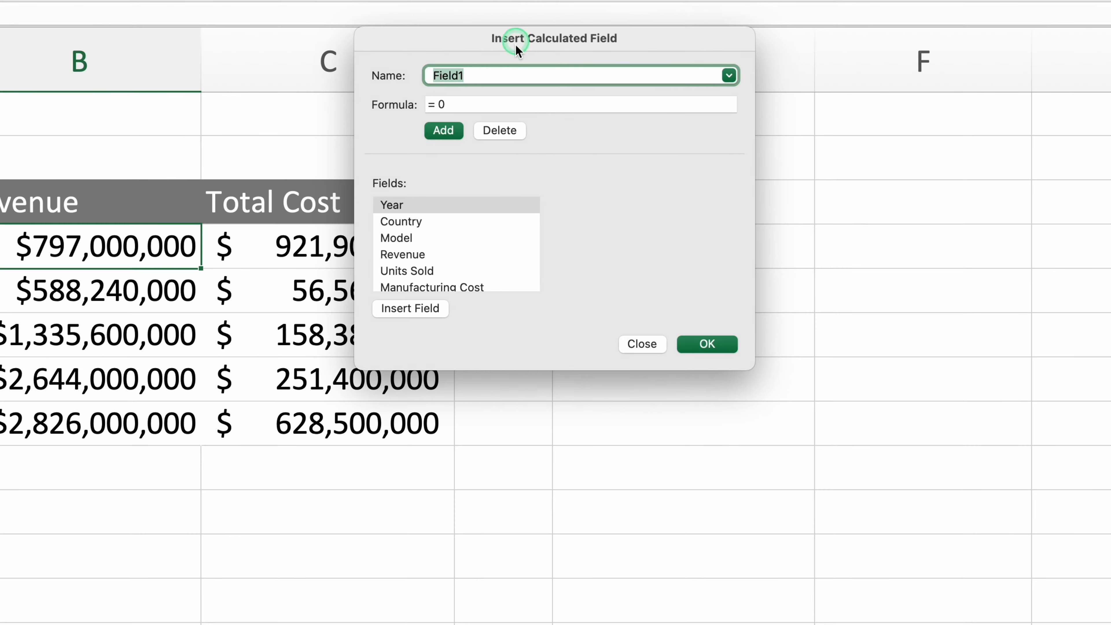
{"action": "left_click_drag", "start_coordinate": [529, 111], "coordinate": [520, 156]}
{"action": "type", "text": "Profit Margin"}
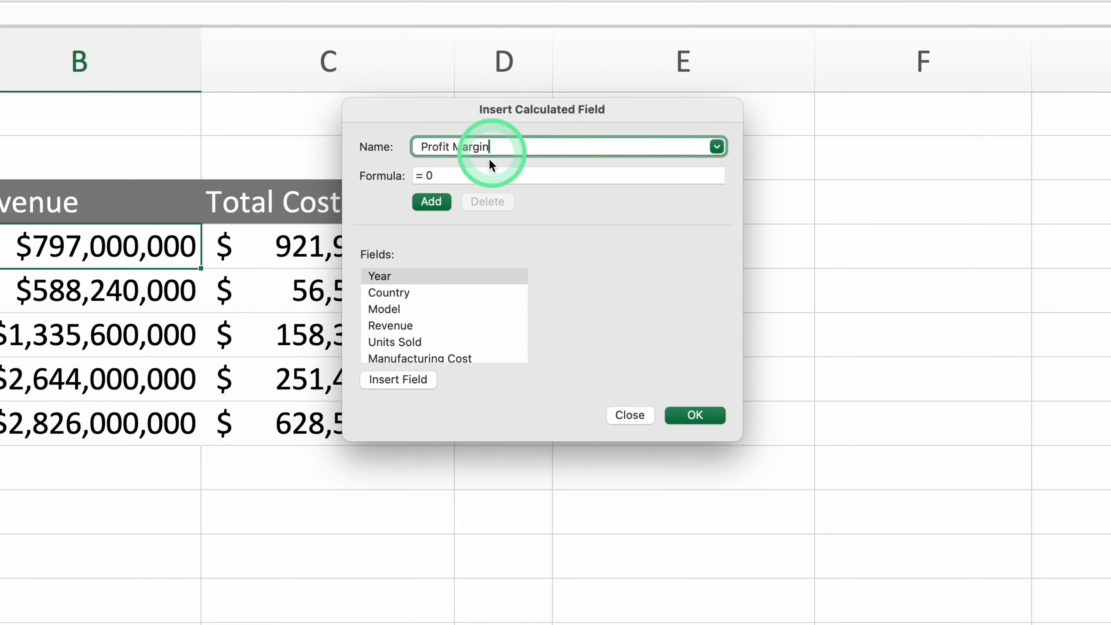
Step: Define the Profit Margin formula as (Revenue - 'Total Cost') / Revenue and insert the calculated field into the pivot table
{"action": "left_click", "coordinate": [464, 177]}
{"action": "key", "text": "BackSpace"}
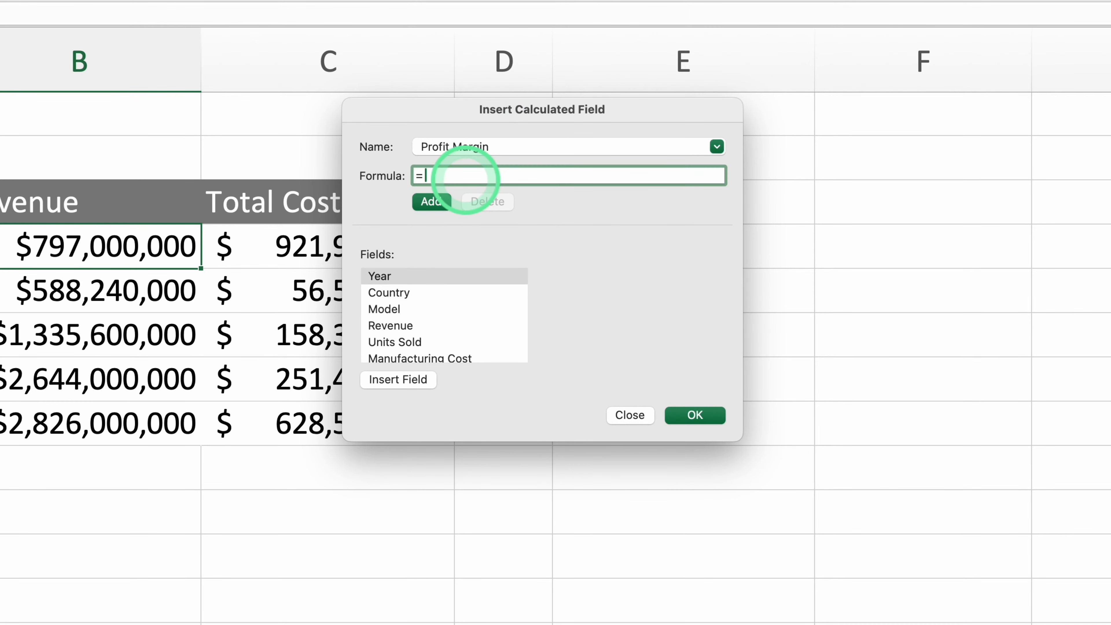
{"action": "left_click", "coordinate": [422, 325]}
{"action": "left_click", "coordinate": [398, 379]}
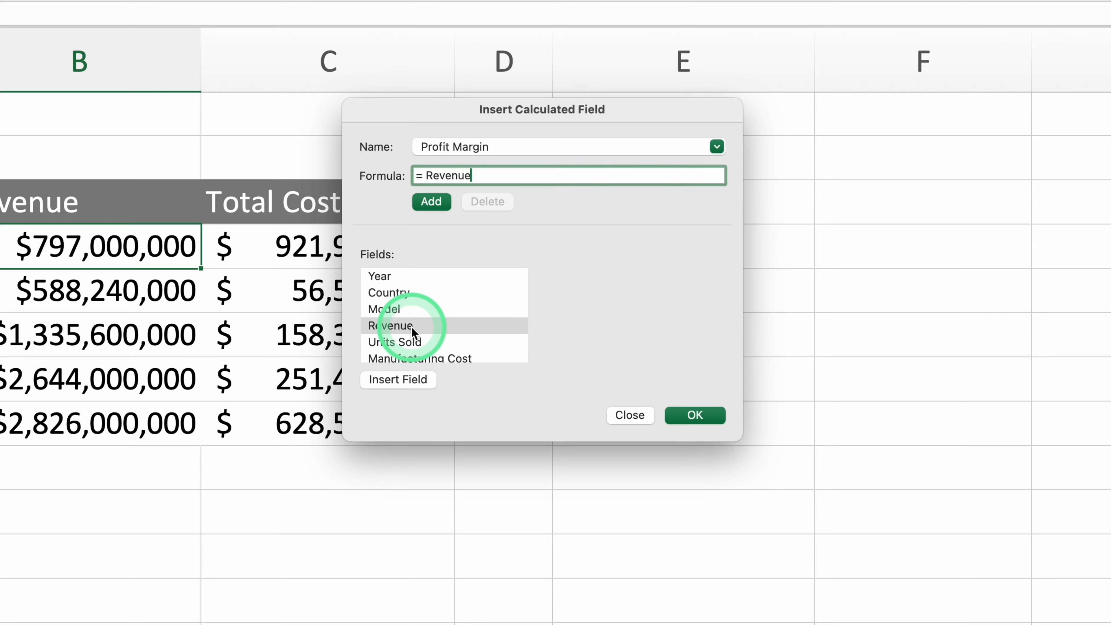
{"action": "type", "text": "-"}
{"action": "scroll", "coordinate": [414, 344], "scroll_direction": "down", "scroll_amount": 3}
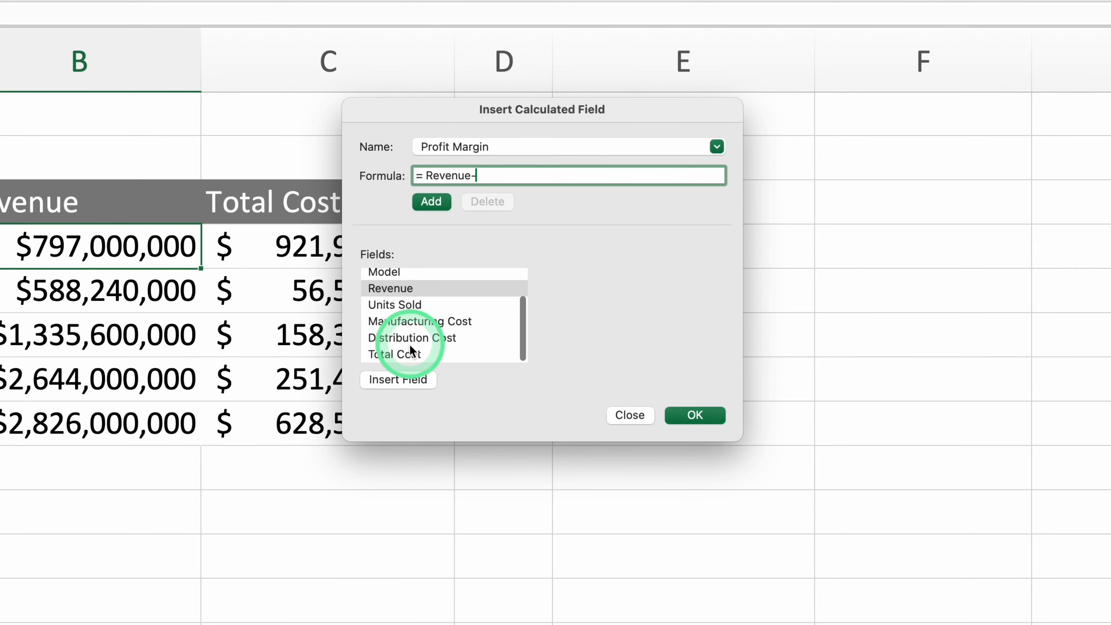
{"action": "double_click", "coordinate": [406, 353]}
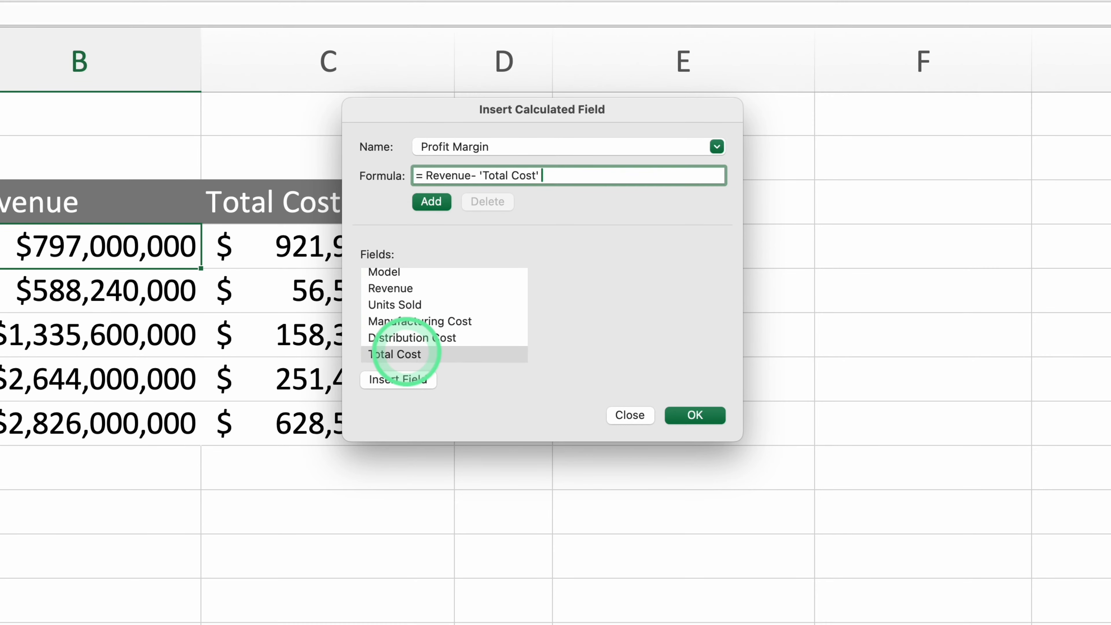
{"action": "type", "text": "/"}
{"action": "double_click", "coordinate": [391, 288]}
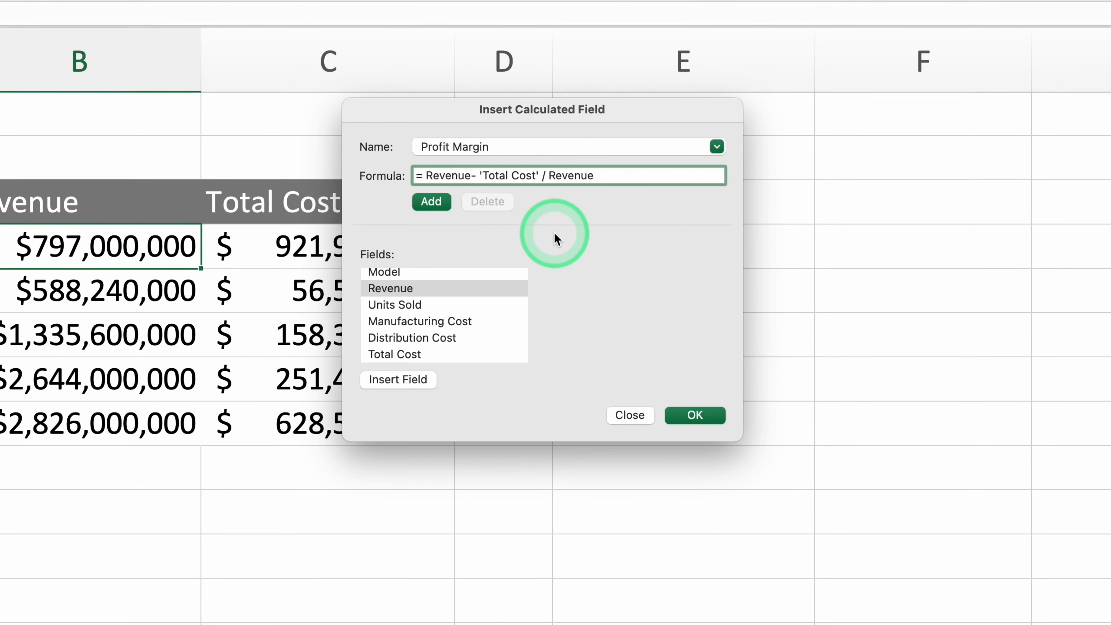
{"action": "type", "text": "("}
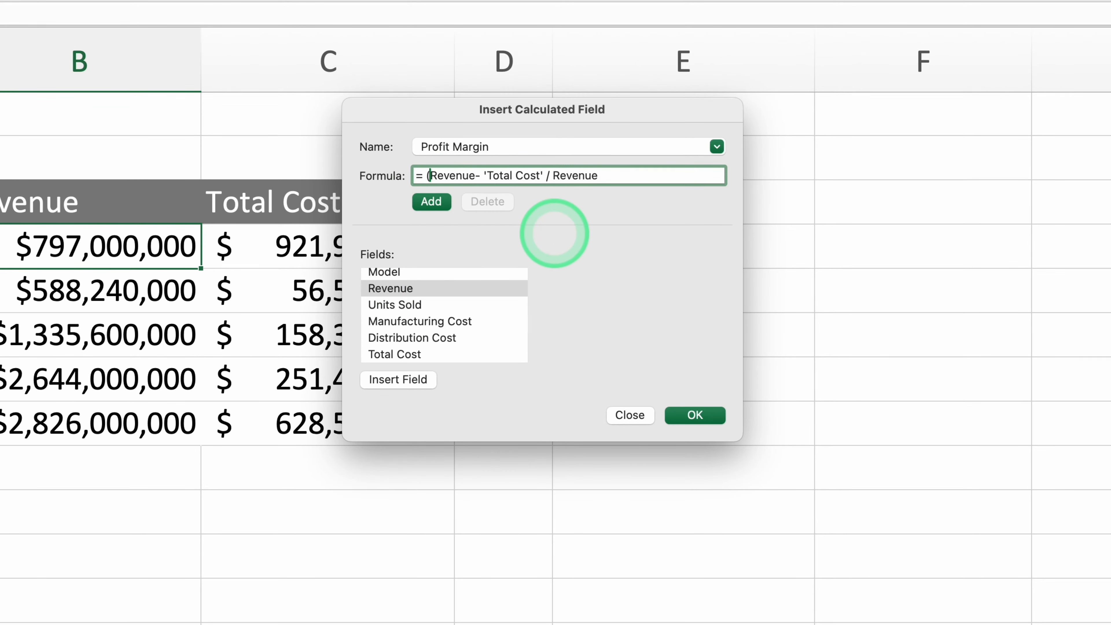
{"action": "left_click", "coordinate": [543, 176]}
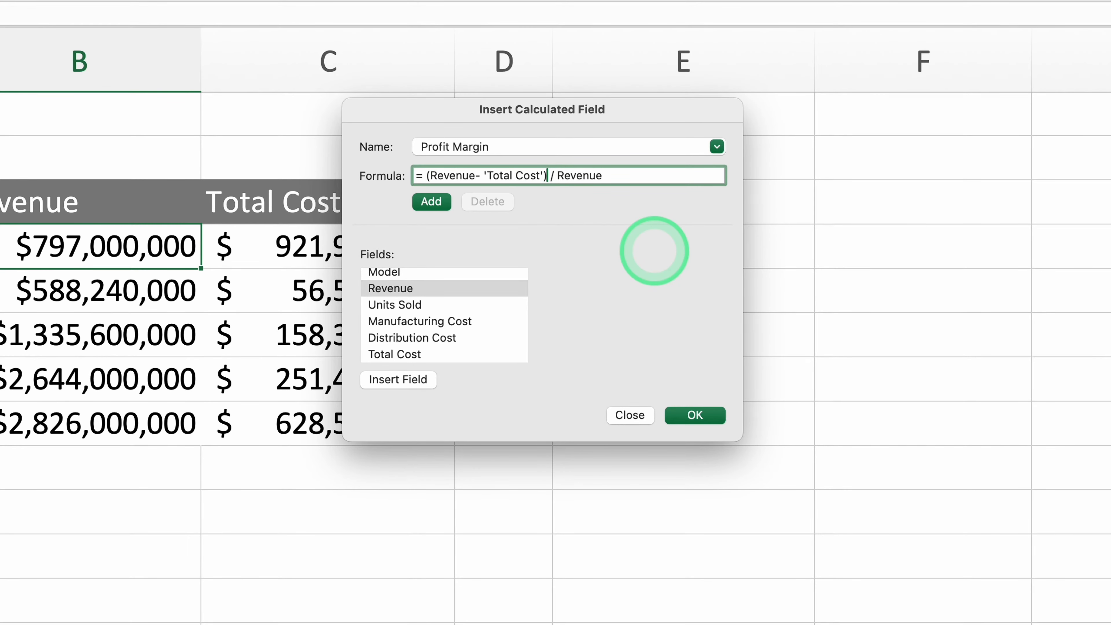
{"action": "left_click", "coordinate": [698, 423]}
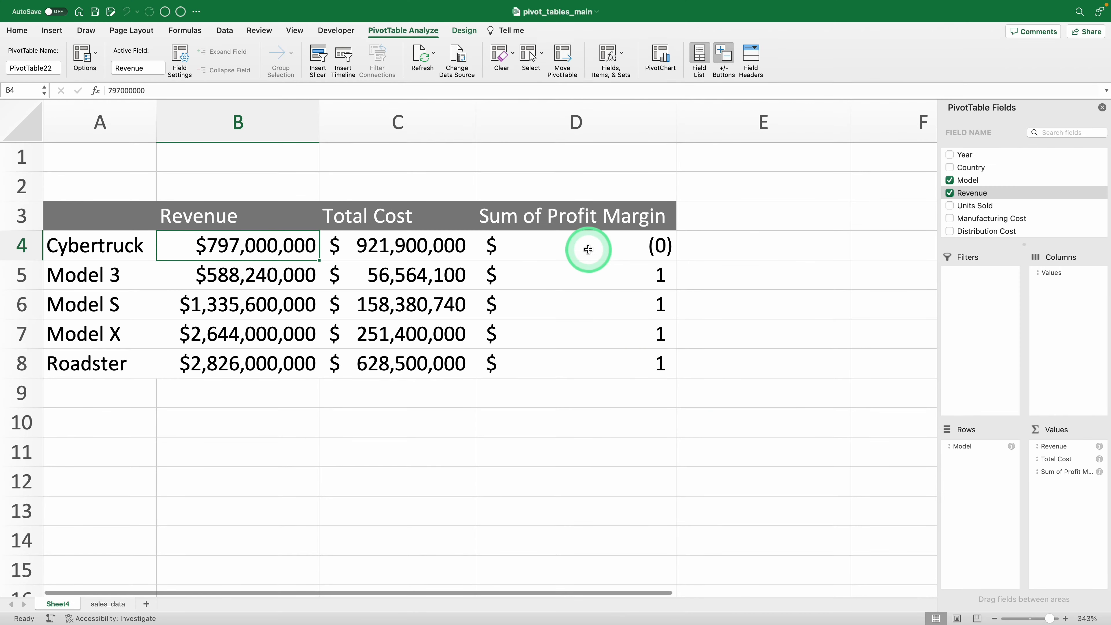
Step: Format the Sum of Profit Margin values as Percentage with 0 decimal places
{"action": "right_click", "coordinate": [588, 249]}
{"action": "left_click", "coordinate": [621, 283]}
{"action": "left_click", "coordinate": [399, 217]}
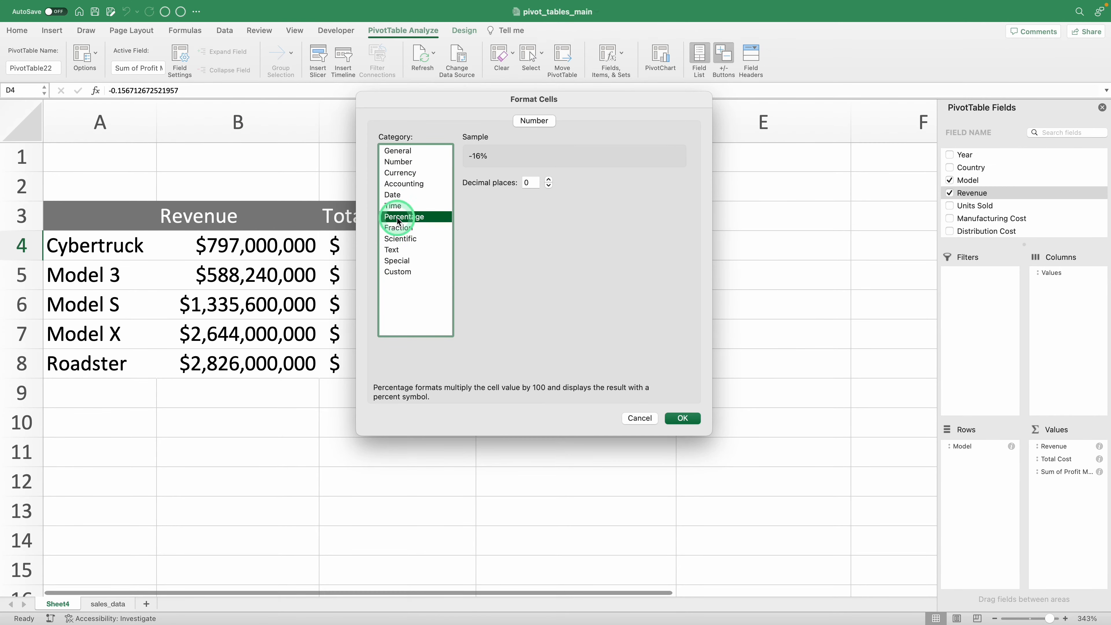
{"action": "left_click", "coordinate": [682, 418]}
Step: Rename the Sum of Profit Margin header to Profit Margin and auto-fit the width of column D
{"action": "left_click", "coordinate": [577, 219]}
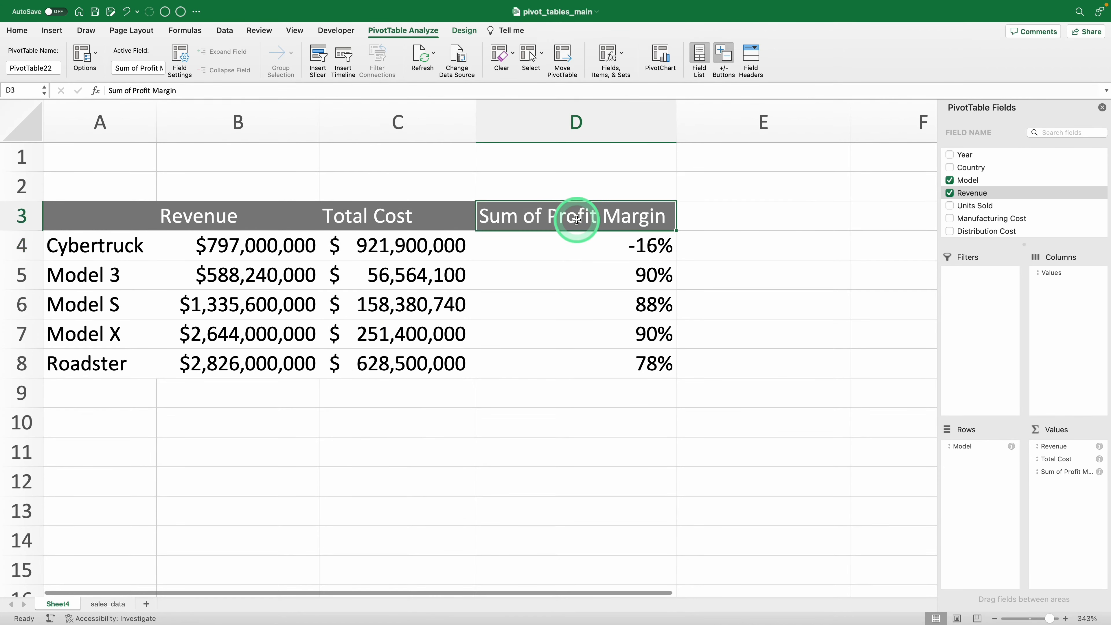
{"action": "type", "text": "Profit M"}
{"action": "key", "text": "Return"}
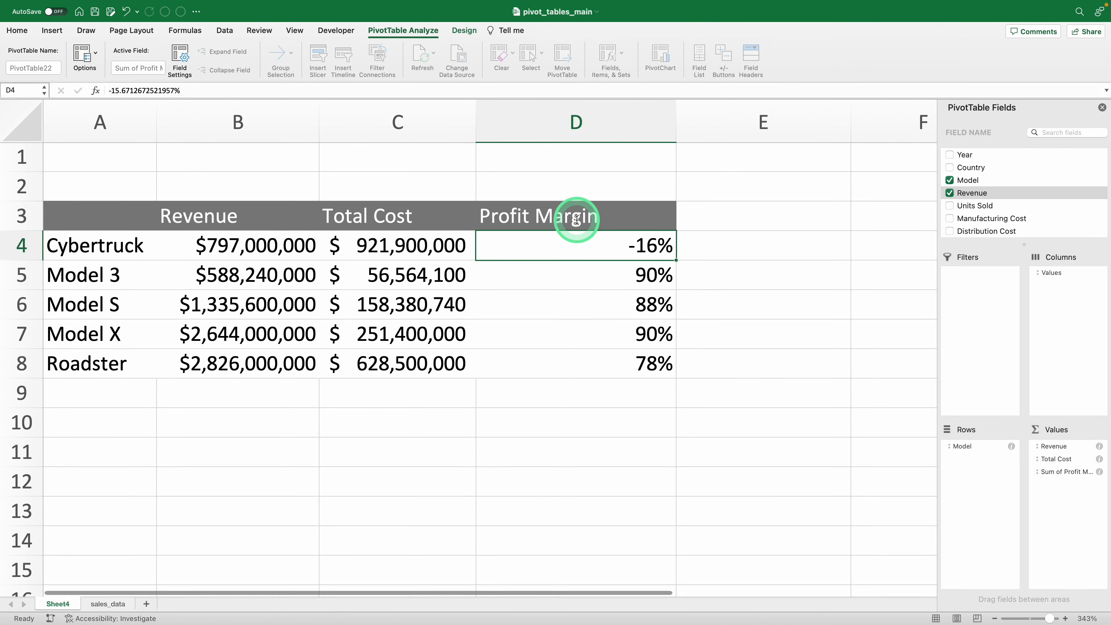
{"action": "double_click", "coordinate": [676, 120]}
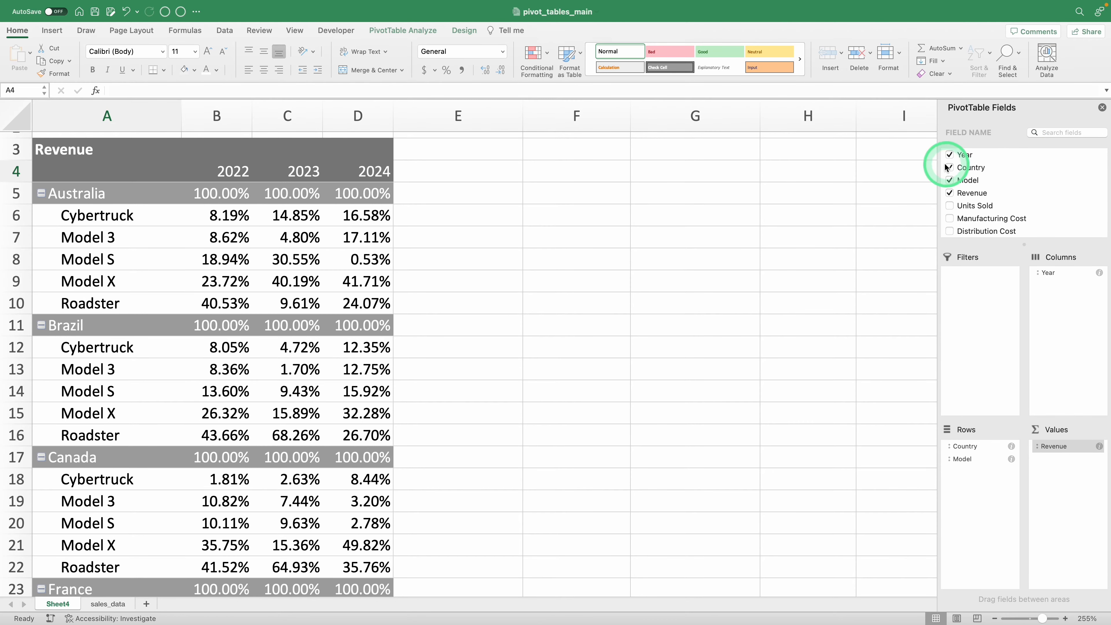
Step: Remove Year, Country and the percentage Revenue value from the pivot table, and add Revenue back as a plain value by Model
{"action": "left_click", "coordinate": [950, 154]}
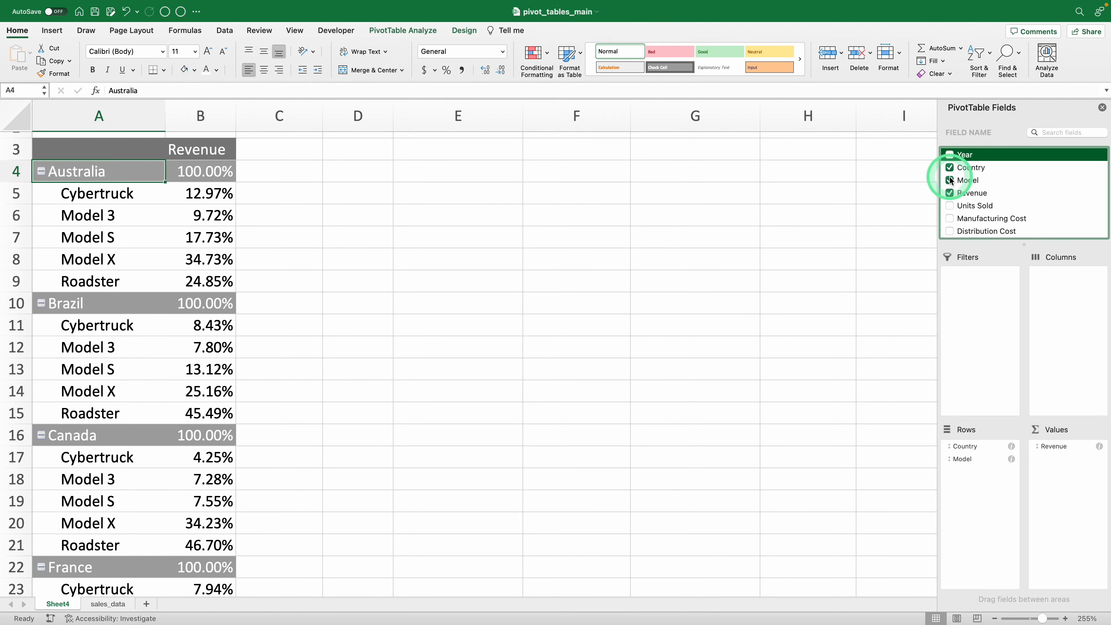
{"action": "left_click", "coordinate": [950, 168]}
{"action": "left_click", "coordinate": [949, 193]}
{"action": "scroll", "coordinate": [164, 293], "scroll_direction": "up", "scroll_amount": 5}
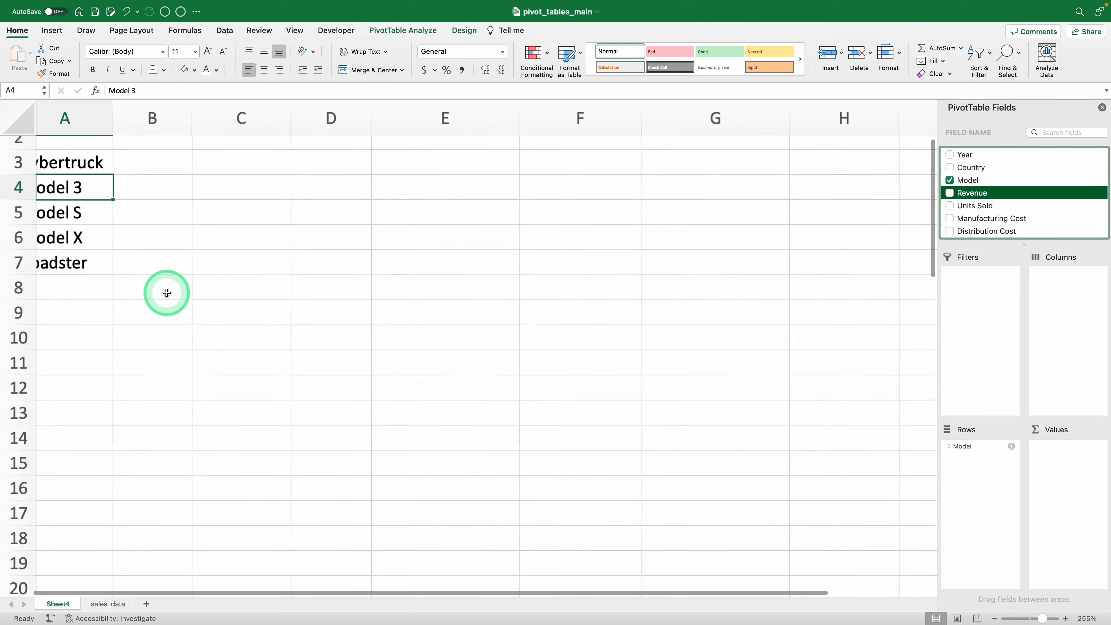
{"action": "left_click_drag", "start_coordinate": [963, 192], "coordinate": [1088, 479]}
{"action": "left_click", "coordinate": [296, 285]}
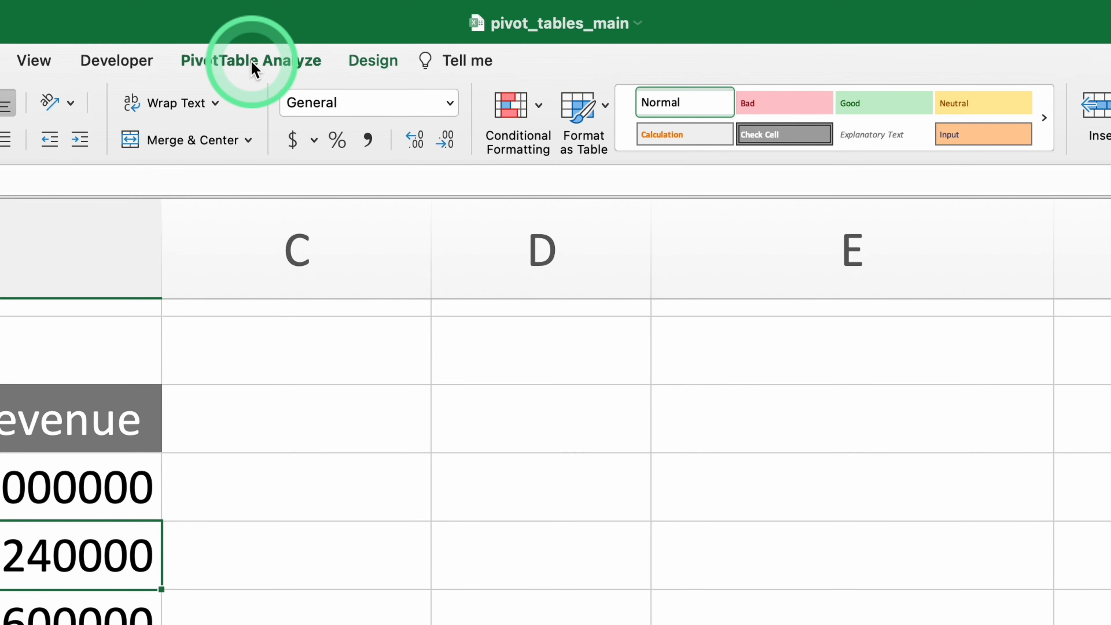
Step: Open a new calculated field for the pivot table and enter Total Cost as its name
{"action": "left_click", "coordinate": [255, 66]}
{"action": "left_click", "coordinate": [671, 107]}
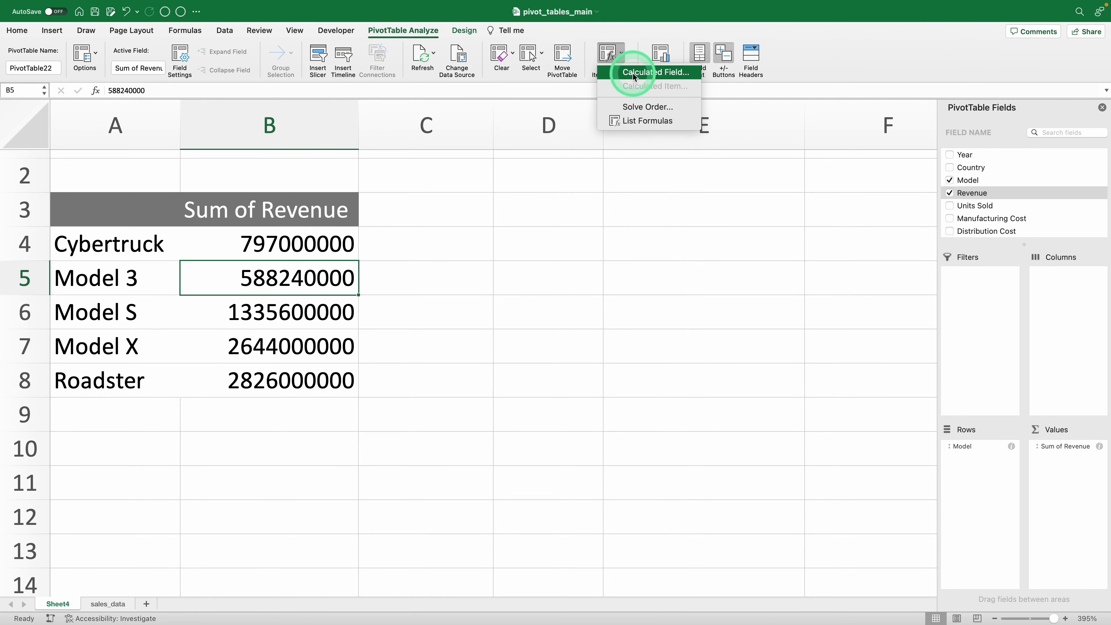
{"action": "left_click", "coordinate": [712, 147]}
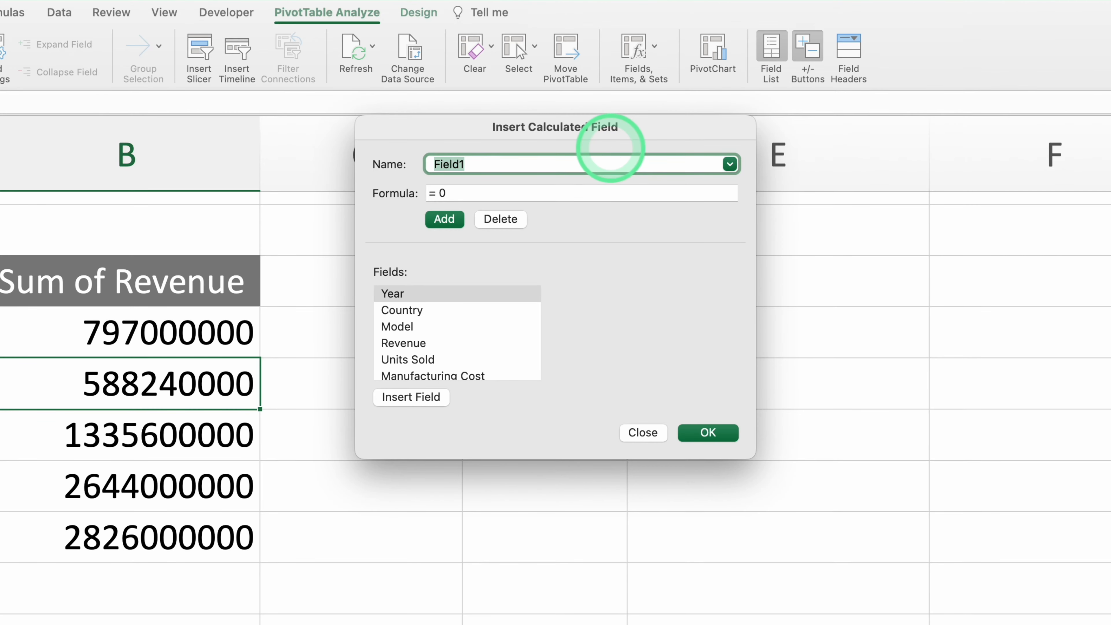
{"action": "type", "text": "Total Cost"}
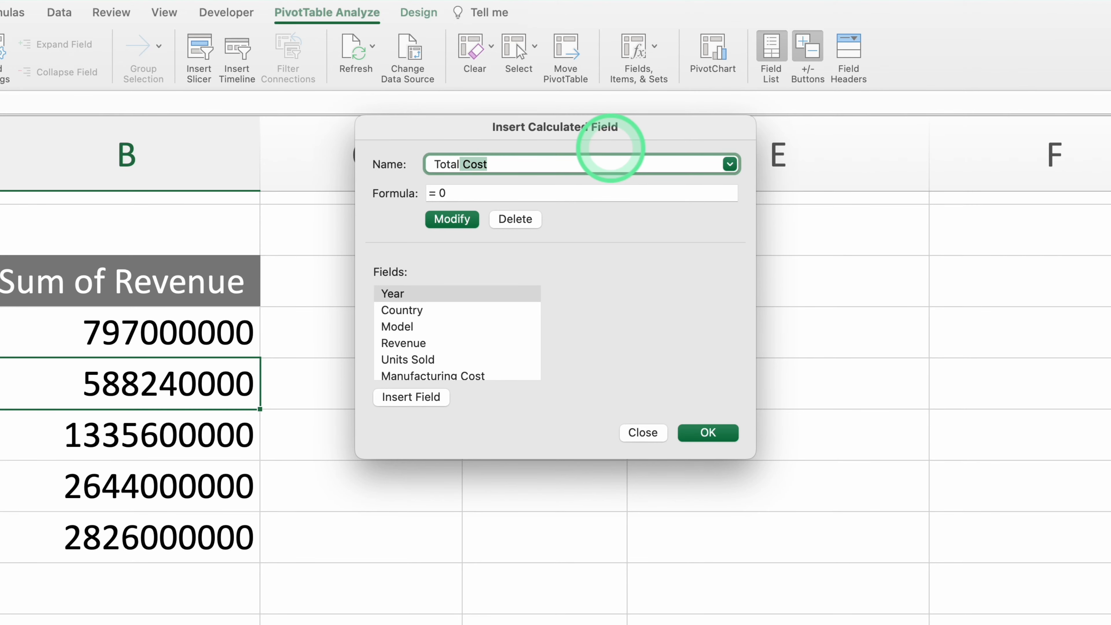
{"action": "left_click", "coordinate": [564, 166]}
Step: Set the Total Cost formula to 'Manufacturing Cost' + 'Distribution Cost' and add the calculated field to the pivot table
{"action": "left_click", "coordinate": [489, 194]}
{"action": "key", "text": "BackSpace"}
{"action": "scroll", "coordinate": [461, 311], "scroll_direction": "down", "scroll_amount": 3}
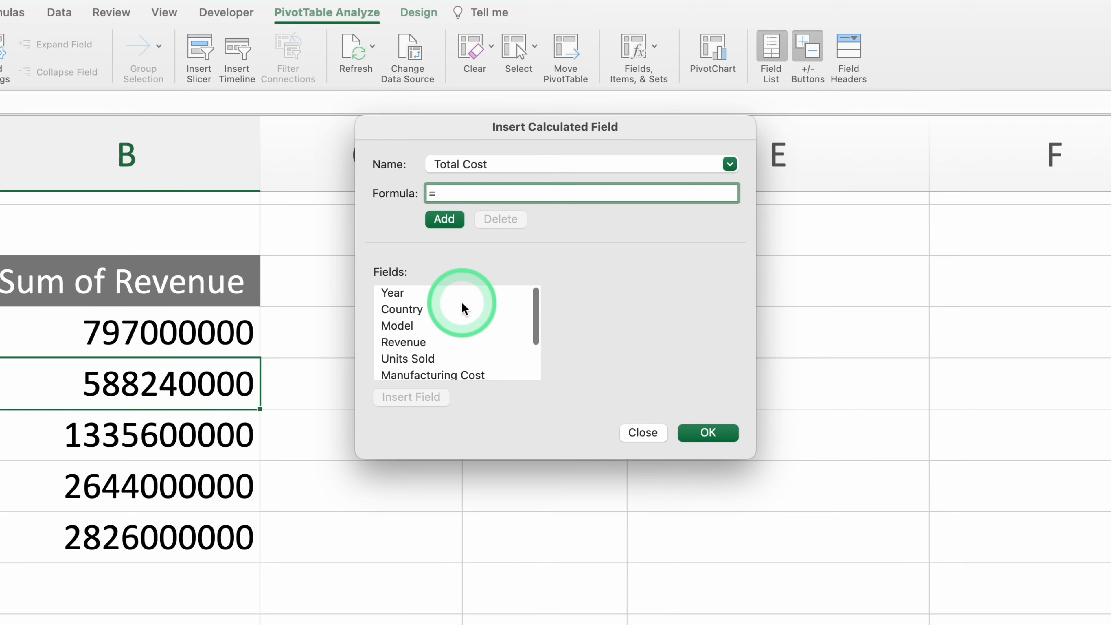
{"action": "left_click", "coordinate": [455, 329]}
{"action": "left_click", "coordinate": [411, 396]}
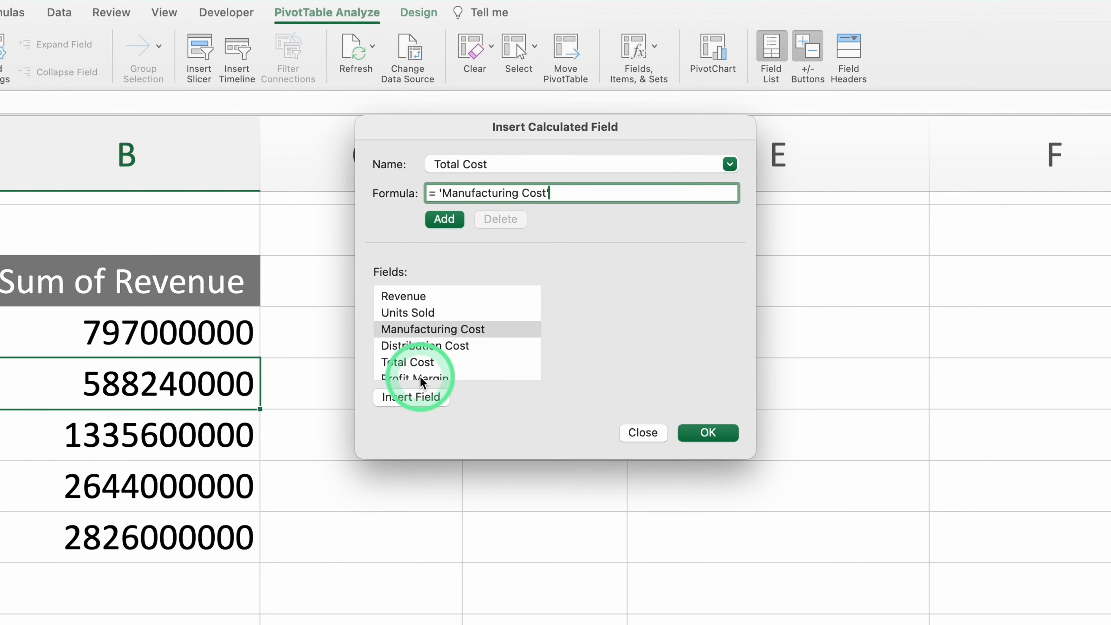
{"action": "type", "text": "+"}
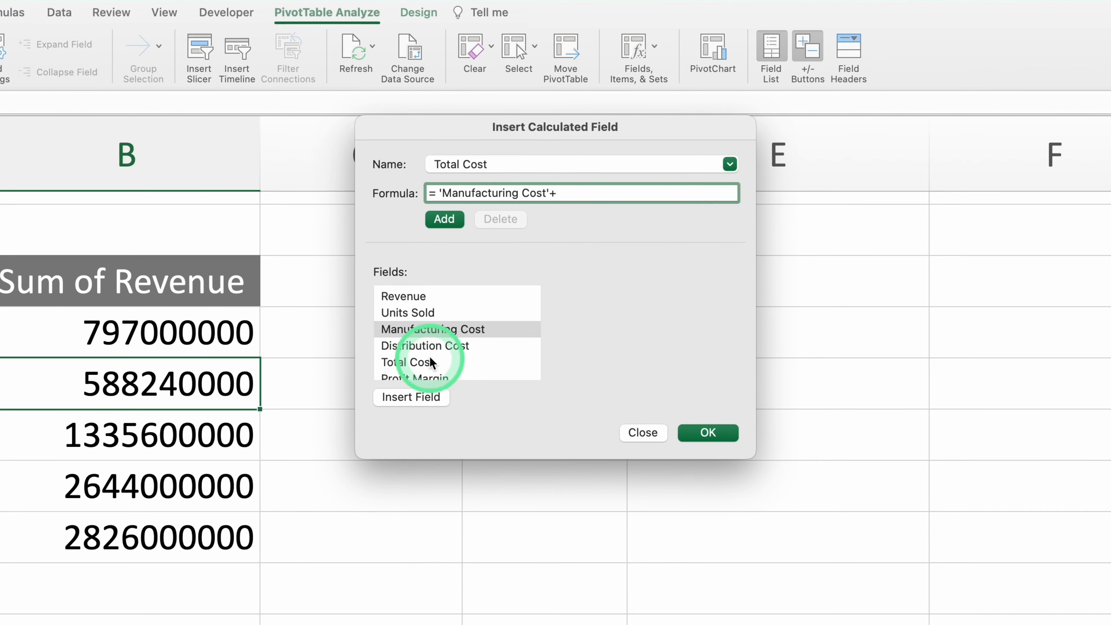
{"action": "left_click", "coordinate": [433, 347]}
{"action": "left_click", "coordinate": [421, 397]}
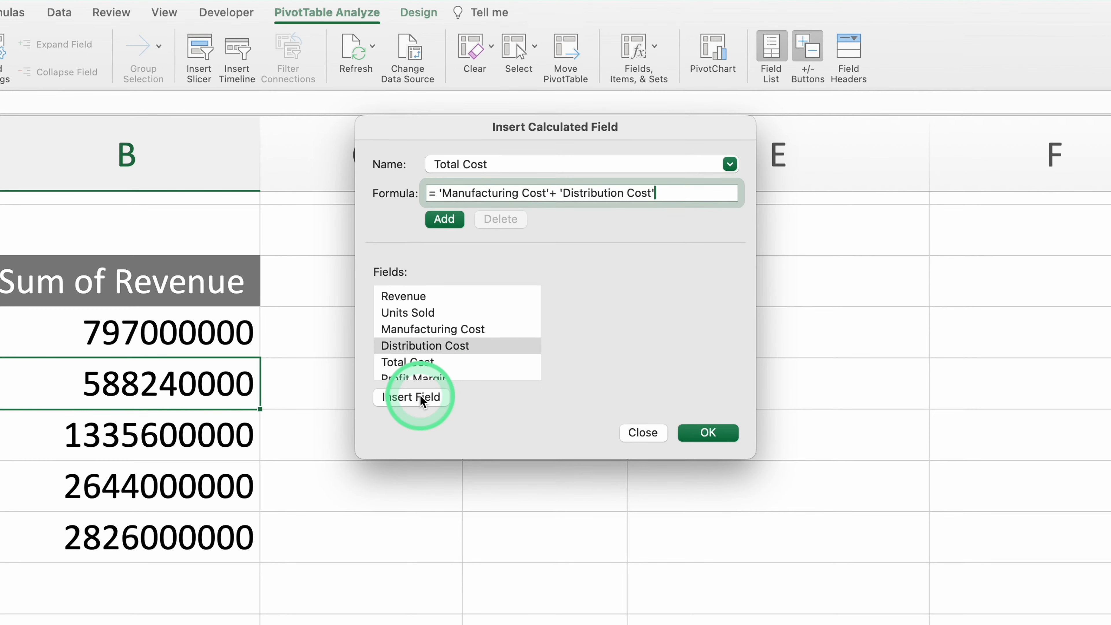
{"action": "left_click", "coordinate": [718, 434]}
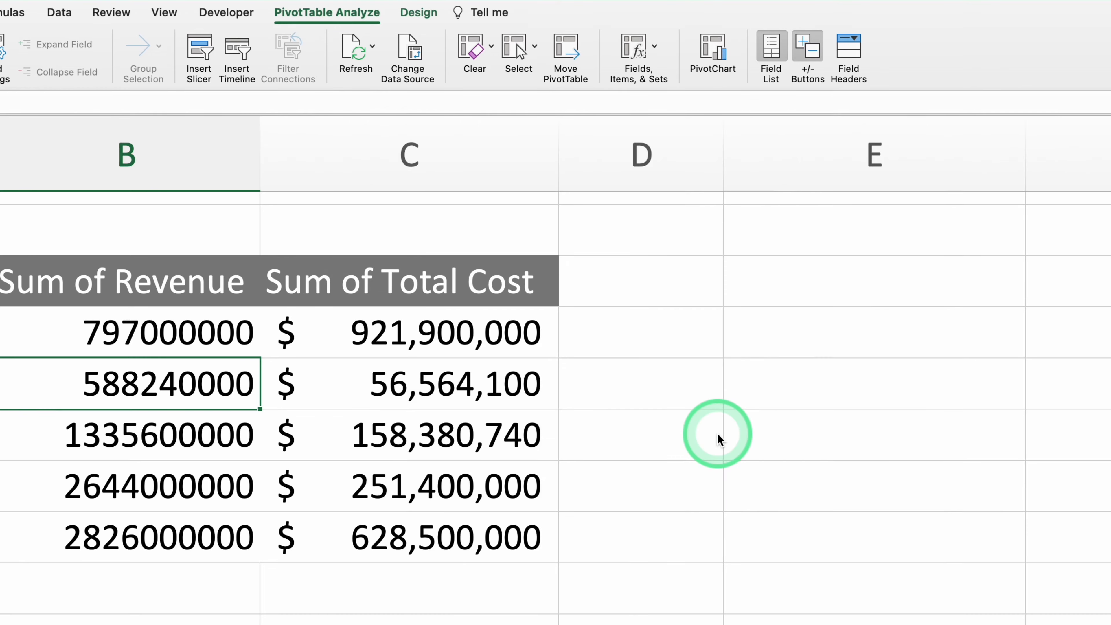
Step: Format the Sum of Revenue values in the pivot table as Currency with 0 decimal places
{"action": "right_click", "coordinate": [310, 245]}
{"action": "left_click", "coordinate": [335, 282]}
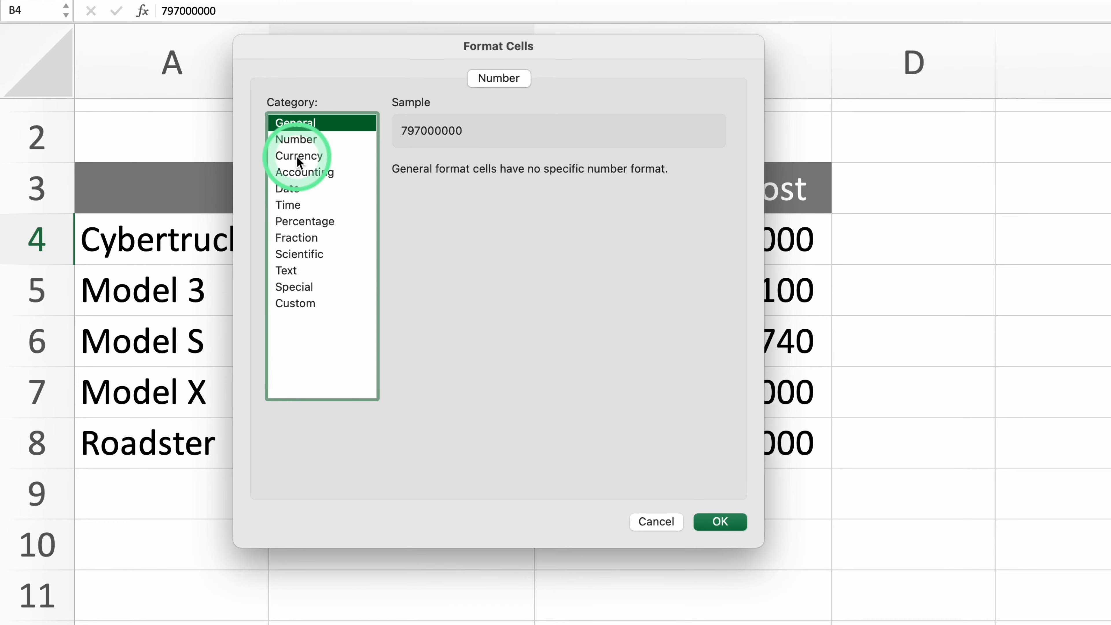
{"action": "left_click", "coordinate": [200, 187]}
{"action": "left_click", "coordinate": [349, 200]}
{"action": "left_click", "coordinate": [349, 201]}
{"action": "left_click", "coordinate": [725, 523]}
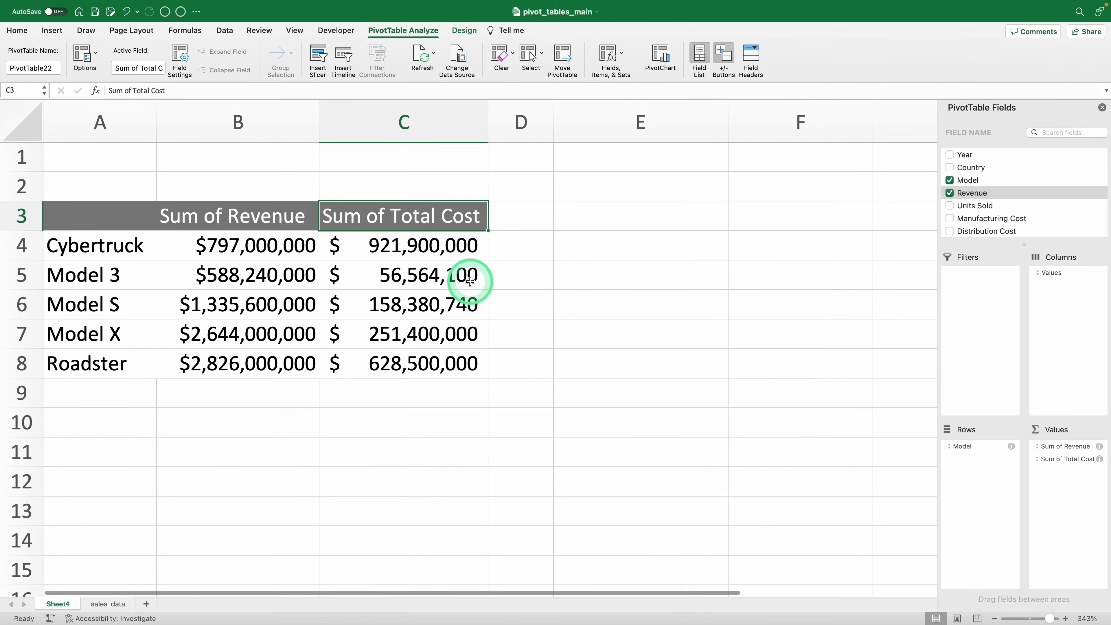
Step: Rename the pivot table's value headers to Total Cost and Revenue, adding a space where the field name already exists
{"action": "type", "text": "T"}
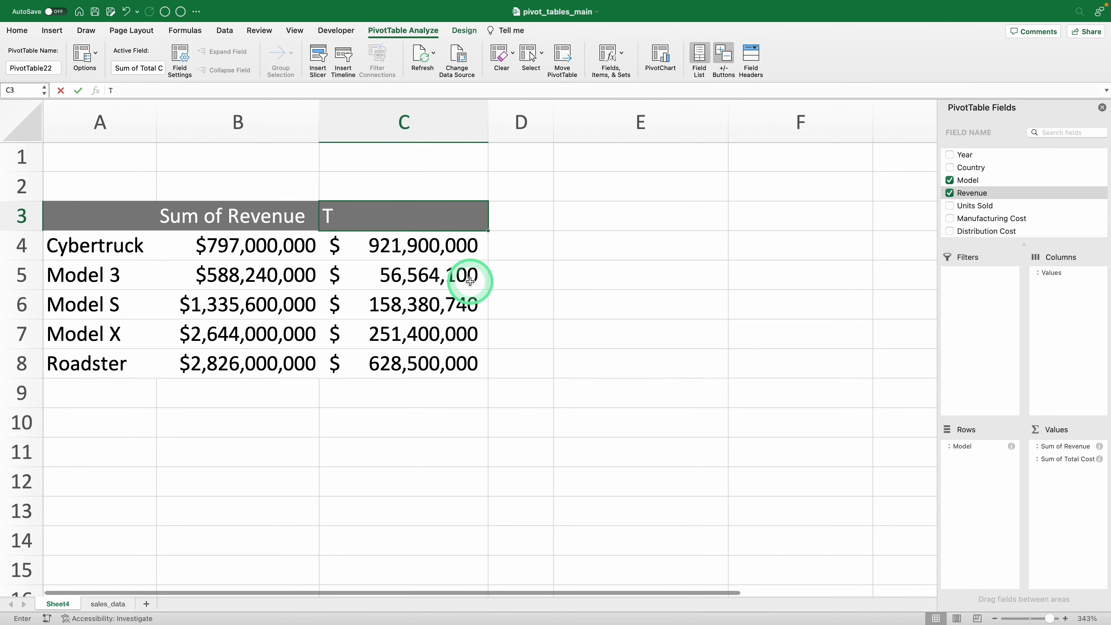
{"action": "key", "text": "Return"}
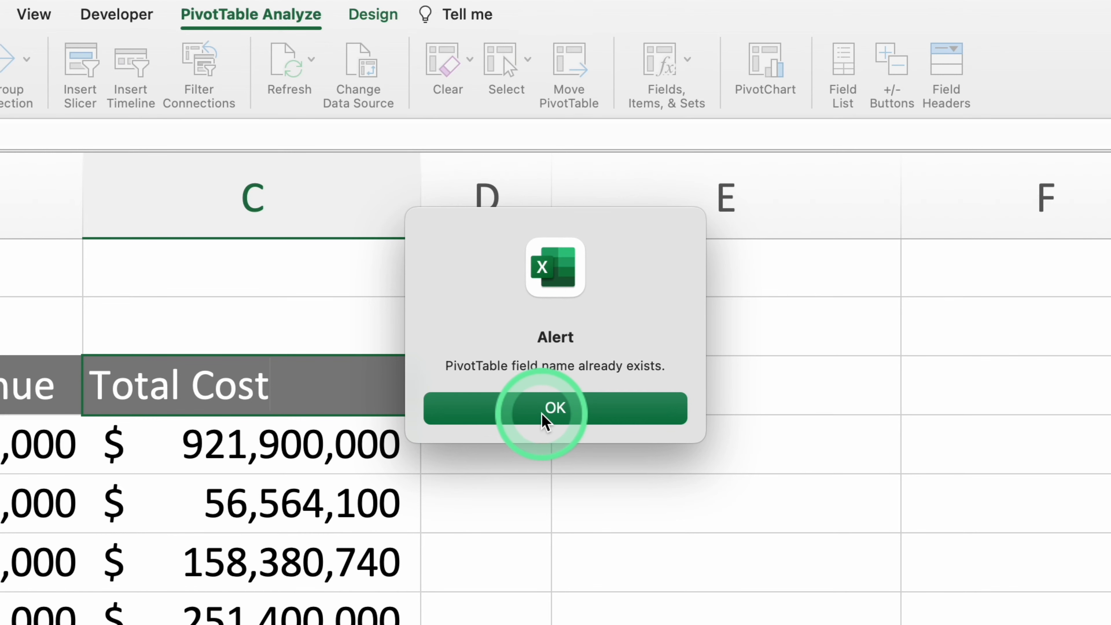
{"action": "left_click", "coordinate": [542, 414]}
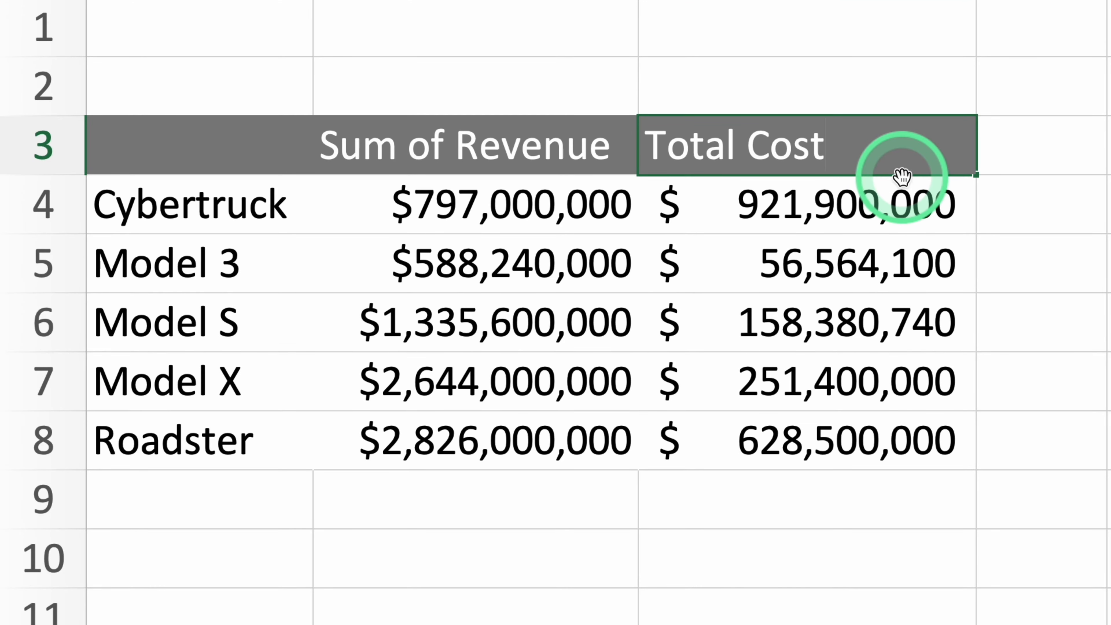
{"action": "left_click", "coordinate": [902, 177]}
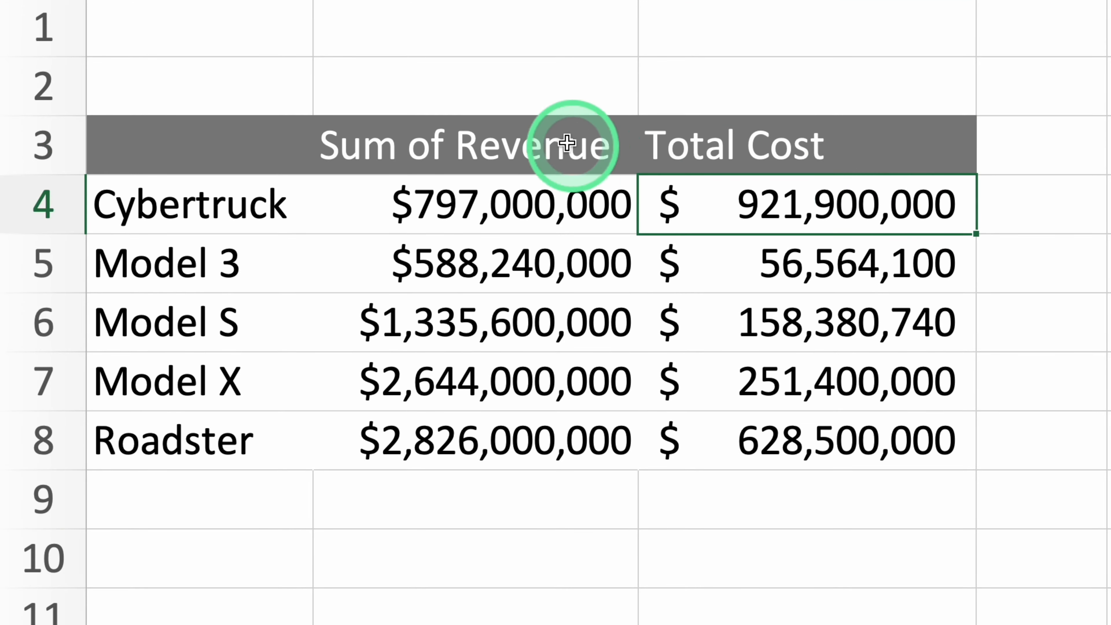
{"action": "left_click", "coordinate": [565, 142]}
{"action": "type", "text": "Re"}
{"action": "key", "text": "Return"}
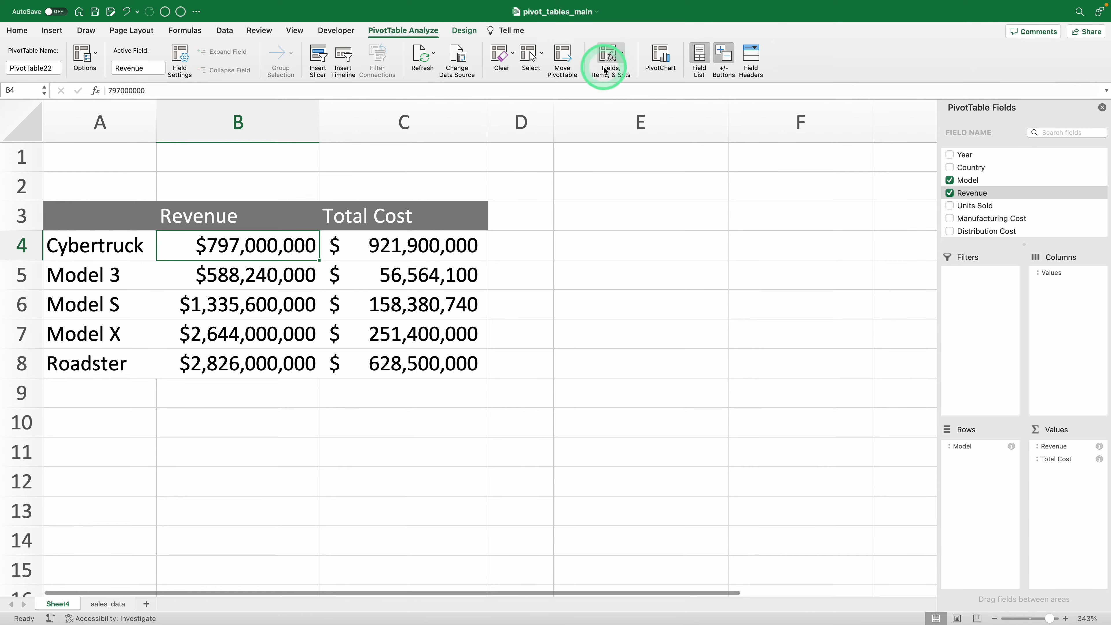
Step: Open a new calculated field for the pivot table and enter Profit Margin as its name
{"action": "left_click", "coordinate": [605, 70]}
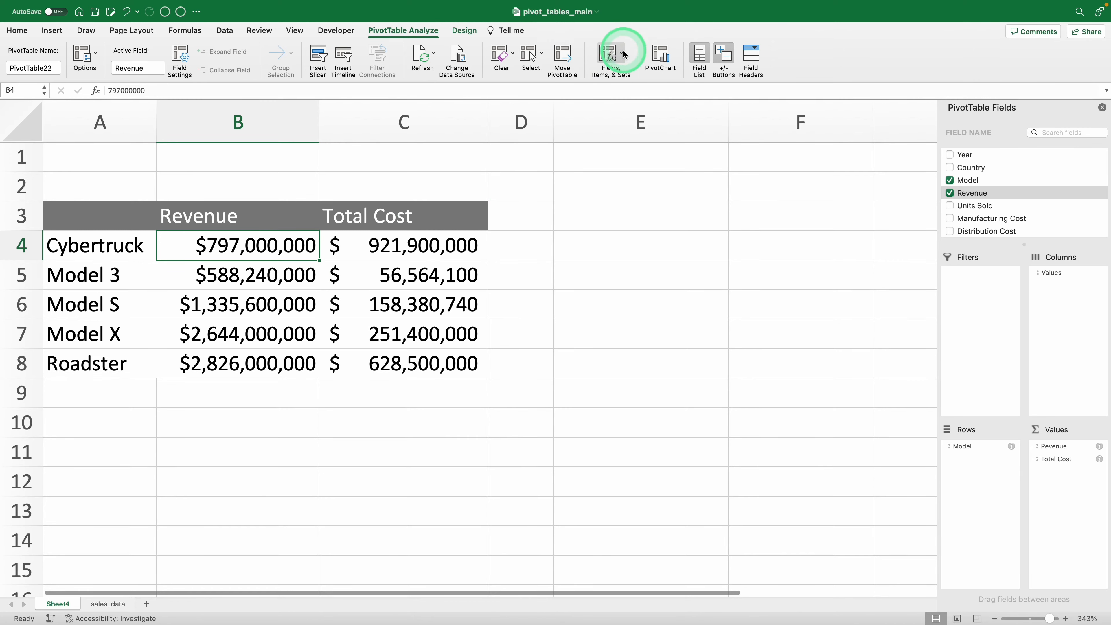
{"action": "left_click", "coordinate": [633, 78]}
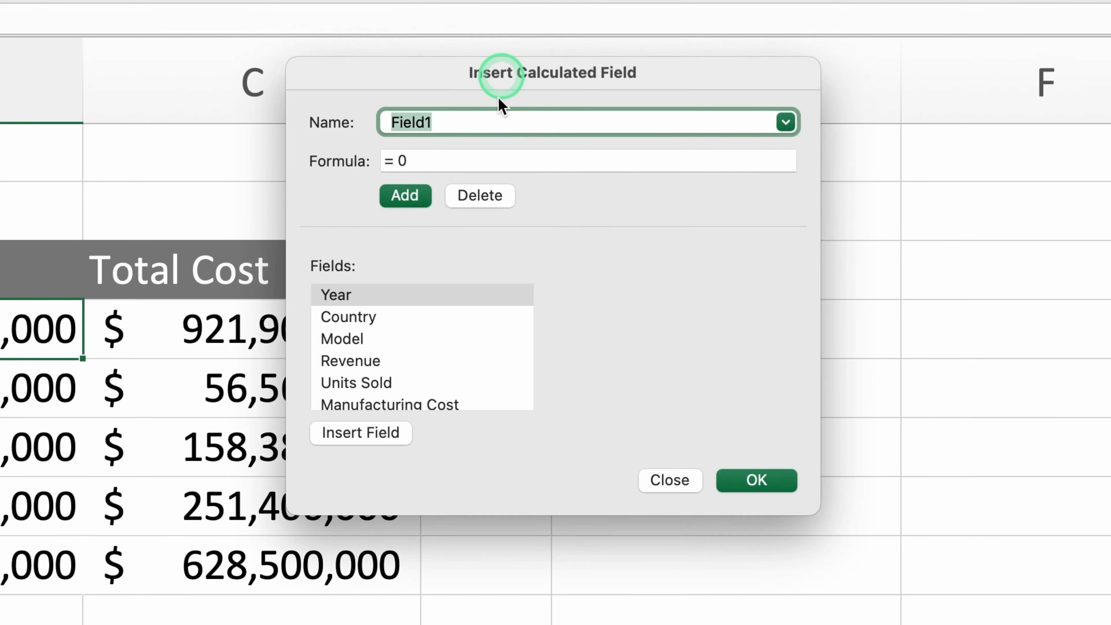
{"action": "left_click_drag", "start_coordinate": [504, 233], "coordinate": [485, 308]}
{"action": "type", "text": "Profit Margin"}
Step: Set the Profit Margin formula to (Revenue - 'Total Cost') / Revenue and add the calculated field to the pivot table
{"action": "left_click", "coordinate": [435, 235]}
{"action": "key", "text": "BackSpace"}
{"action": "left_click", "coordinate": [379, 436]}
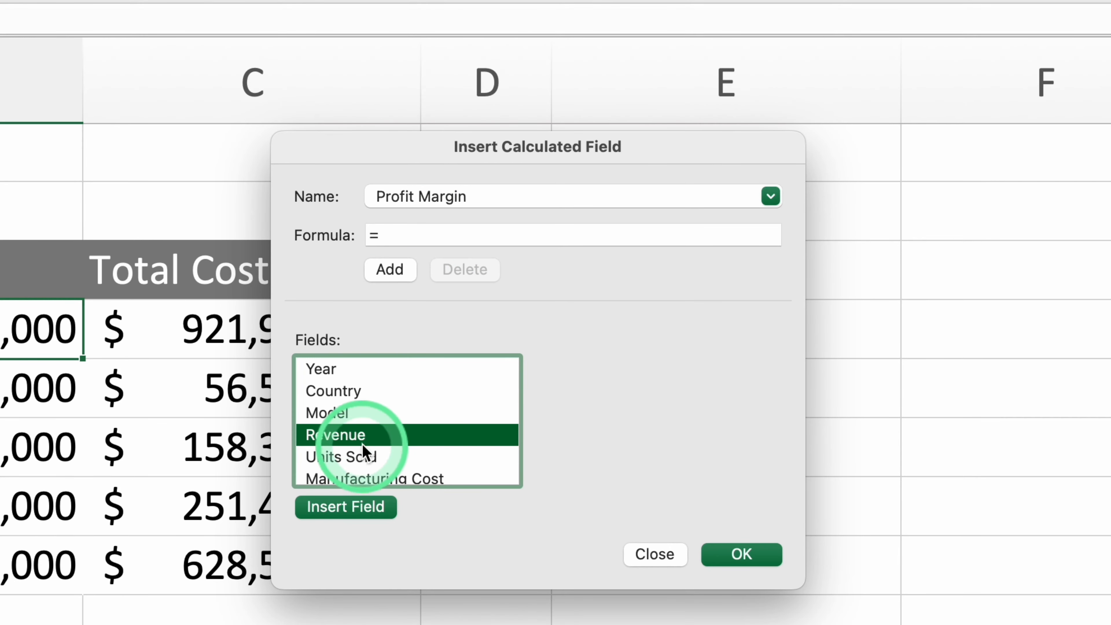
{"action": "double_click", "coordinate": [377, 437]}
{"action": "type", "text": "-"}
{"action": "scroll", "coordinate": [359, 471], "scroll_direction": "down", "scroll_amount": 2}
{"action": "double_click", "coordinate": [359, 472]}
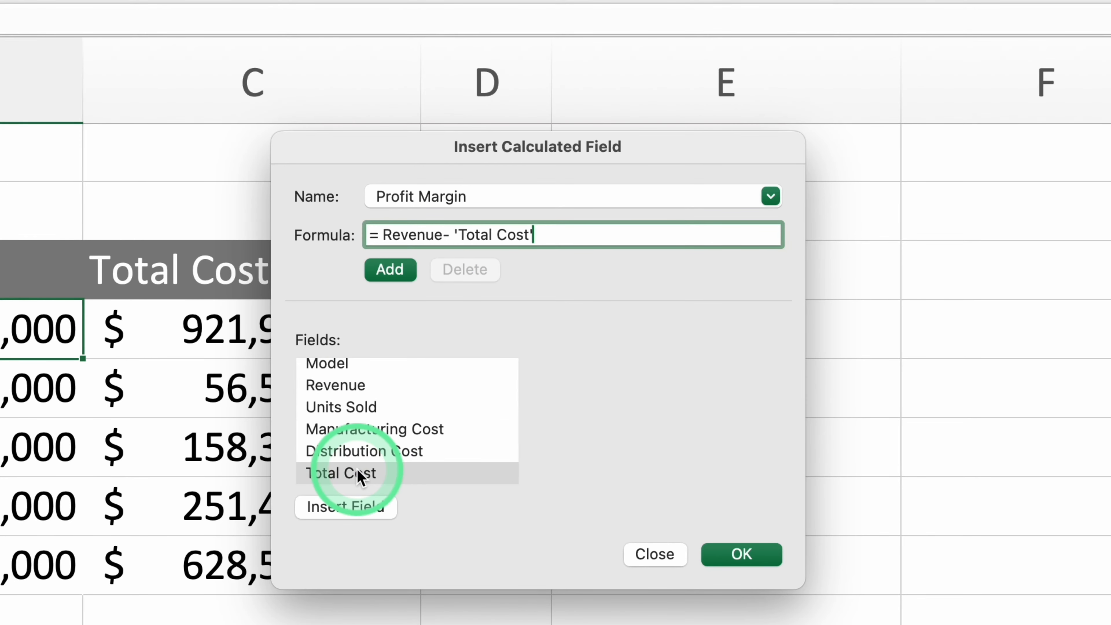
{"action": "double_click", "coordinate": [335, 385]}
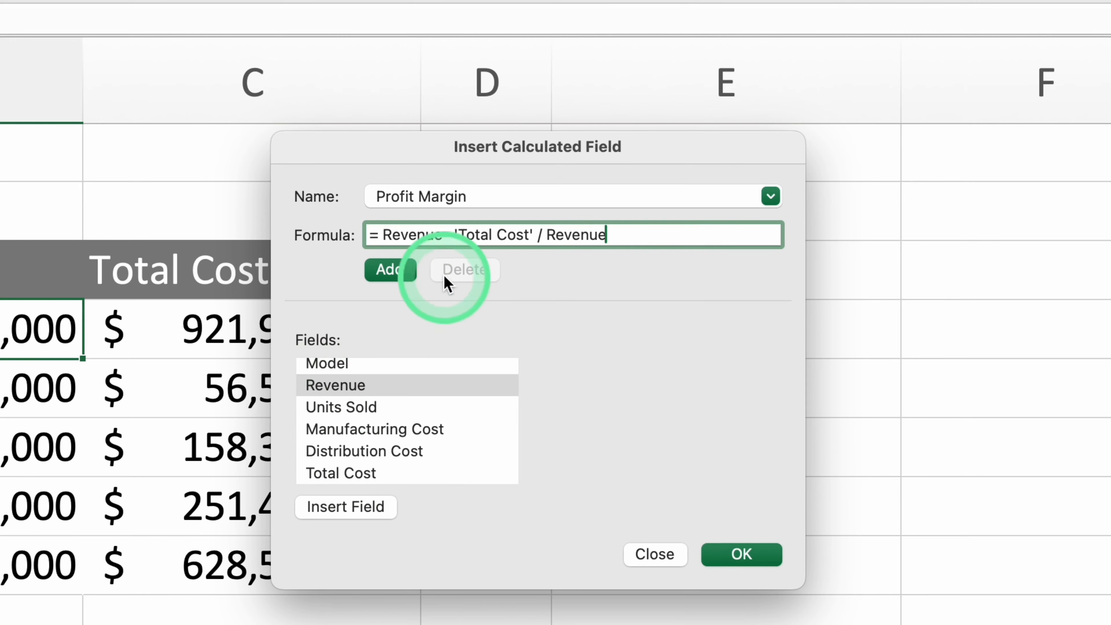
{"action": "left_click", "coordinate": [385, 235]}
{"action": "type", "text": "("}
{"action": "left_click", "coordinate": [539, 235]}
{"action": "type", "text": ")"}
{"action": "left_click", "coordinate": [741, 555]}
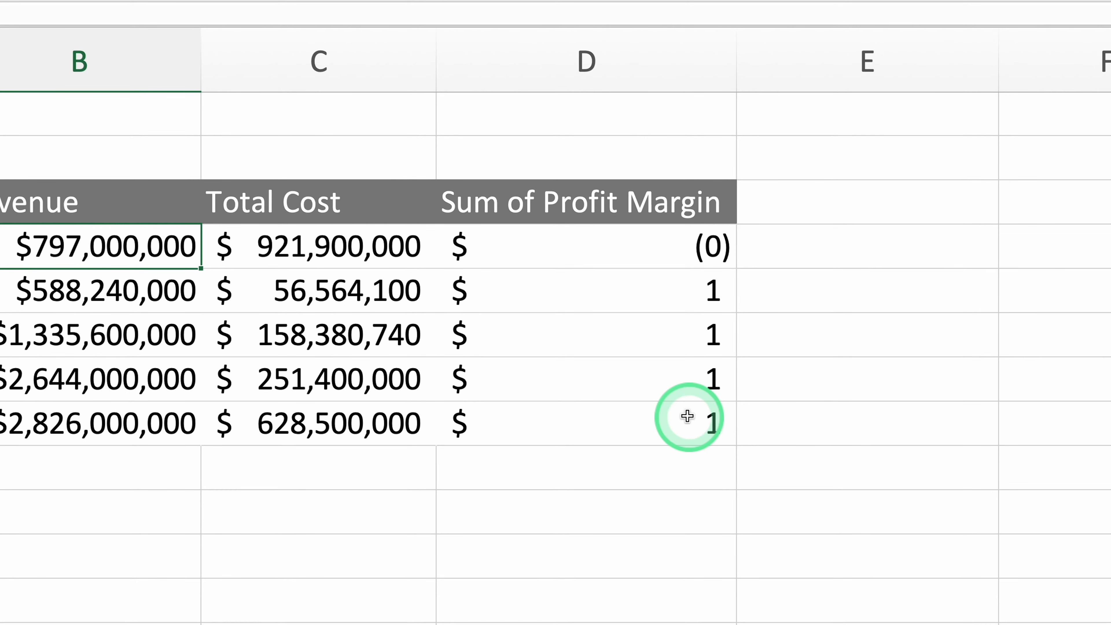
Step: Format the Sum of Profit Margin values as Percentage with 0 decimal places and rename the header to Profit Margin
{"action": "right_click", "coordinate": [594, 245]}
{"action": "left_click", "coordinate": [597, 306]}
{"action": "left_click", "coordinate": [320, 207]}
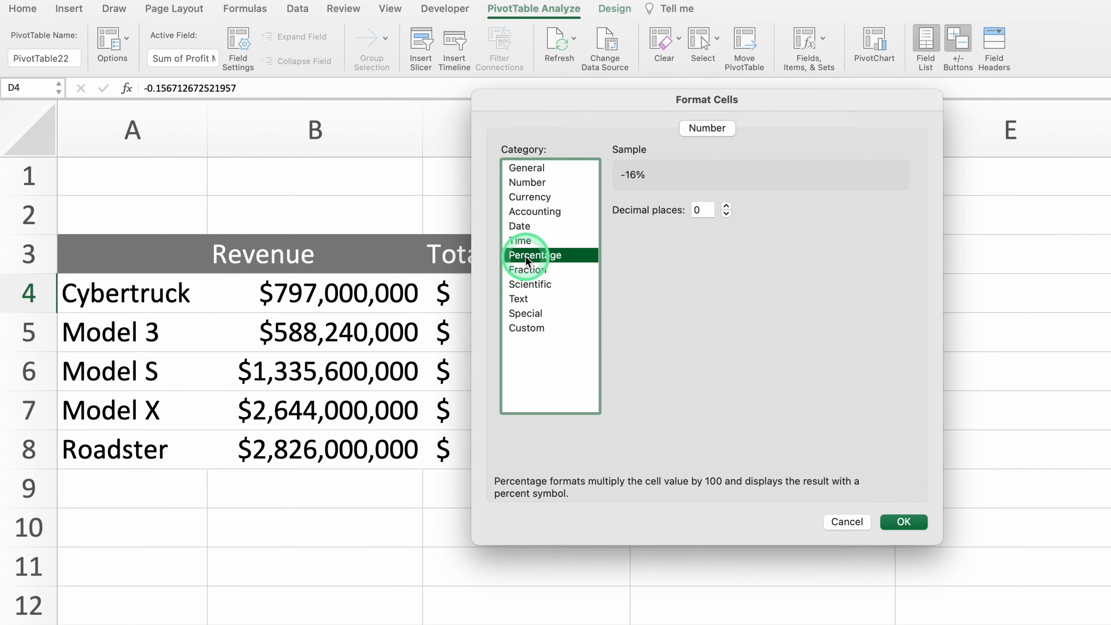
{"action": "left_click", "coordinate": [903, 522]}
{"action": "left_click", "coordinate": [762, 258]}
{"action": "type", "text": "Profit Margin"}
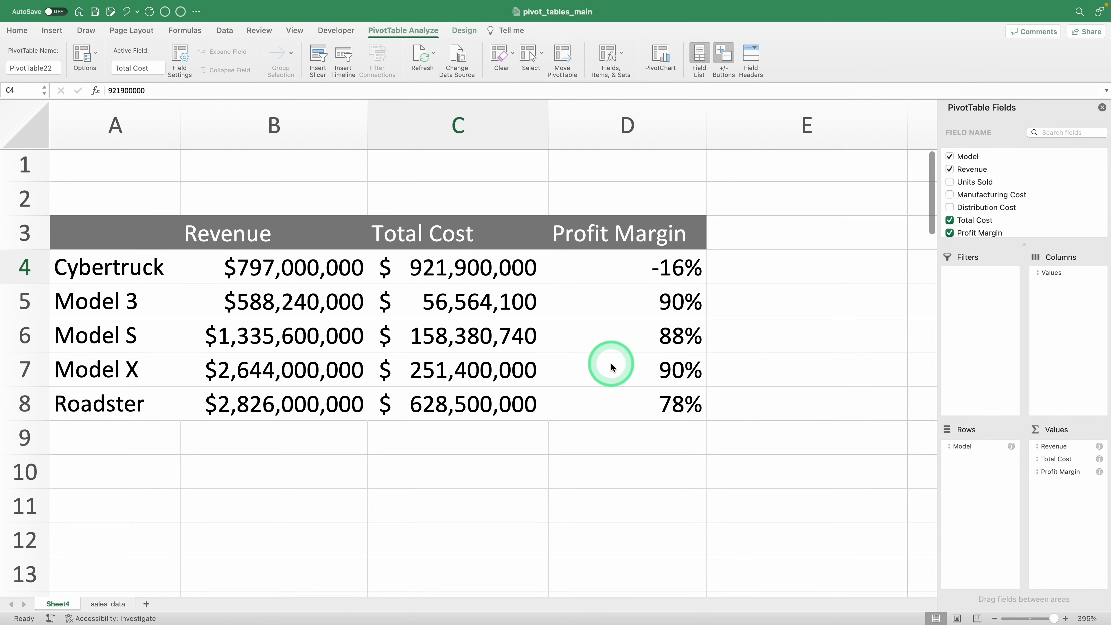
{"action": "left_click", "coordinate": [629, 275]}
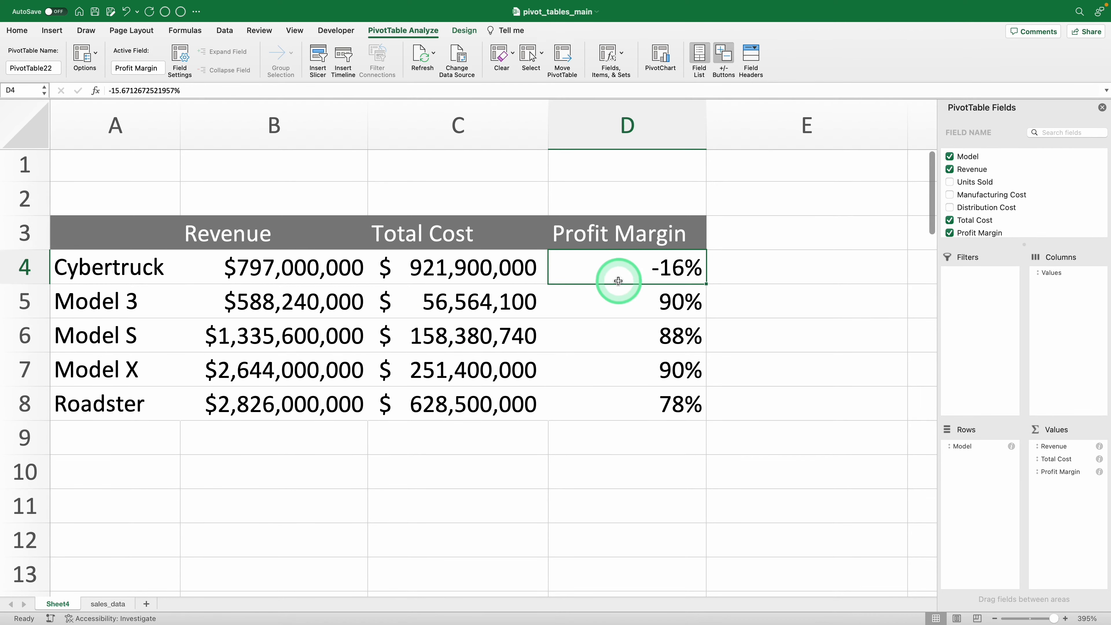
{"action": "left_click", "coordinate": [609, 293]}
{"action": "left_click", "coordinate": [608, 258]}
{"action": "left_click", "coordinate": [609, 332]}
{"action": "left_click", "coordinate": [608, 374]}
{"action": "left_click", "coordinate": [611, 268]}
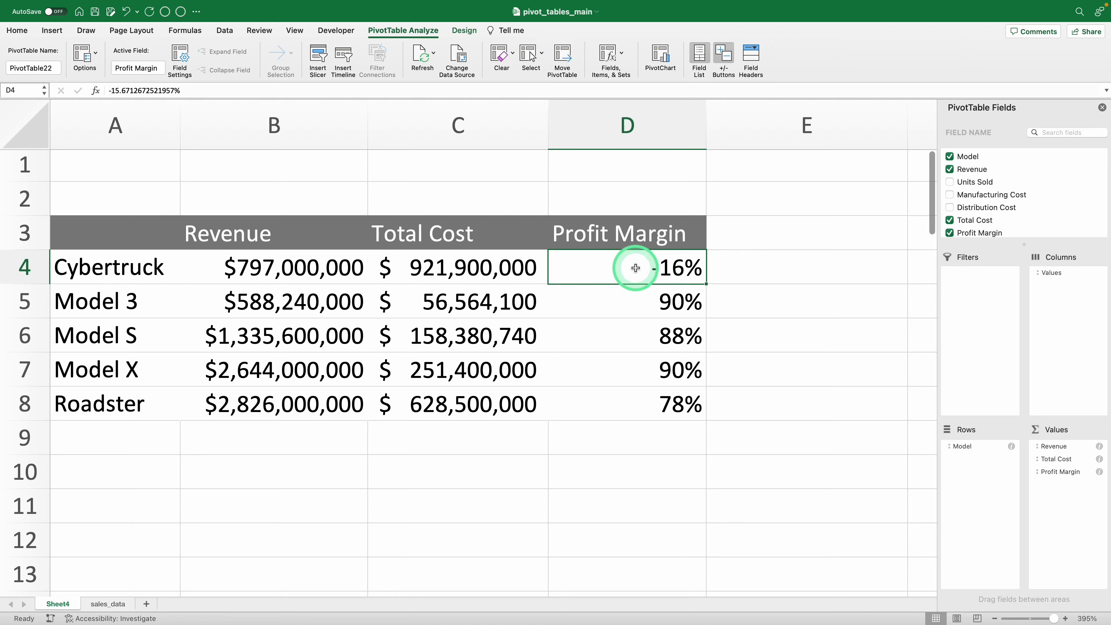
Step: Remove Revenue and Total Cost from the pivot table, keeping only Profit Margin by Model
{"action": "scroll", "coordinate": [960, 212], "scroll_direction": "down", "scroll_amount": 1}
{"action": "left_click", "coordinate": [953, 171]}
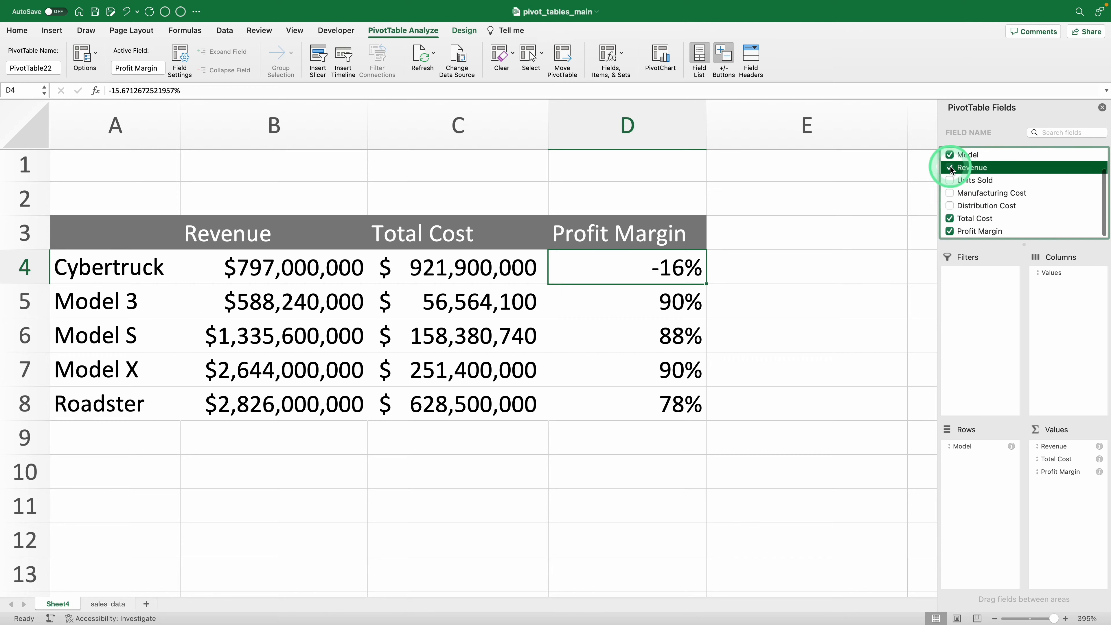
{"action": "left_click", "coordinate": [953, 219]}
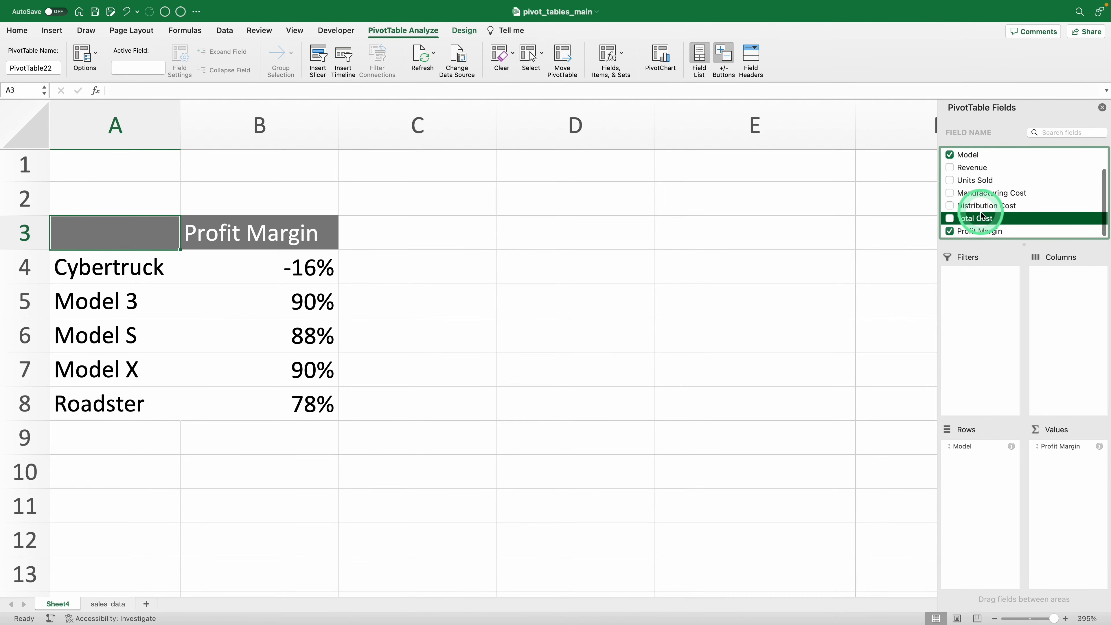
Step: Insert a PivotChart of Profit Margin by Model and move it beside the pivot table so it no longer covers the data
{"action": "left_click", "coordinate": [252, 299]}
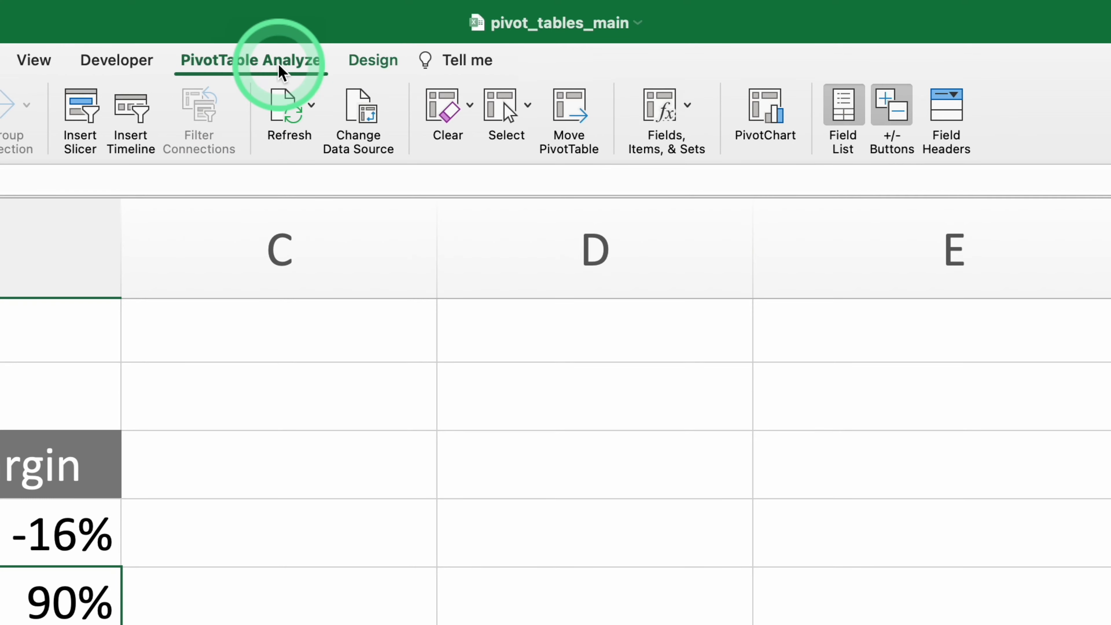
{"action": "left_click", "coordinate": [769, 109]}
{"action": "scroll", "coordinate": [743, 390], "scroll_direction": "down", "scroll_amount": 5}
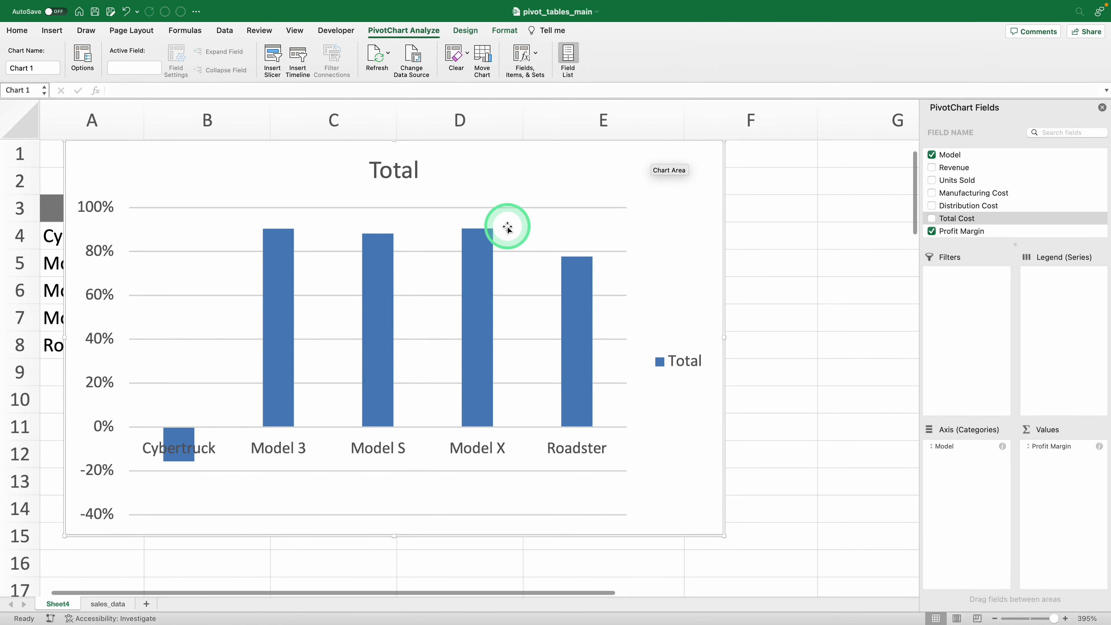
{"action": "scroll", "coordinate": [507, 228], "scroll_direction": "down", "scroll_amount": 1}
{"action": "left_click_drag", "start_coordinate": [496, 161], "coordinate": [683, 197]}
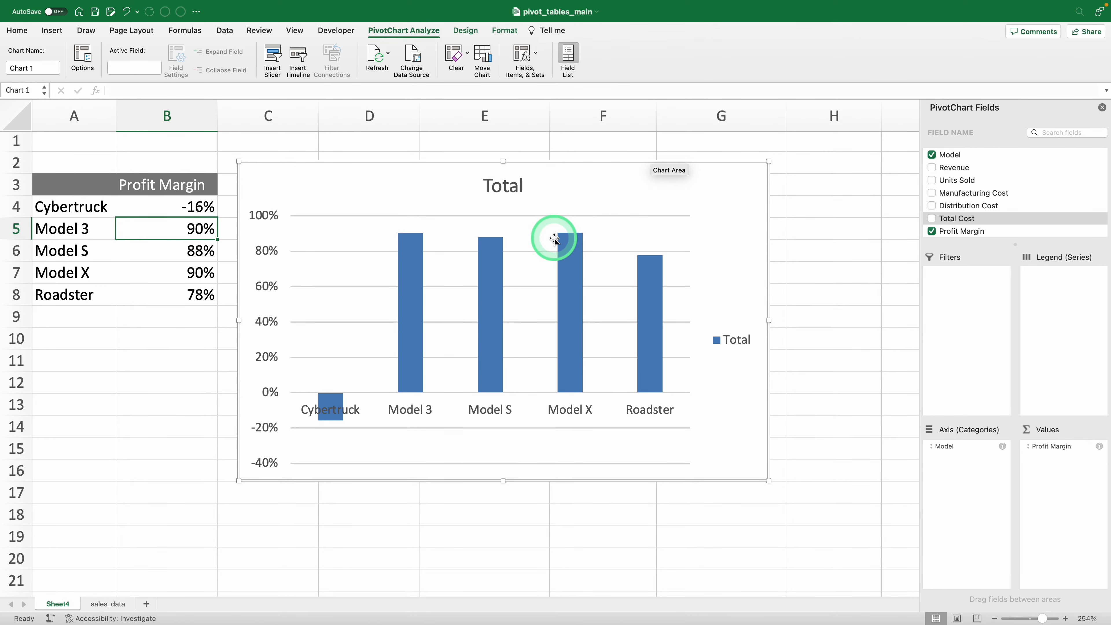
Step: Change the chart title to Profit Margin per Model
{"action": "double_click", "coordinate": [508, 186]}
{"action": "type", "text": "R"}
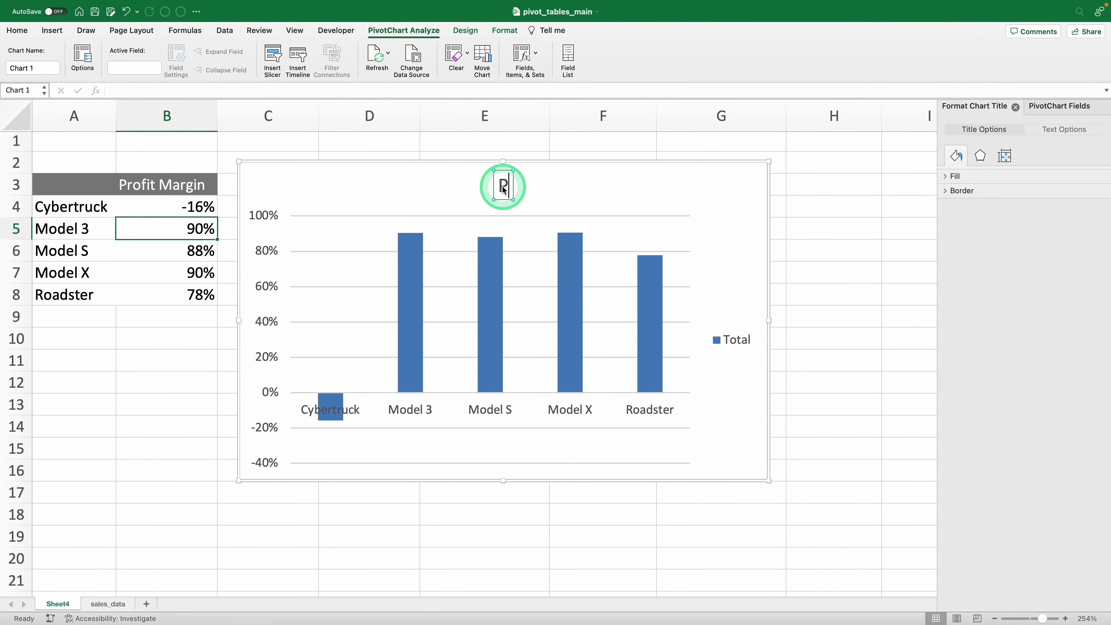
{"action": "type", "text": "rofit Margin per Model"}
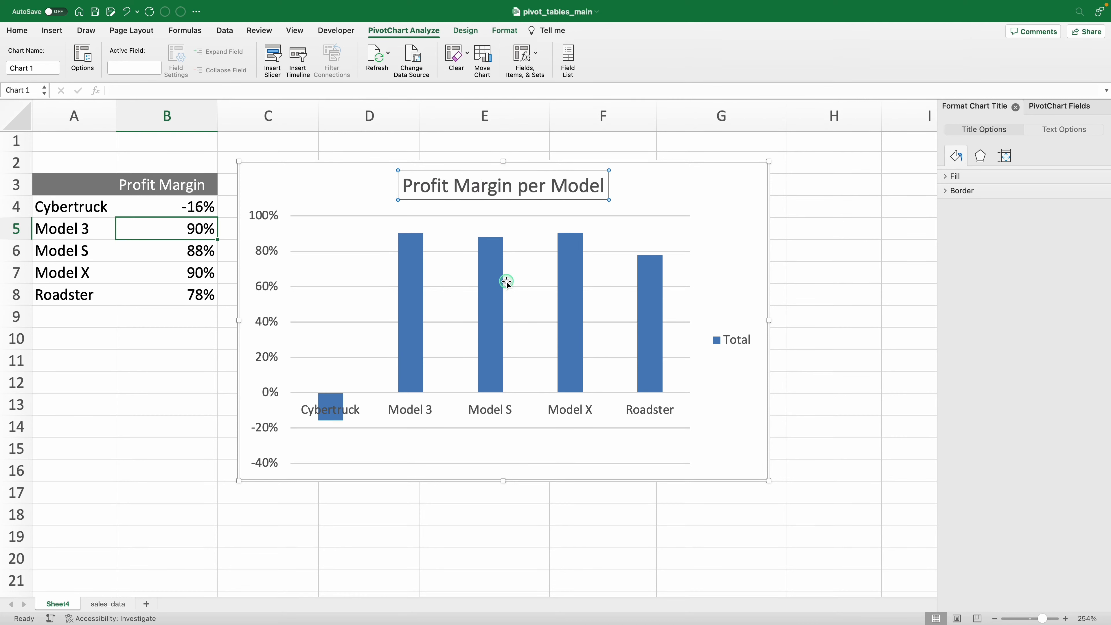
{"action": "left_click", "coordinate": [660, 192]}
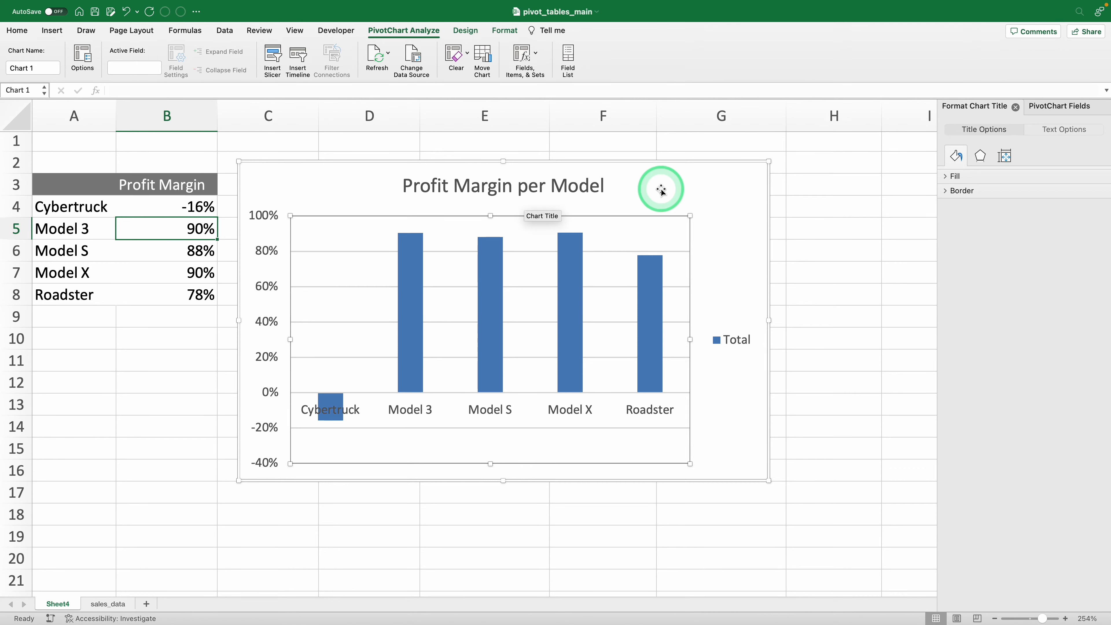
{"action": "left_click", "coordinate": [661, 191]}
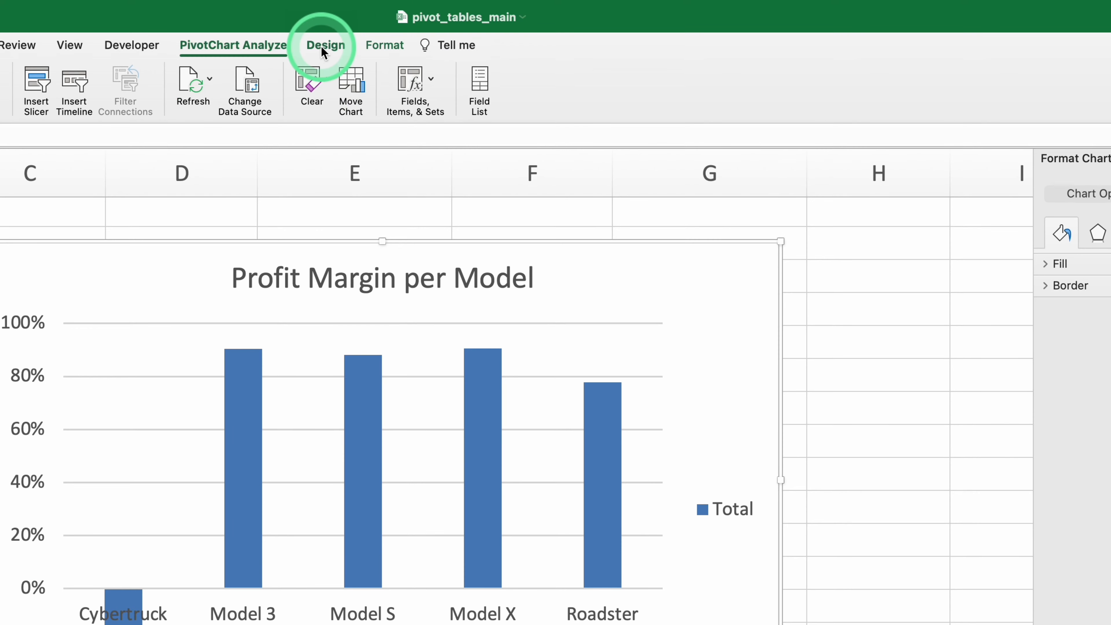
Step: Change the PivotChart's type from column to a 2-D clustered bar chart
{"action": "left_click", "coordinate": [324, 45]}
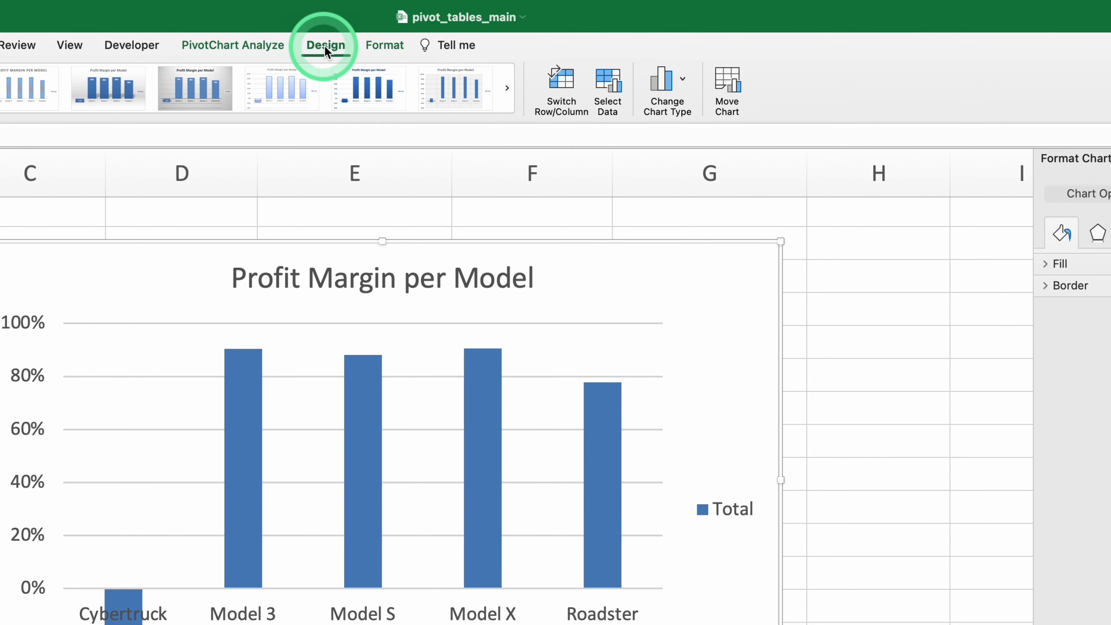
{"action": "left_click", "coordinate": [679, 81]}
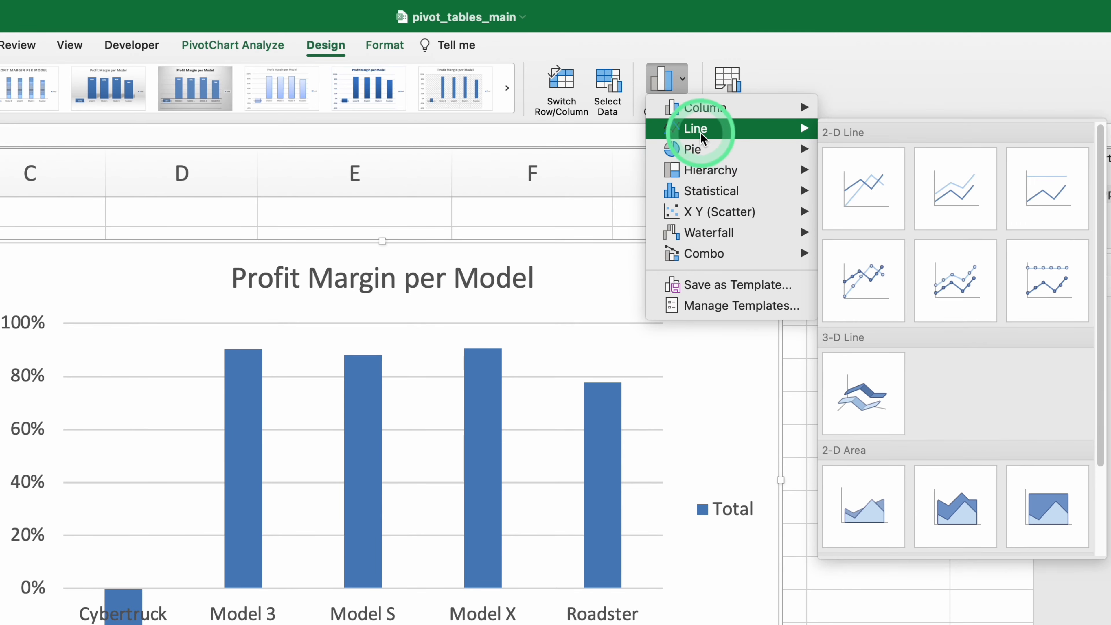
{"action": "mouse_move", "coordinate": [724, 110]}
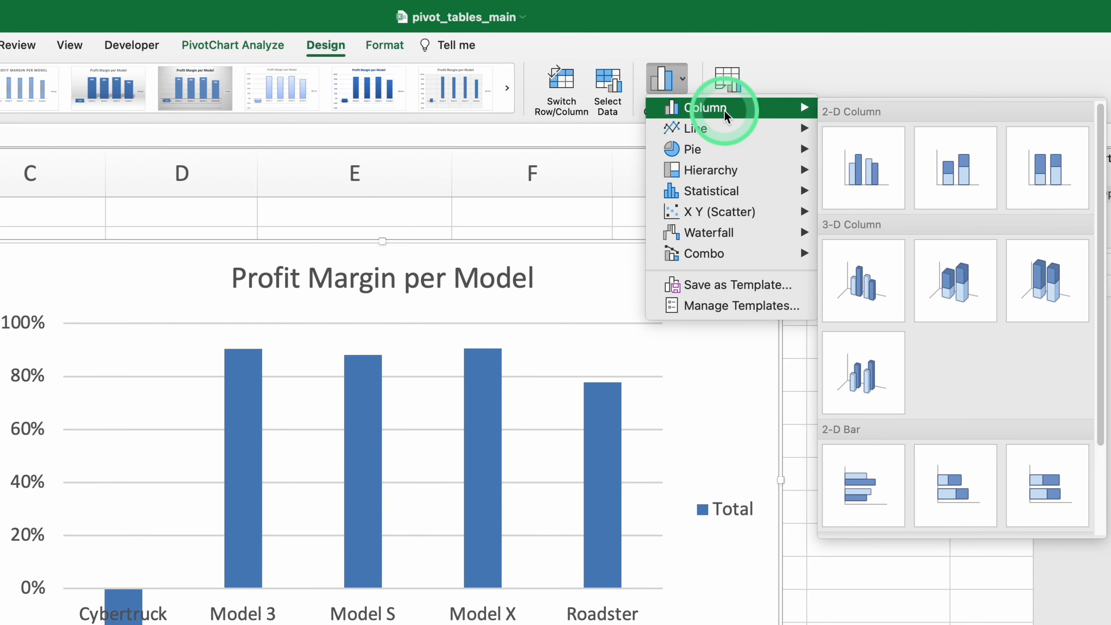
{"action": "scroll", "coordinate": [869, 480], "scroll_direction": "down", "scroll_amount": 1}
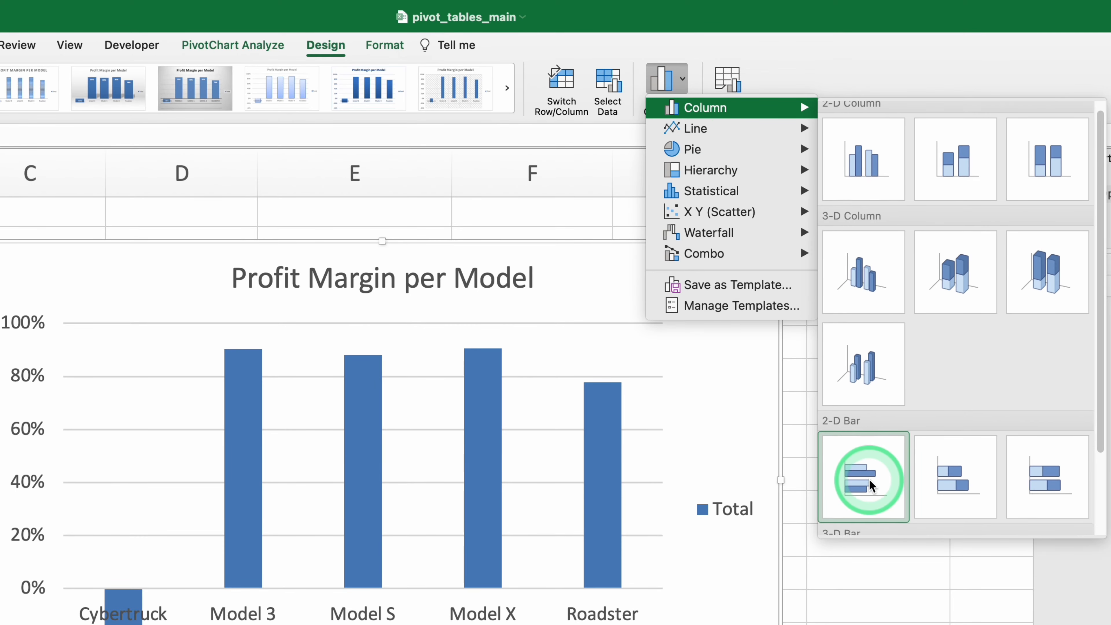
{"action": "left_click", "coordinate": [869, 466]}
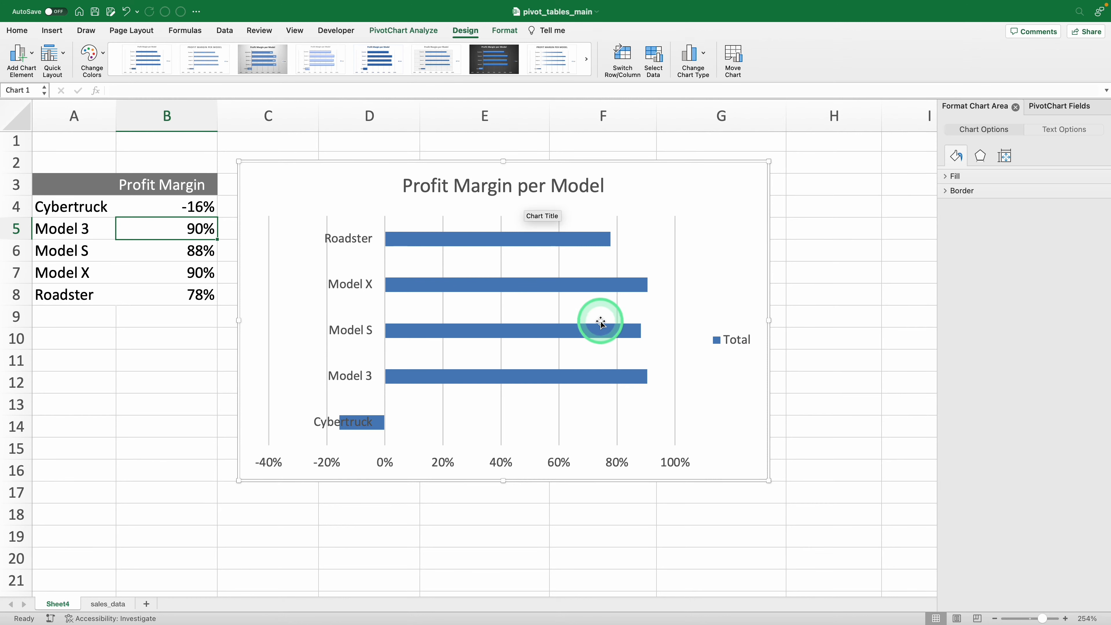
{"action": "left_click", "coordinate": [658, 209]}
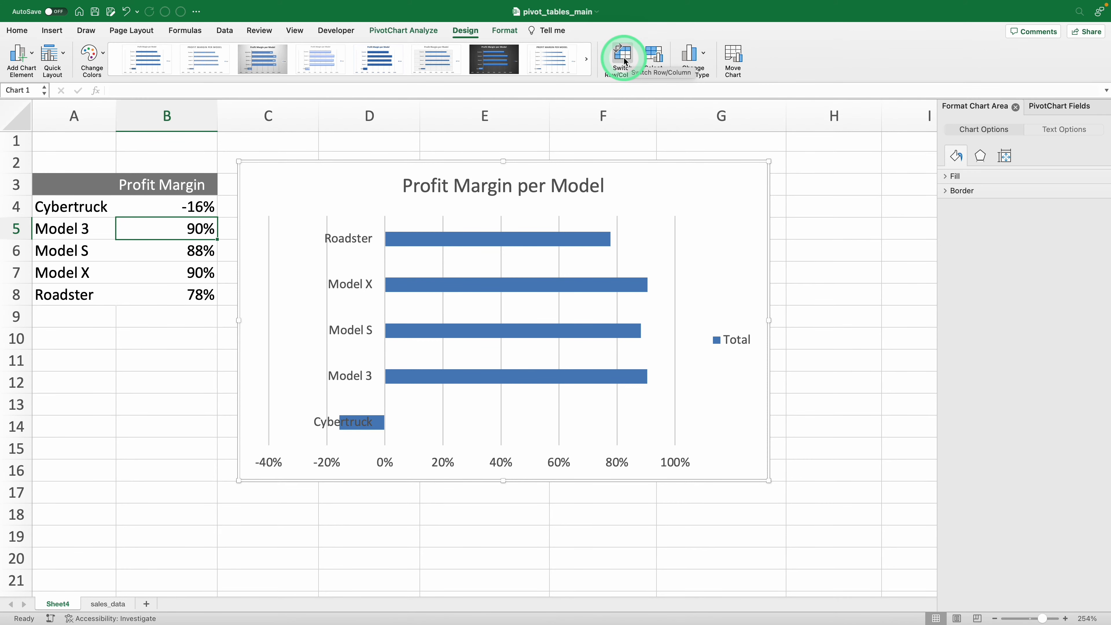
Step: Switch the chart's rows and columns, then move the chart below the pivot table and widen it slightly
{"action": "left_click", "coordinate": [623, 60]}
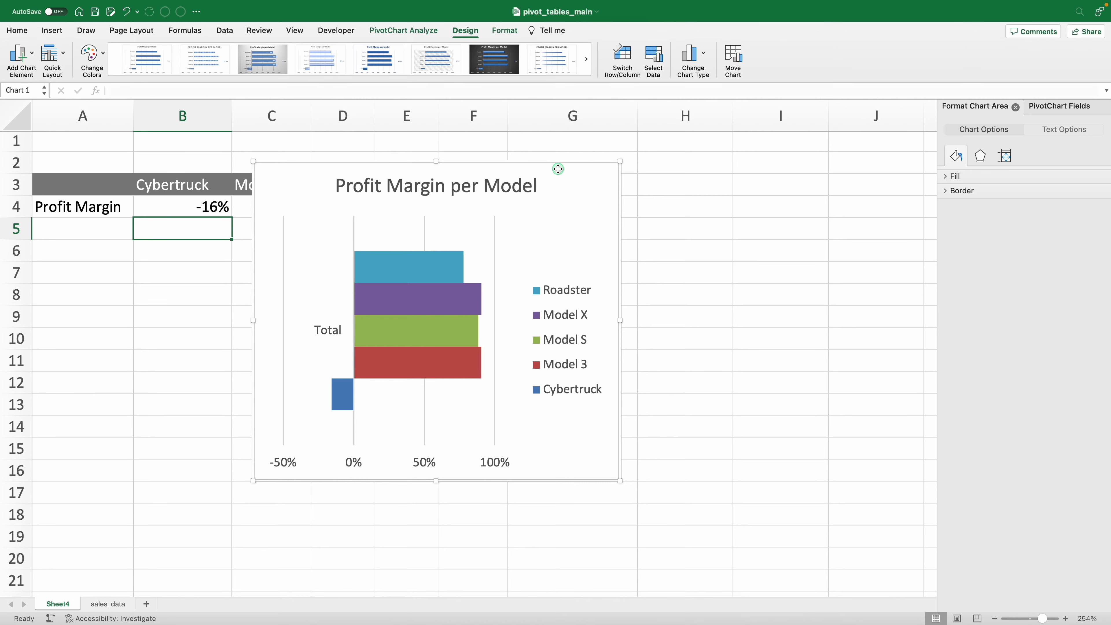
{"action": "left_click_drag", "start_coordinate": [558, 168], "coordinate": [633, 172]}
{"action": "left_click_drag", "start_coordinate": [685, 169], "coordinate": [580, 236]}
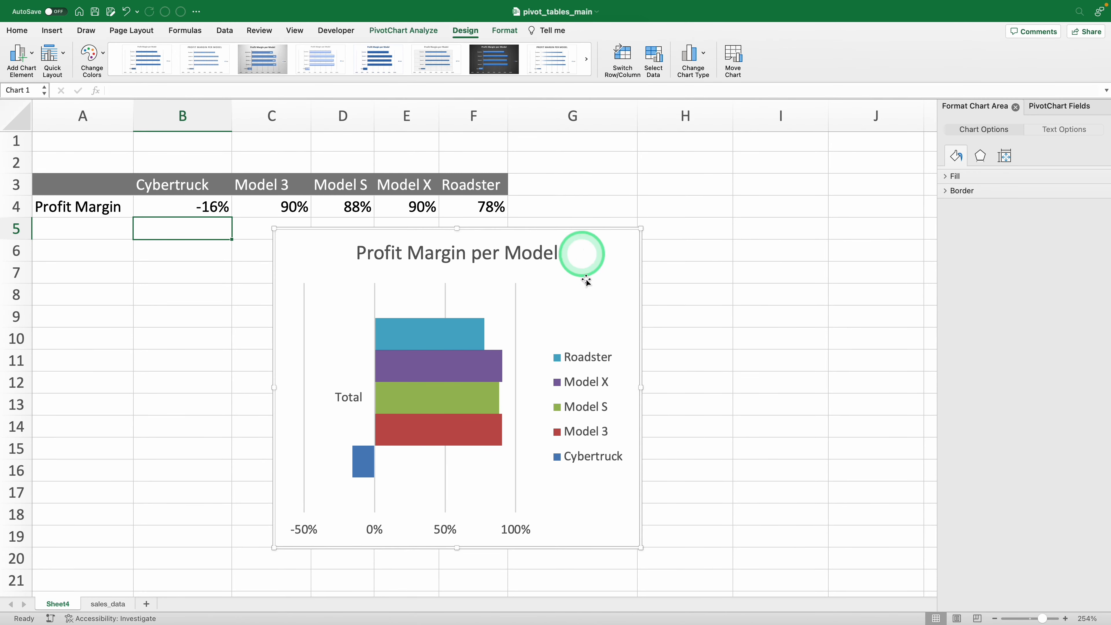
{"action": "left_click_drag", "start_coordinate": [642, 546], "coordinate": [685, 545]}
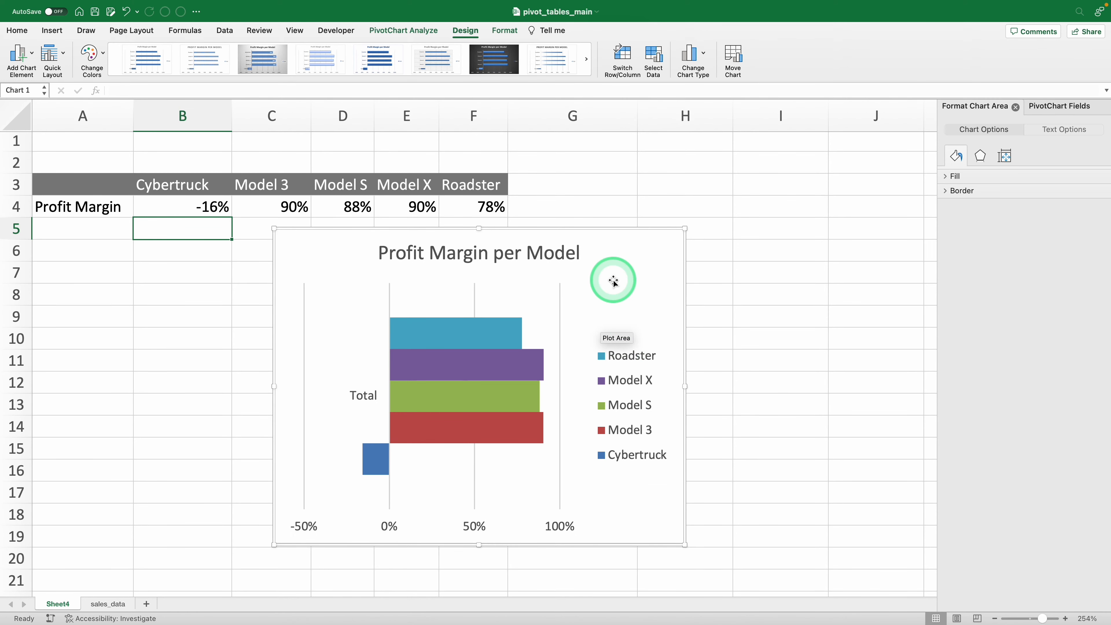
{"action": "left_click_drag", "start_coordinate": [581, 238], "coordinate": [632, 250]}
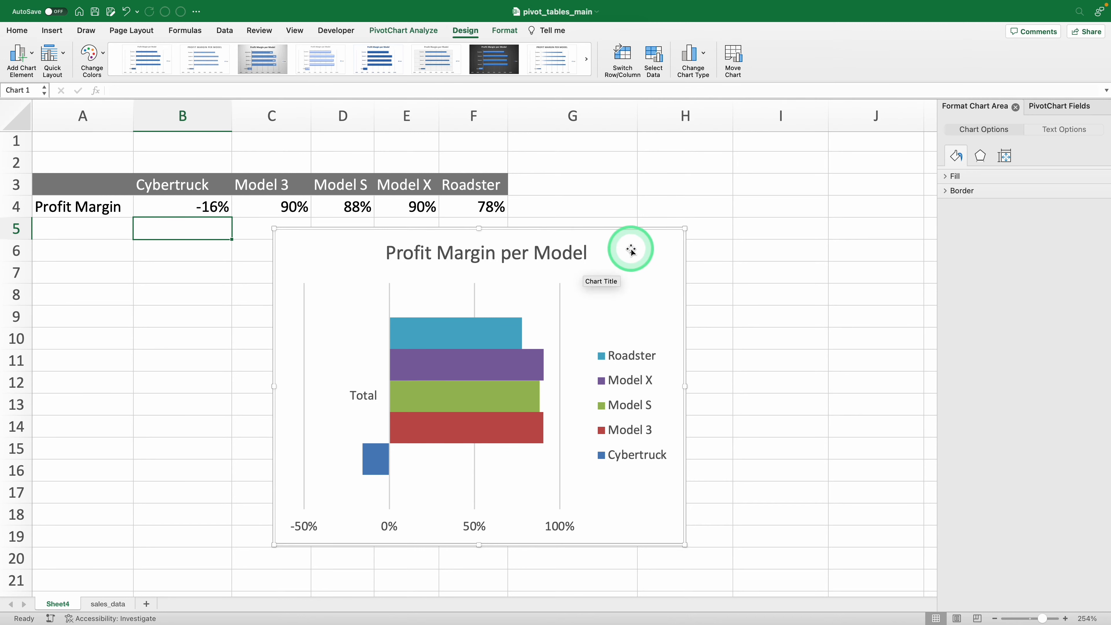
{"action": "key", "text": "super+z"}
{"action": "left_click", "coordinate": [628, 250]}
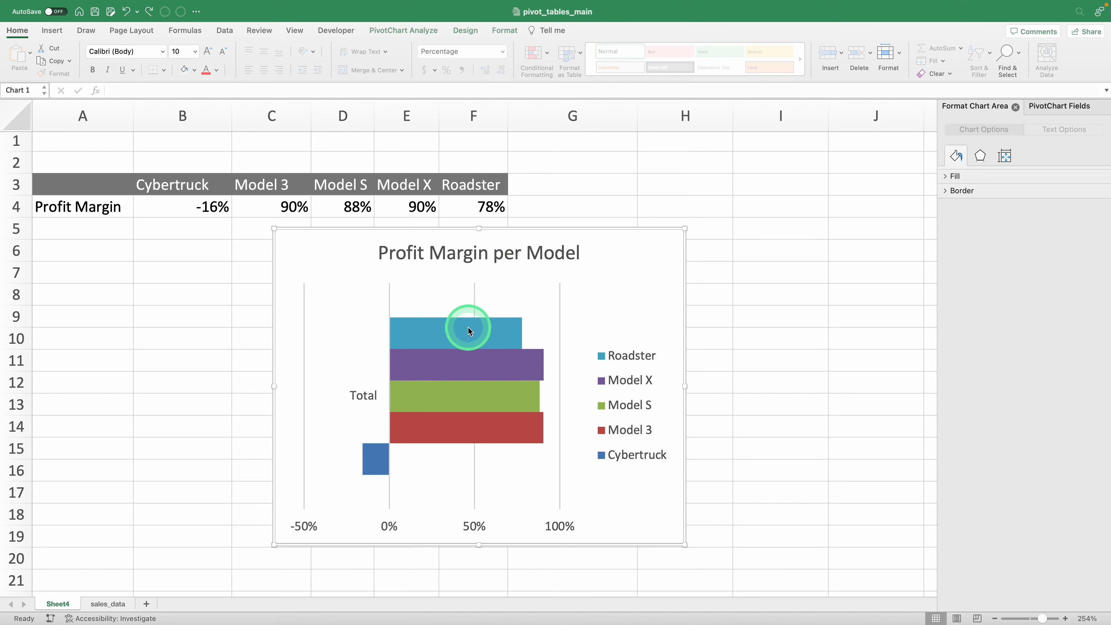
Step: Add the Year field to the pivot table's rows and move the chart to the right of column E
{"action": "left_click", "coordinate": [359, 195]}
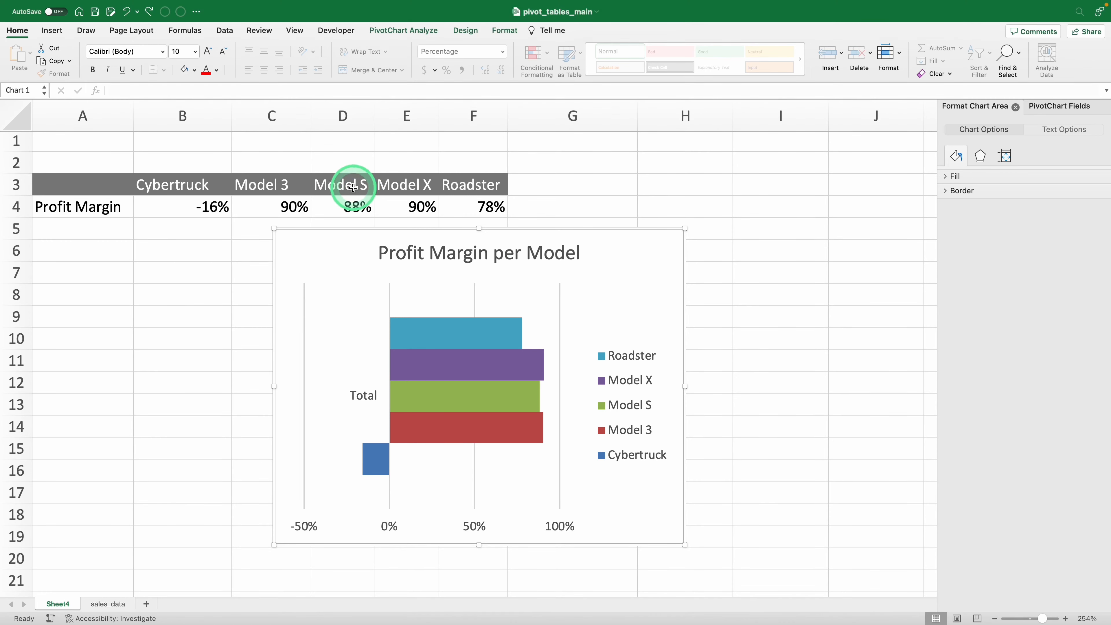
{"action": "left_click", "coordinate": [1055, 107]}
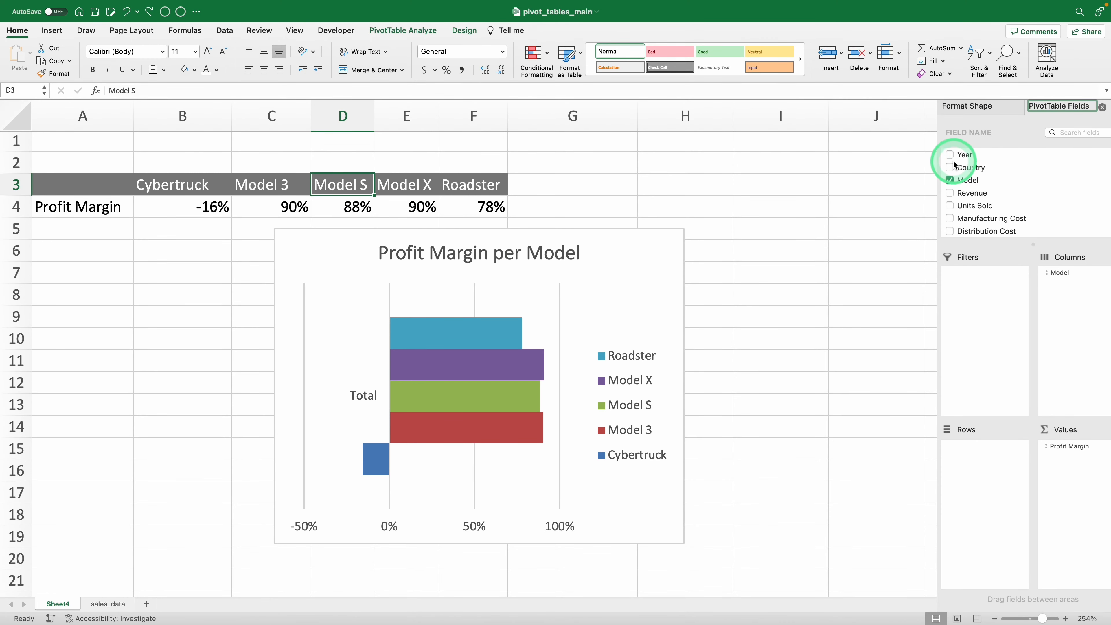
{"action": "left_click_drag", "start_coordinate": [963, 154], "coordinate": [980, 469]}
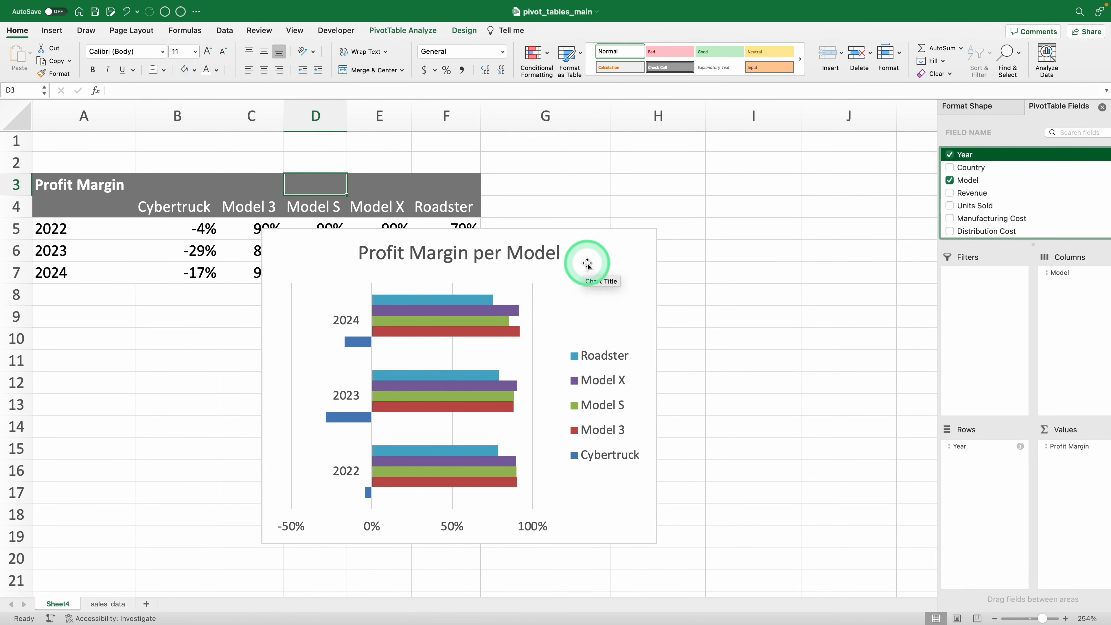
{"action": "left_click", "coordinate": [586, 248]}
{"action": "left_click_drag", "start_coordinate": [586, 245], "coordinate": [735, 192]}
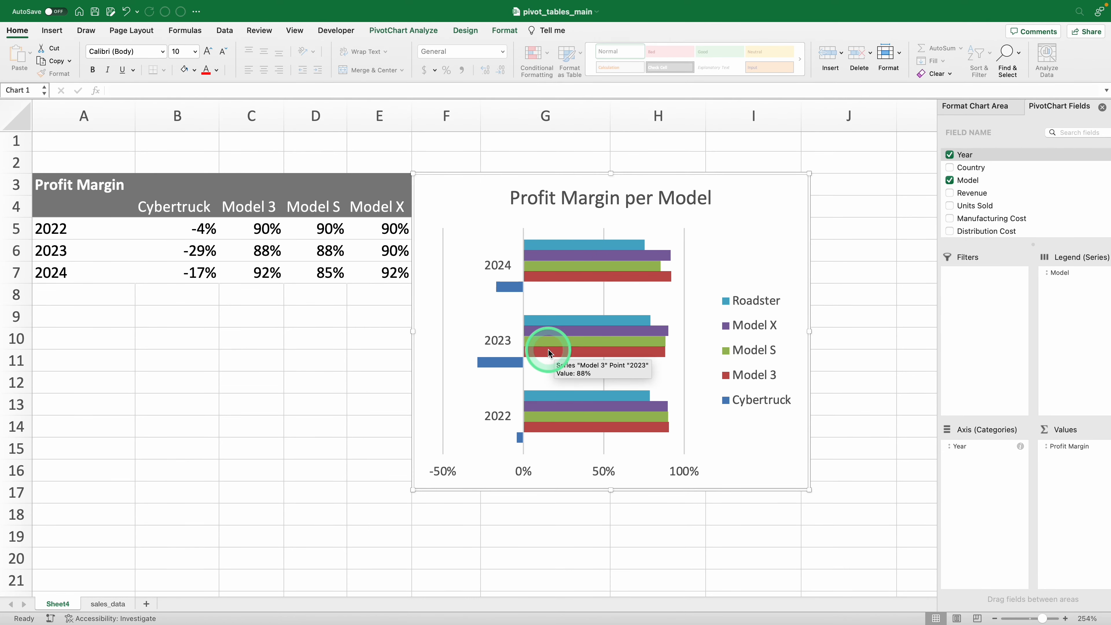
Step: Undo the chart move, the addition of the Year field and the earlier chart widening
{"action": "key", "text": "super+z"}
{"action": "key", "text": "super+z"}
{"action": "key", "text": "super+z"}
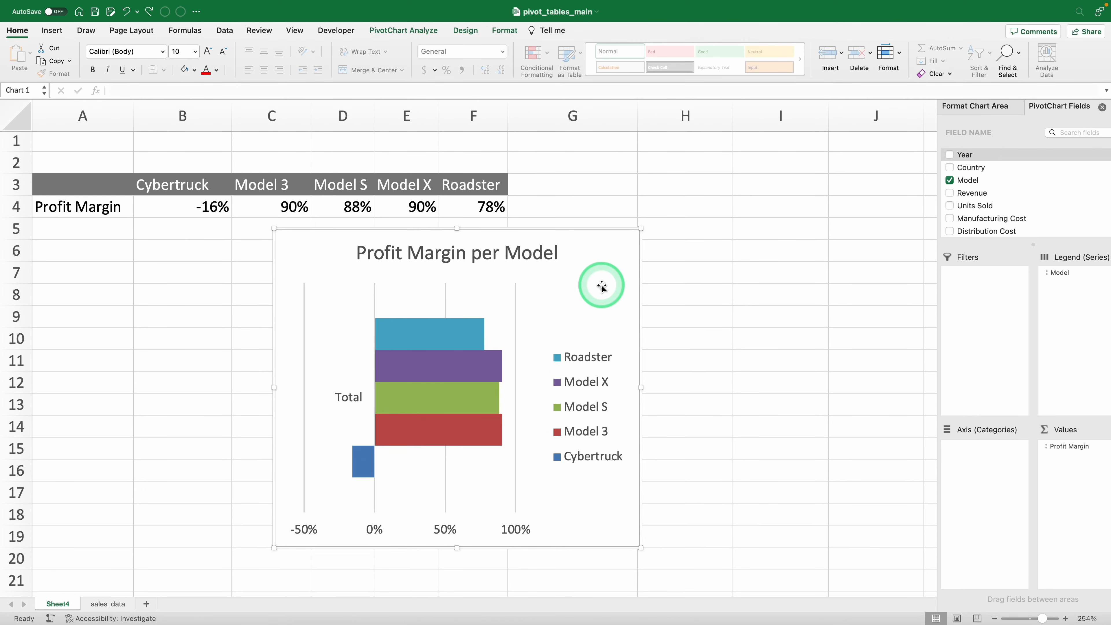
Step: Apply quick Layout 2 to the Profit Margin per Model chart and move the chart further right on the sheet
{"action": "left_click_drag", "start_coordinate": [590, 283], "coordinate": [608, 223]}
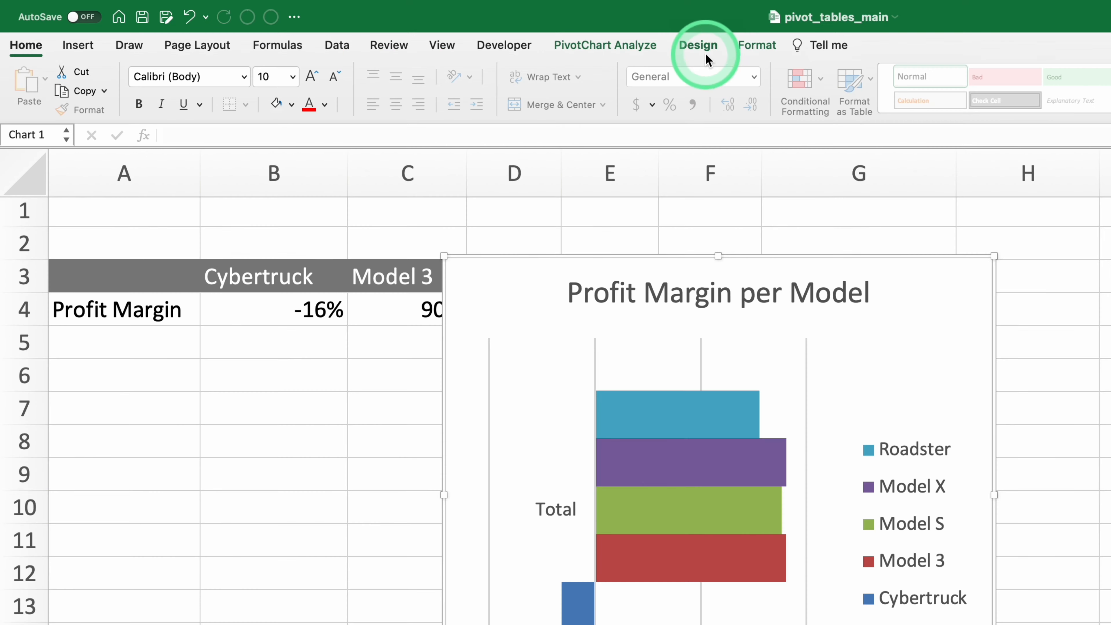
{"action": "left_click", "coordinate": [467, 31]}
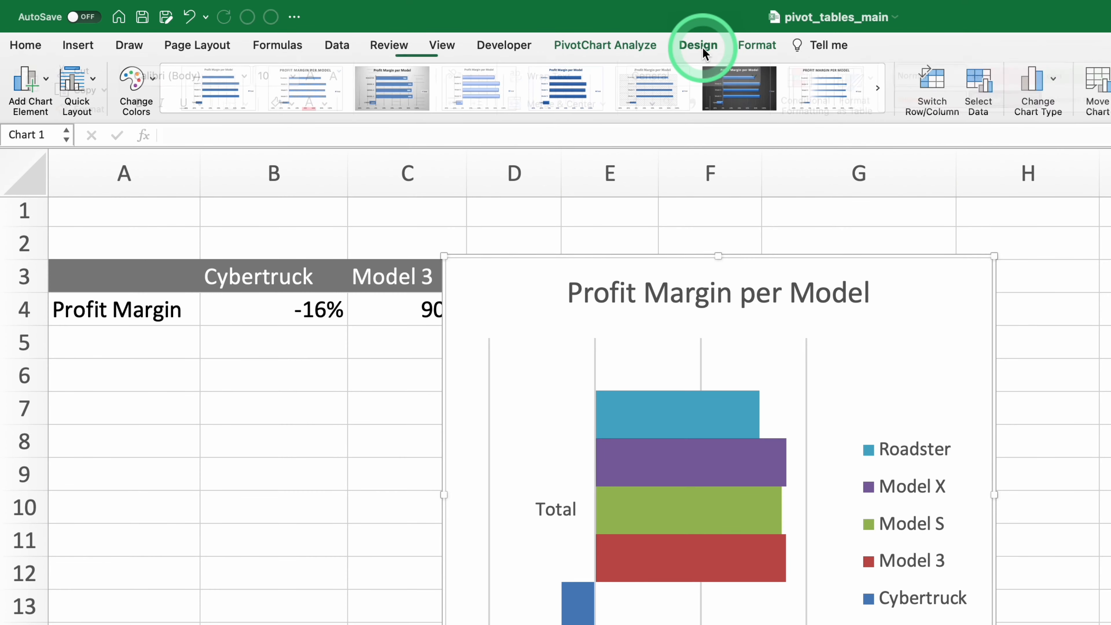
{"action": "left_click", "coordinate": [93, 80]}
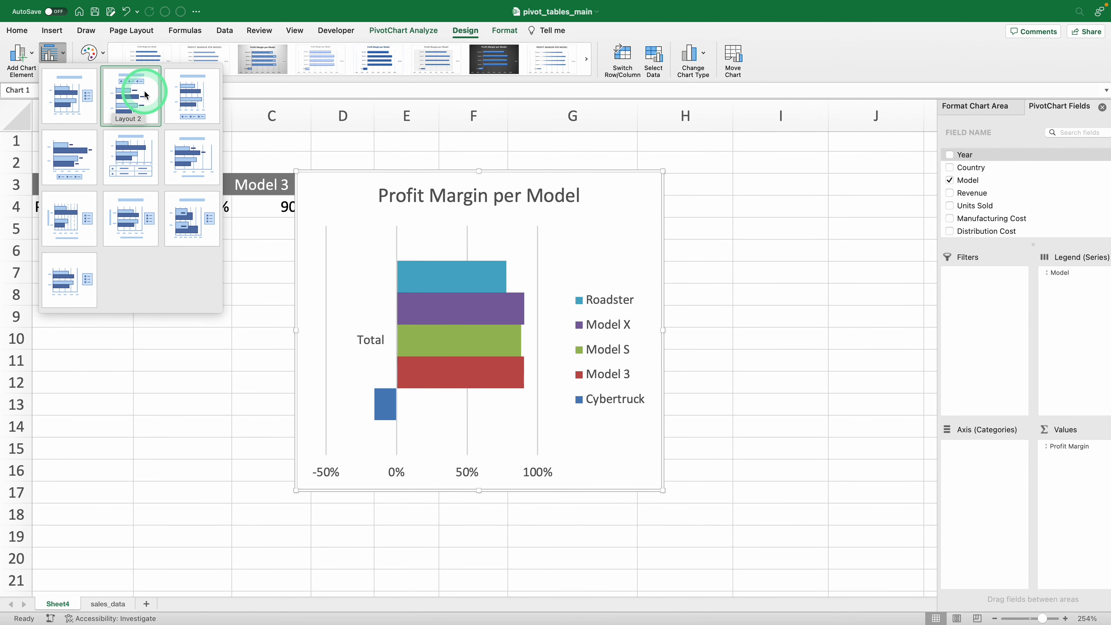
{"action": "left_click", "coordinate": [145, 97]}
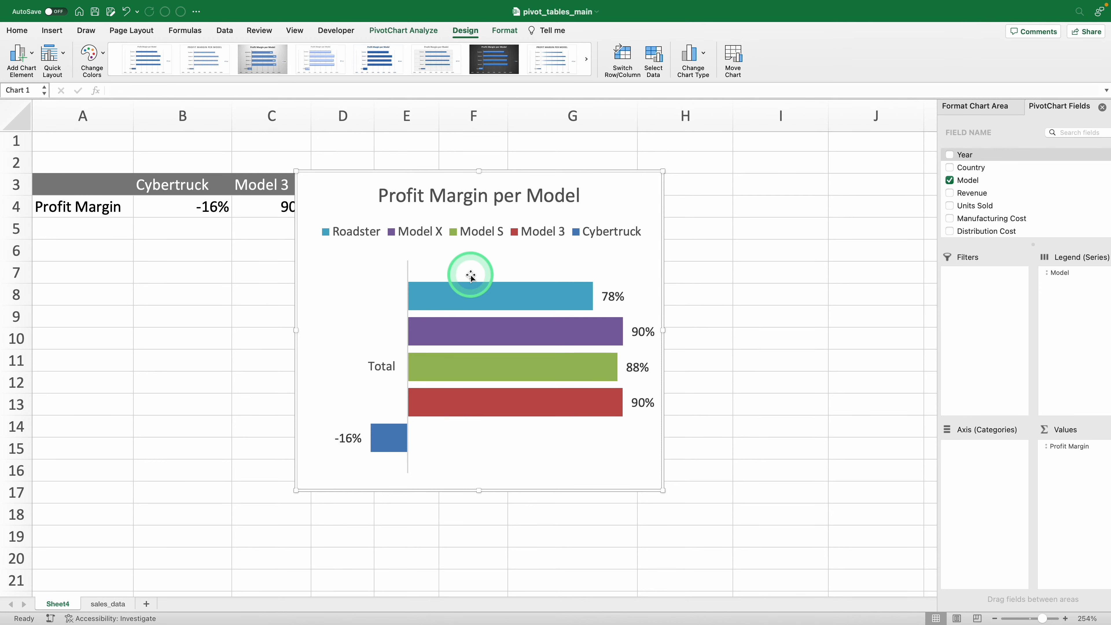
{"action": "left_click_drag", "start_coordinate": [610, 185], "coordinate": [662, 188]}
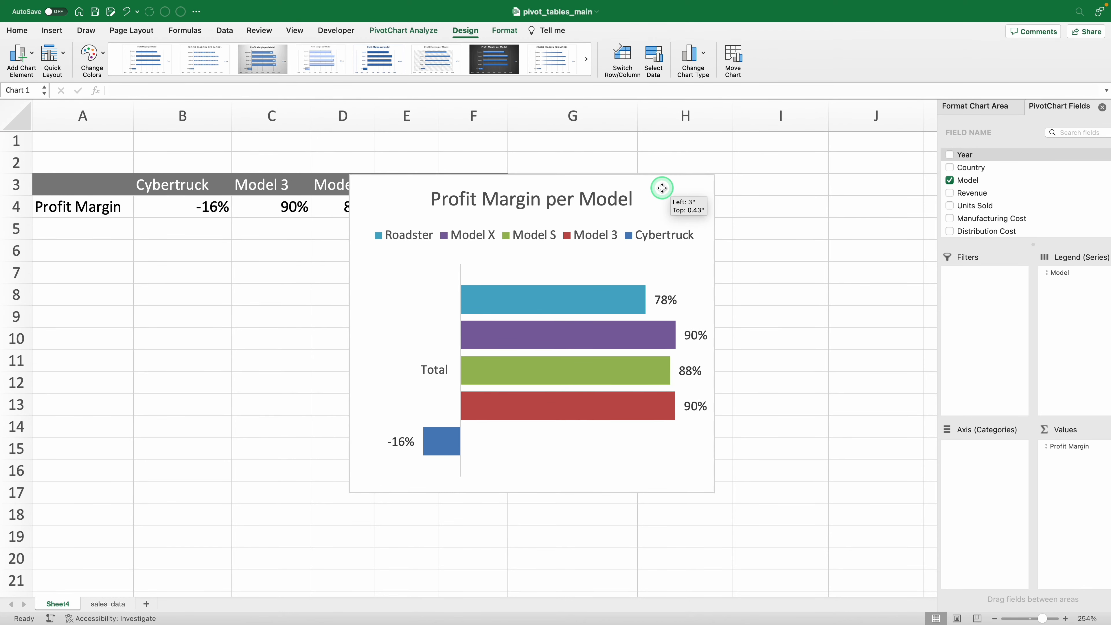
{"action": "left_click", "coordinate": [508, 297]}
{"action": "left_click", "coordinate": [527, 318]}
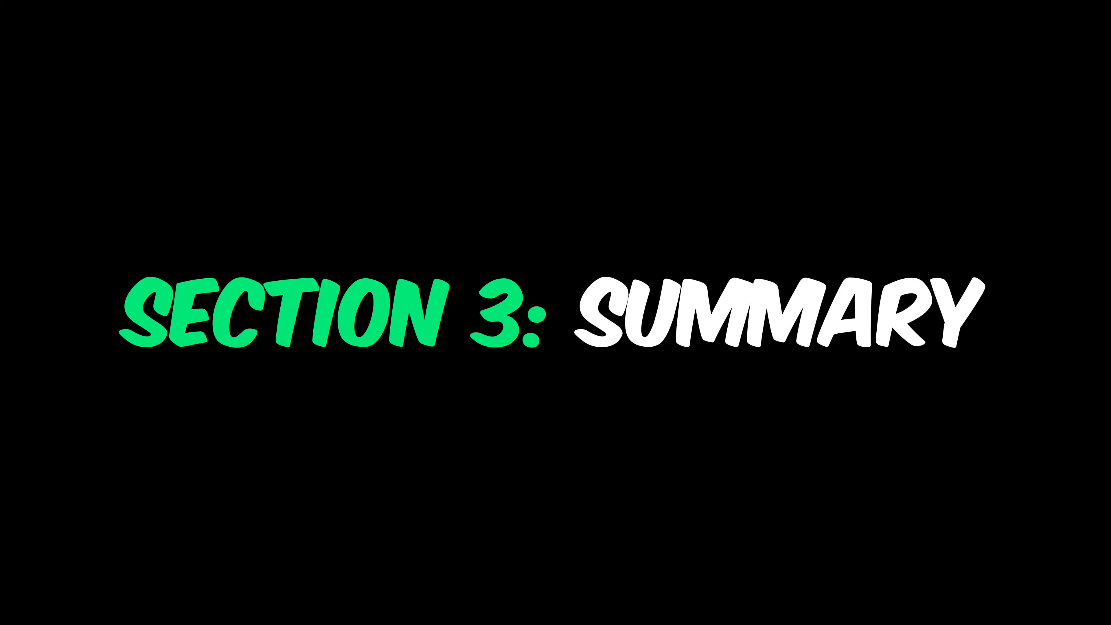
Step: Remove the Revenue and Total Cost fields from the pivot table
{"action": "left_click", "coordinate": [971, 191]}
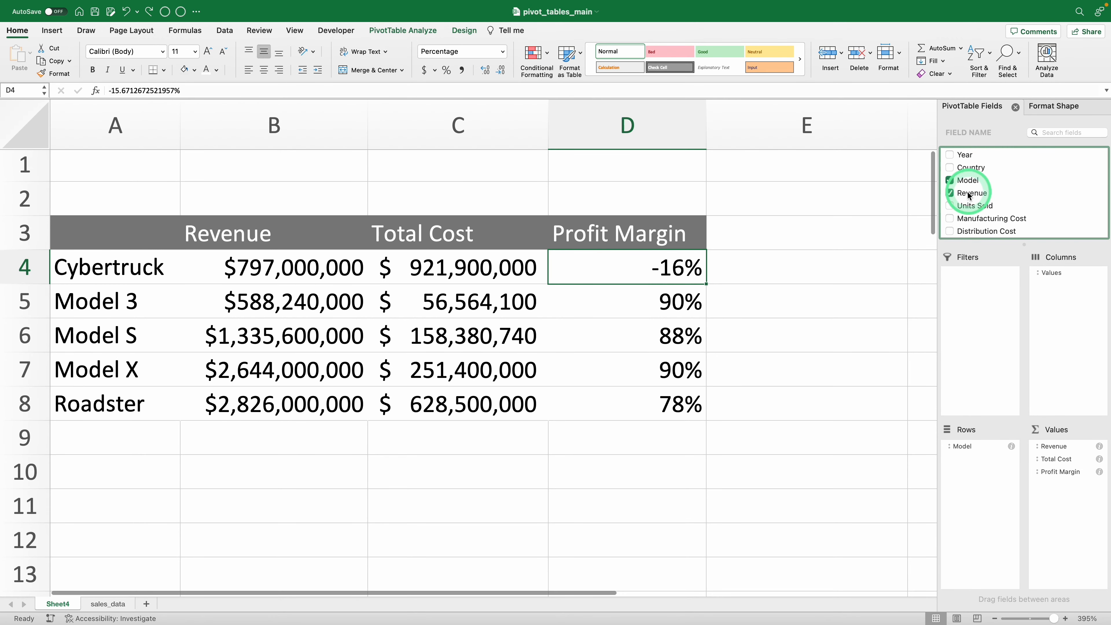
{"action": "left_click", "coordinate": [950, 192]}
{"action": "scroll", "coordinate": [985, 204], "scroll_direction": "down", "scroll_amount": 1}
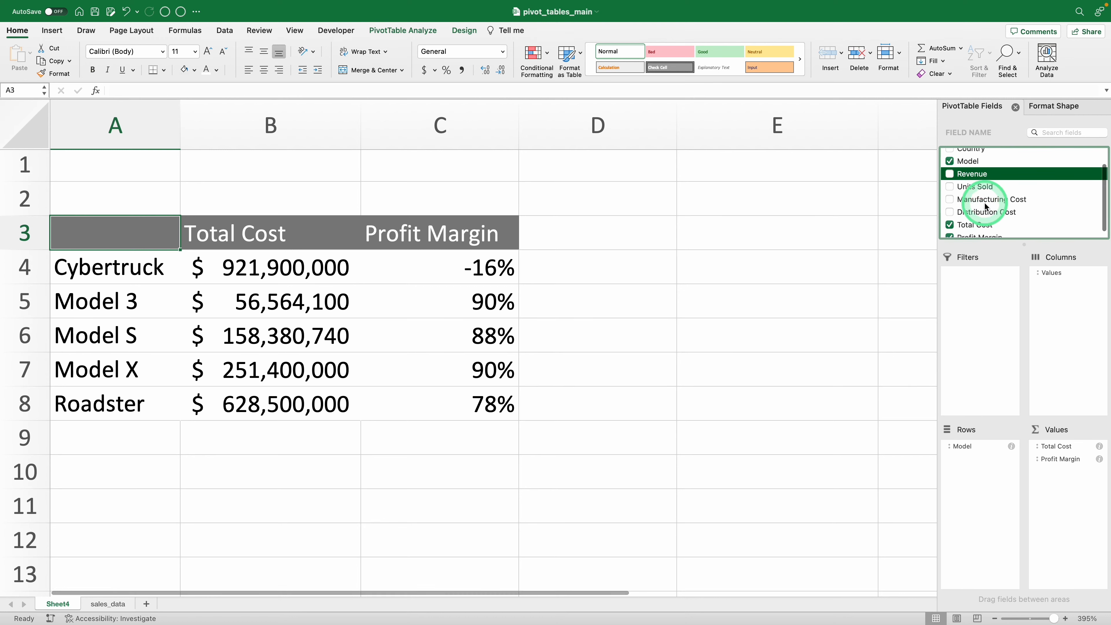
{"action": "scroll", "coordinate": [986, 206], "scroll_direction": "down", "scroll_amount": 1}
{"action": "left_click", "coordinate": [951, 218]}
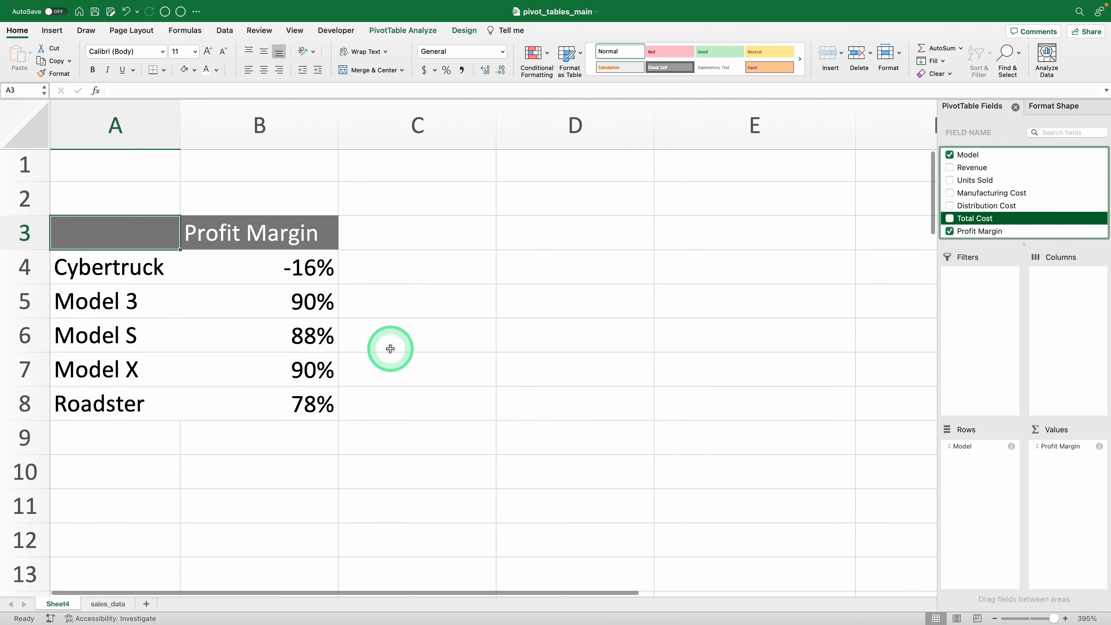
Step: Insert a PivotChart from the Profit Margin pivot table and move it down and to the right
{"action": "left_click", "coordinate": [277, 335]}
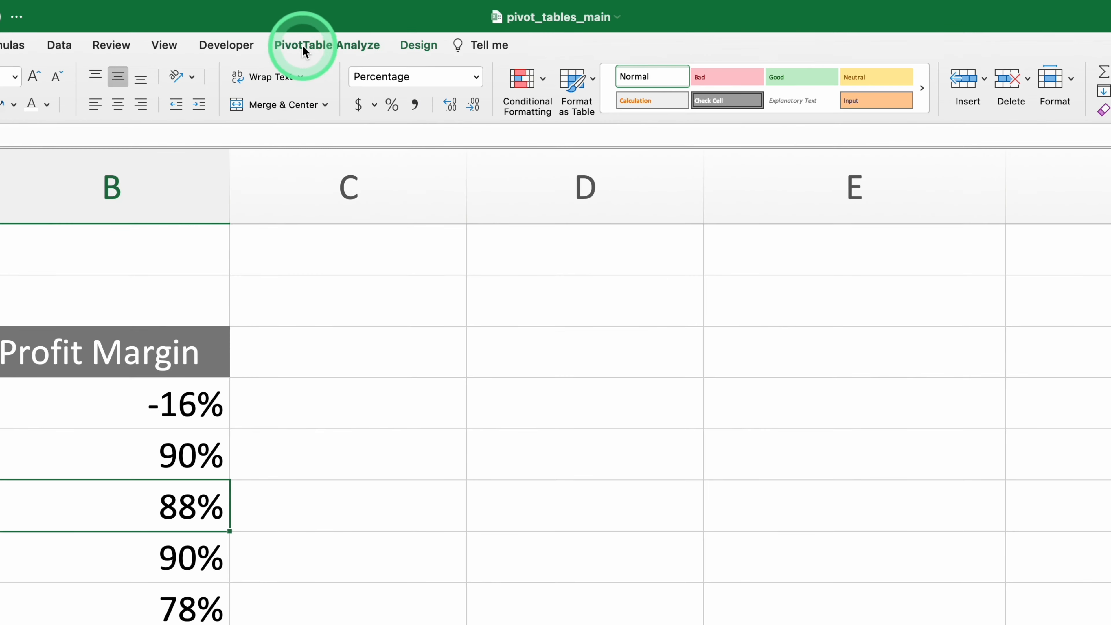
{"action": "left_click", "coordinate": [386, 30]}
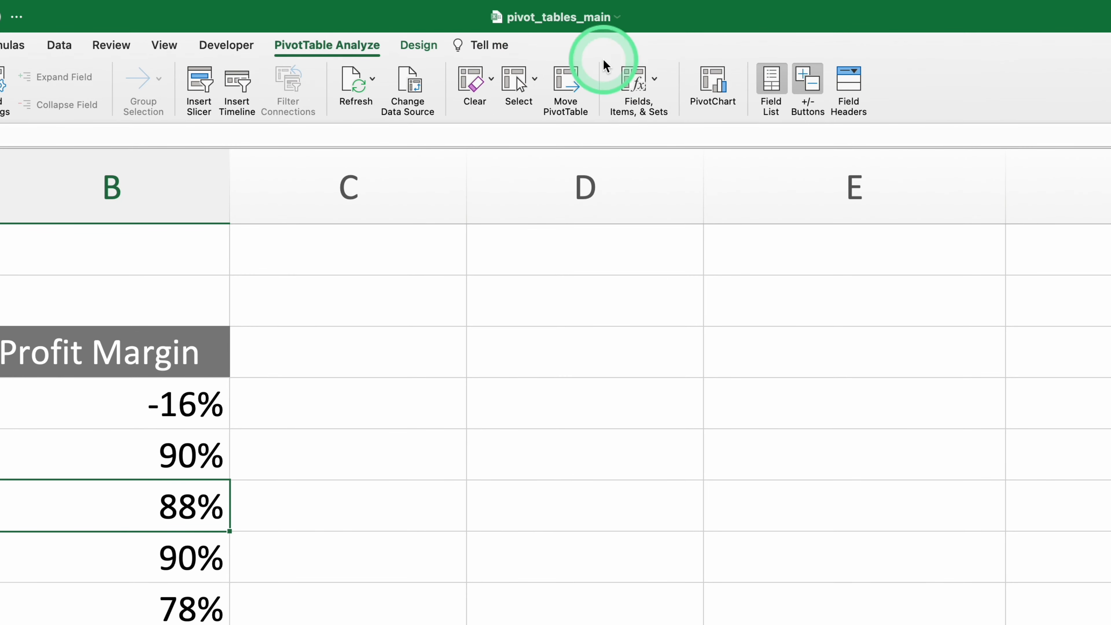
{"action": "left_click", "coordinate": [717, 81]}
{"action": "left_click_drag", "start_coordinate": [489, 169], "coordinate": [586, 213]}
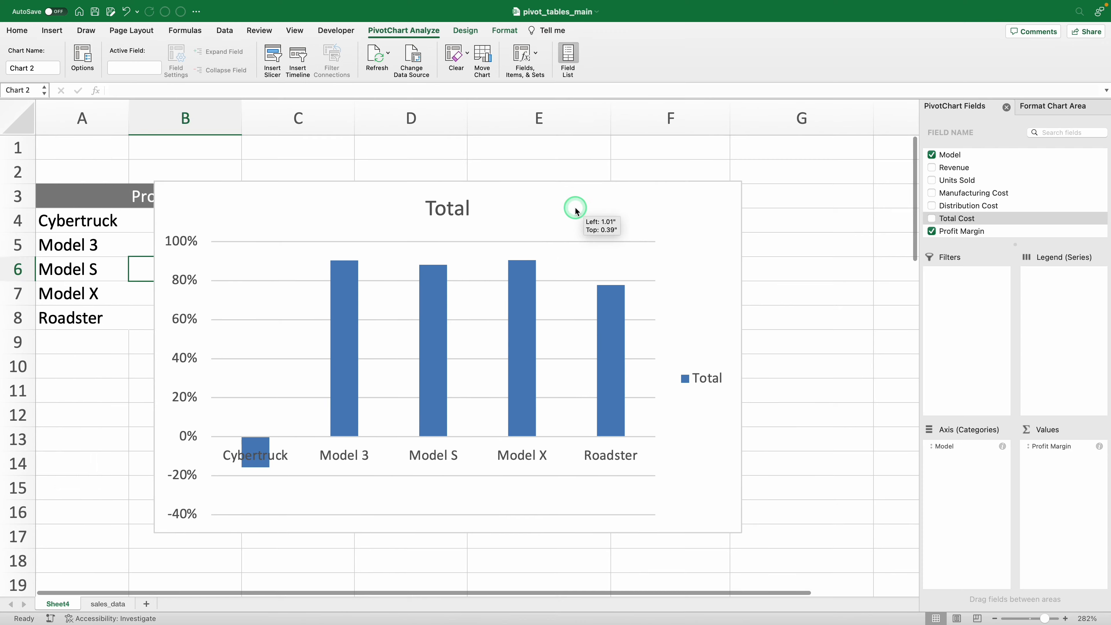
Step: Change the new chart's title from its default to Profit Margin per Model
{"action": "double_click", "coordinate": [457, 212]}
{"action": "type", "text": "Profit Margin per Mod"}
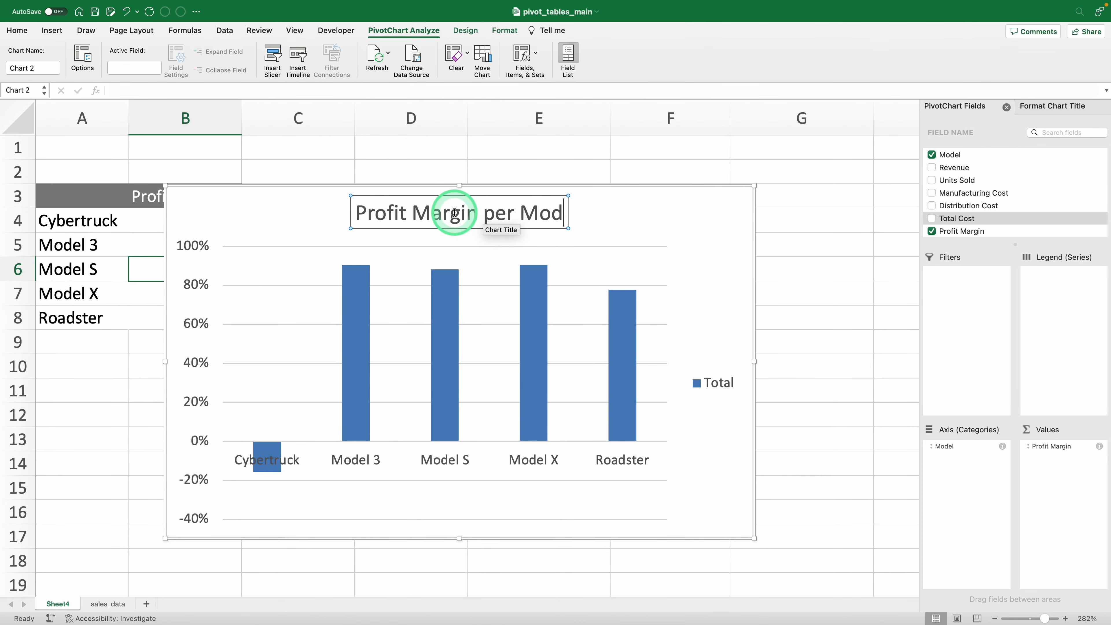
{"action": "type", "text": "el"}
{"action": "left_click", "coordinate": [607, 212]}
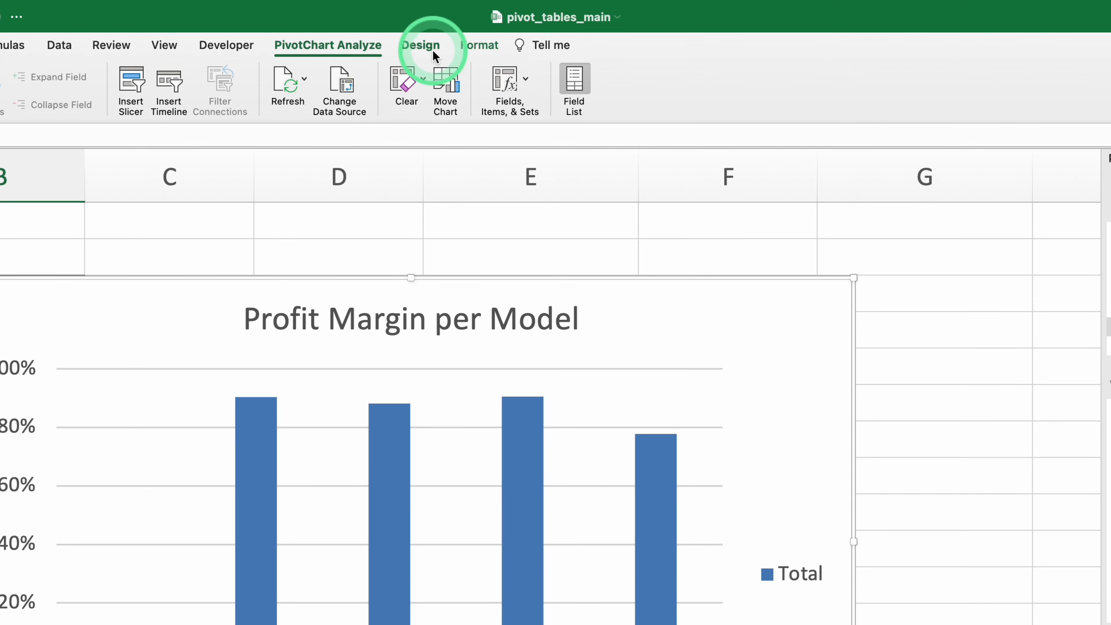
Step: Change the new PivotChart's type to a 2-D clustered bar chart
{"action": "left_click", "coordinate": [465, 30]}
{"action": "left_click", "coordinate": [757, 84]}
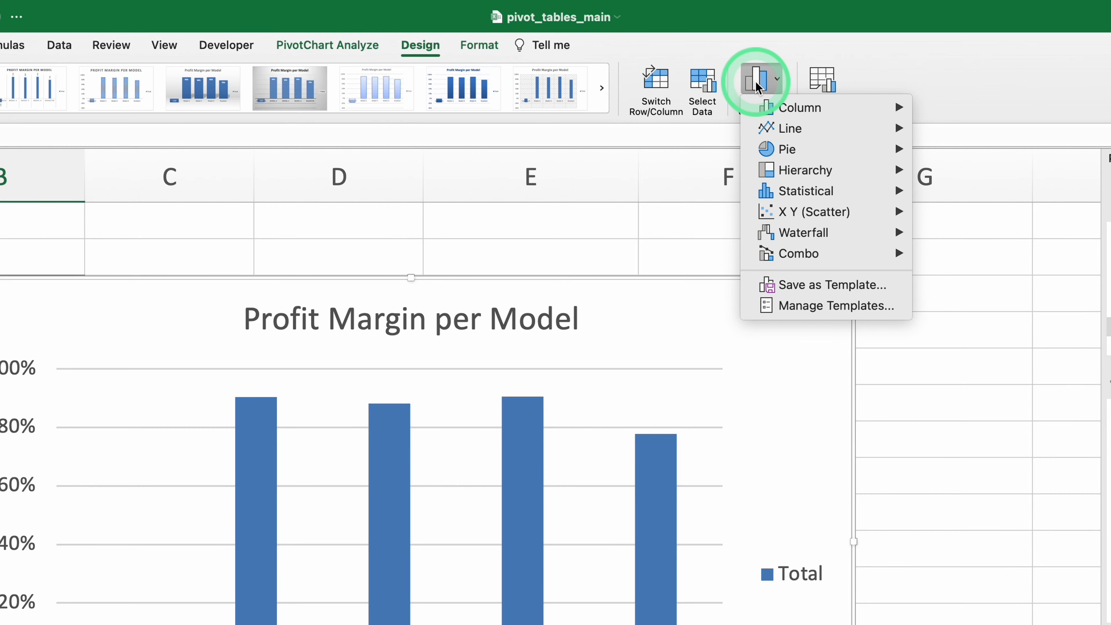
{"action": "mouse_move", "coordinate": [805, 107]}
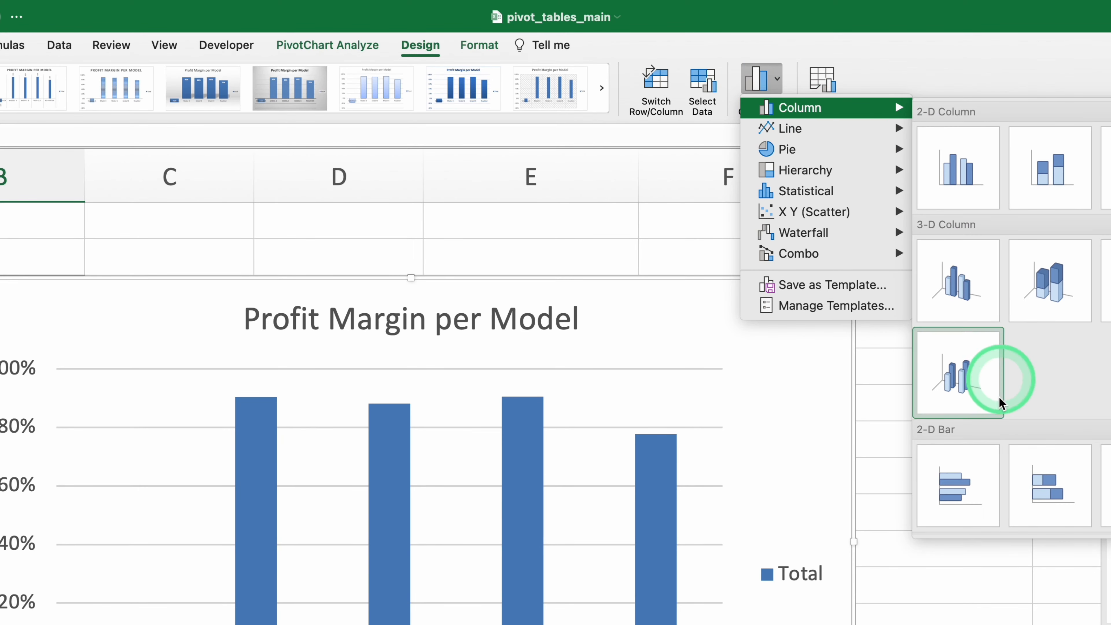
{"action": "left_click", "coordinate": [974, 471]}
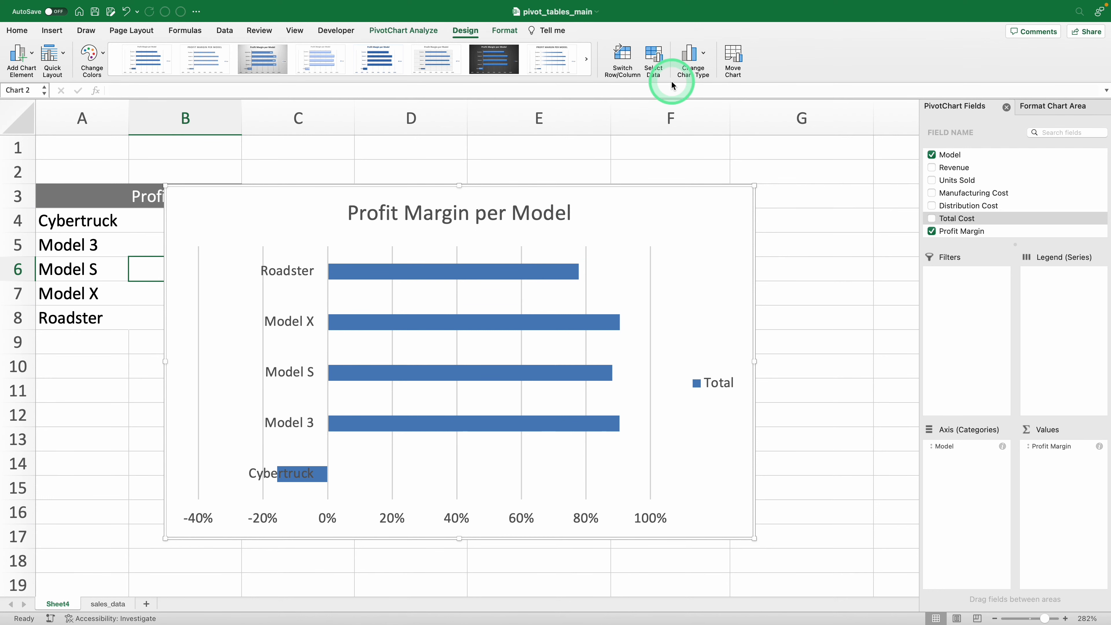
Step: Switch the new chart's rows and columns, shift it to the right, and apply quick Layout 2
{"action": "left_click", "coordinate": [623, 57]}
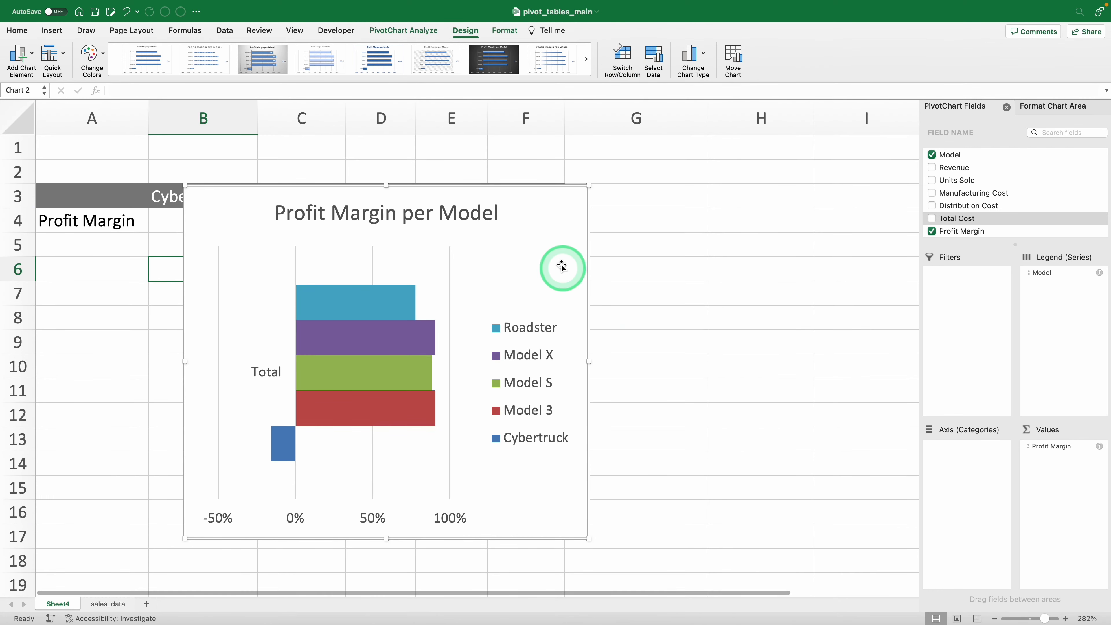
{"action": "left_click_drag", "start_coordinate": [550, 243], "coordinate": [639, 243]}
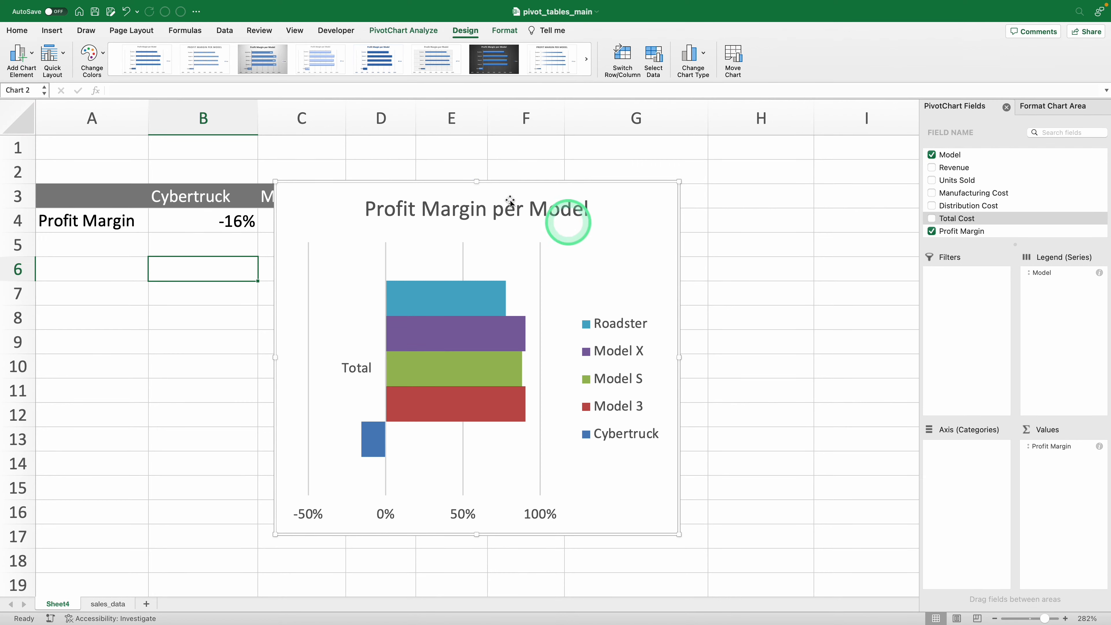
{"action": "left_click", "coordinate": [63, 55]}
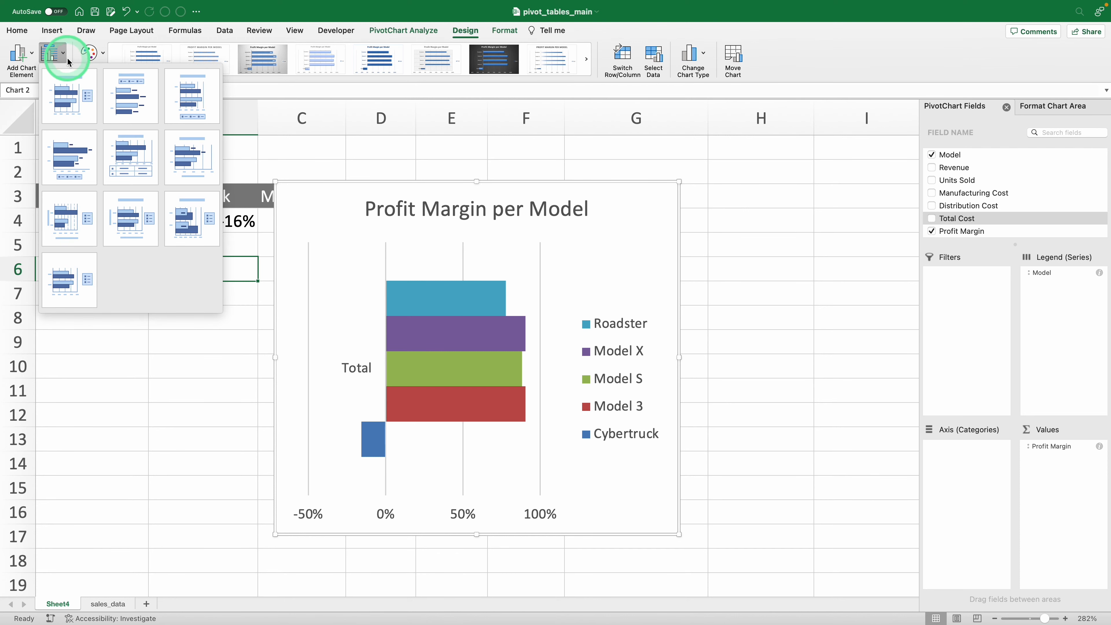
{"action": "left_click", "coordinate": [125, 105]}
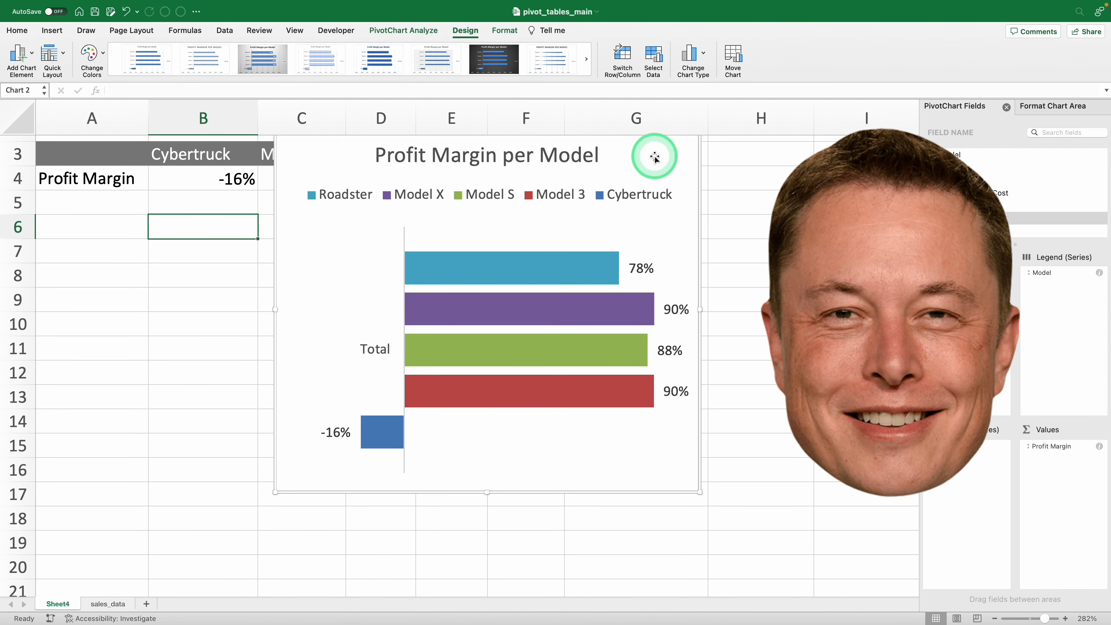
Step: Move the chart directly below the pivot table so that it no longer covers the Profit Margin row
{"action": "left_click_drag", "start_coordinate": [649, 160], "coordinate": [459, 225]}
{"action": "scroll", "coordinate": [572, 264], "scroll_direction": "up", "scroll_amount": 1}
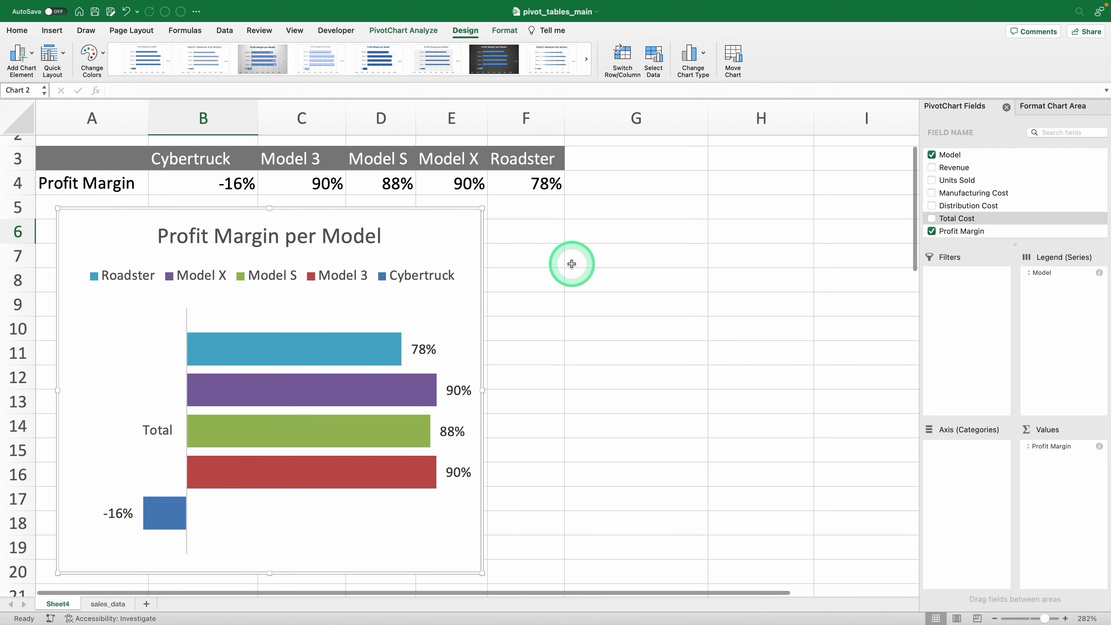
{"action": "scroll", "coordinate": [572, 264], "scroll_direction": "down", "scroll_amount": 1}
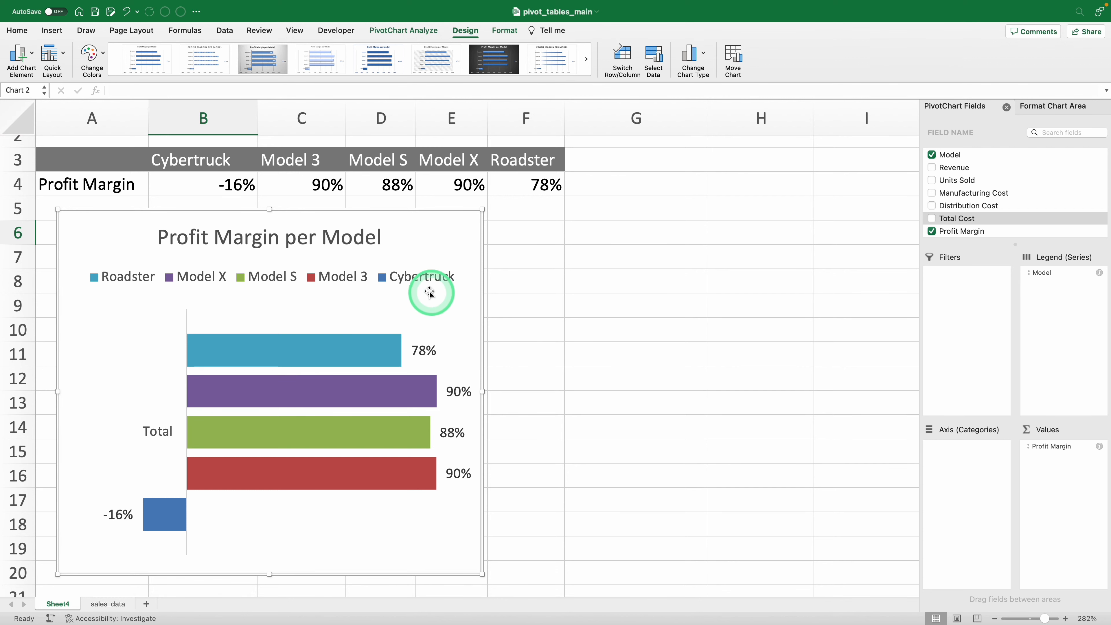
{"action": "mouse_move", "coordinate": [343, 350]}
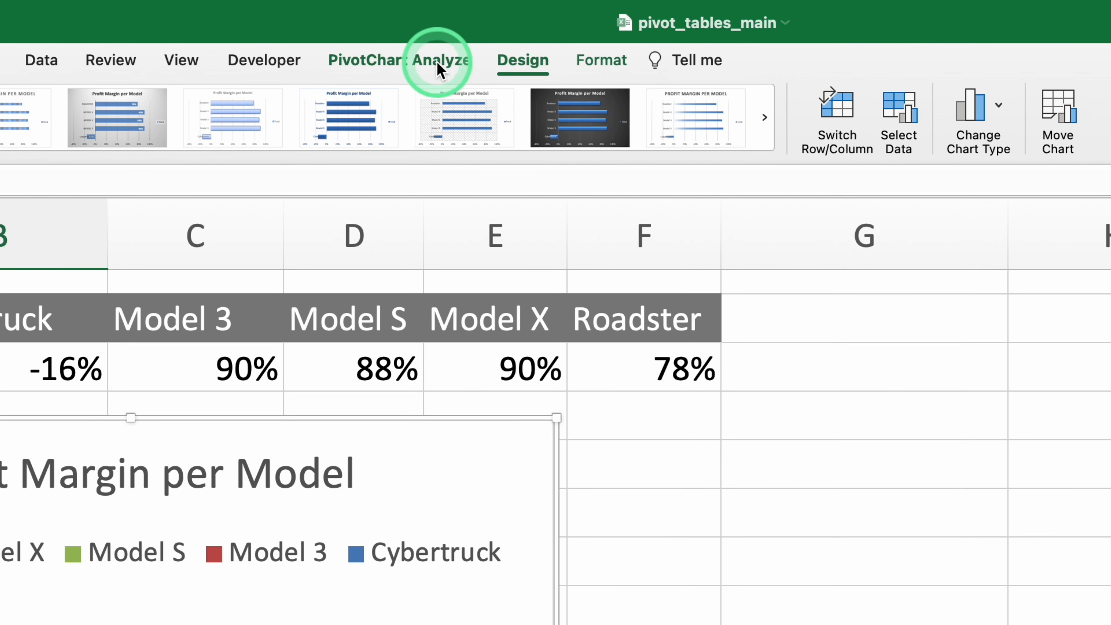
Step: Insert slicers for the Year and Model fields on the Profit Margin per Model PivotChart
{"action": "left_click", "coordinate": [423, 32]}
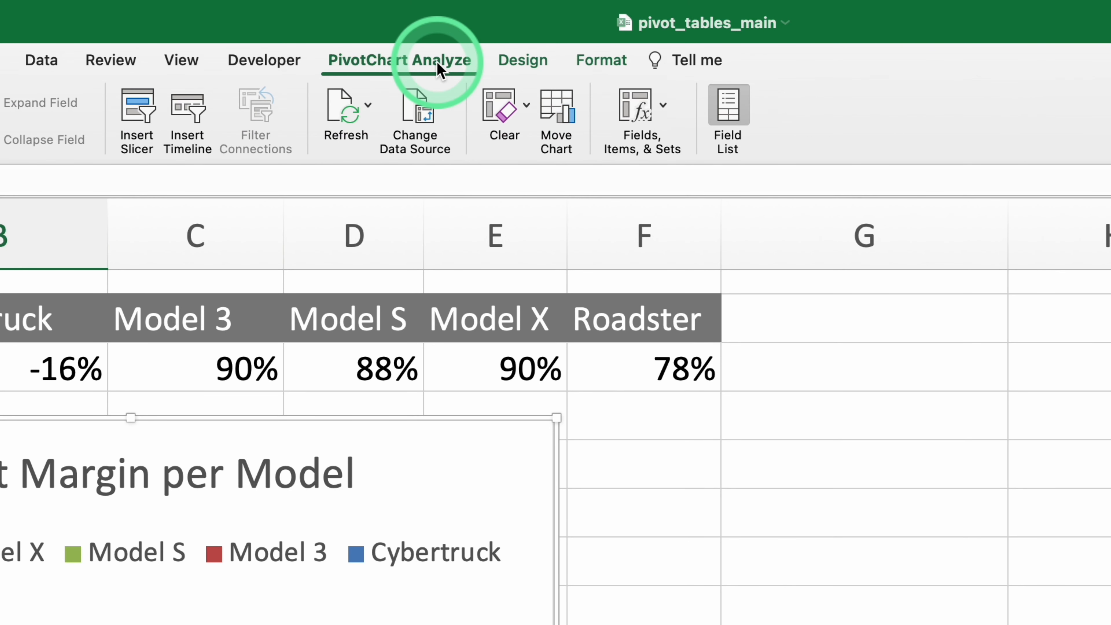
{"action": "left_click", "coordinate": [131, 118]}
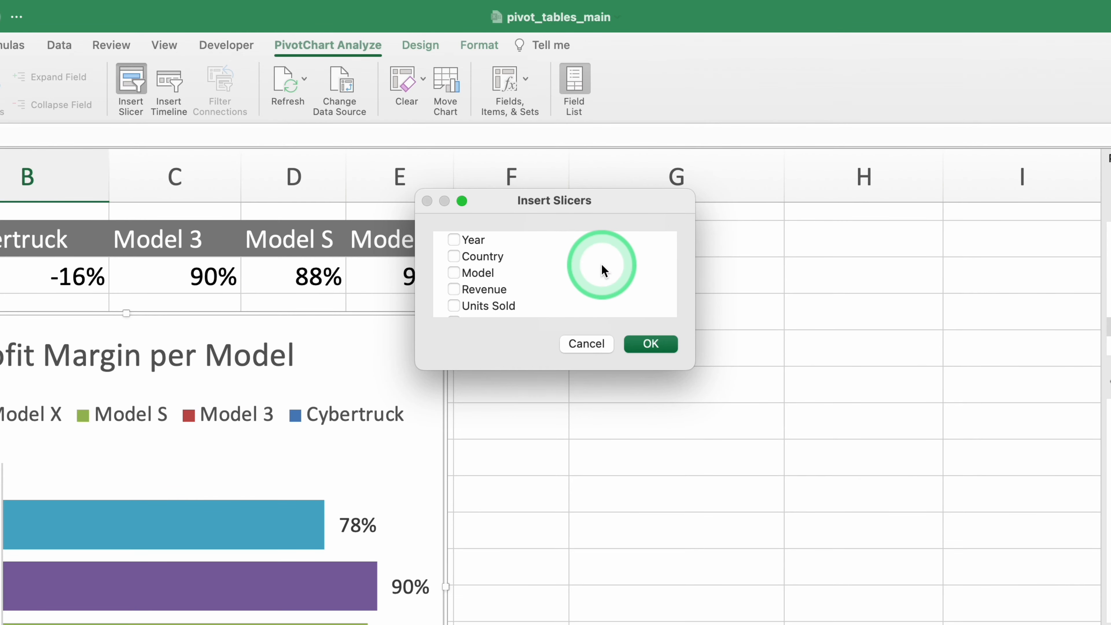
{"action": "scroll", "coordinate": [586, 176], "scroll_direction": "down", "scroll_amount": 2}
{"action": "scroll", "coordinate": [601, 264], "scroll_direction": "up", "scroll_amount": 3}
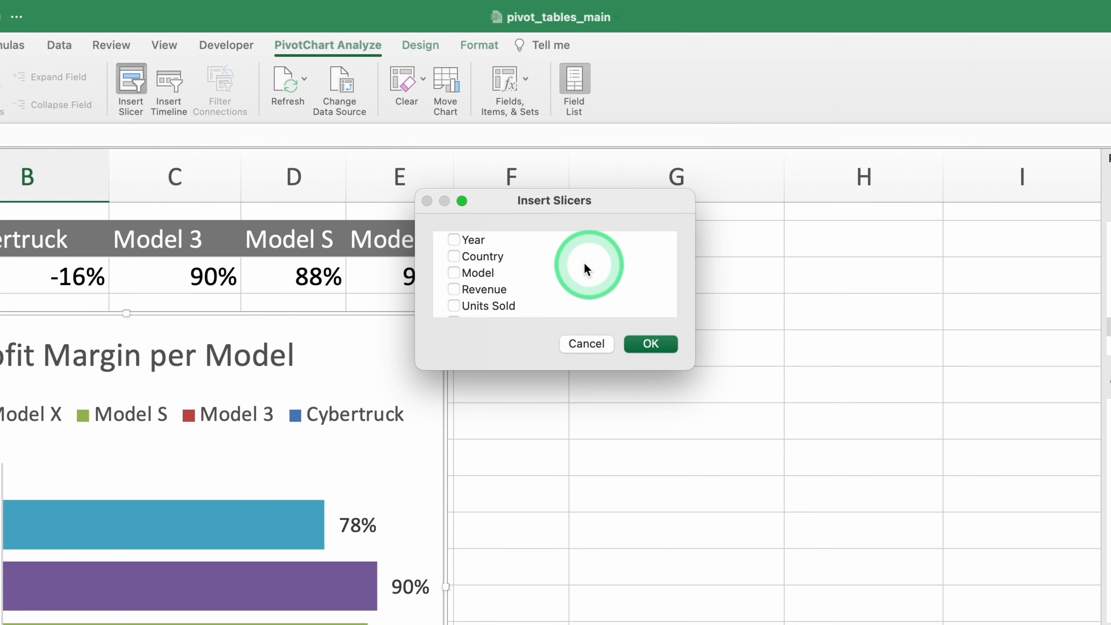
{"action": "left_click", "coordinate": [454, 241]}
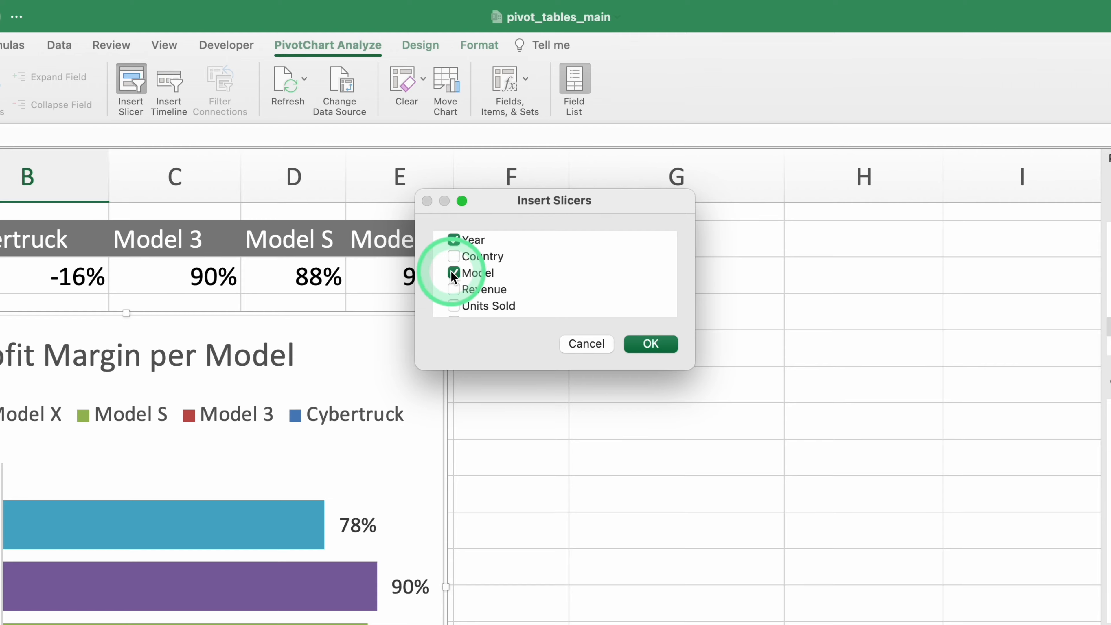
{"action": "left_click", "coordinate": [654, 343]}
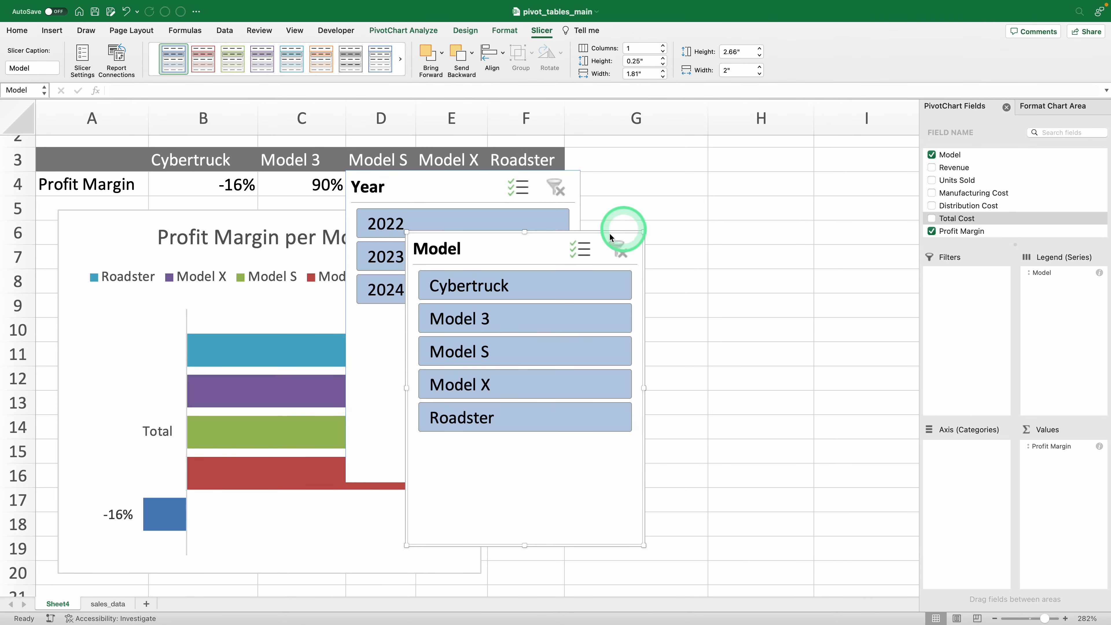
Step: Move the overlapping slicers off the chart so that Year sits beside it and Model sits next to Year
{"action": "left_click", "coordinate": [611, 237]}
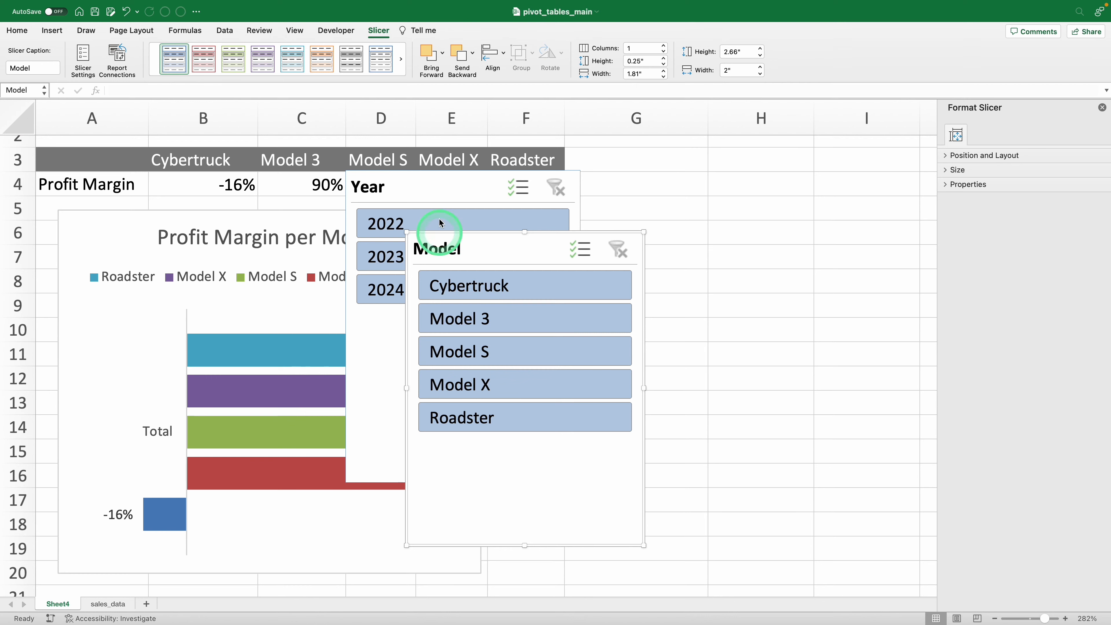
{"action": "left_click_drag", "start_coordinate": [496, 248], "coordinate": [785, 184]}
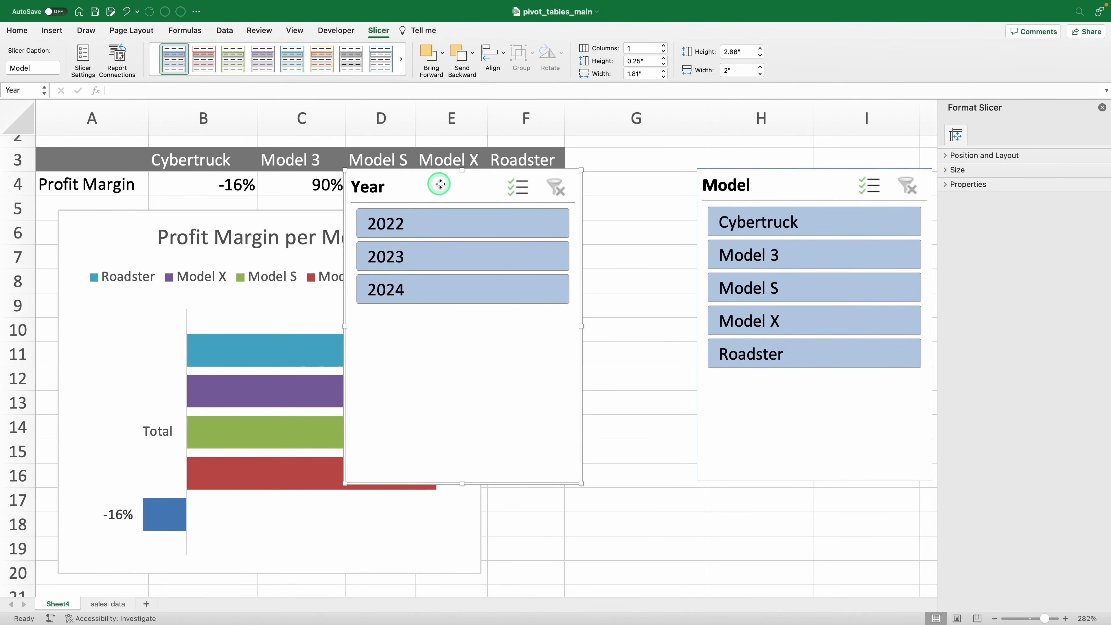
{"action": "left_click_drag", "start_coordinate": [437, 184], "coordinate": [567, 180]}
{"action": "left_click", "coordinate": [769, 186]}
{"action": "left_click_drag", "start_coordinate": [819, 185], "coordinate": [858, 181]}
{"action": "left_click_drag", "start_coordinate": [604, 187], "coordinate": [619, 187]}
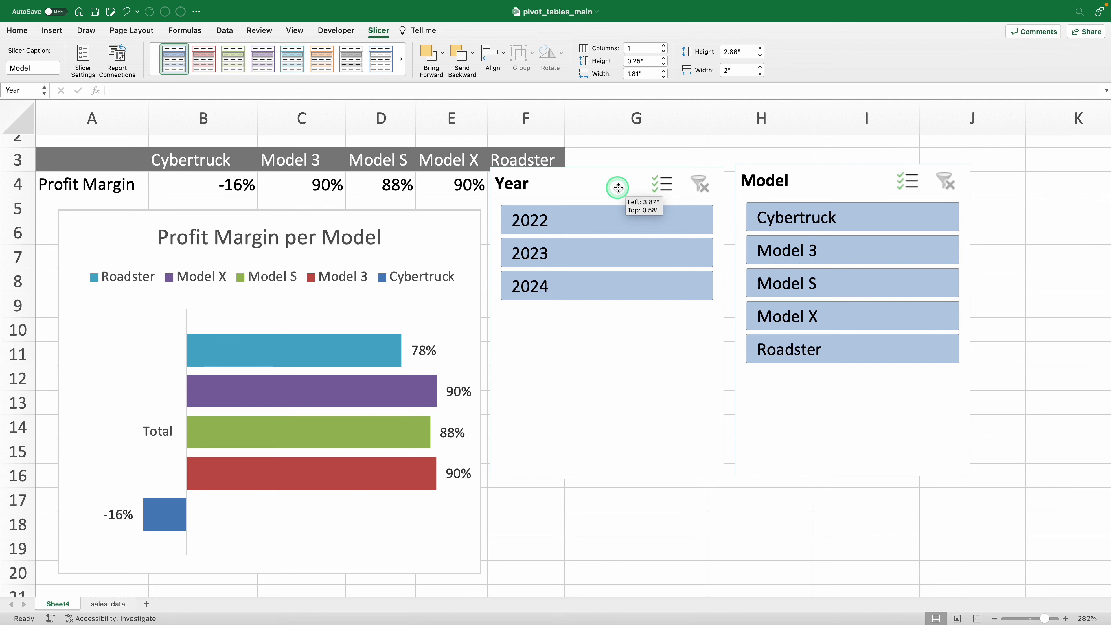
{"action": "left_click_drag", "start_coordinate": [619, 187], "coordinate": [618, 187]}
Step: Filter the chart to Cybertruck and Model S using multi-select in the Model slicer, and to 2023 in the Year slicer
{"action": "left_click", "coordinate": [807, 217]}
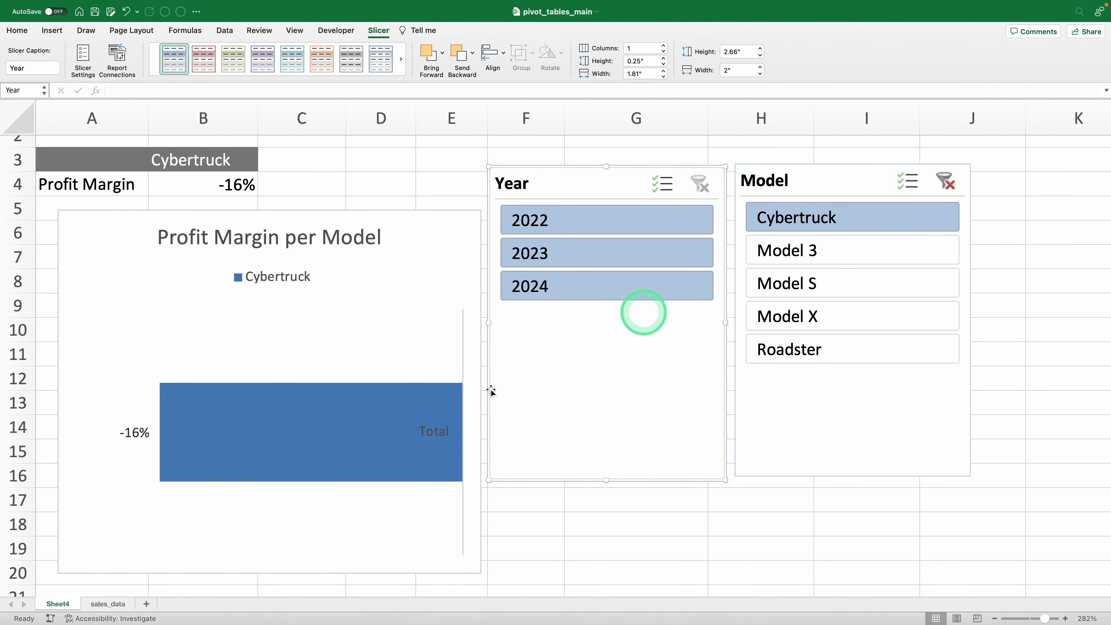
{"action": "scroll", "coordinate": [417, 409], "scroll_direction": "down", "scroll_amount": 1}
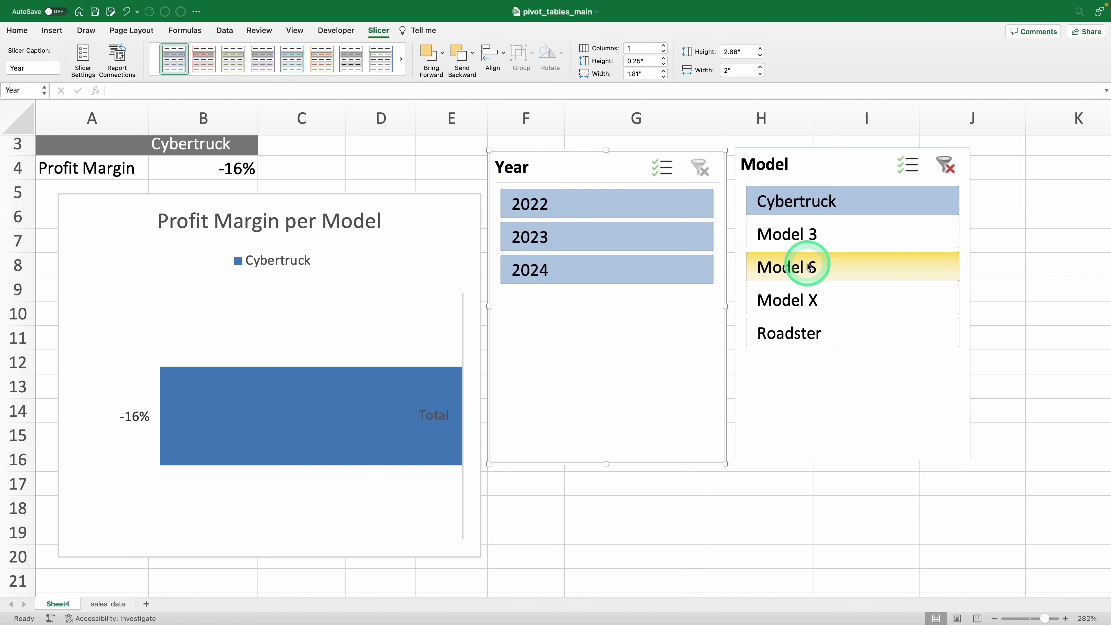
{"action": "left_click", "coordinate": [908, 166]}
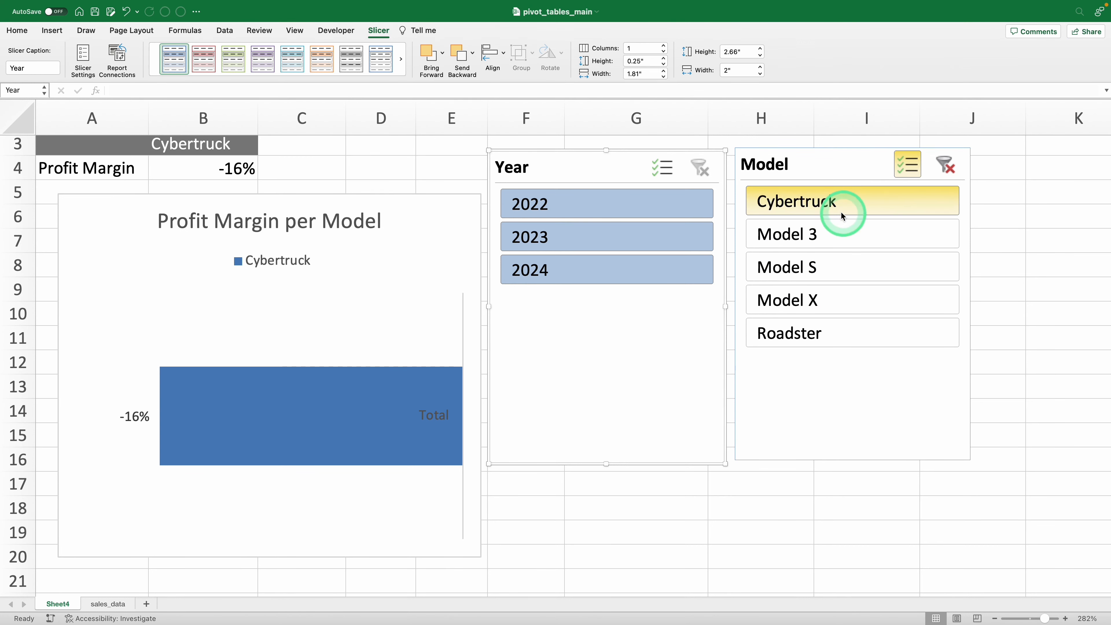
{"action": "left_click", "coordinate": [817, 267]}
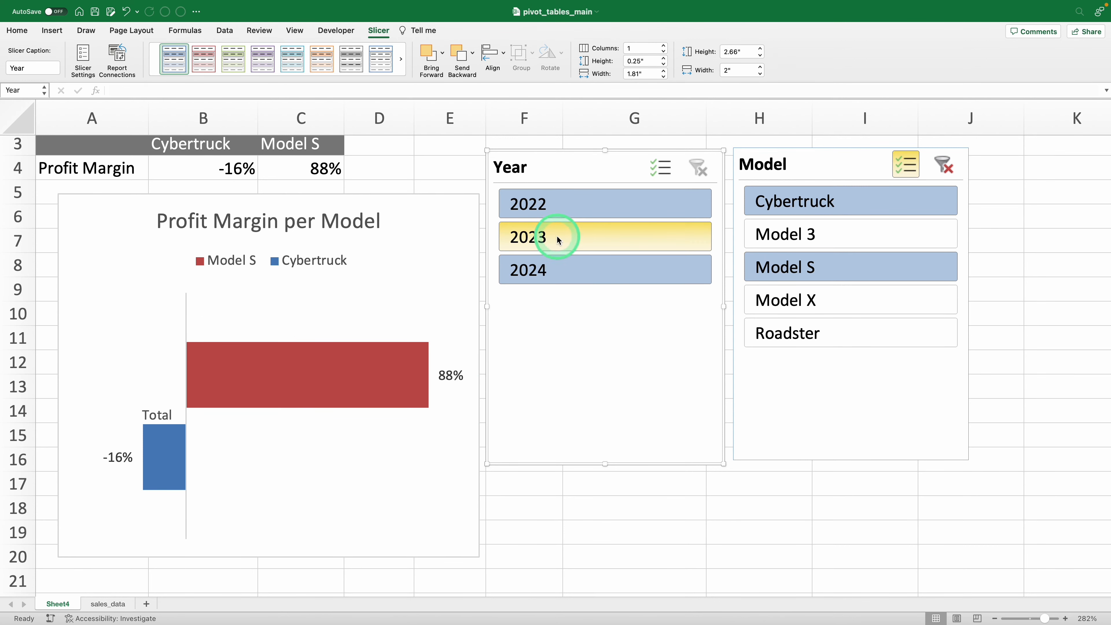
{"action": "left_click", "coordinate": [599, 238]}
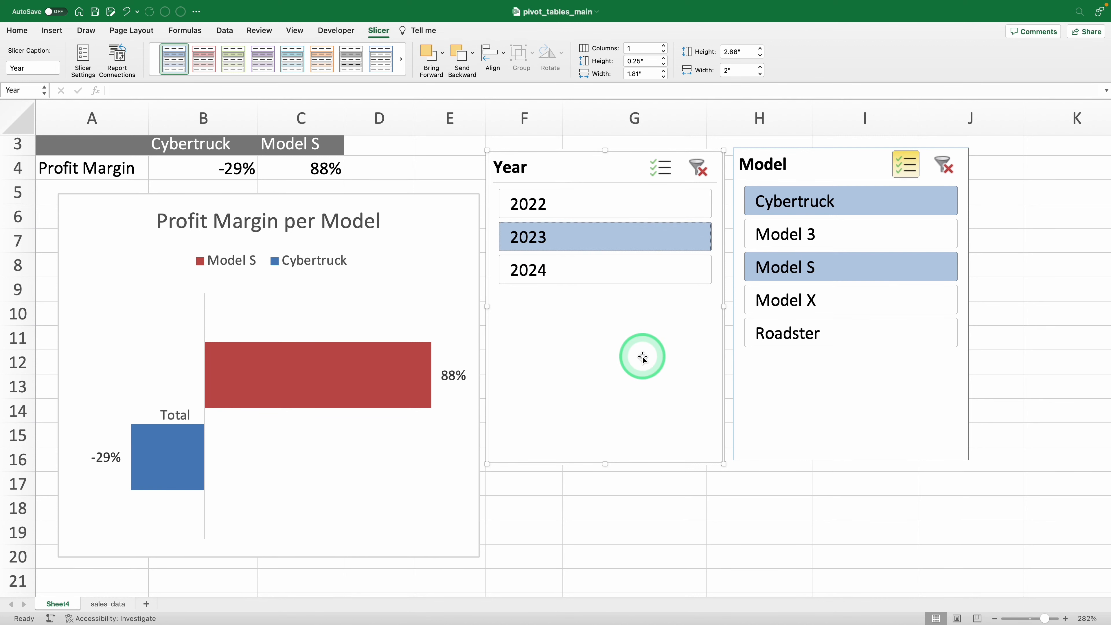
{"action": "scroll", "coordinate": [643, 358], "scroll_direction": "up", "scroll_amount": 1}
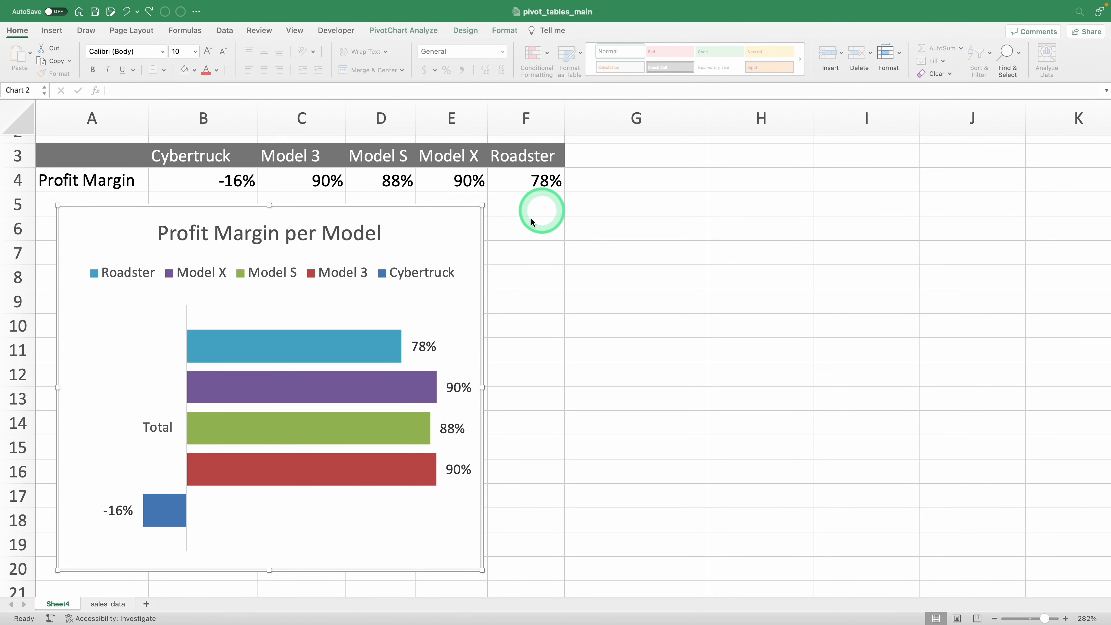
Step: Insert Year and Model slicers again for the Profit Margin per Model chart
{"action": "left_click", "coordinate": [435, 239]}
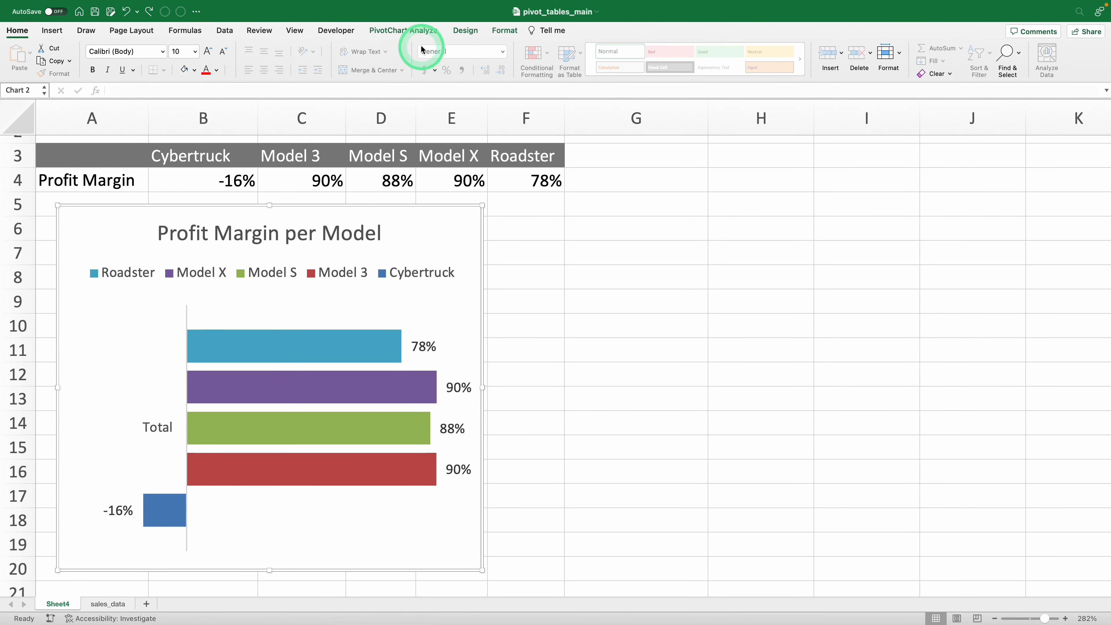
{"action": "left_click", "coordinate": [415, 32]}
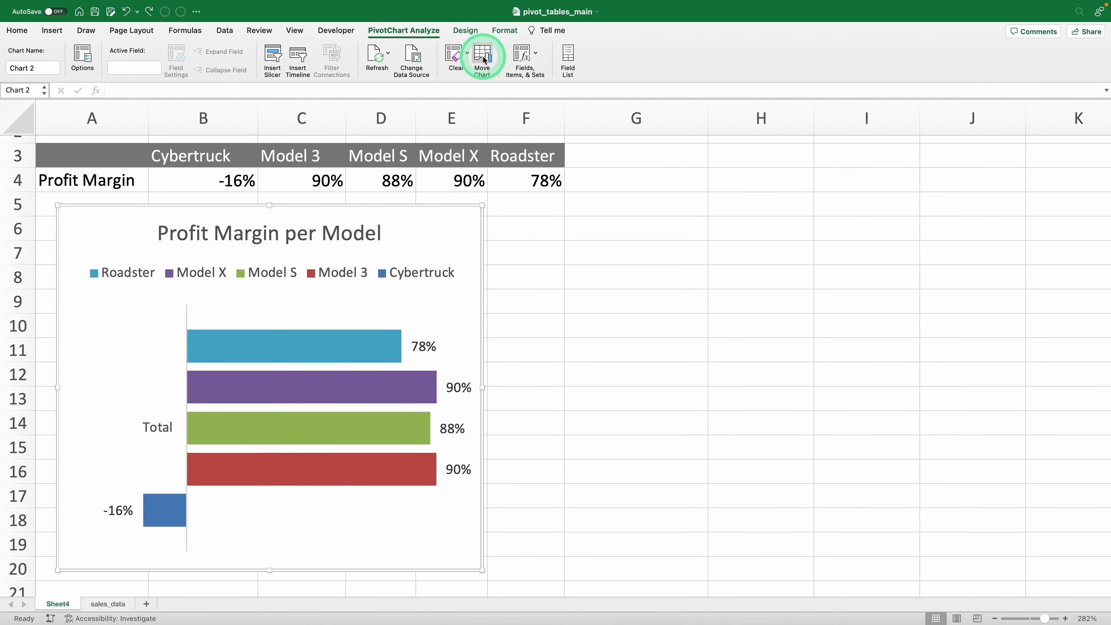
{"action": "left_click", "coordinate": [272, 59]}
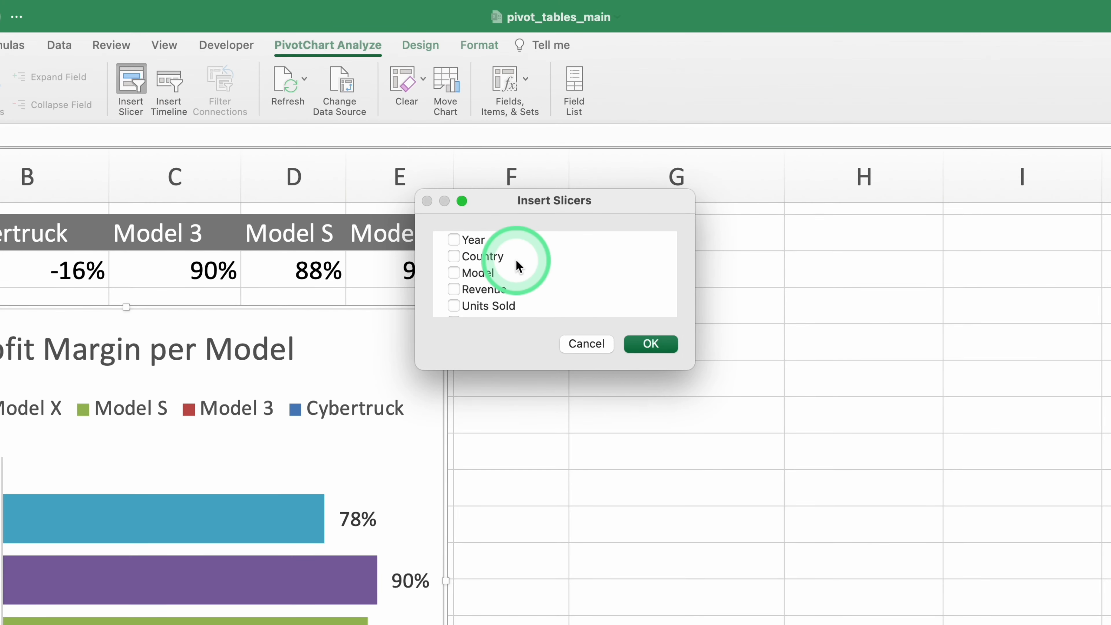
{"action": "left_click", "coordinate": [458, 272]}
{"action": "left_click", "coordinate": [652, 344]}
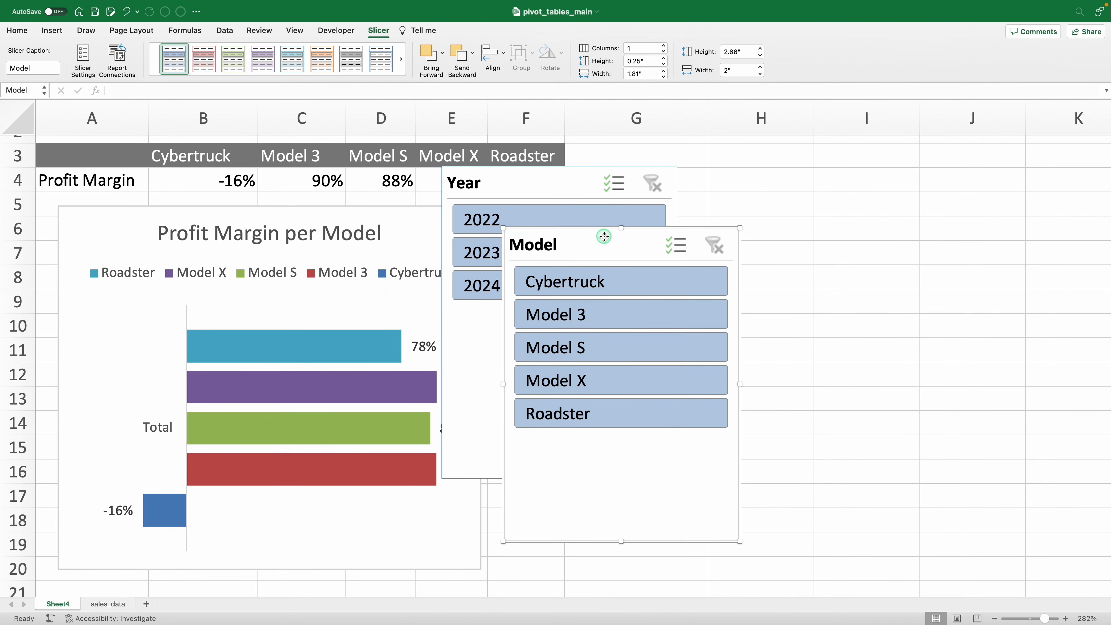
Step: Place the Year and Model slicers side by side next to the chart, below the pivot table's Profit Margin row
{"action": "left_click_drag", "start_coordinate": [652, 350], "coordinate": [1106, 298]}
{"action": "left_click_drag", "start_coordinate": [522, 279], "coordinate": [675, 306]}
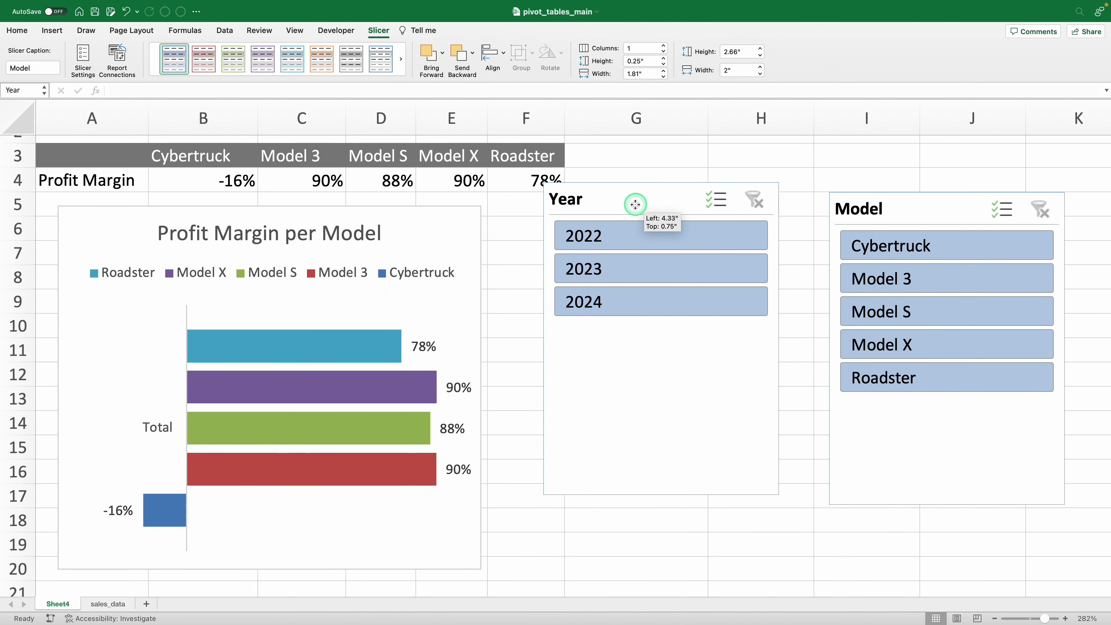
{"action": "left_click_drag", "start_coordinate": [635, 204], "coordinate": [595, 231]}
{"action": "left_click_drag", "start_coordinate": [889, 210], "coordinate": [799, 222]}
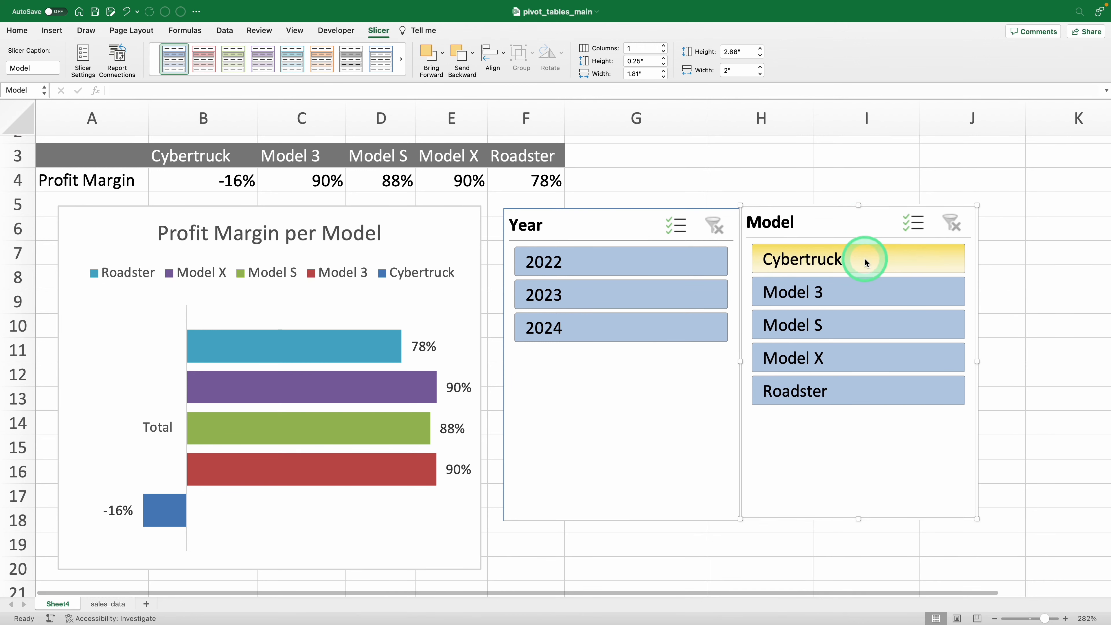
Step: Limit the chart to Cybertruck and Model S through multi-select in the Model slicer, and to 2023 in the Year slicer
{"action": "left_click", "coordinate": [866, 262]}
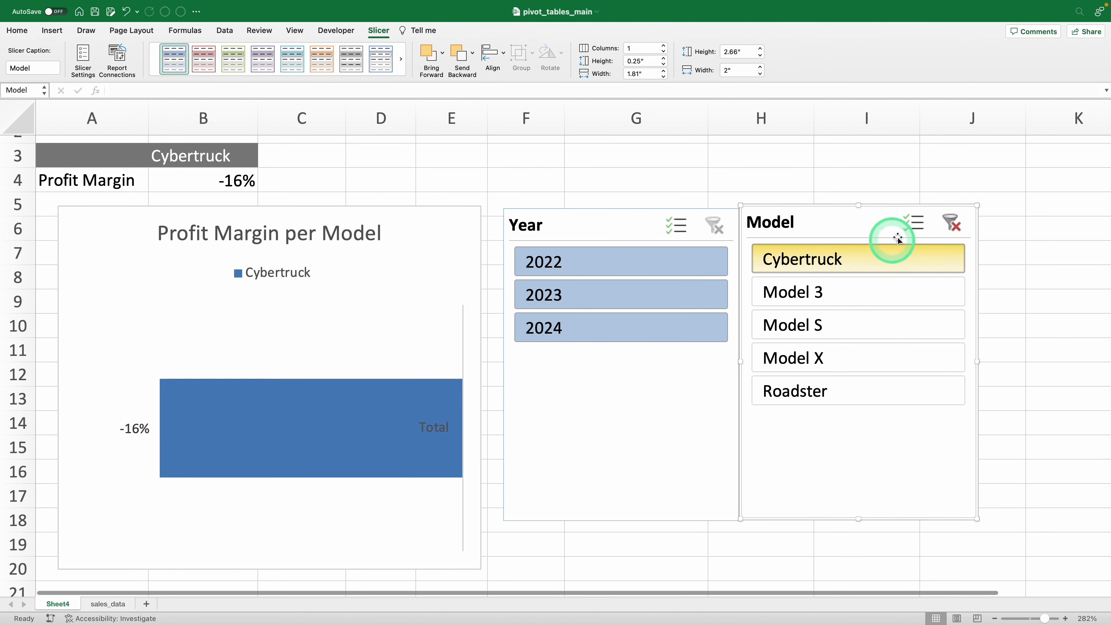
{"action": "left_click", "coordinate": [921, 227]}
{"action": "left_click", "coordinate": [760, 322]}
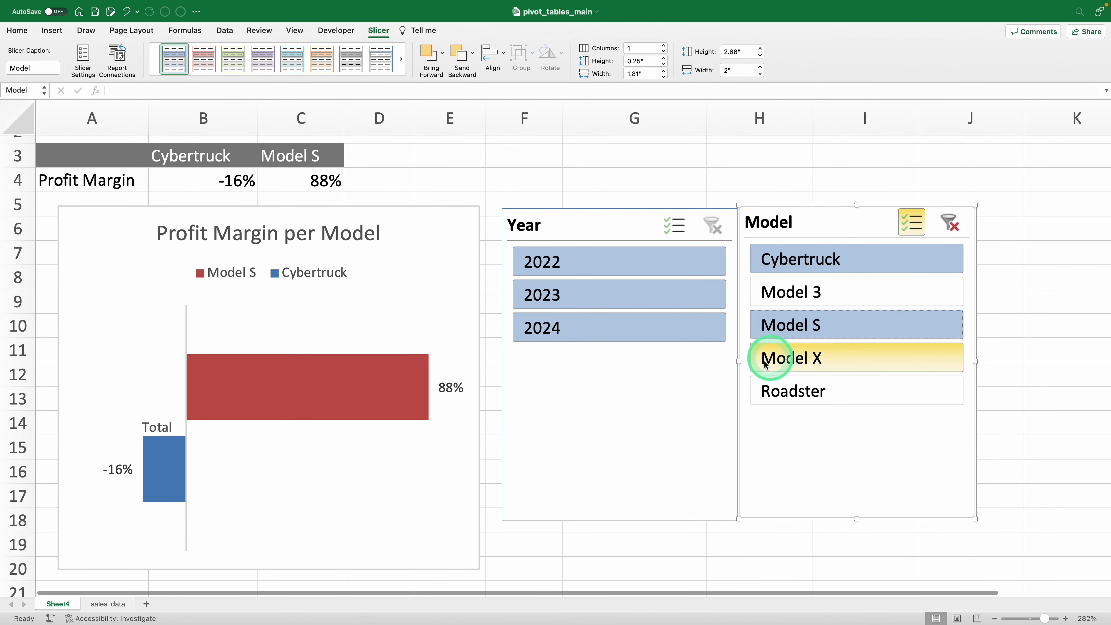
{"action": "left_click", "coordinate": [636, 292]}
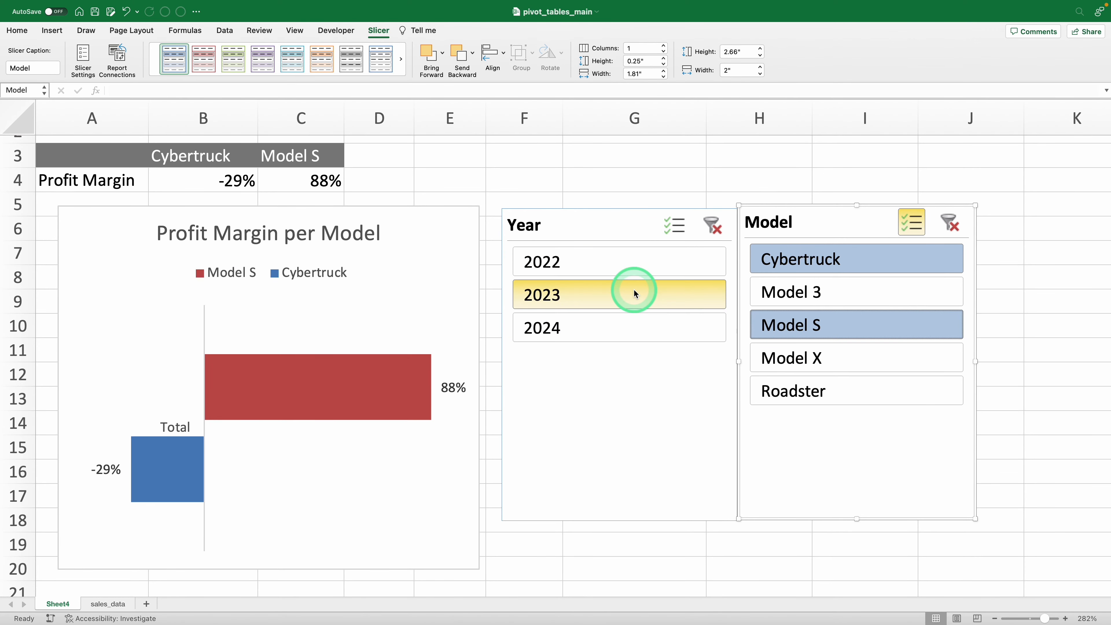